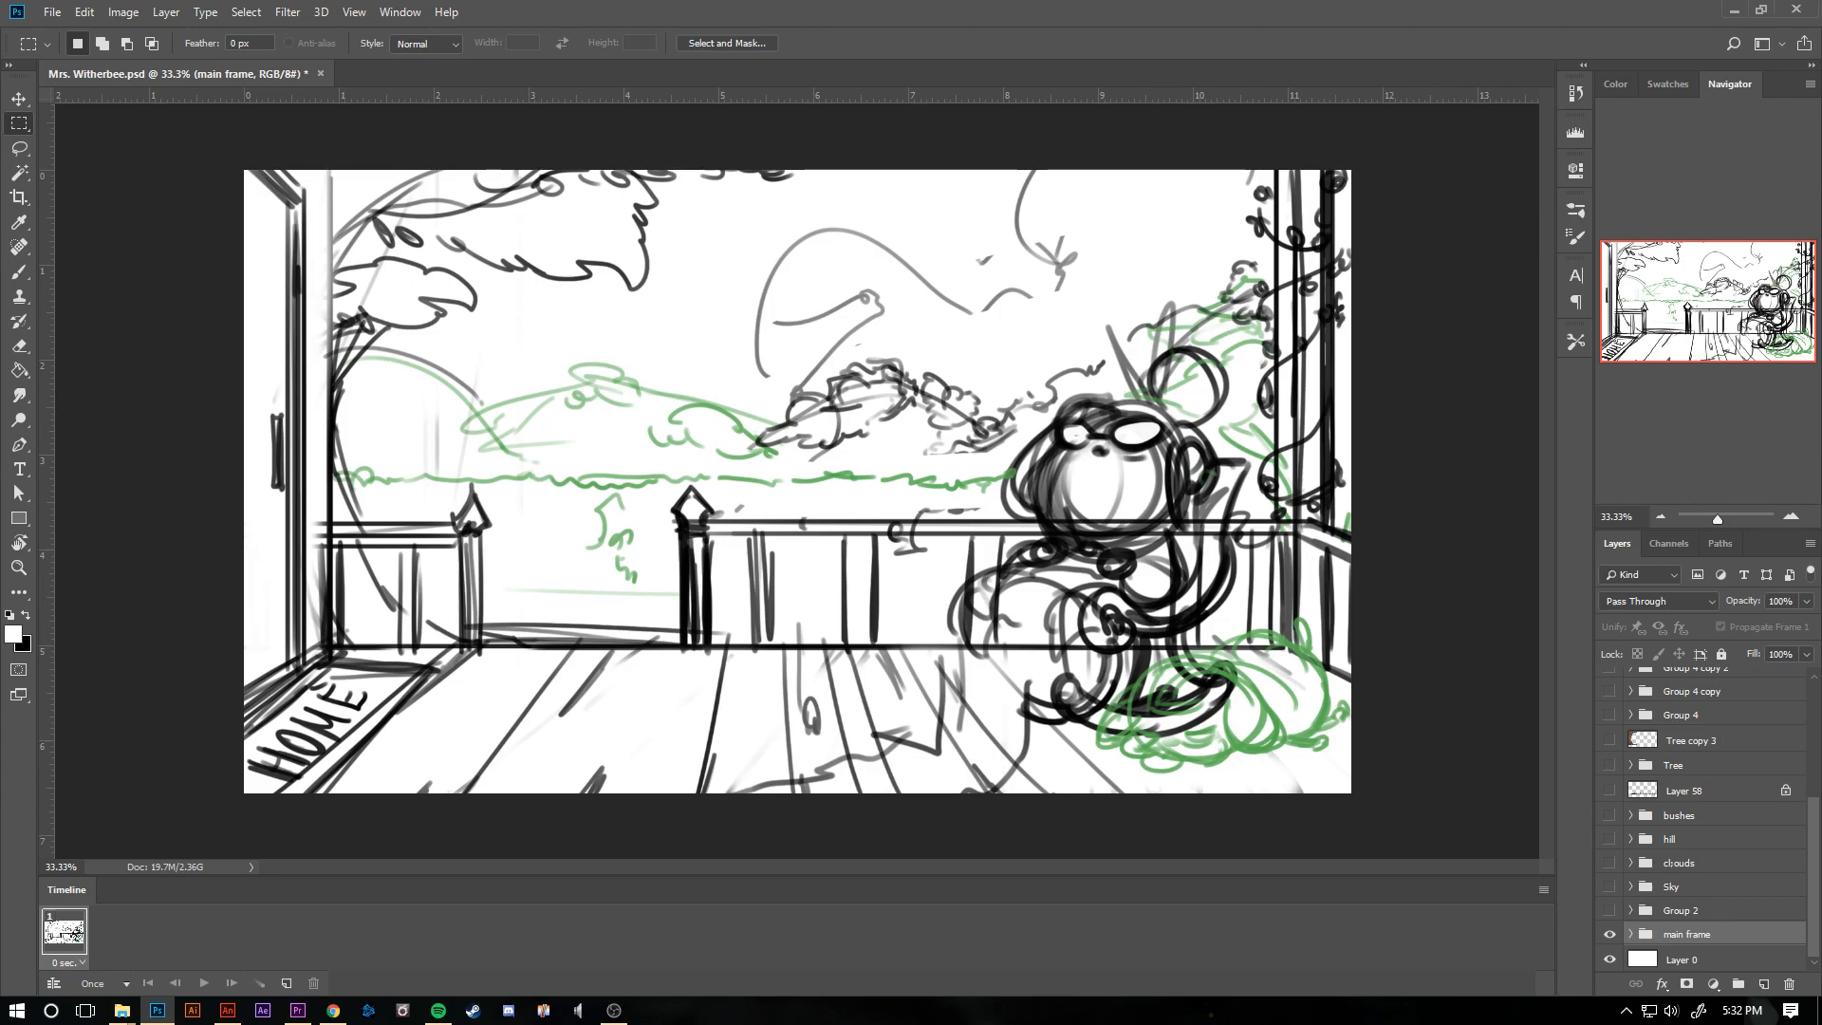
# - Switch to Adobe Animate and bring up the GG Animated Mrs. Witherbee.fla document
pyautogui.click(1734, 8)
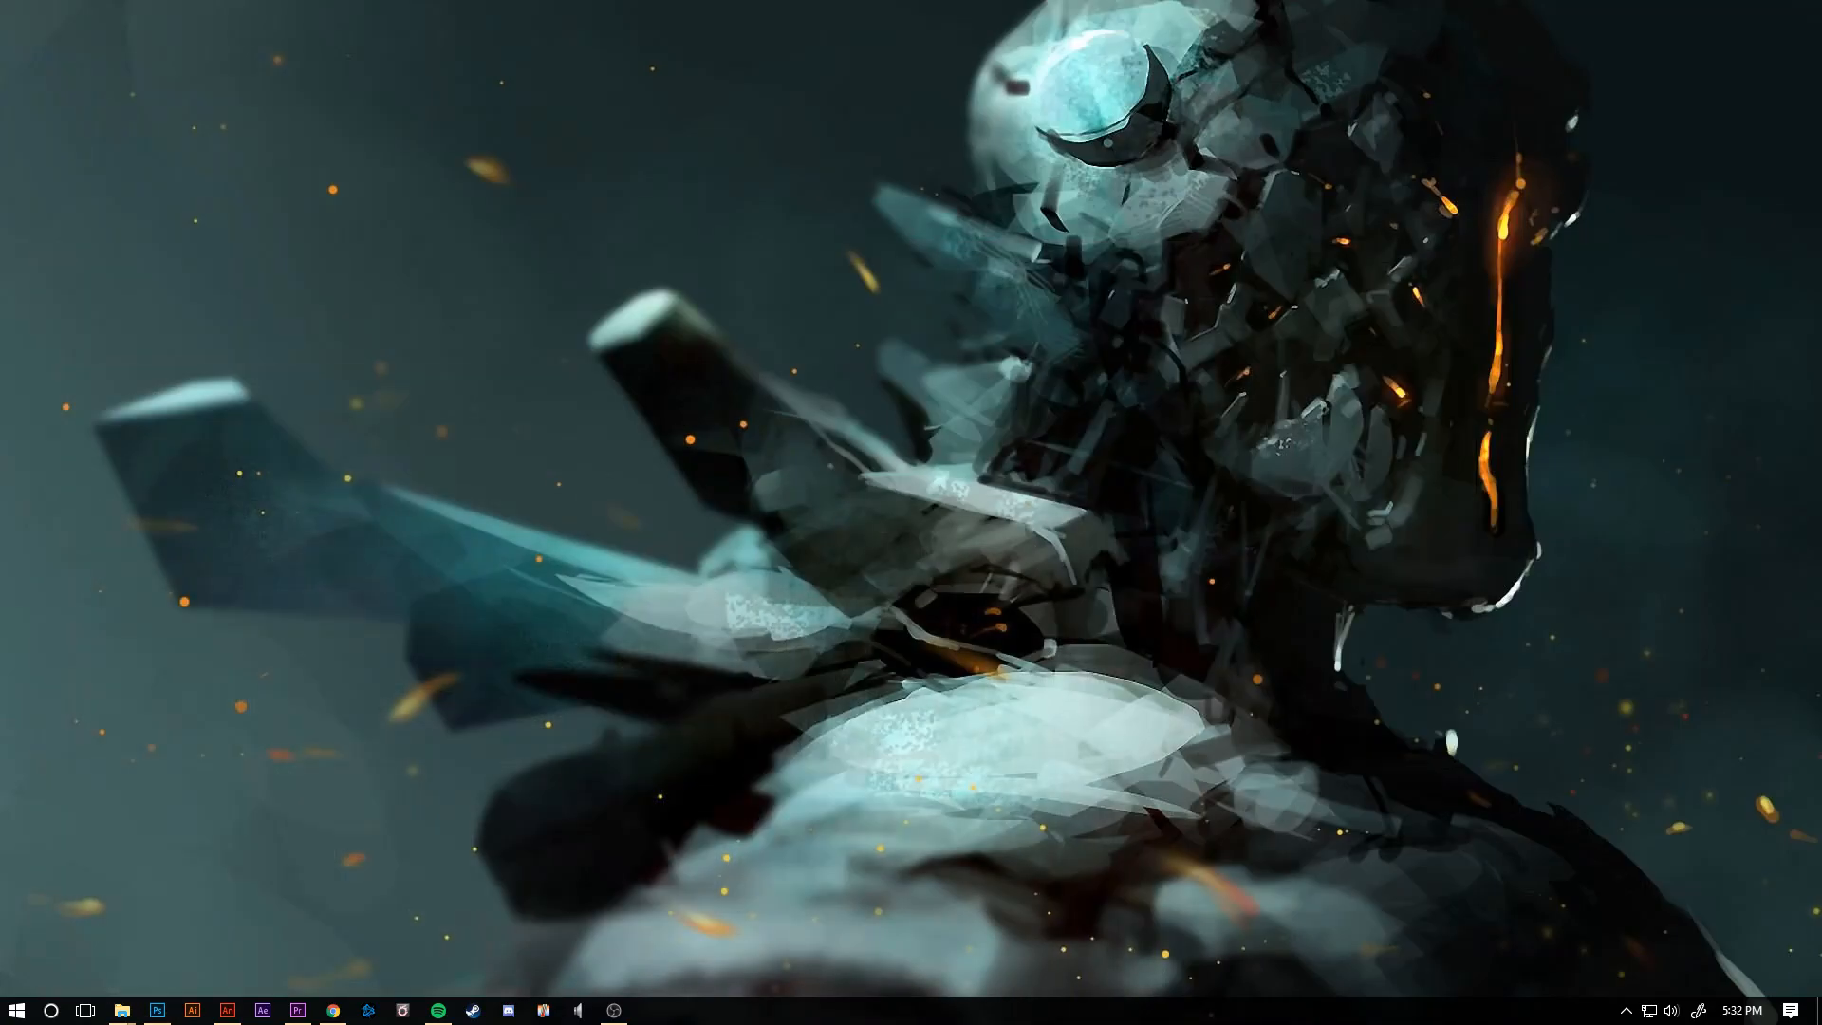
pyautogui.click(228, 1009)
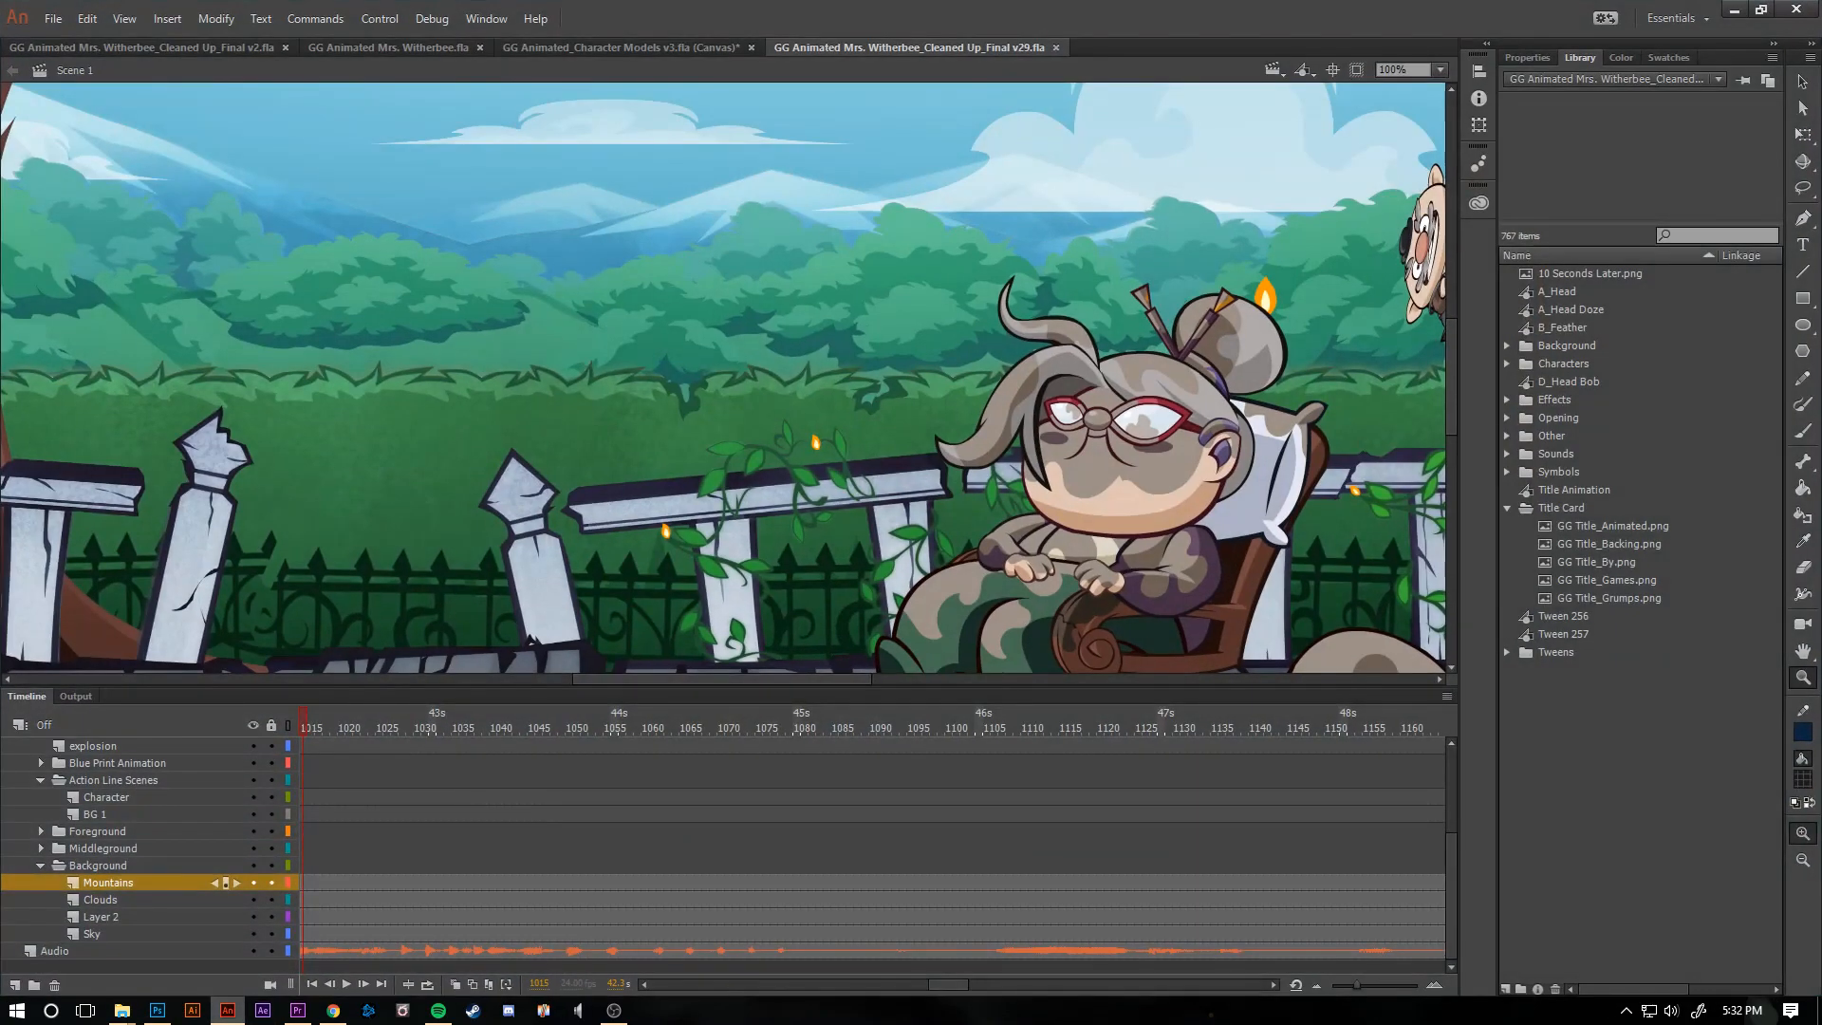
pyautogui.click(141, 48)
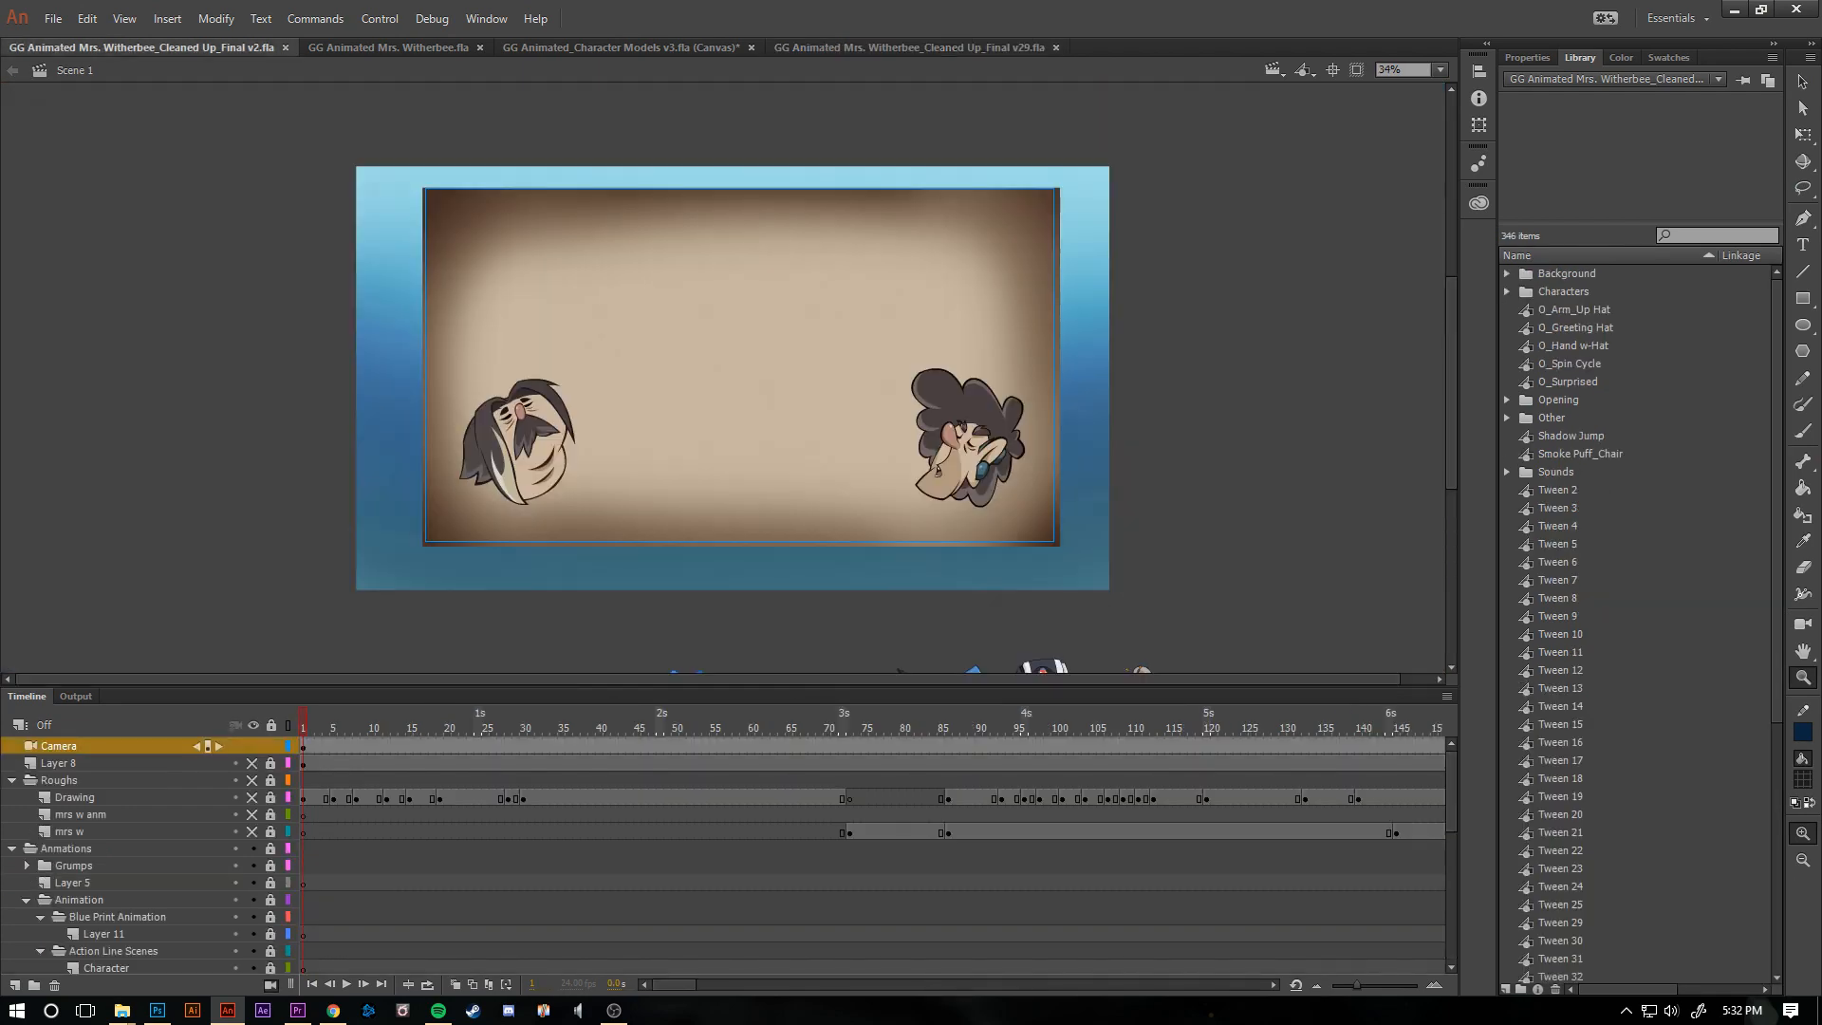
pyautogui.click(388, 47)
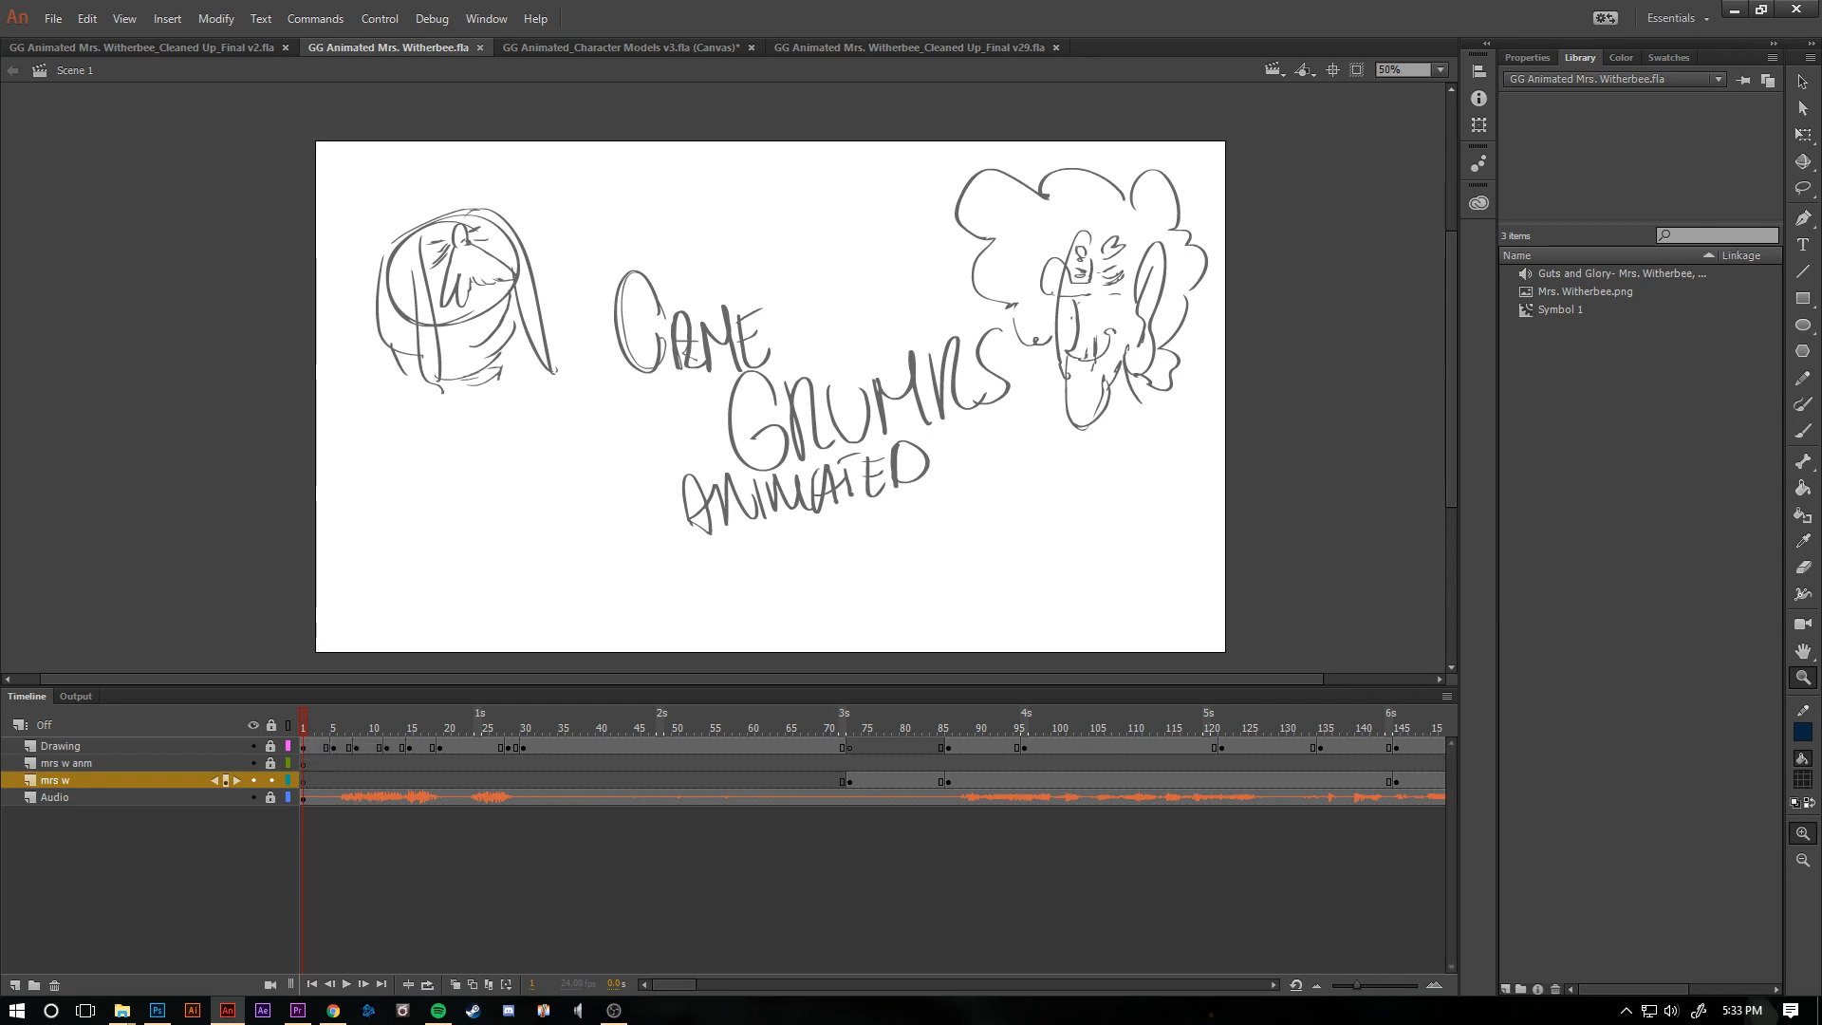
# - Play back the rough storyboard animation from the start, then stop playback
pyautogui.press('.')
pyautogui.click(254, 799)
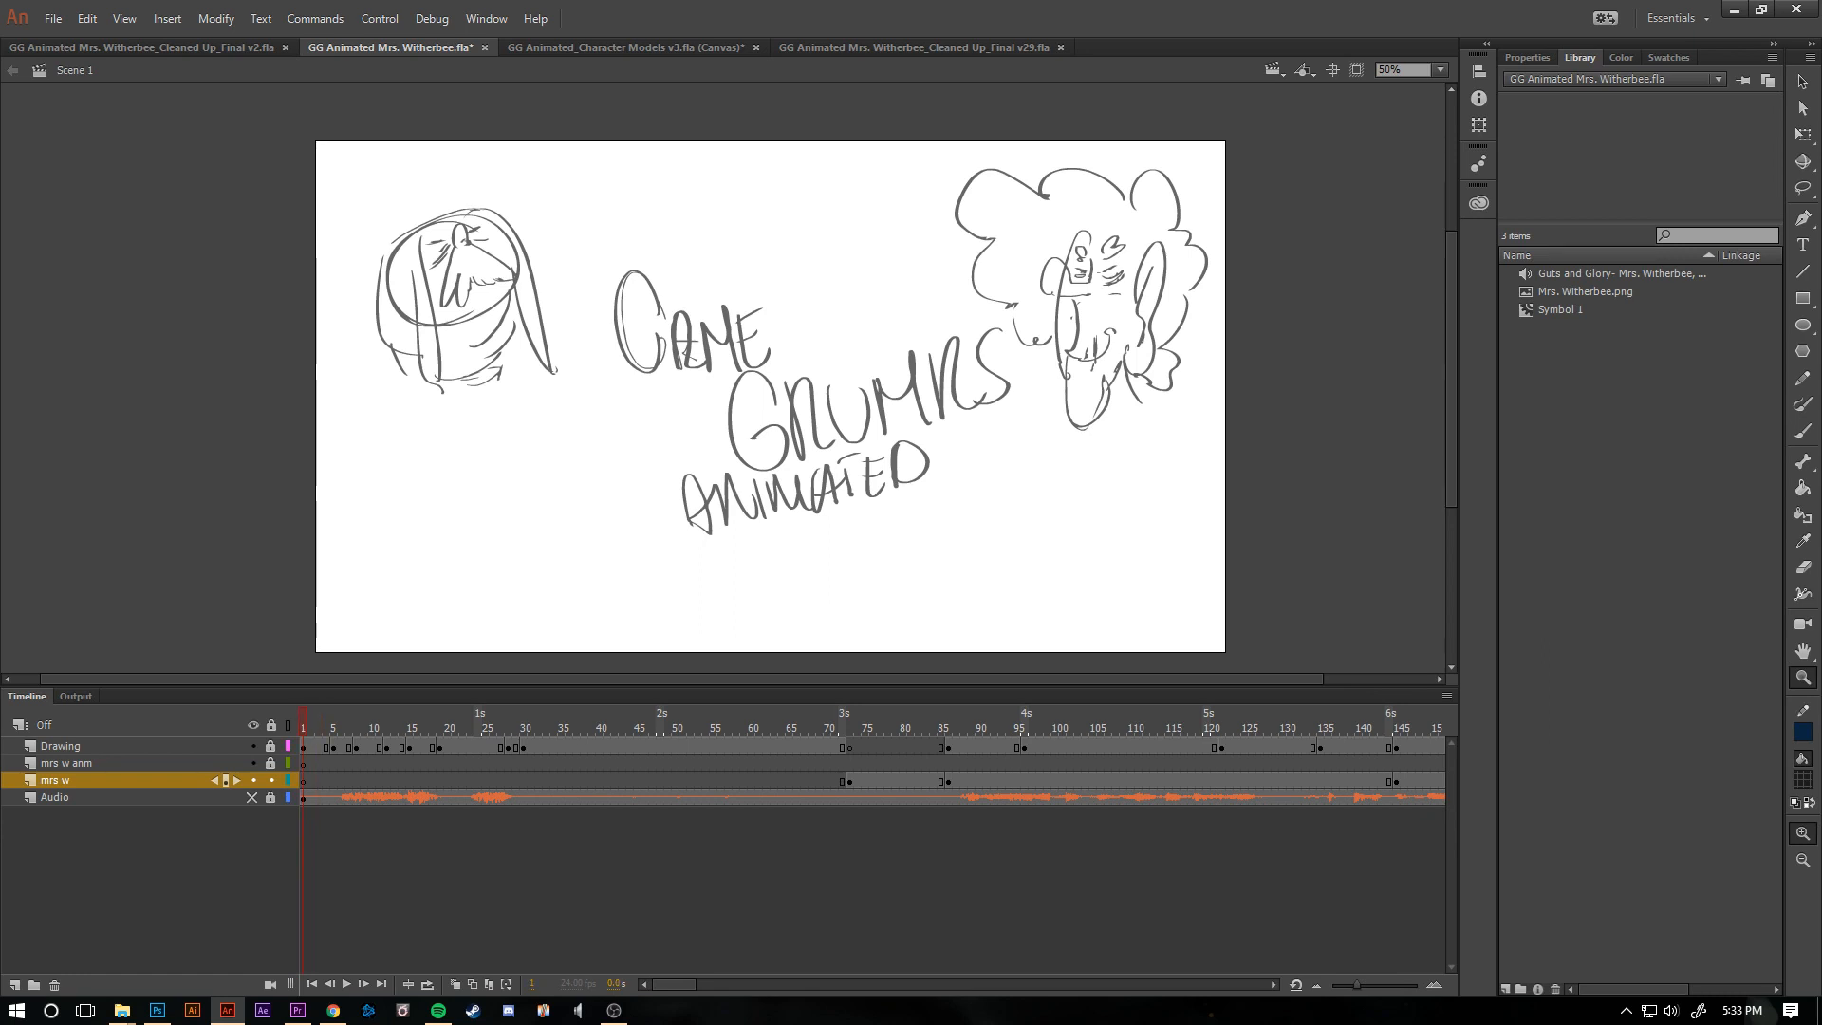
pyautogui.press('Return')
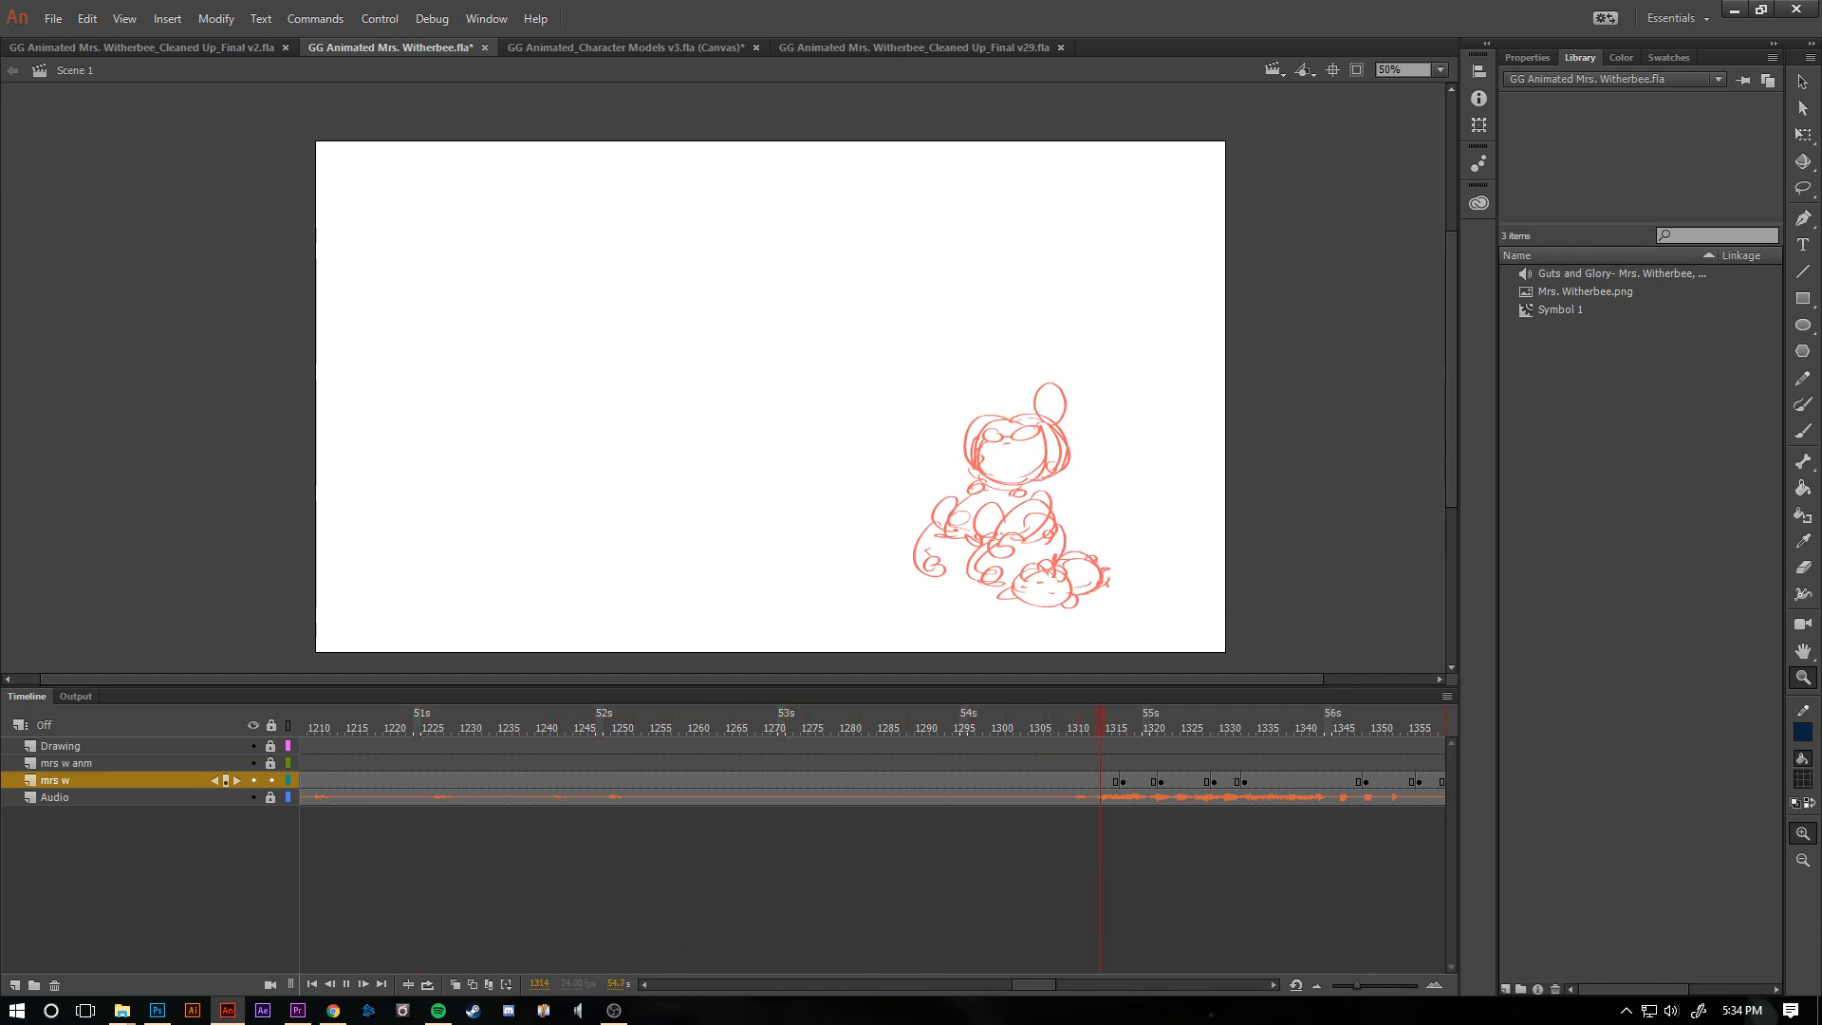
pyautogui.press('Return')
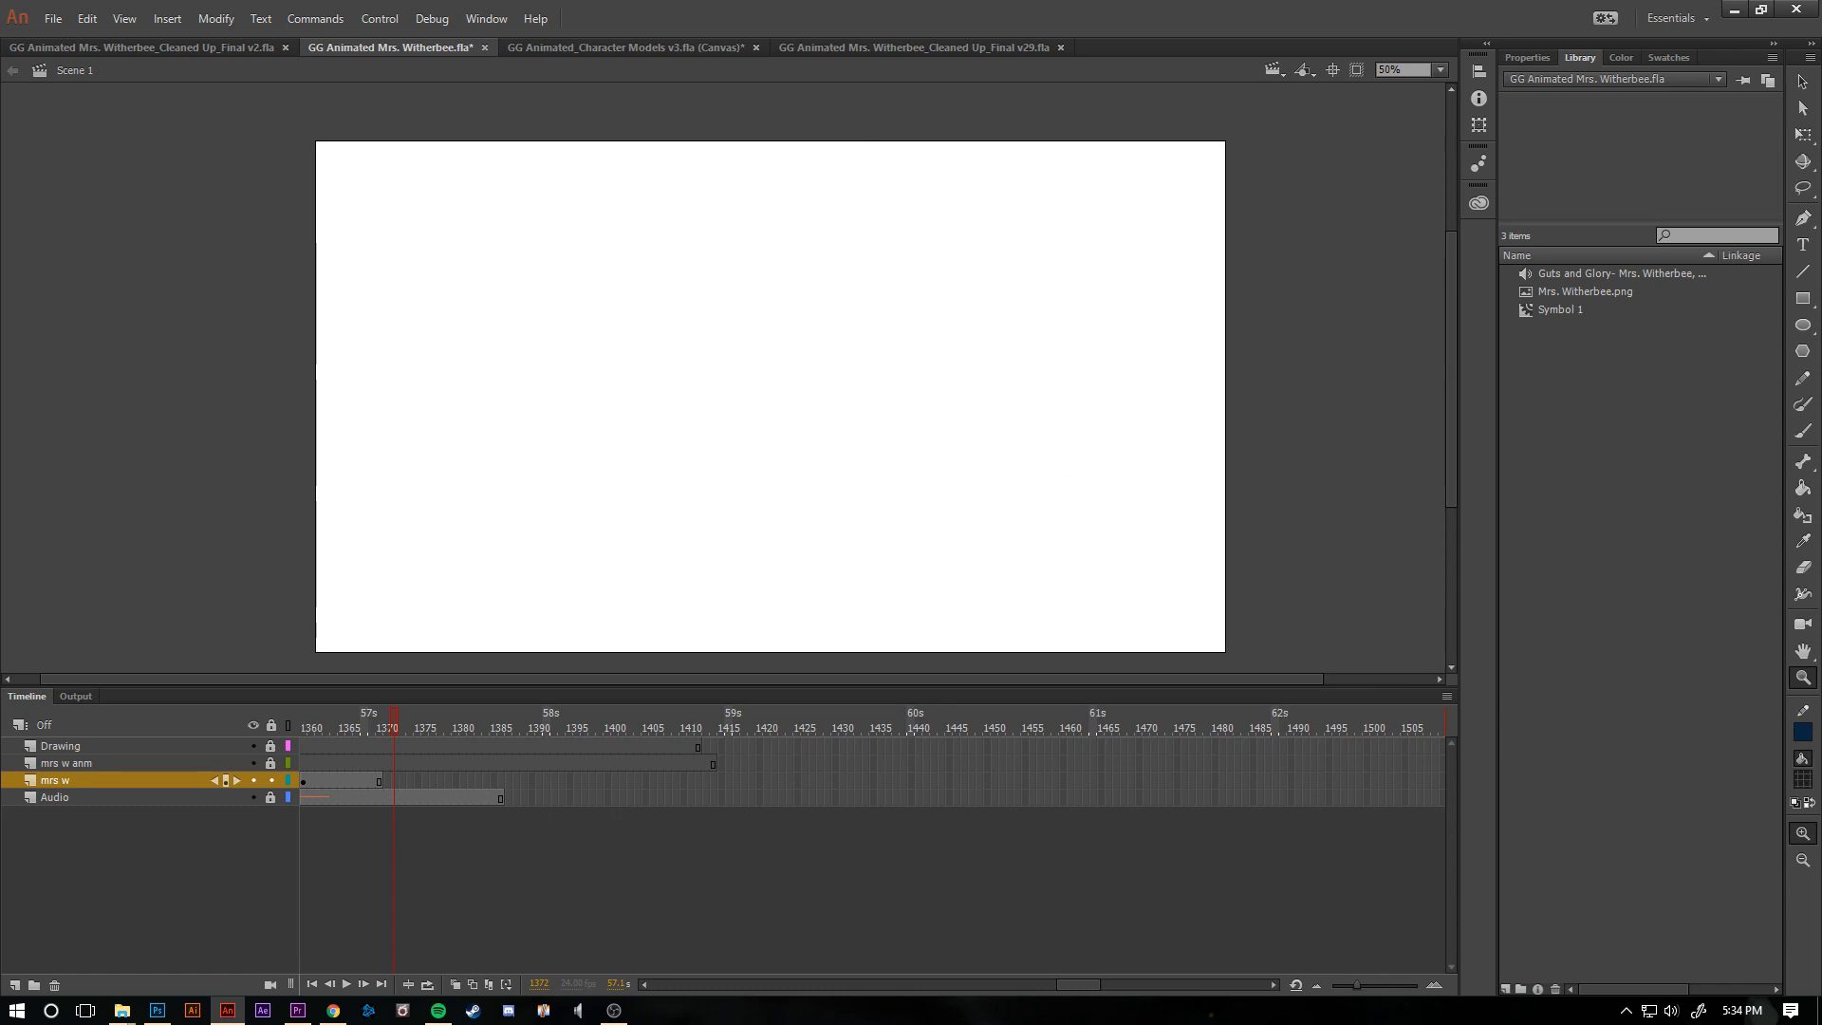
# - Hide the Audio layer and scrub back through the storyboard to around frame 635
pyautogui.moveTo(394, 728)
pyautogui.mouseDown()
pyautogui.moveTo(303, 728)
pyautogui.moveTo(795, 728)
pyautogui.mouseUp()
pyautogui.click(252, 798)
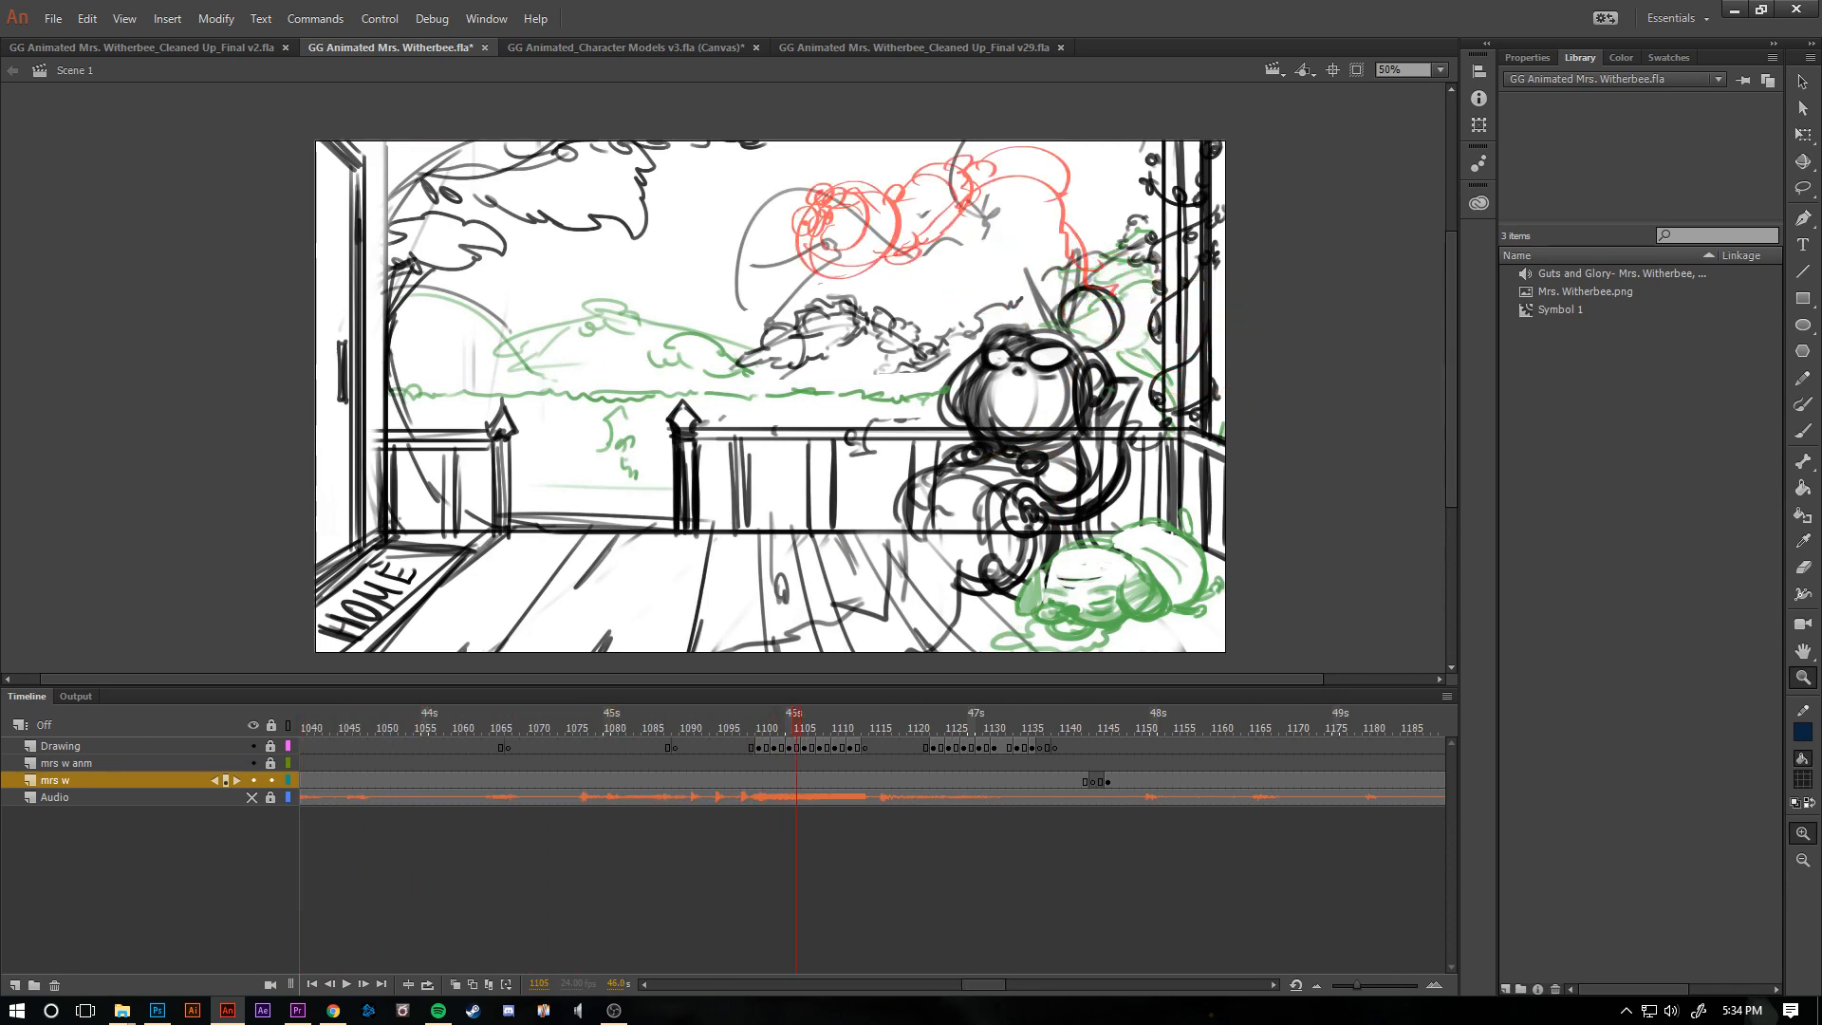
pyautogui.moveTo(796, 728); pyautogui.dragTo(303, 728)
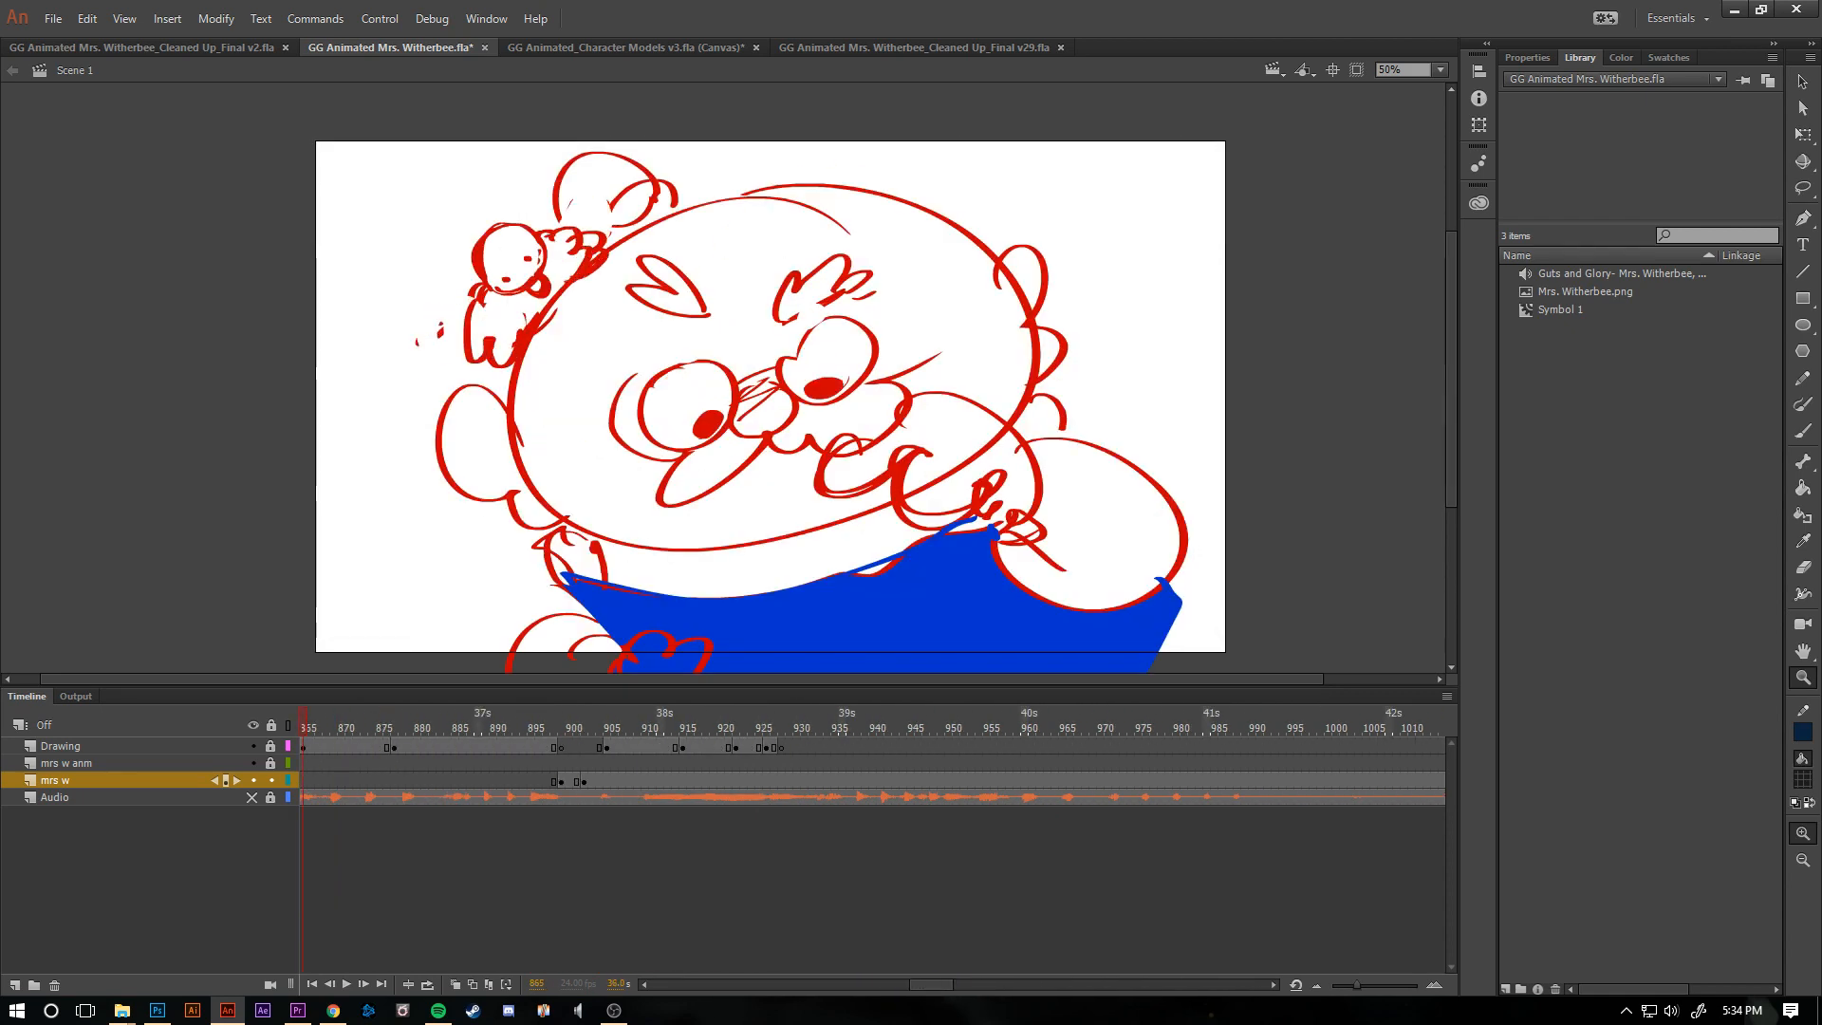
pyautogui.moveTo(303, 728); pyautogui.dragTo(302, 728)
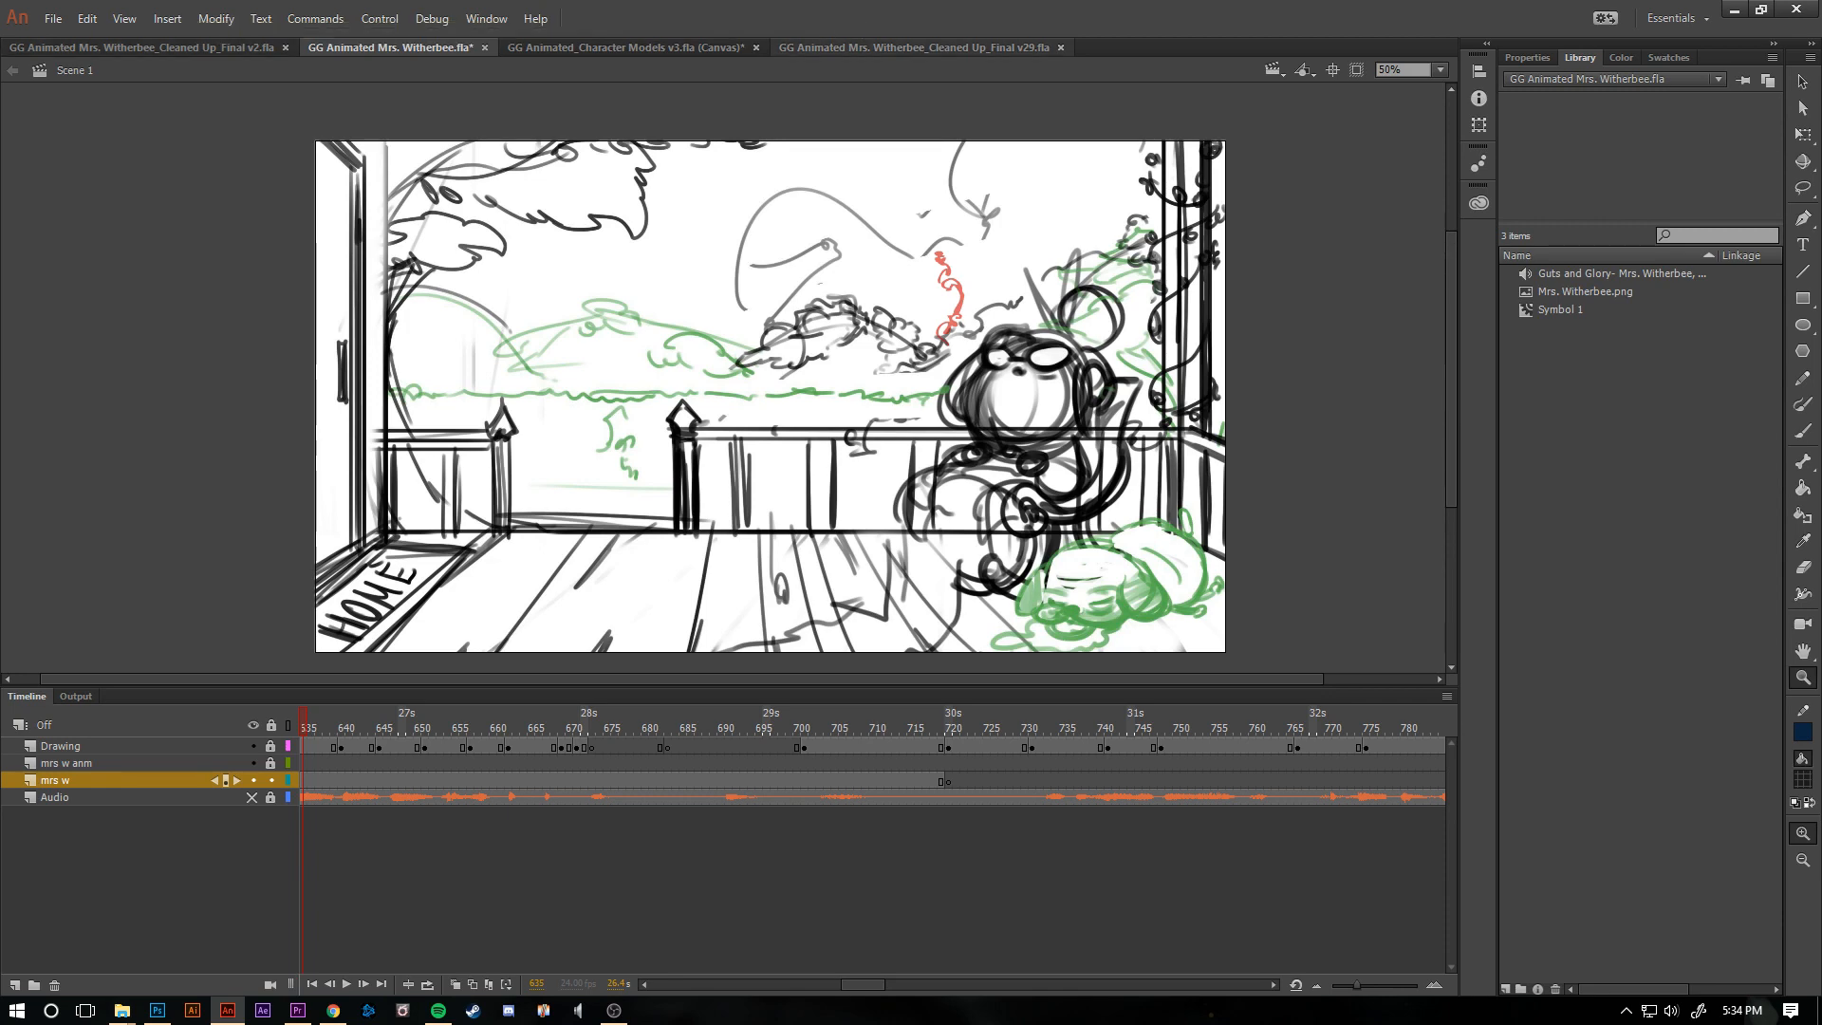
# - Bring up GG Animated_Character Models v3.fla and look over the character drawings on its canvas
pyautogui.click(627, 47)
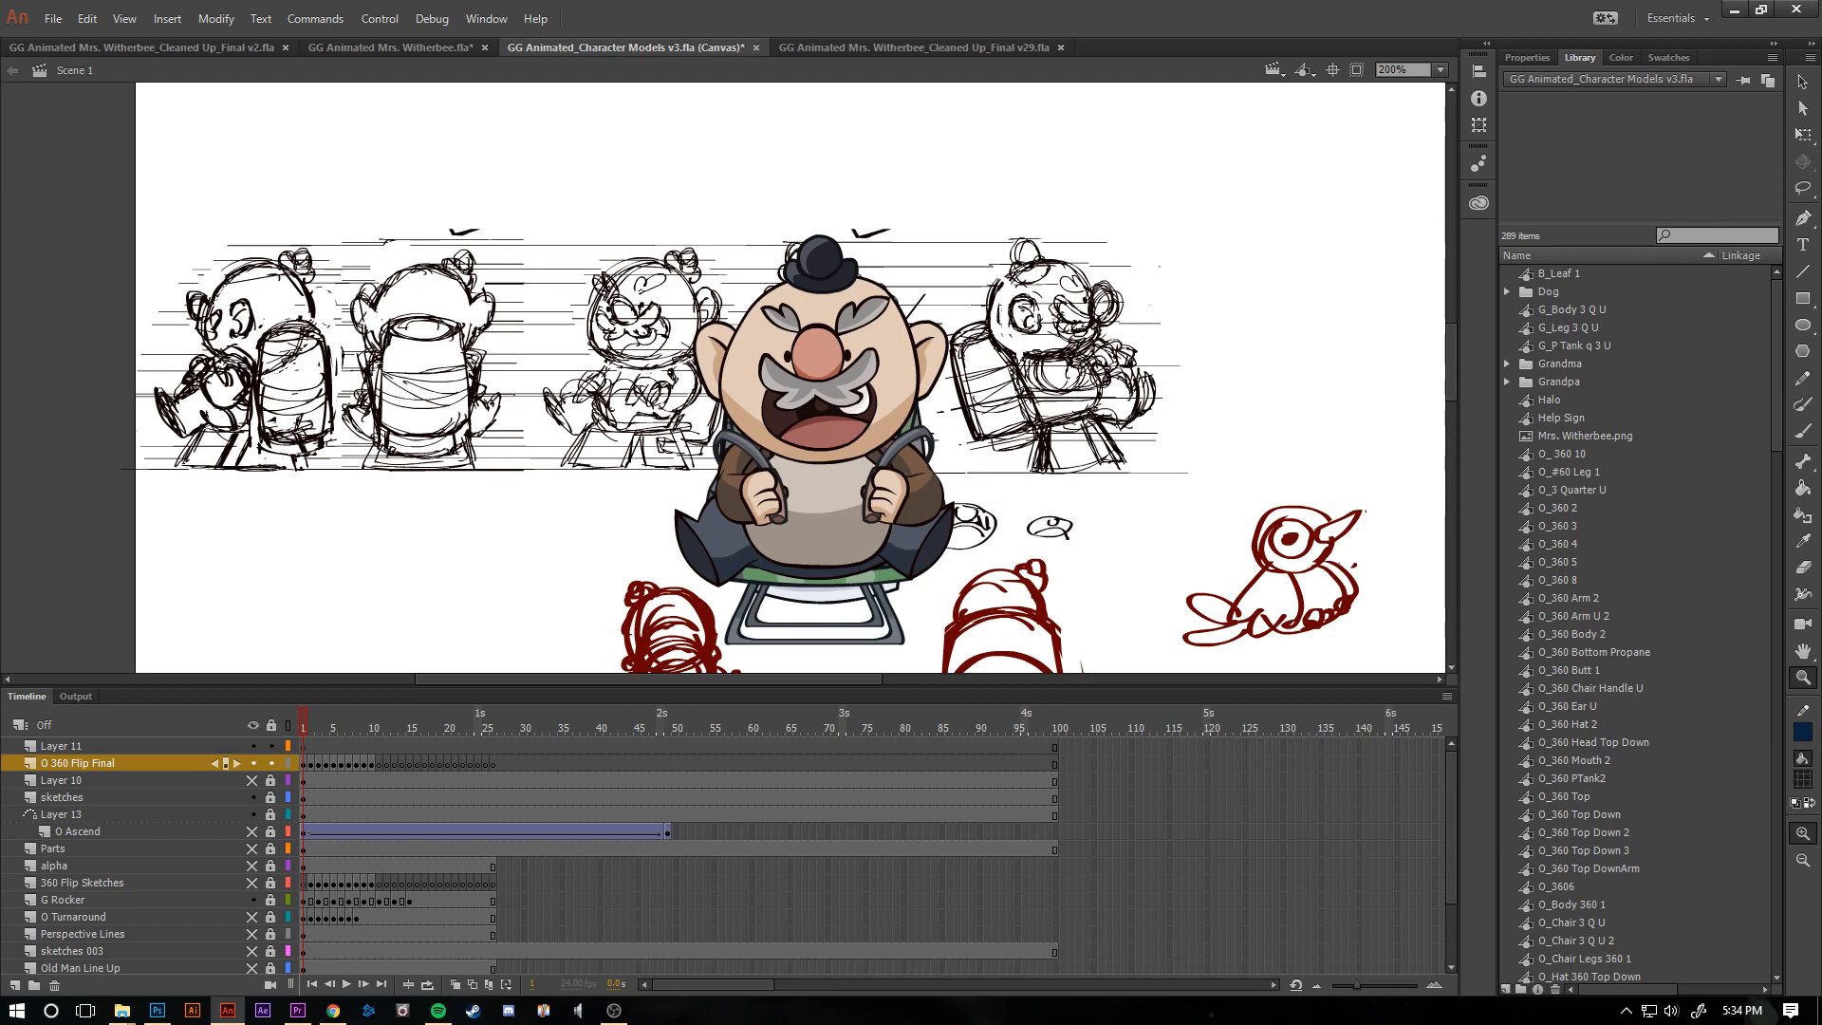
pyautogui.scroll(-5, 790, 379)
pyautogui.scroll(2, 790, 380)
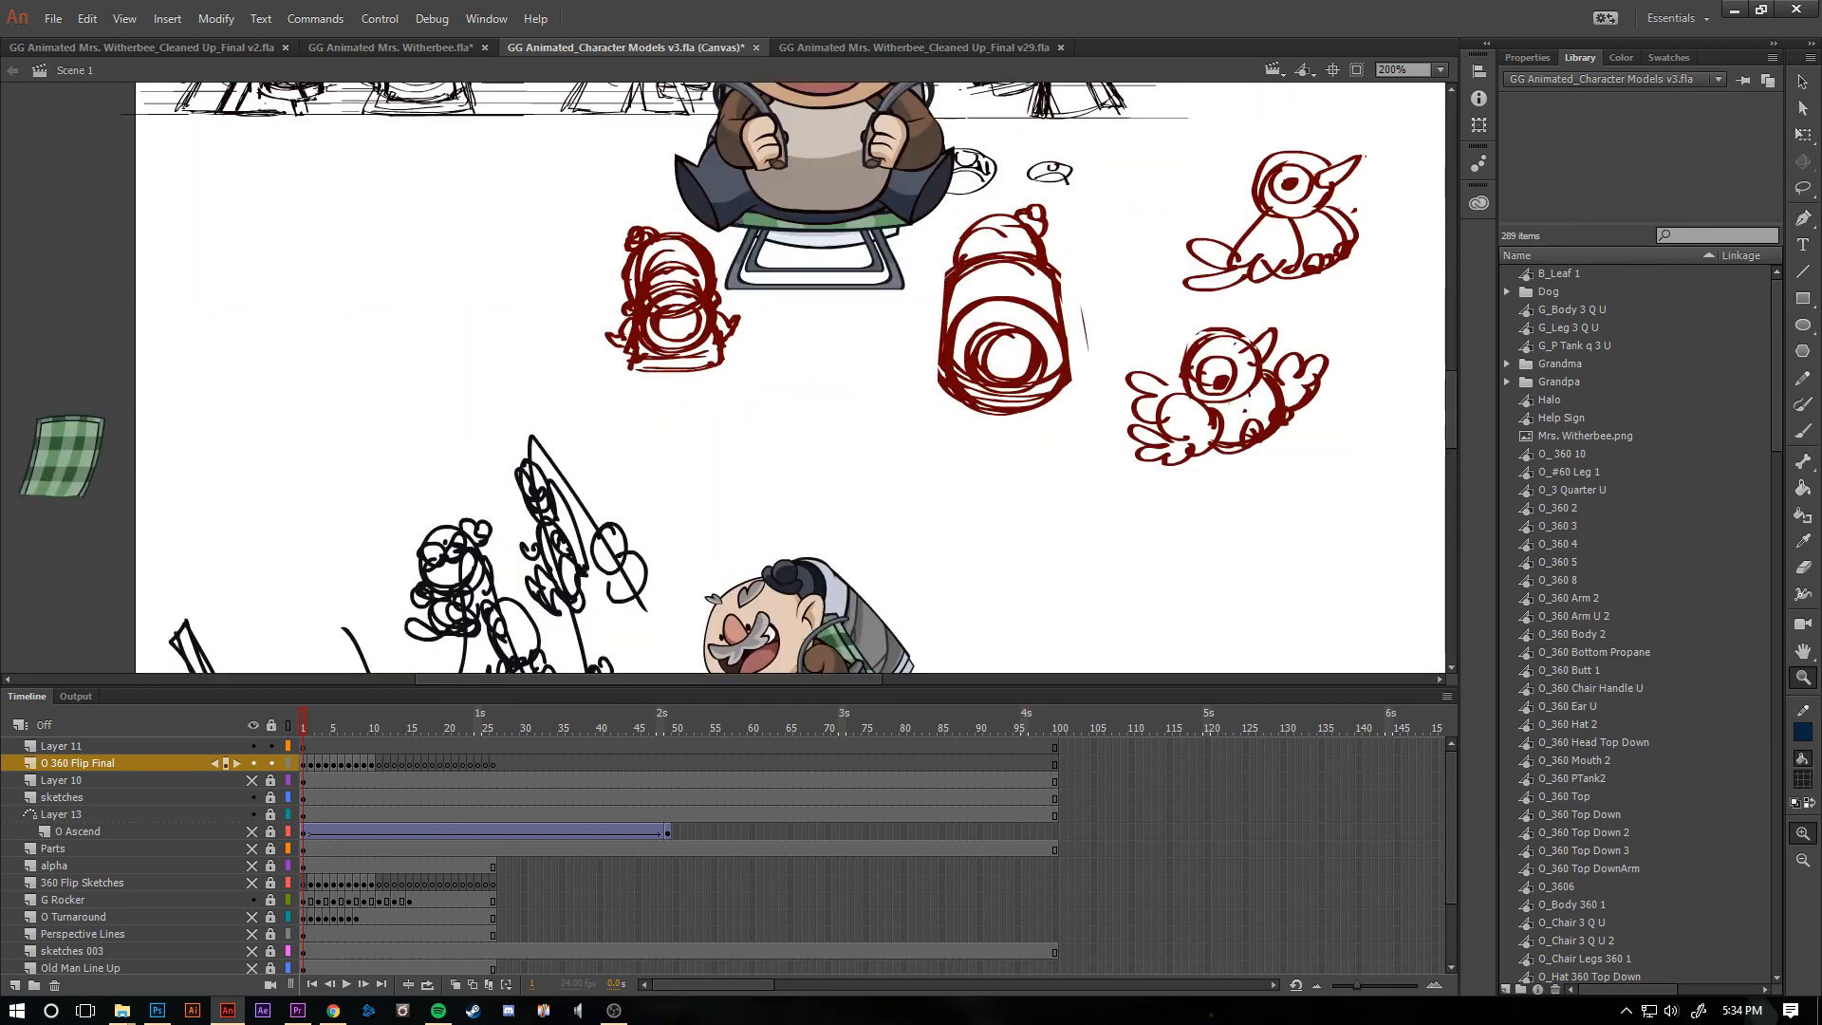
pyautogui.keyDown('alt'); pyautogui.click(827, 461); pyautogui.keyUp('alt')
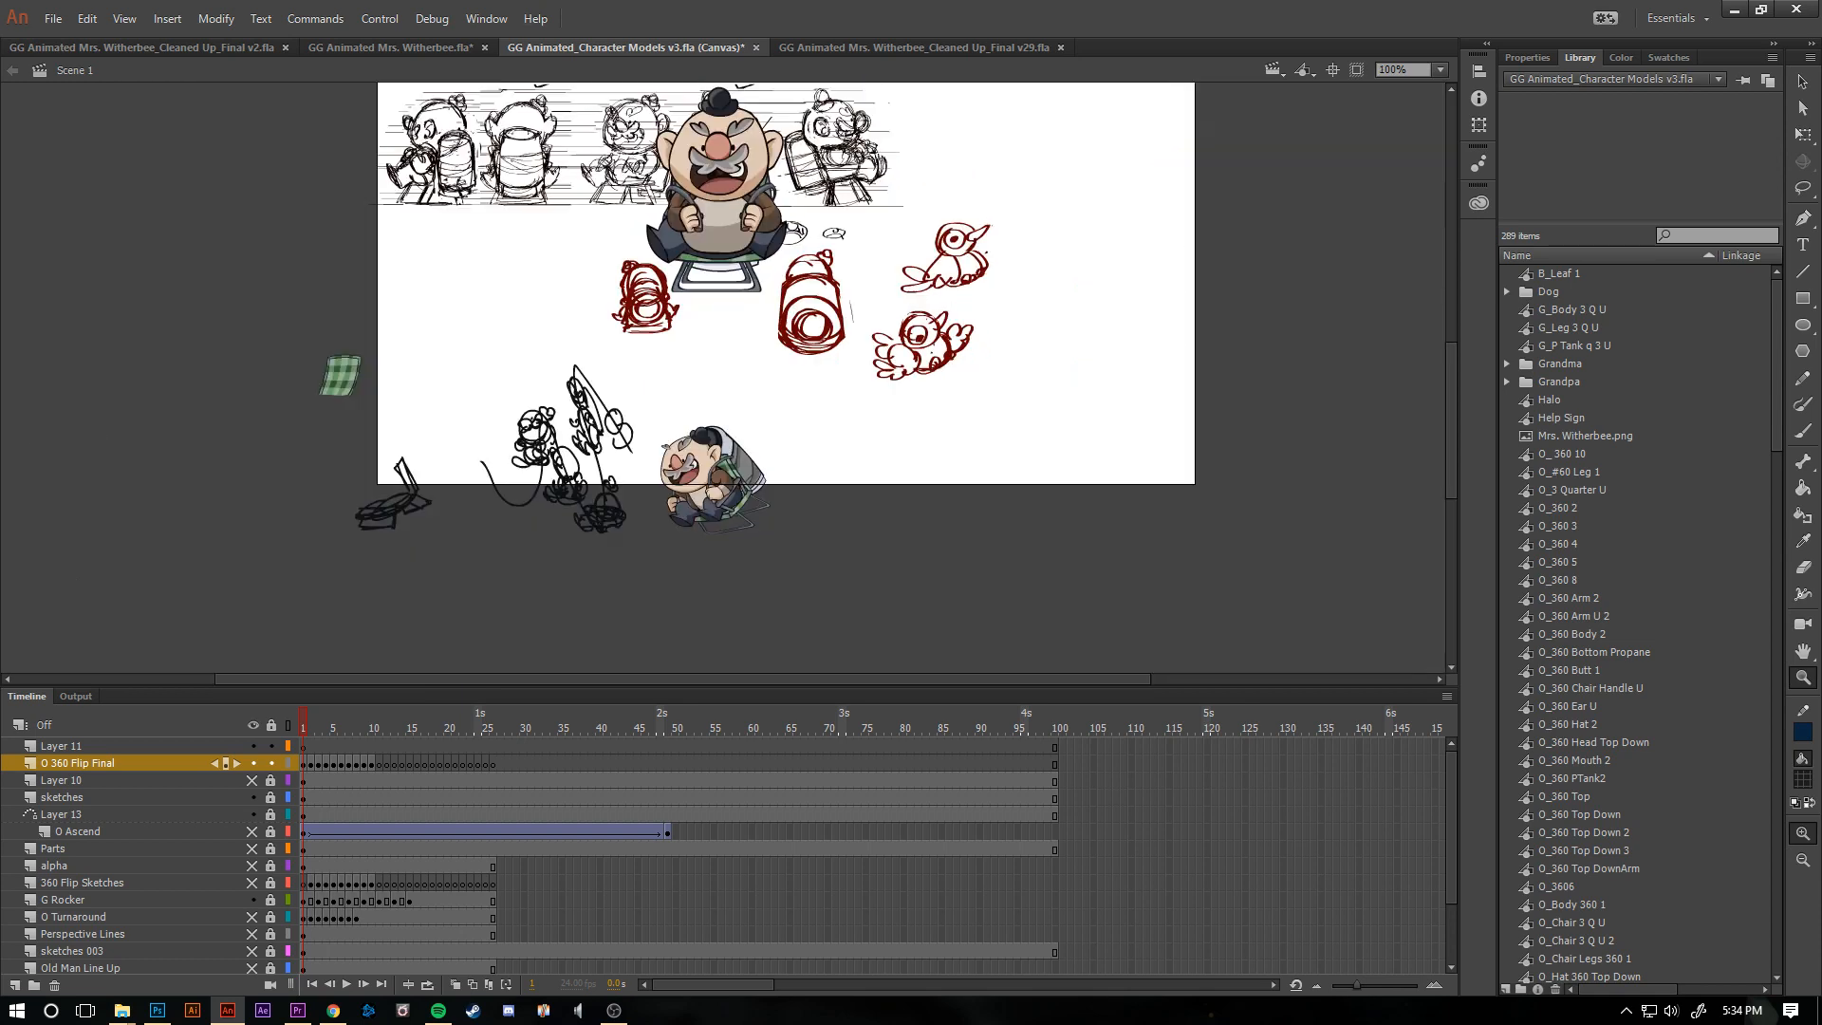
pyautogui.scroll(2, 774, 380)
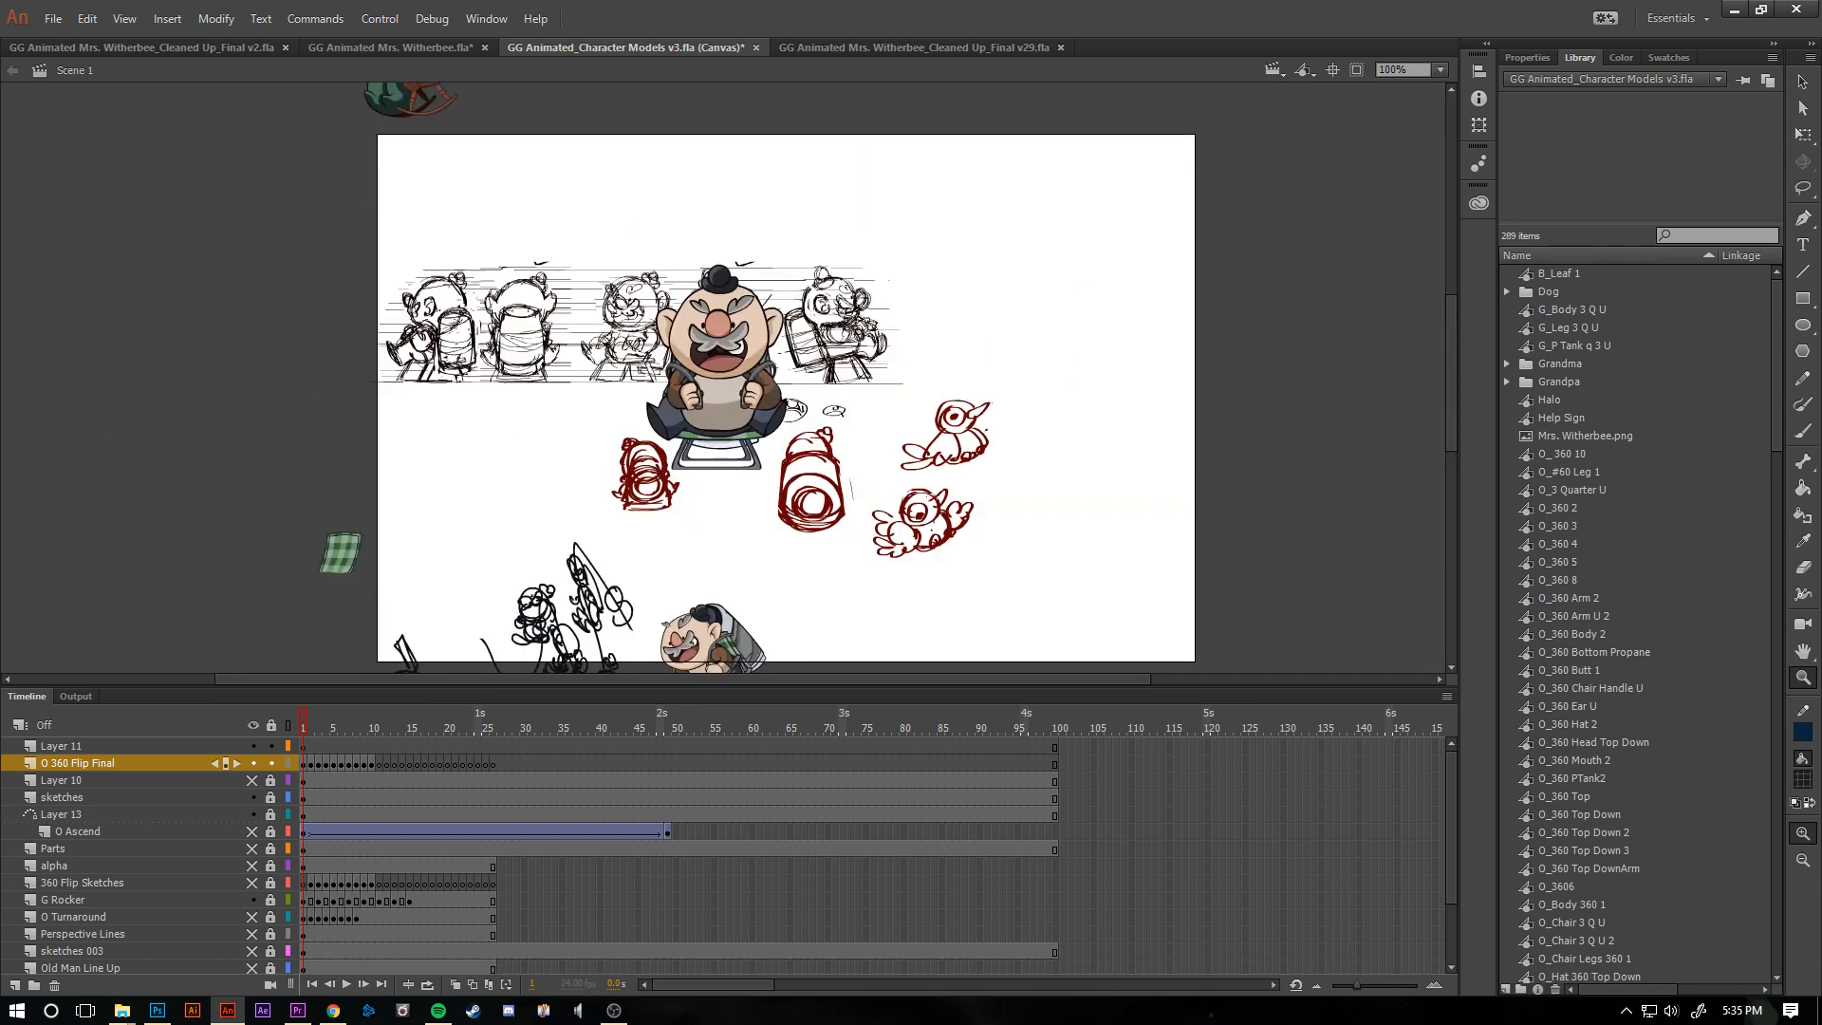
pyautogui.scroll(2, 775, 380)
pyautogui.scroll(-2, 775, 380)
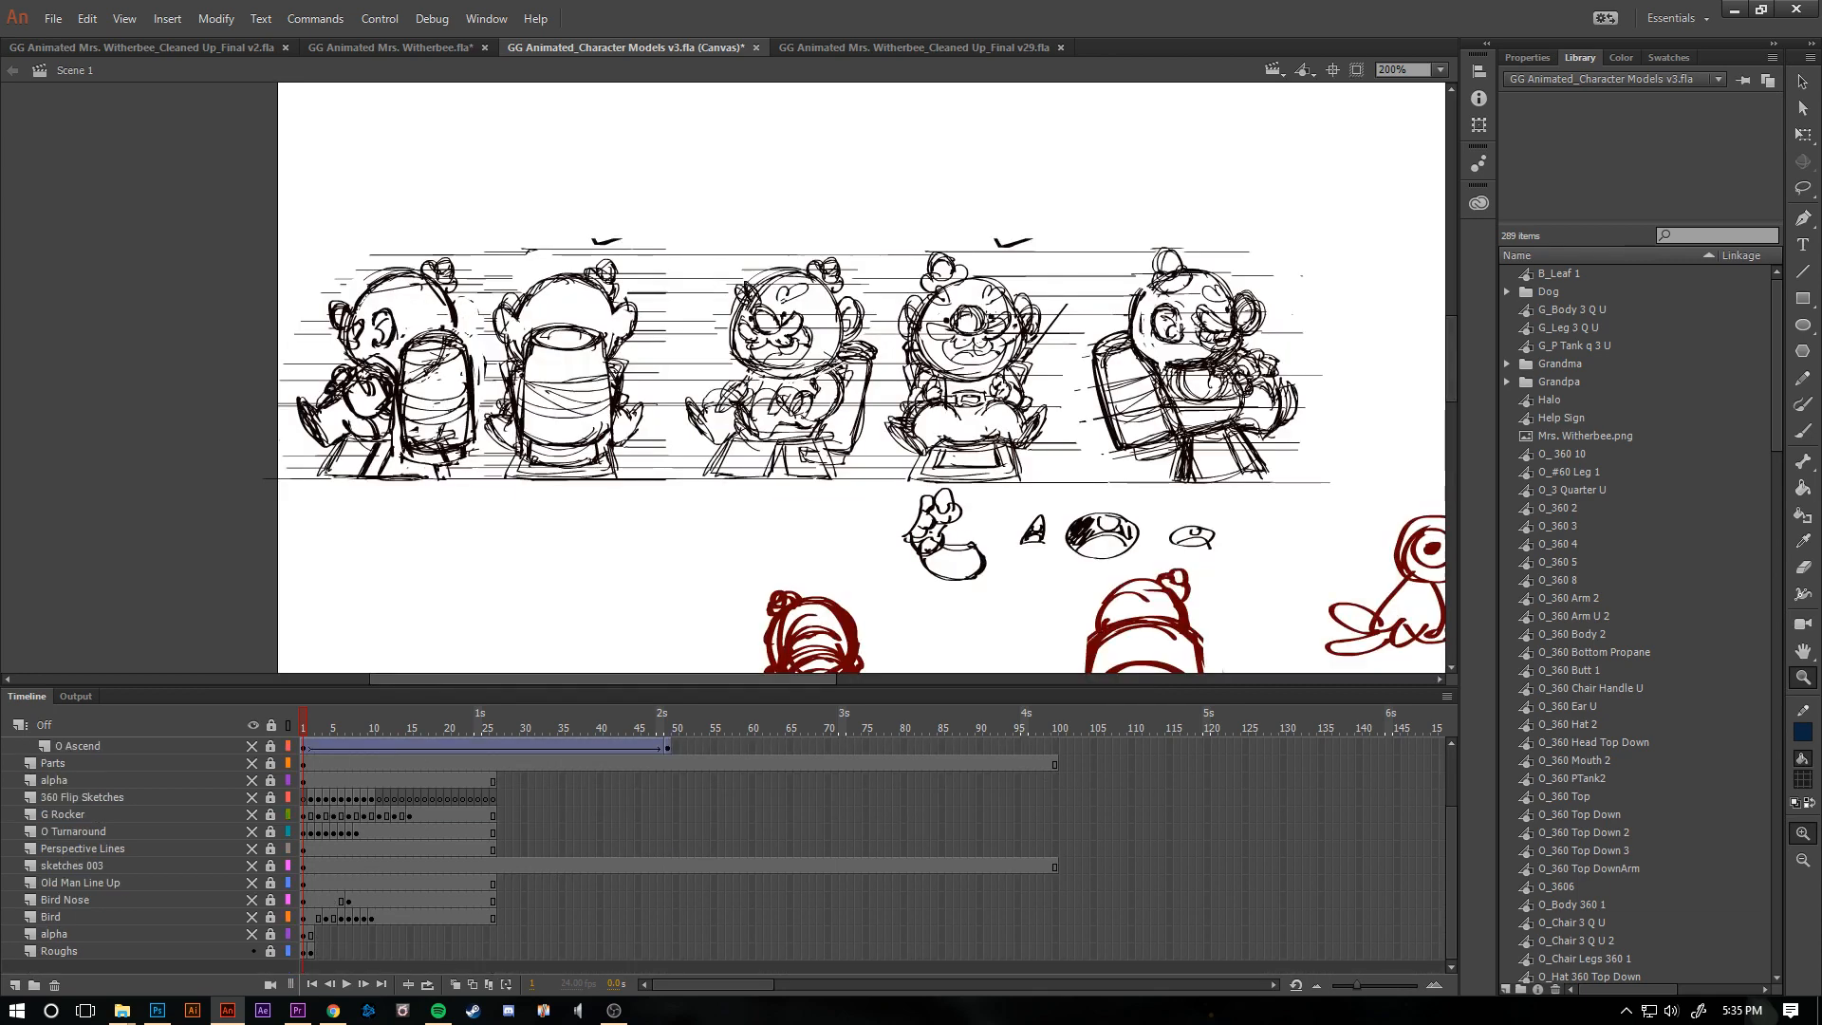
# - Examine the old man turnaround roughs and the red bird and tank sketches with the coloured artwork hidden
pyautogui.moveTo(603, 679); pyautogui.dragTo(667, 680)
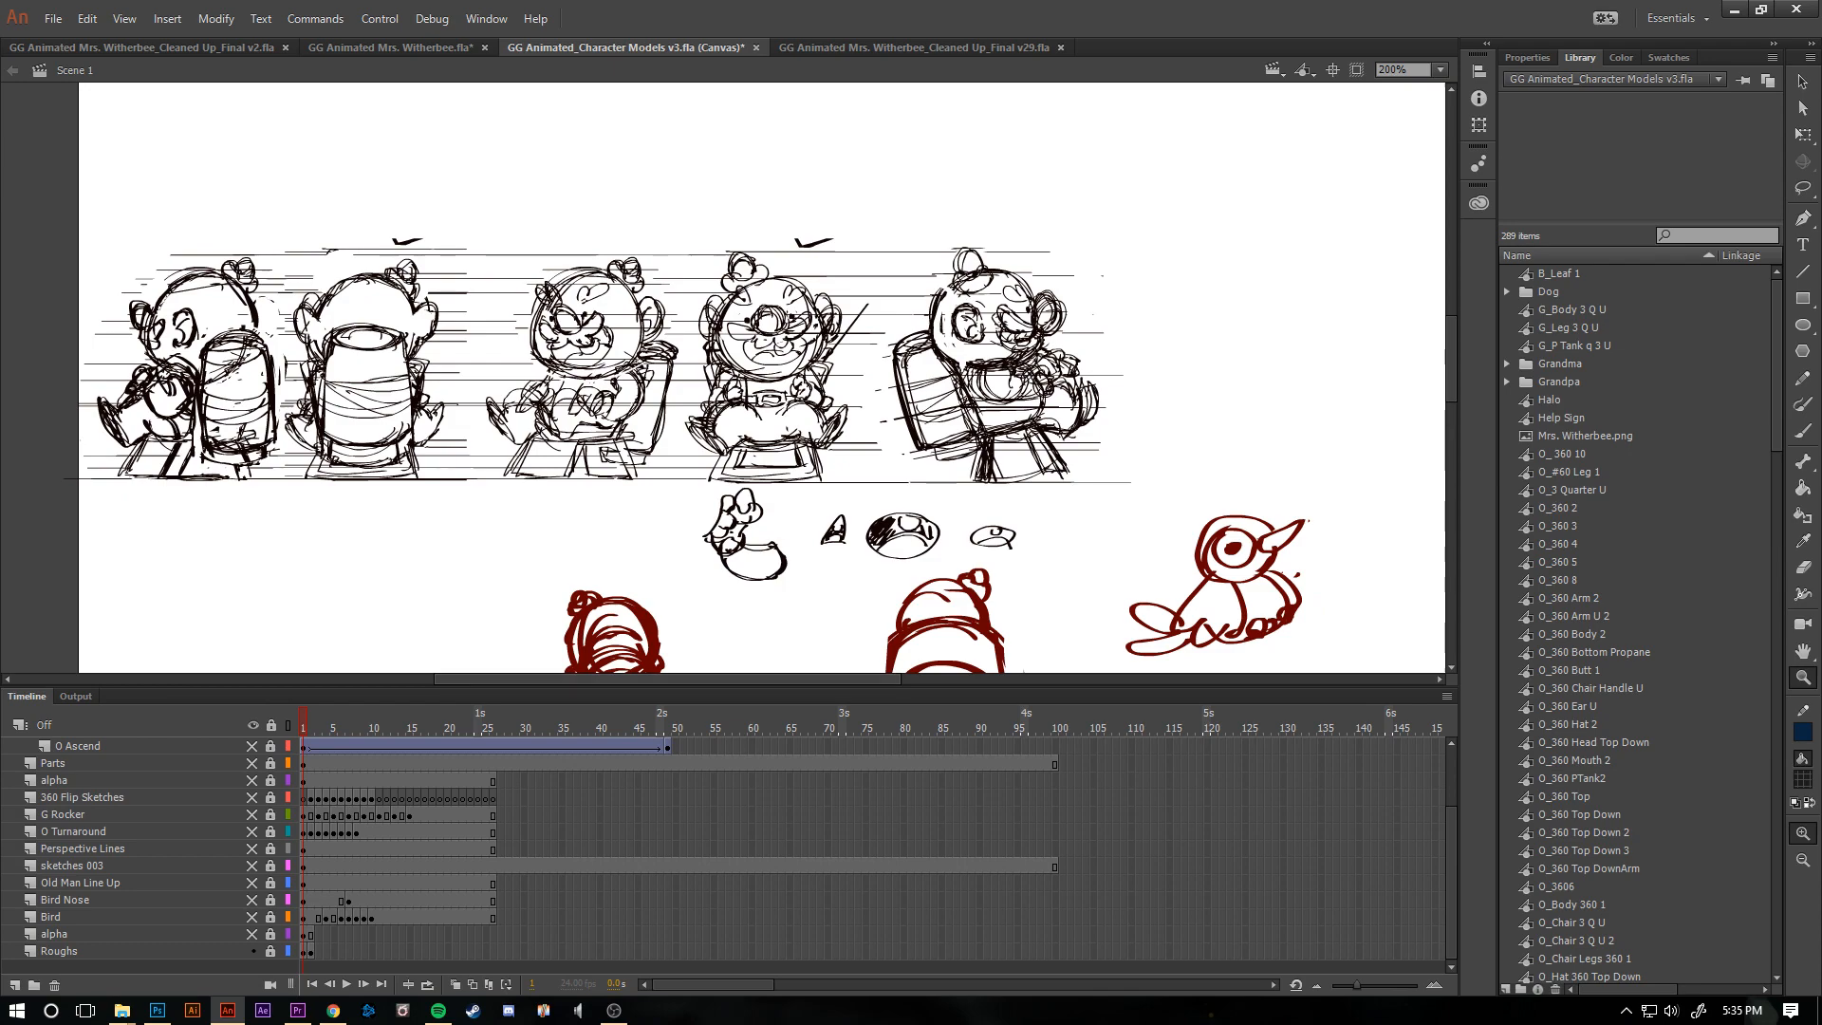
pyautogui.scroll(1, 762, 378)
pyautogui.scroll(-1, 762, 378)
pyautogui.scroll(4, 762, 378)
pyautogui.scroll(-4, 763, 377)
pyautogui.scroll(-3, 762, 378)
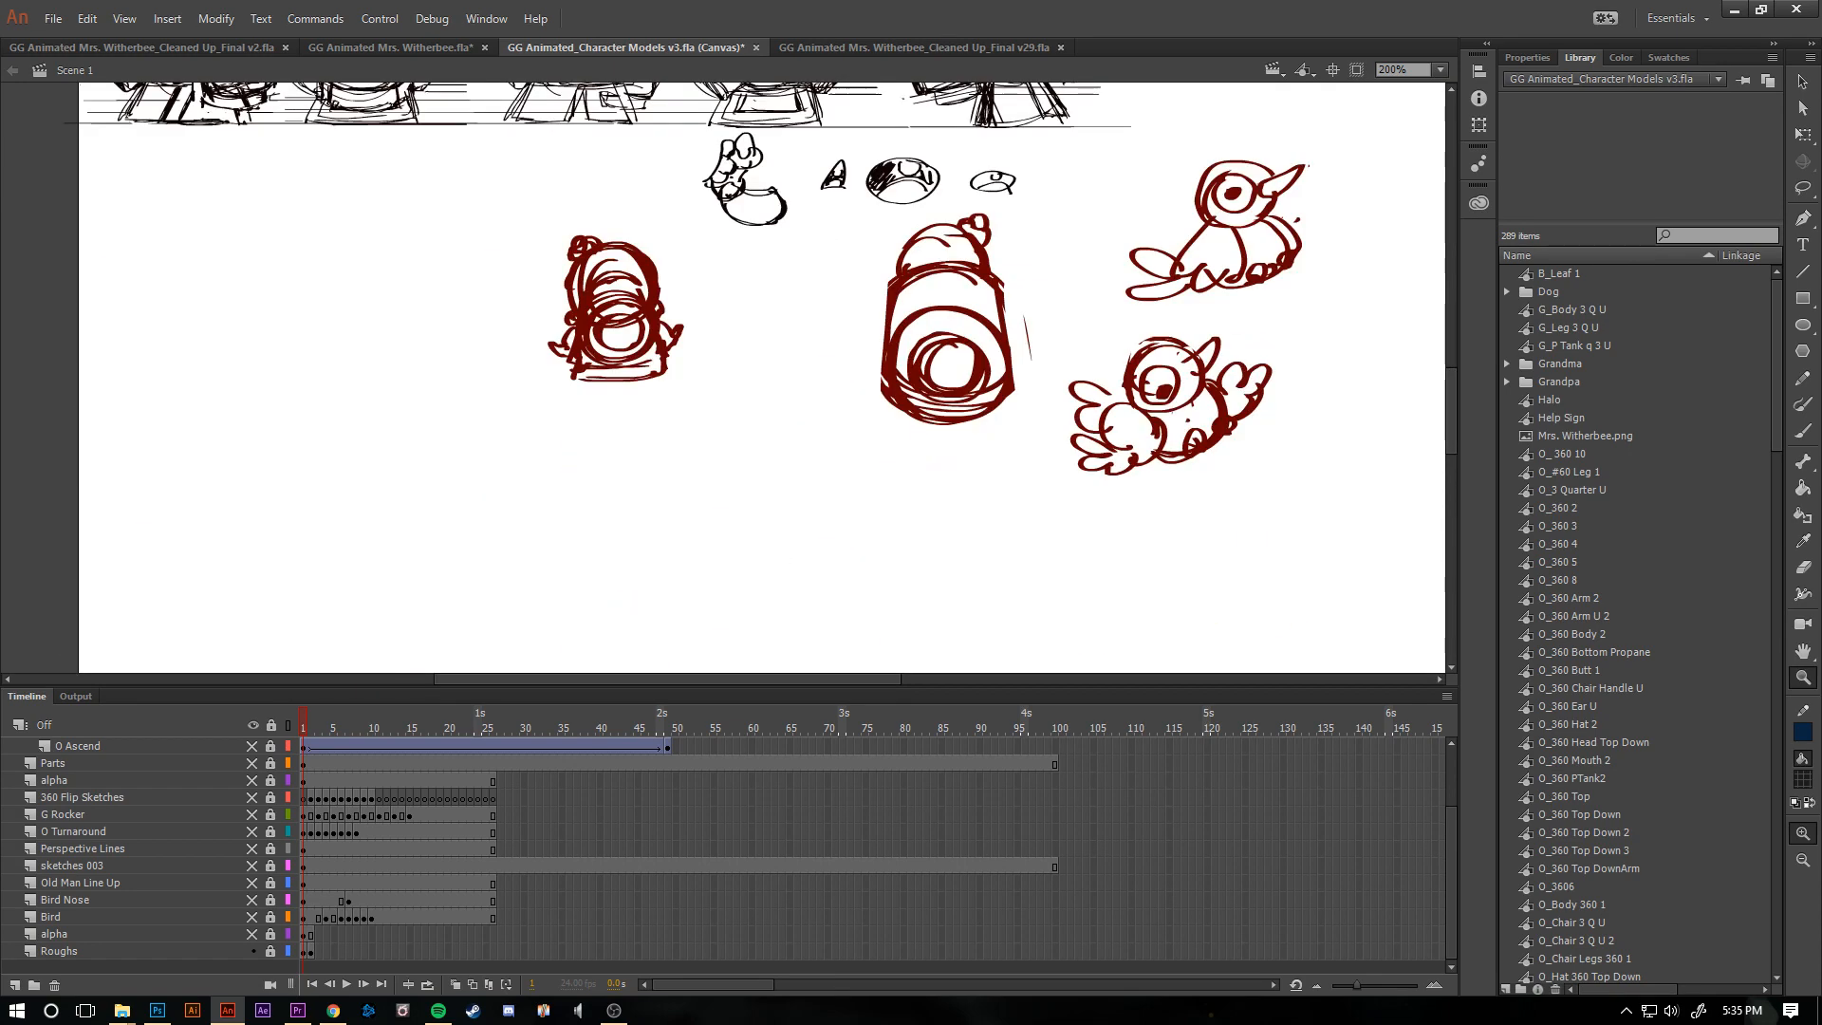
pyautogui.hotkey('ctrl', '-')
pyautogui.scroll(2, 762, 378)
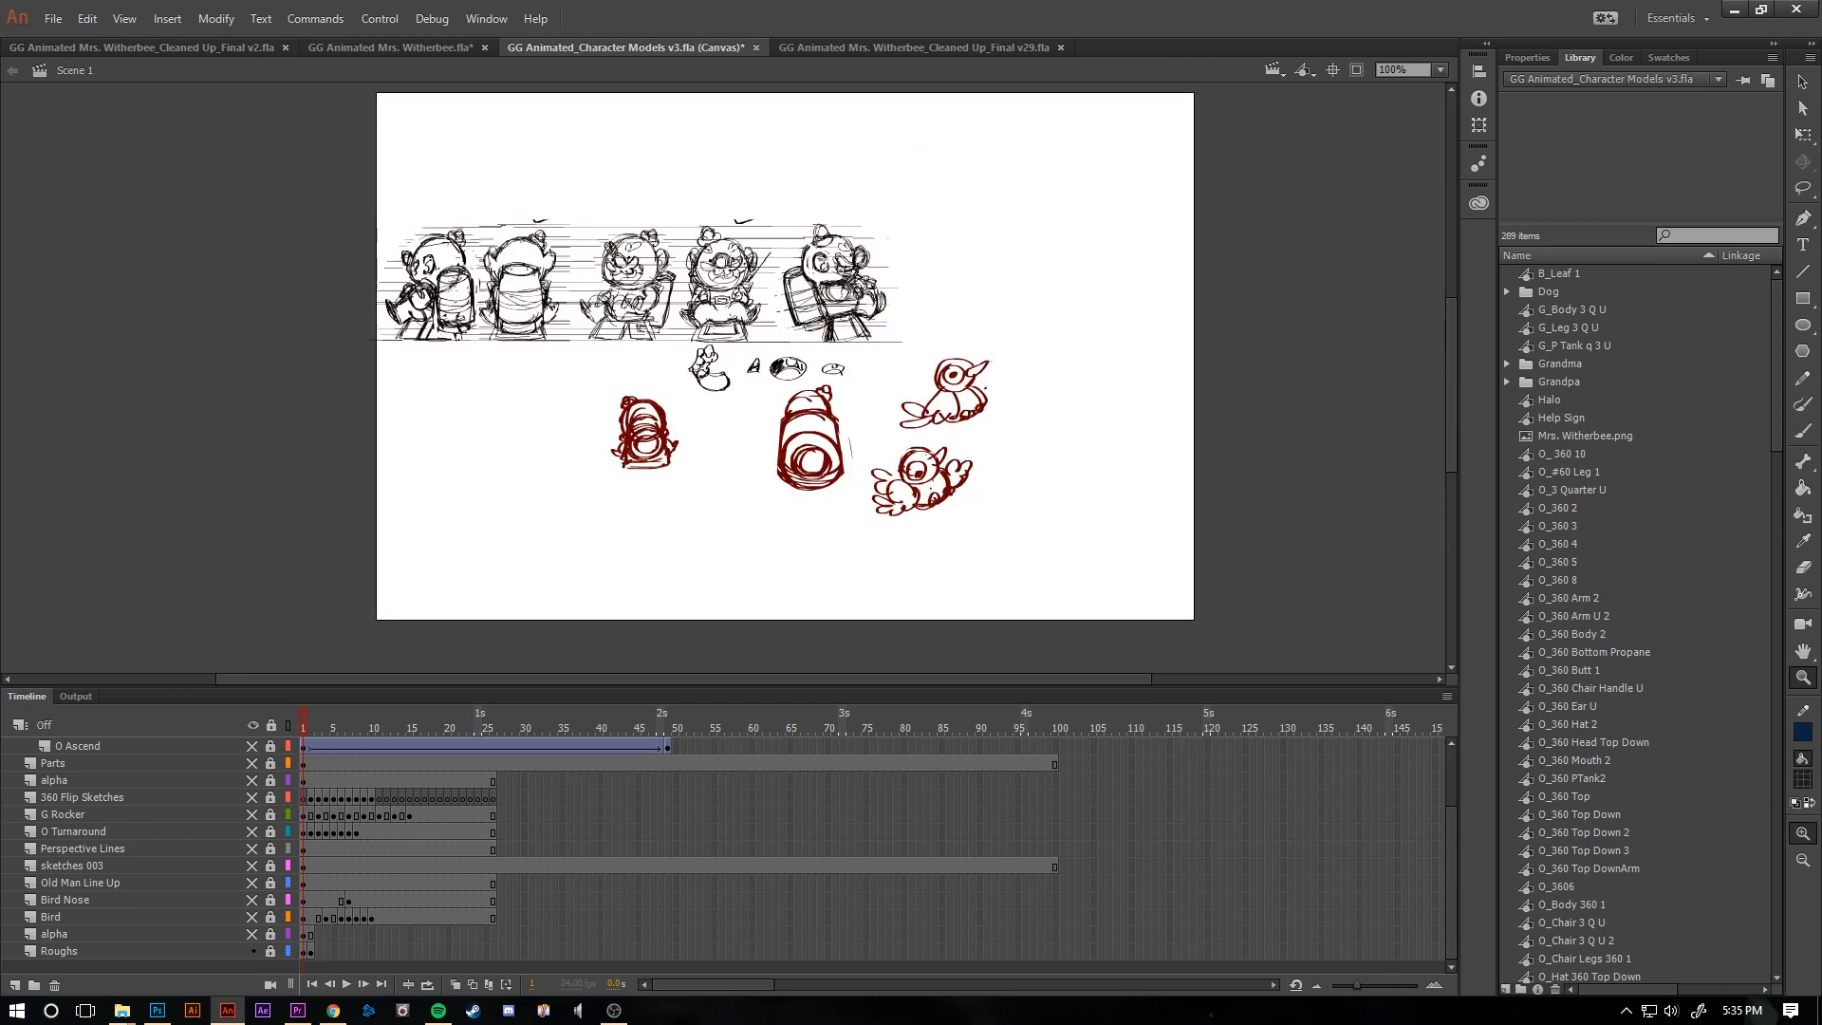
# - Compare the rough sketches on frames 1 and 2, including the grandmother and dog designs
pyautogui.press('.')
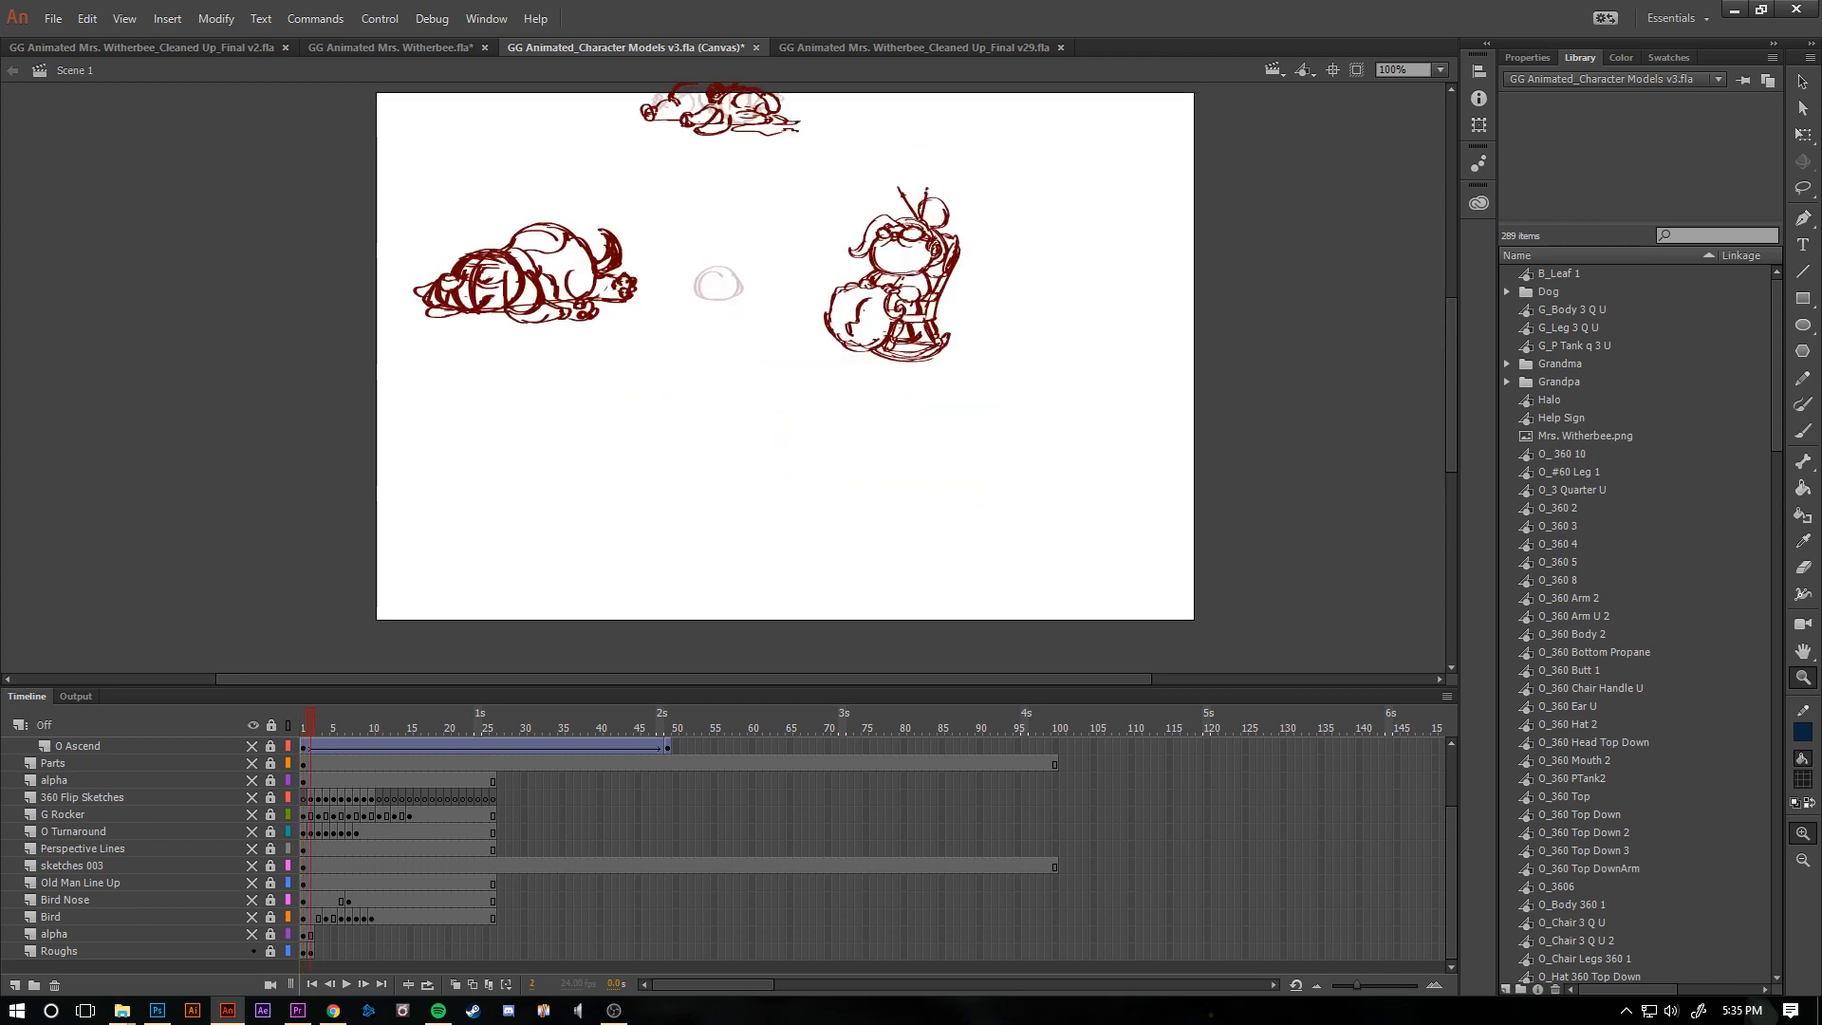
pyautogui.scroll(2, 786, 361)
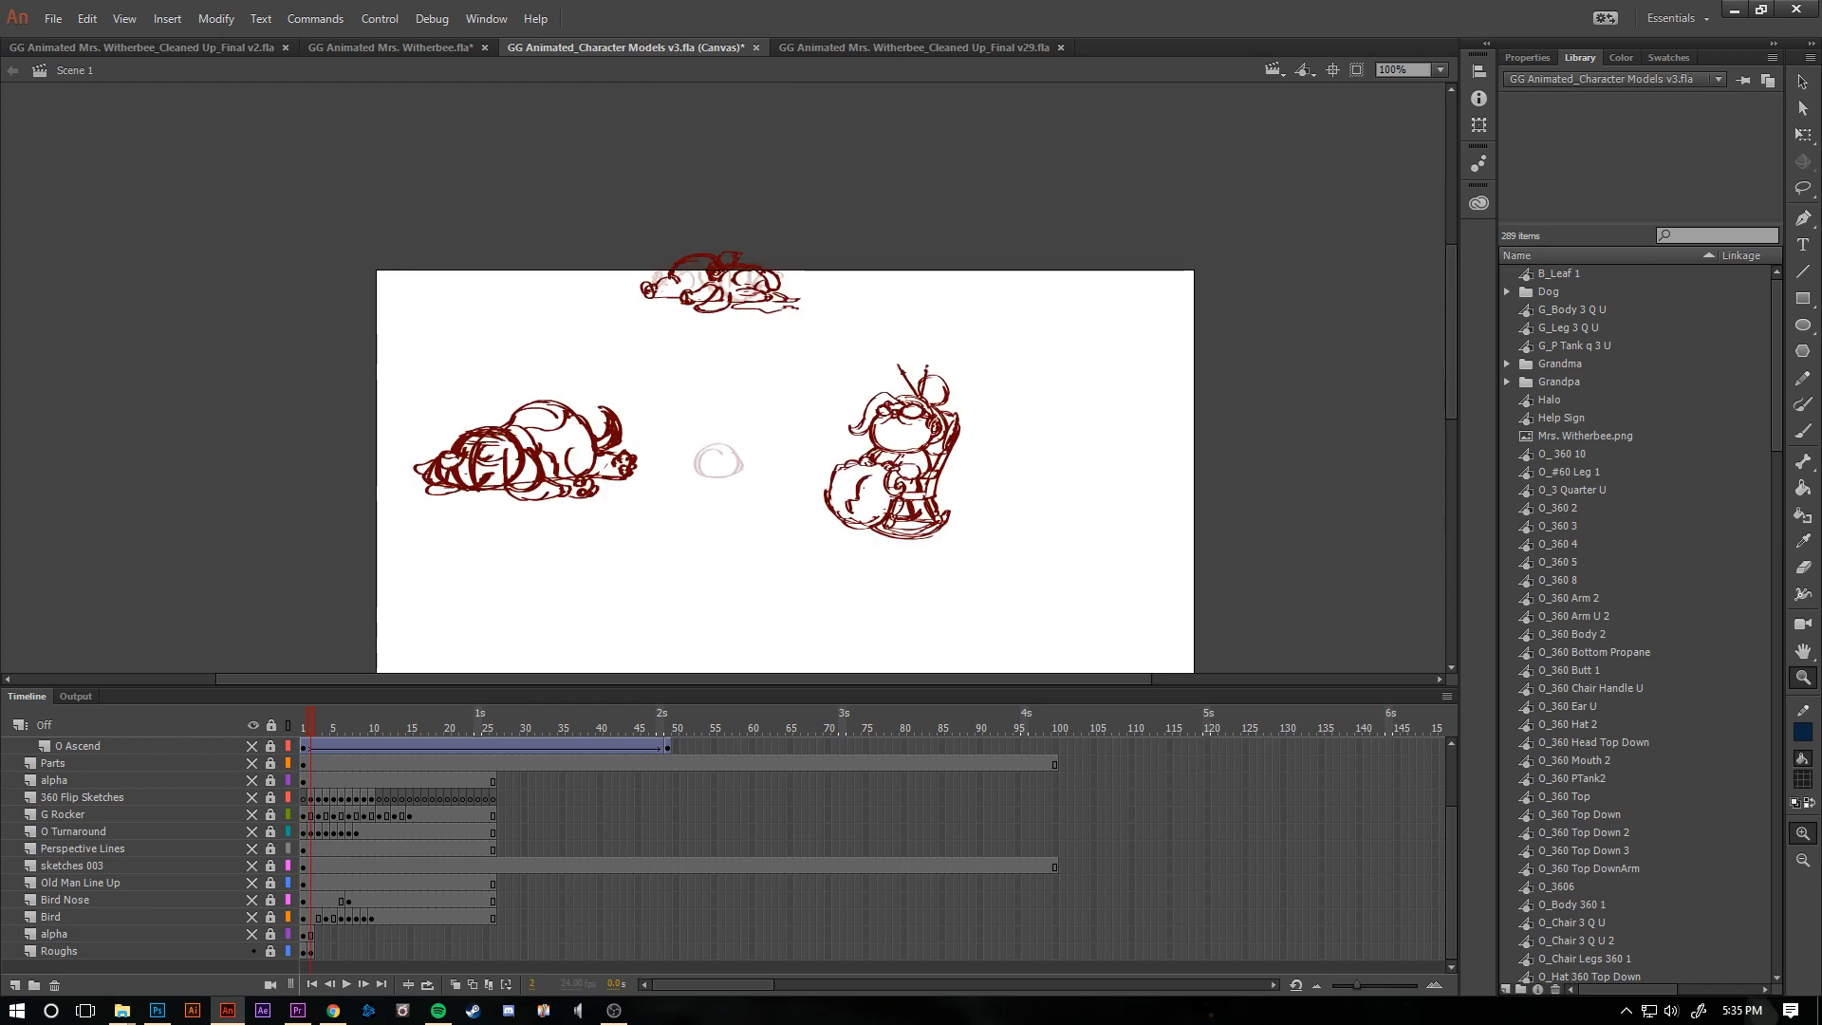
pyautogui.press(',')
pyautogui.press('.')
pyautogui.press(',')
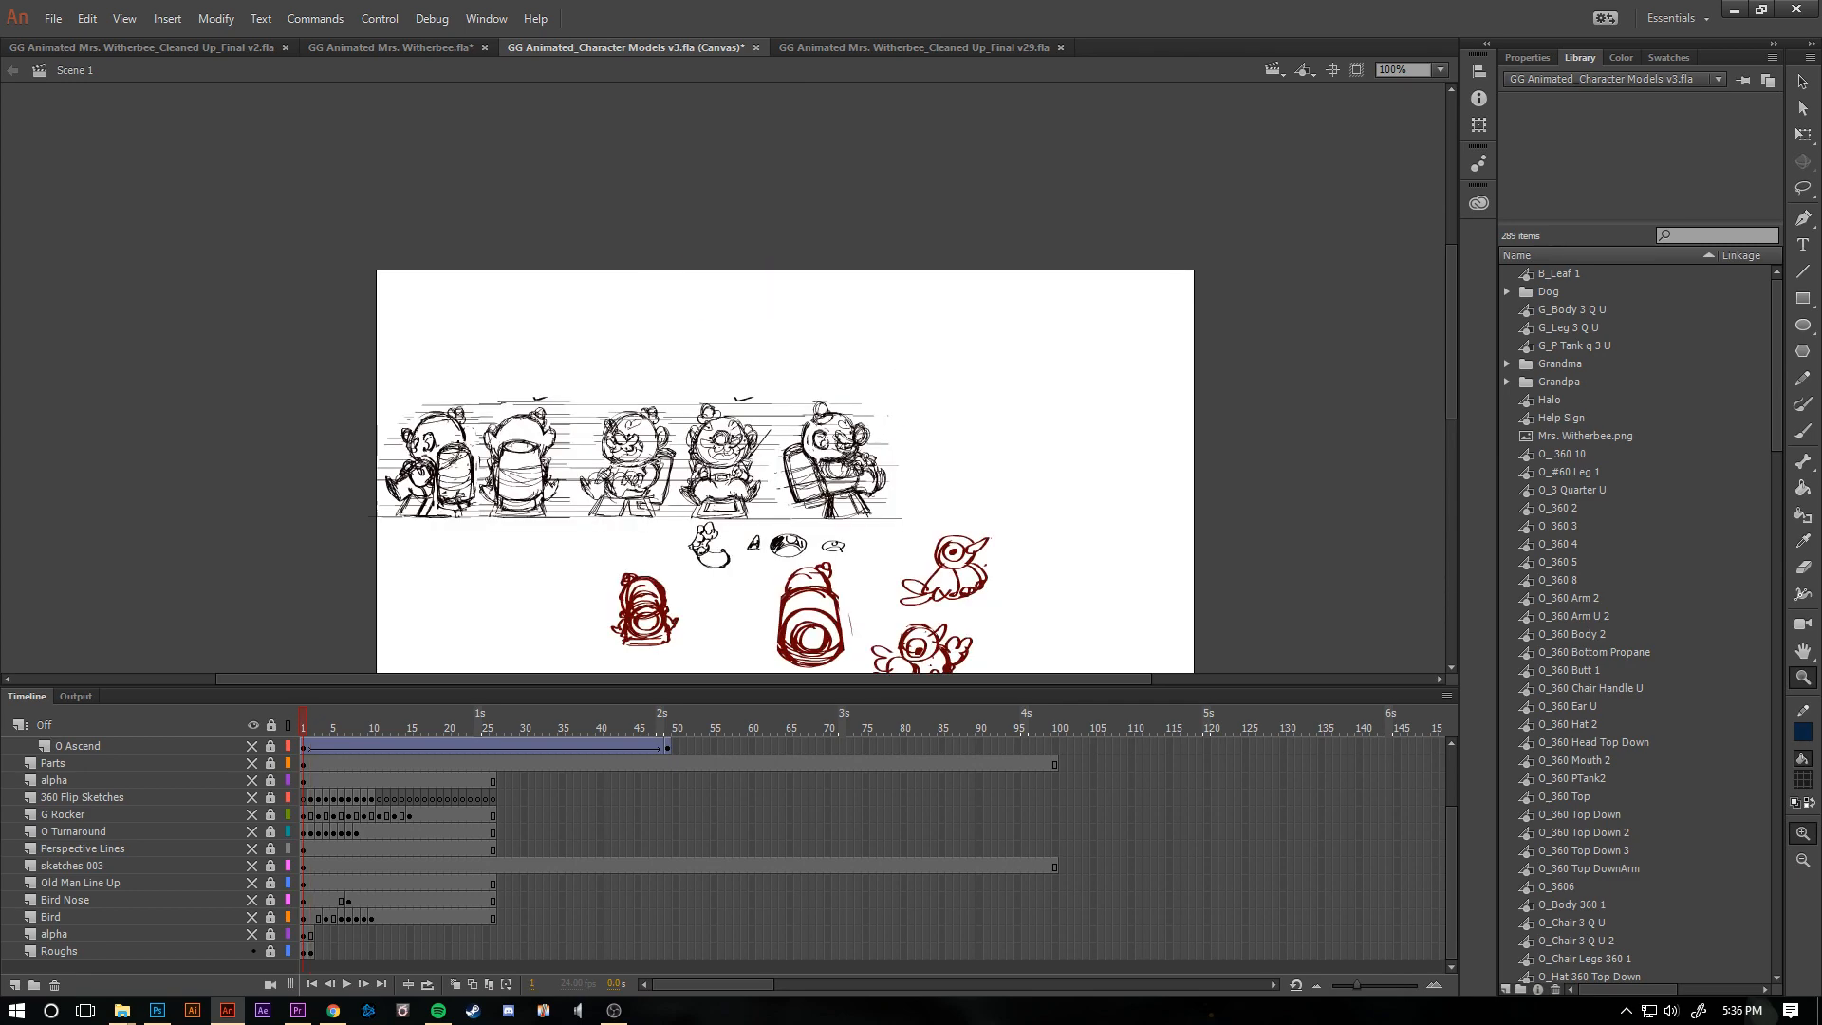
# - Show the alpha layer above Roughs and the Bird layer, and unlock the Bird layer
pyautogui.click(252, 934)
pyautogui.click(252, 917)
pyautogui.click(253, 917)
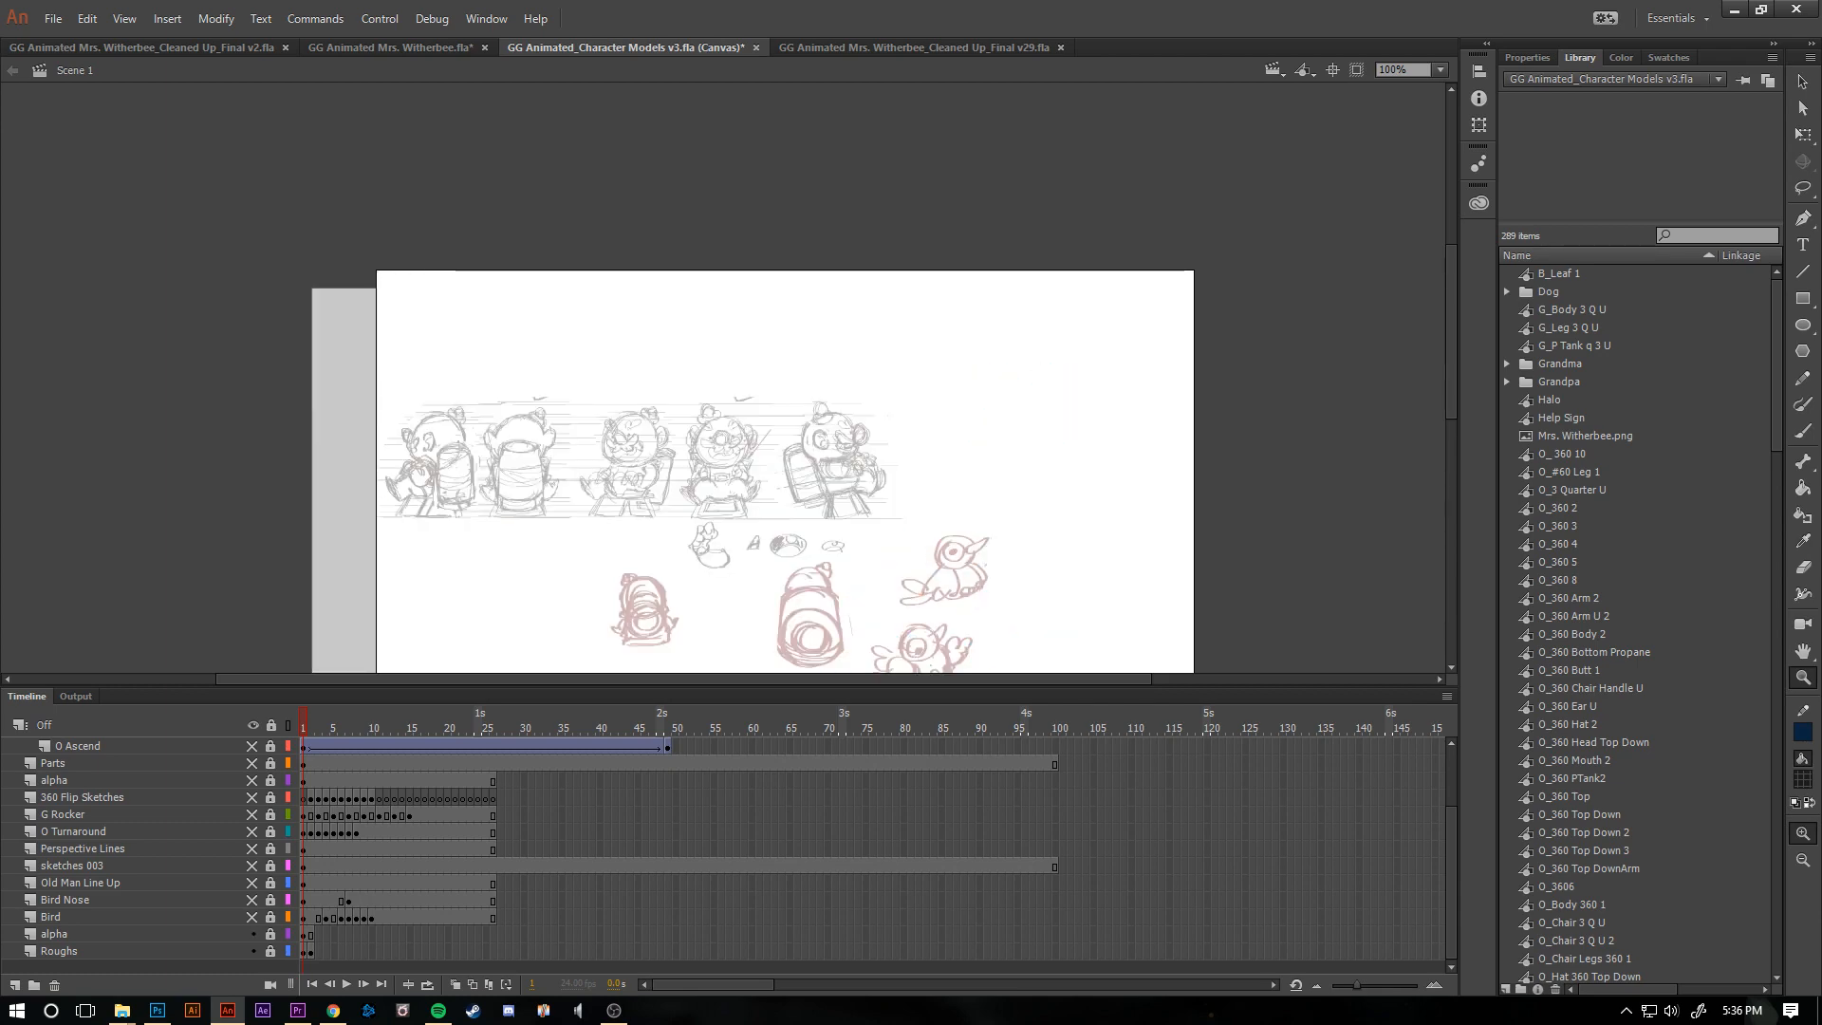
pyautogui.click(252, 917)
pyautogui.scroll(-3, 760, 379)
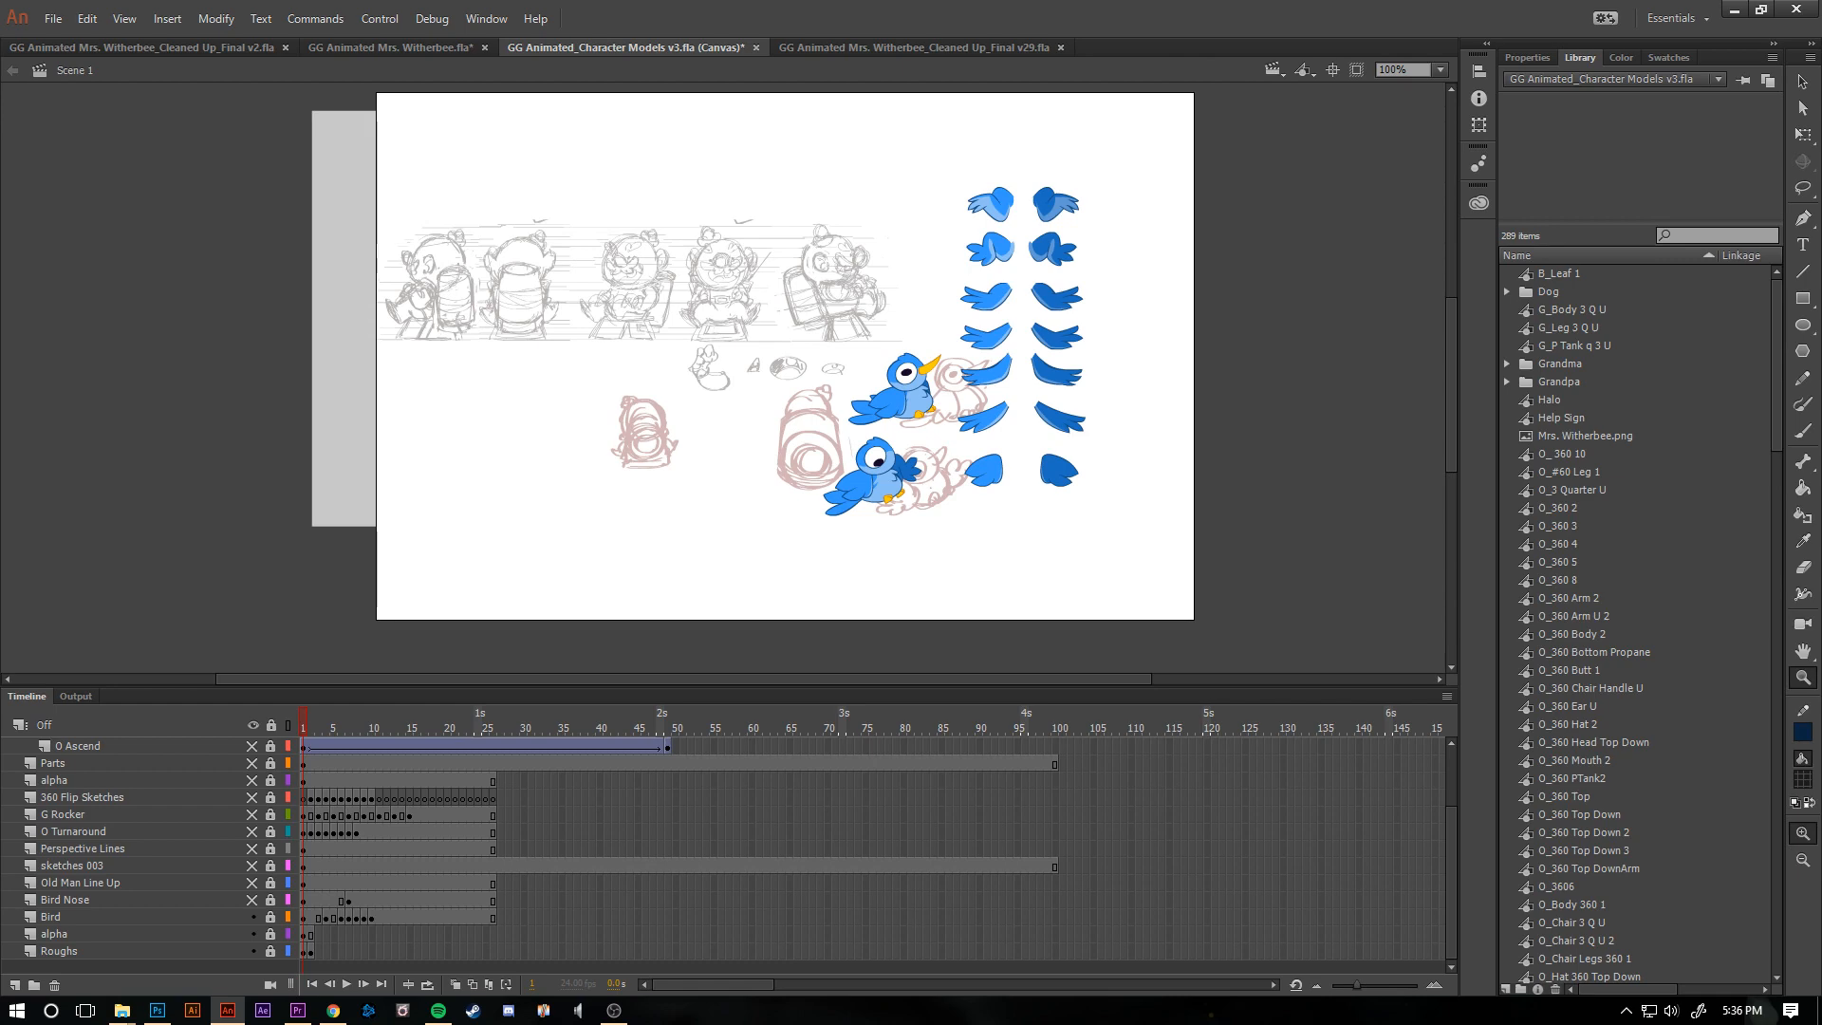
pyautogui.click(271, 917)
# - Step back and forth through the Bird layer's first frames to examine the blue bird's poses and wing shapes
pyautogui.press('.')
pyautogui.press('.')
pyautogui.press('.')
pyautogui.press('.')
pyautogui.press('.')
pyautogui.press('.')
pyautogui.press('.')
pyautogui.press('.')
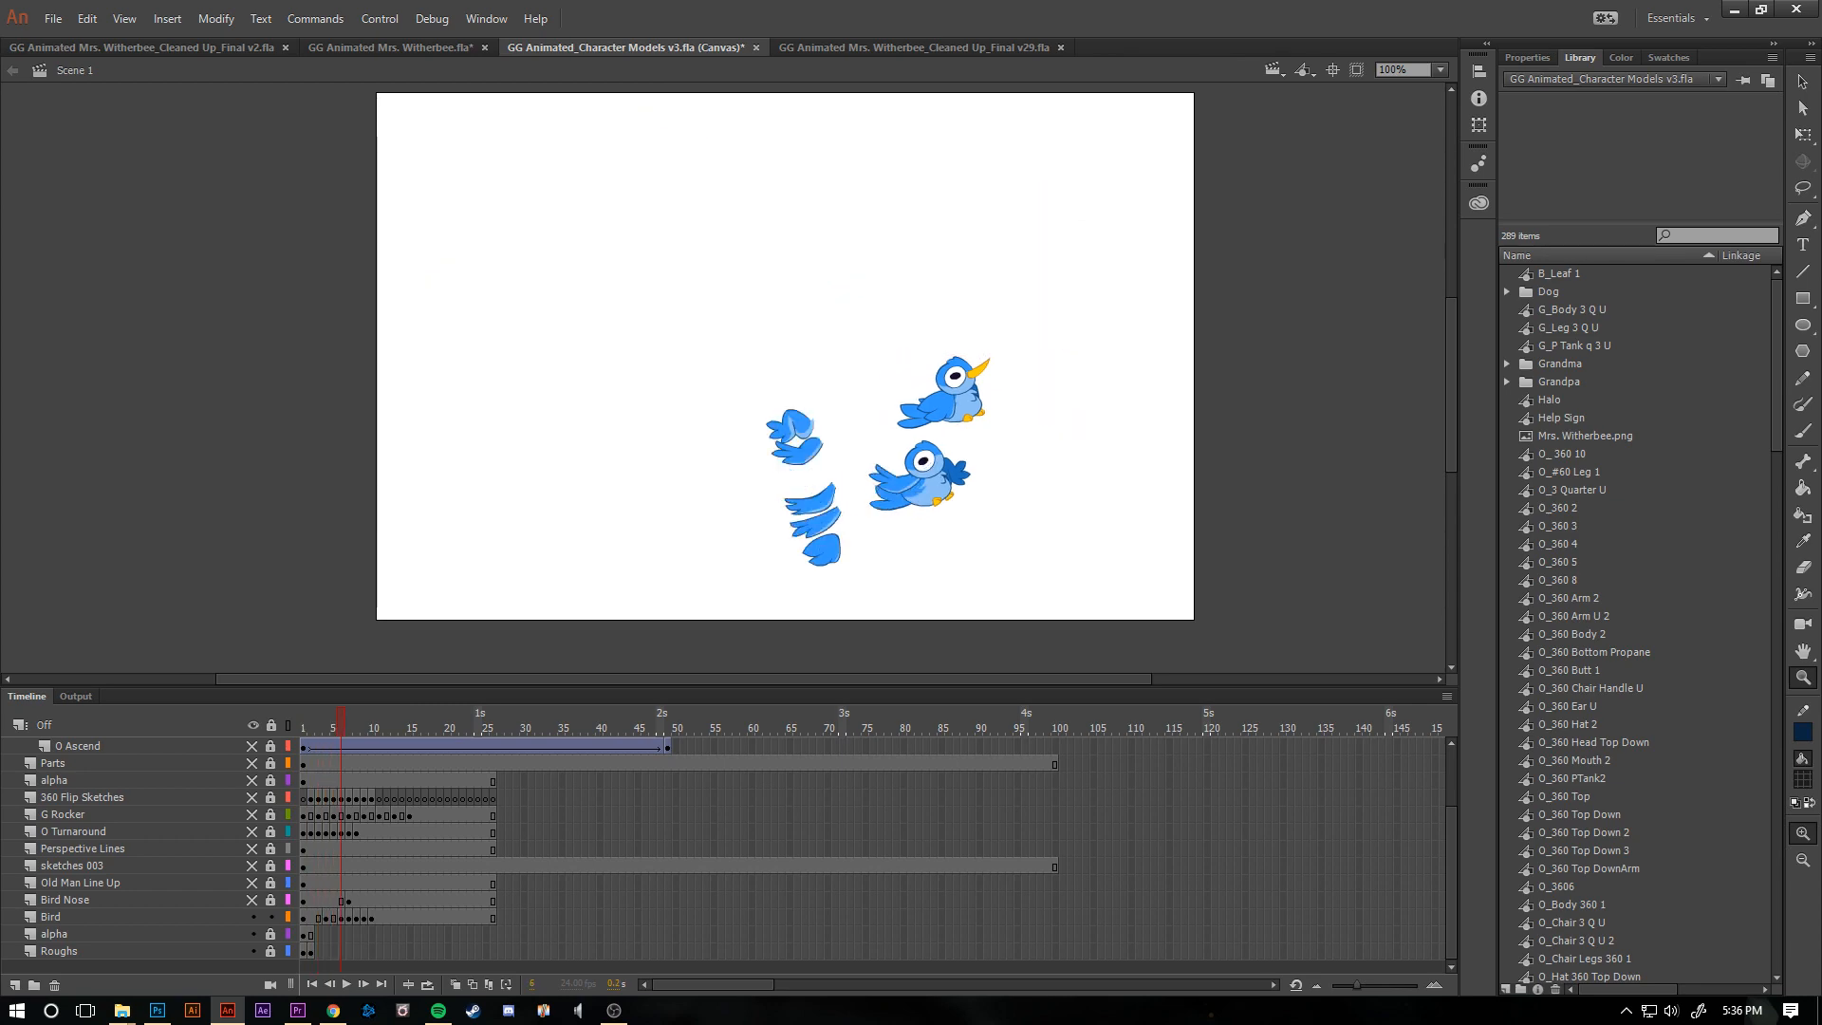
pyautogui.press('.')
pyautogui.press('.')
pyautogui.press(',')
pyautogui.press(',')
pyautogui.press(',')
pyautogui.press(',')
pyautogui.press(',')
pyautogui.press(',')
pyautogui.press(',')
pyautogui.press(',')
pyautogui.press(',')
pyautogui.press(',')
pyautogui.press(',')
pyautogui.press(',')
pyautogui.press('.')
pyautogui.press('.')
pyautogui.press('.')
pyautogui.press('.')
pyautogui.press('.')
pyautogui.press('.')
pyautogui.press('.')
pyautogui.press('.')
pyautogui.press('.')
pyautogui.press('.')
pyautogui.press(',')
pyautogui.press(',')
pyautogui.press(',')
pyautogui.press(',')
pyautogui.press(',')
pyautogui.press(',')
pyautogui.press(',')
pyautogui.press(',')
pyautogui.press(',')
pyautogui.press(',')
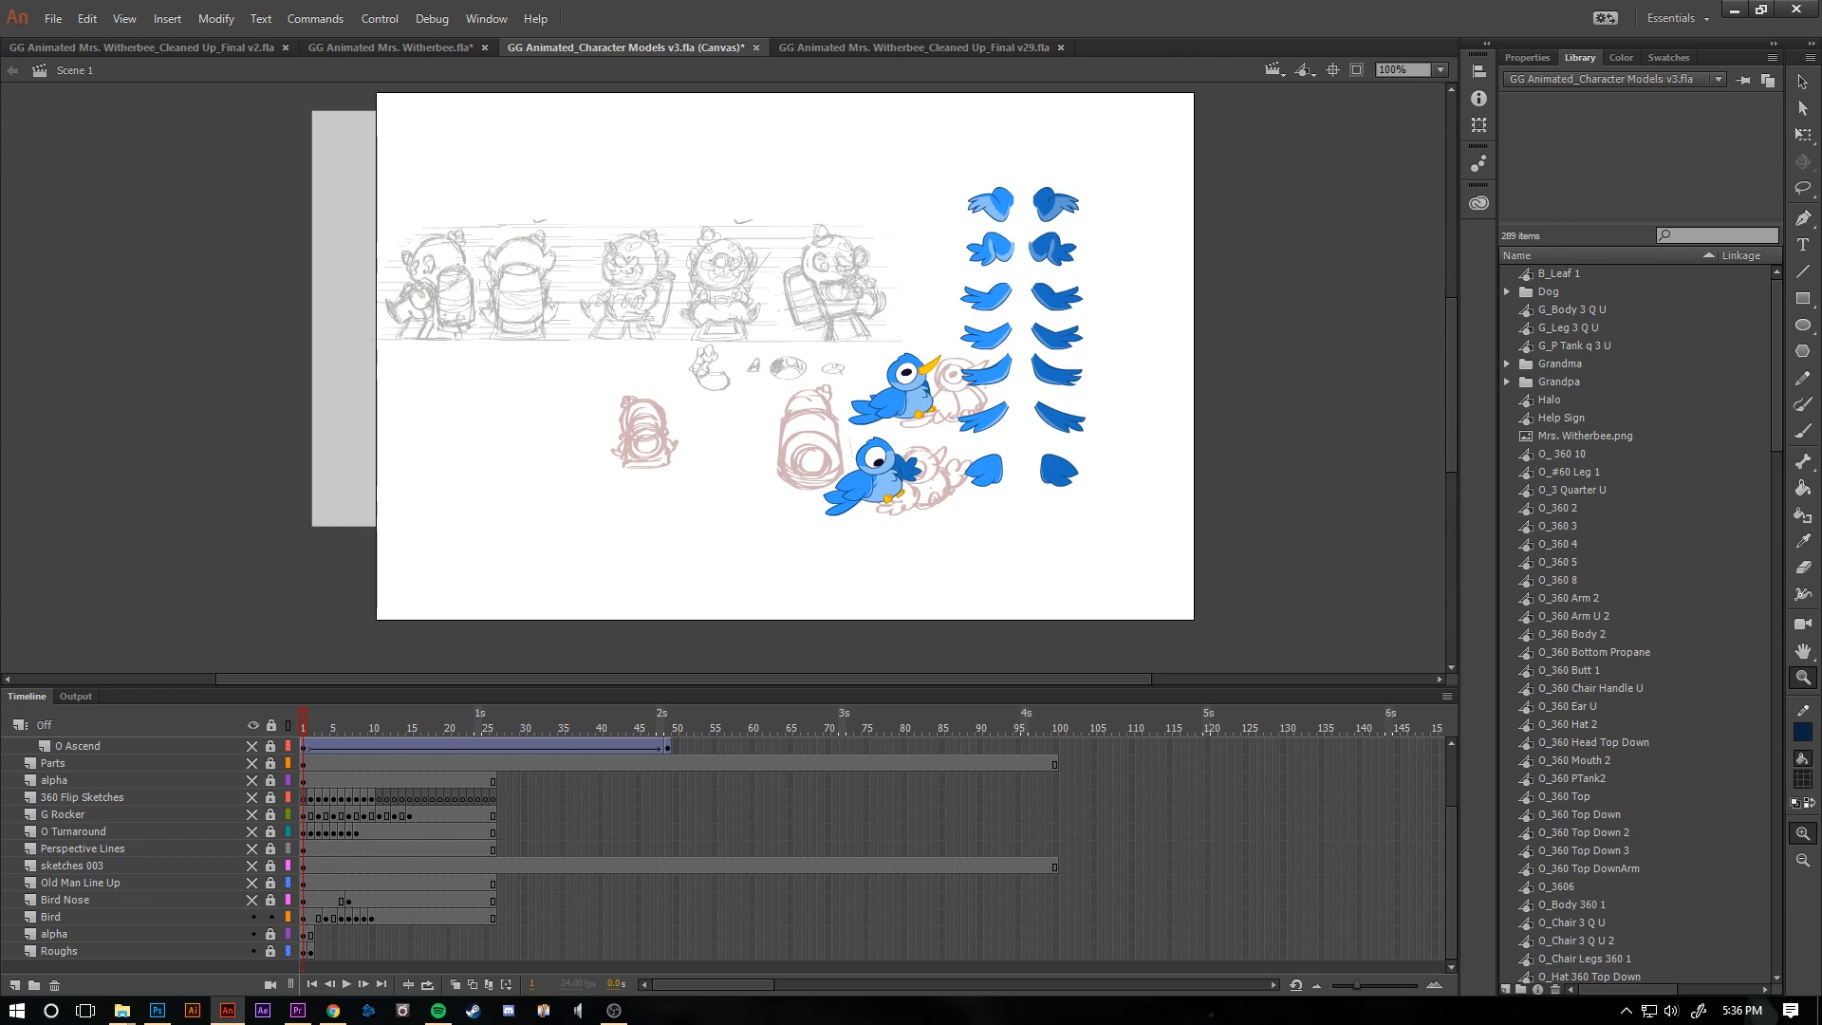
pyautogui.press('.')
pyautogui.press('.')
pyautogui.press('.')
pyautogui.press('.')
pyautogui.press('.')
pyautogui.press('.')
pyautogui.press('.')
pyautogui.press('.')
pyautogui.press('.')
pyautogui.press('.')
pyautogui.press('.')
pyautogui.press('.')
pyautogui.press('.')
pyautogui.press('.')
pyautogui.press('.')
pyautogui.press('.')
pyautogui.press(',')
pyautogui.press(',')
pyautogui.press(',')
pyautogui.press(',')
pyautogui.press(',')
pyautogui.press(',')
pyautogui.press(',')
pyautogui.press(',')
pyautogui.press(',')
pyautogui.press(',')
pyautogui.press(',')
pyautogui.press(',')
pyautogui.press(',')
pyautogui.press(',')
pyautogui.press(',')
pyautogui.press(',')
# - Show the Bird Nose and Old Man Line Up layers, and unlock the layers from Bird Nose through sketches 003
pyautogui.click(252, 900)
pyautogui.click(252, 883)
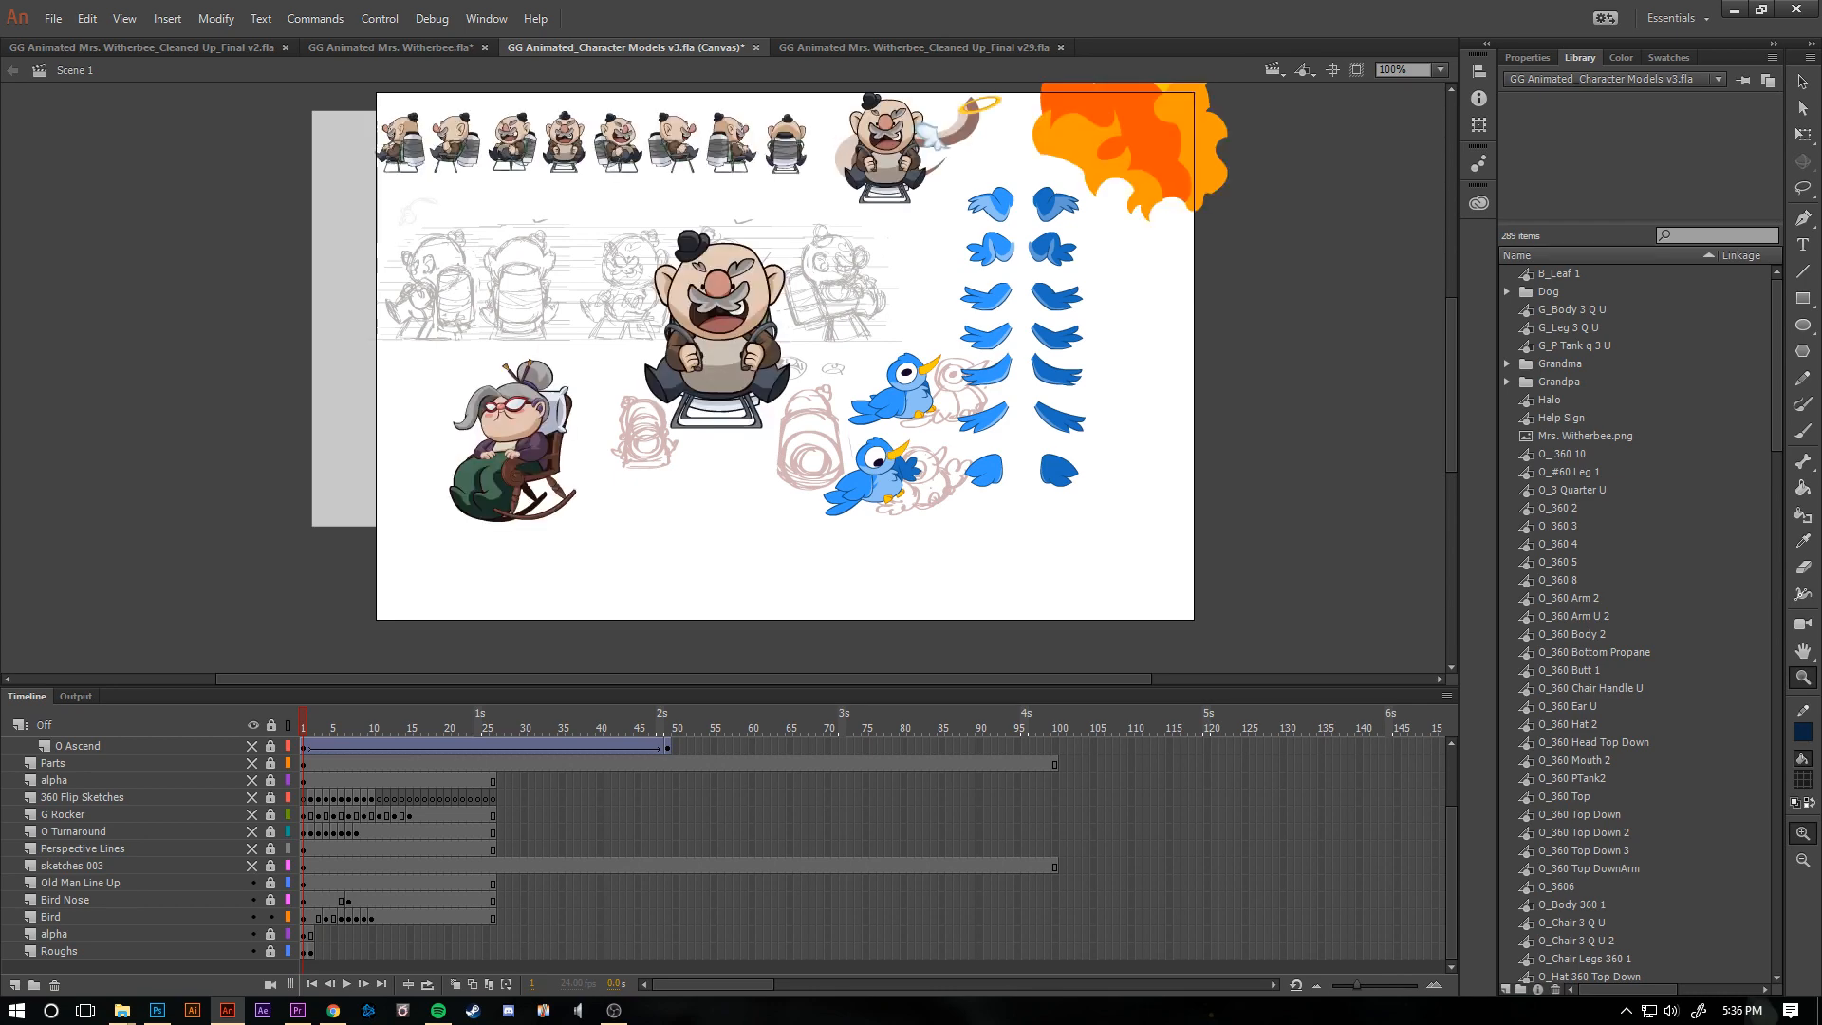
pyautogui.moveTo(270, 900); pyautogui.dragTo(270, 865)
# - Enter the grandmother symbol for editing, down through Symbol 5 to the head parts inside Tween 47
pyautogui.click(526, 512)
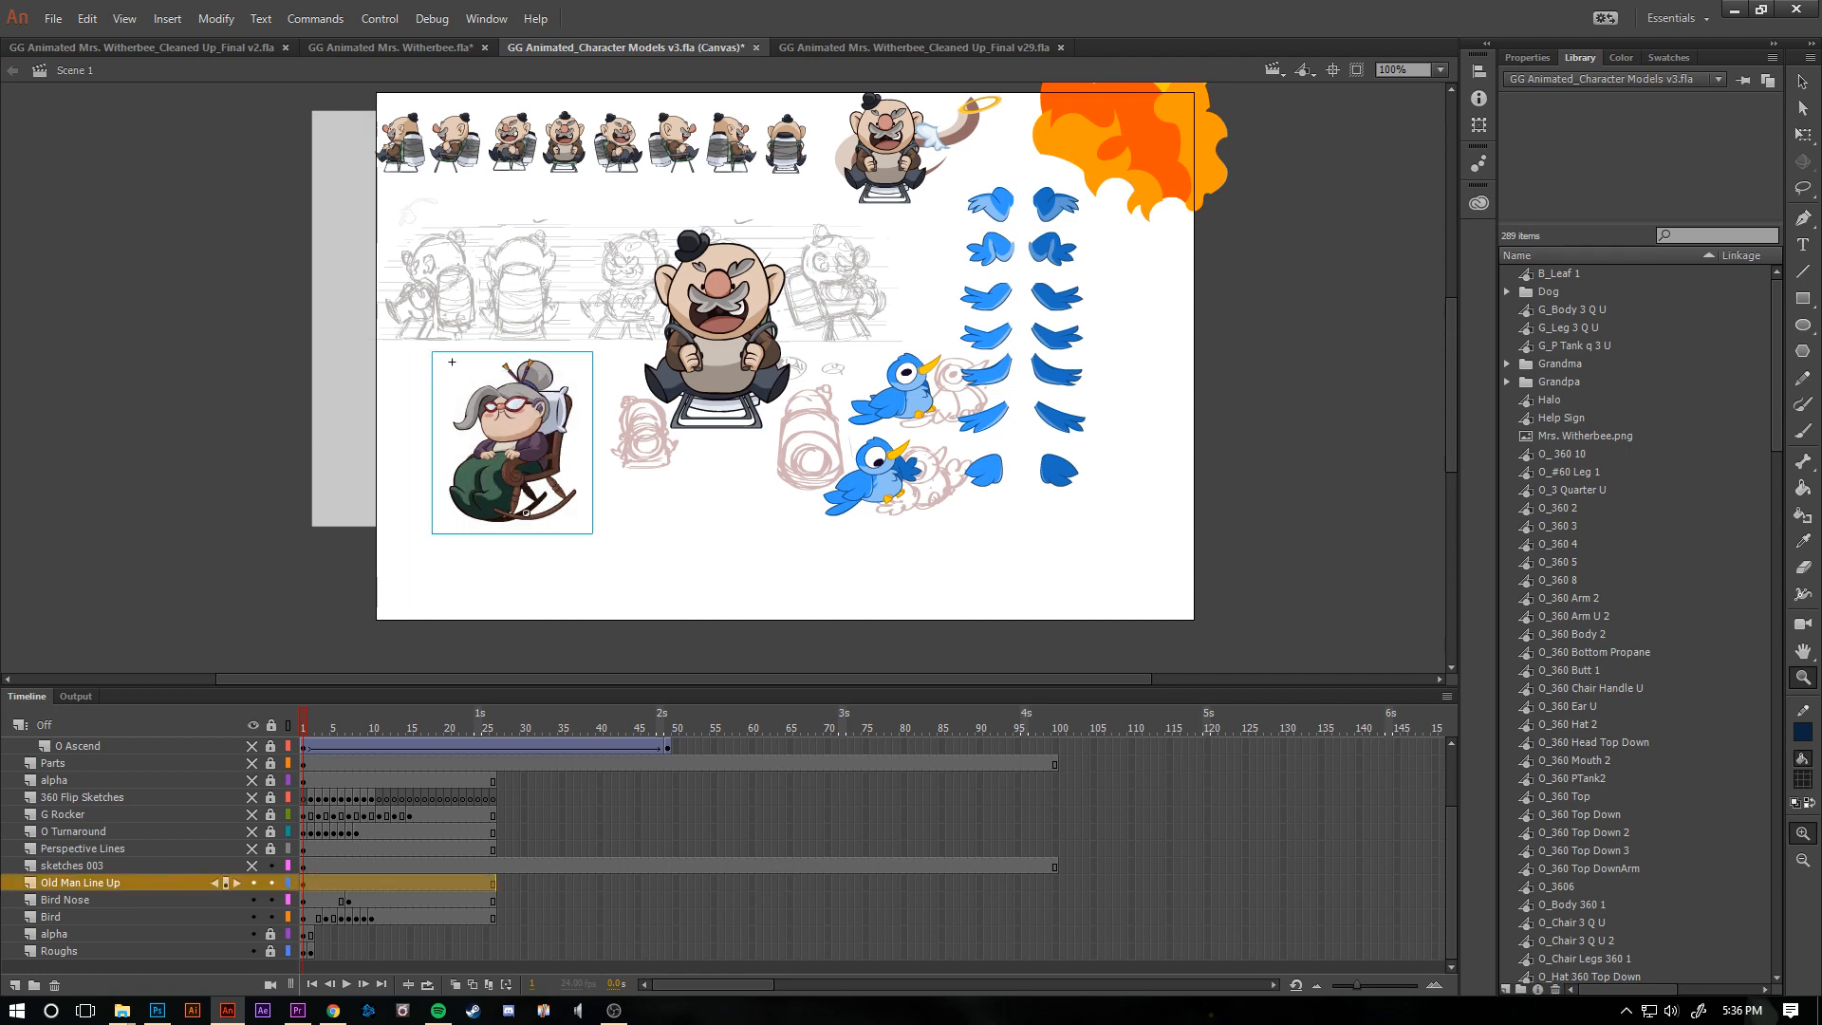
pyautogui.doubleClick(526, 512)
pyautogui.doubleClick(514, 429)
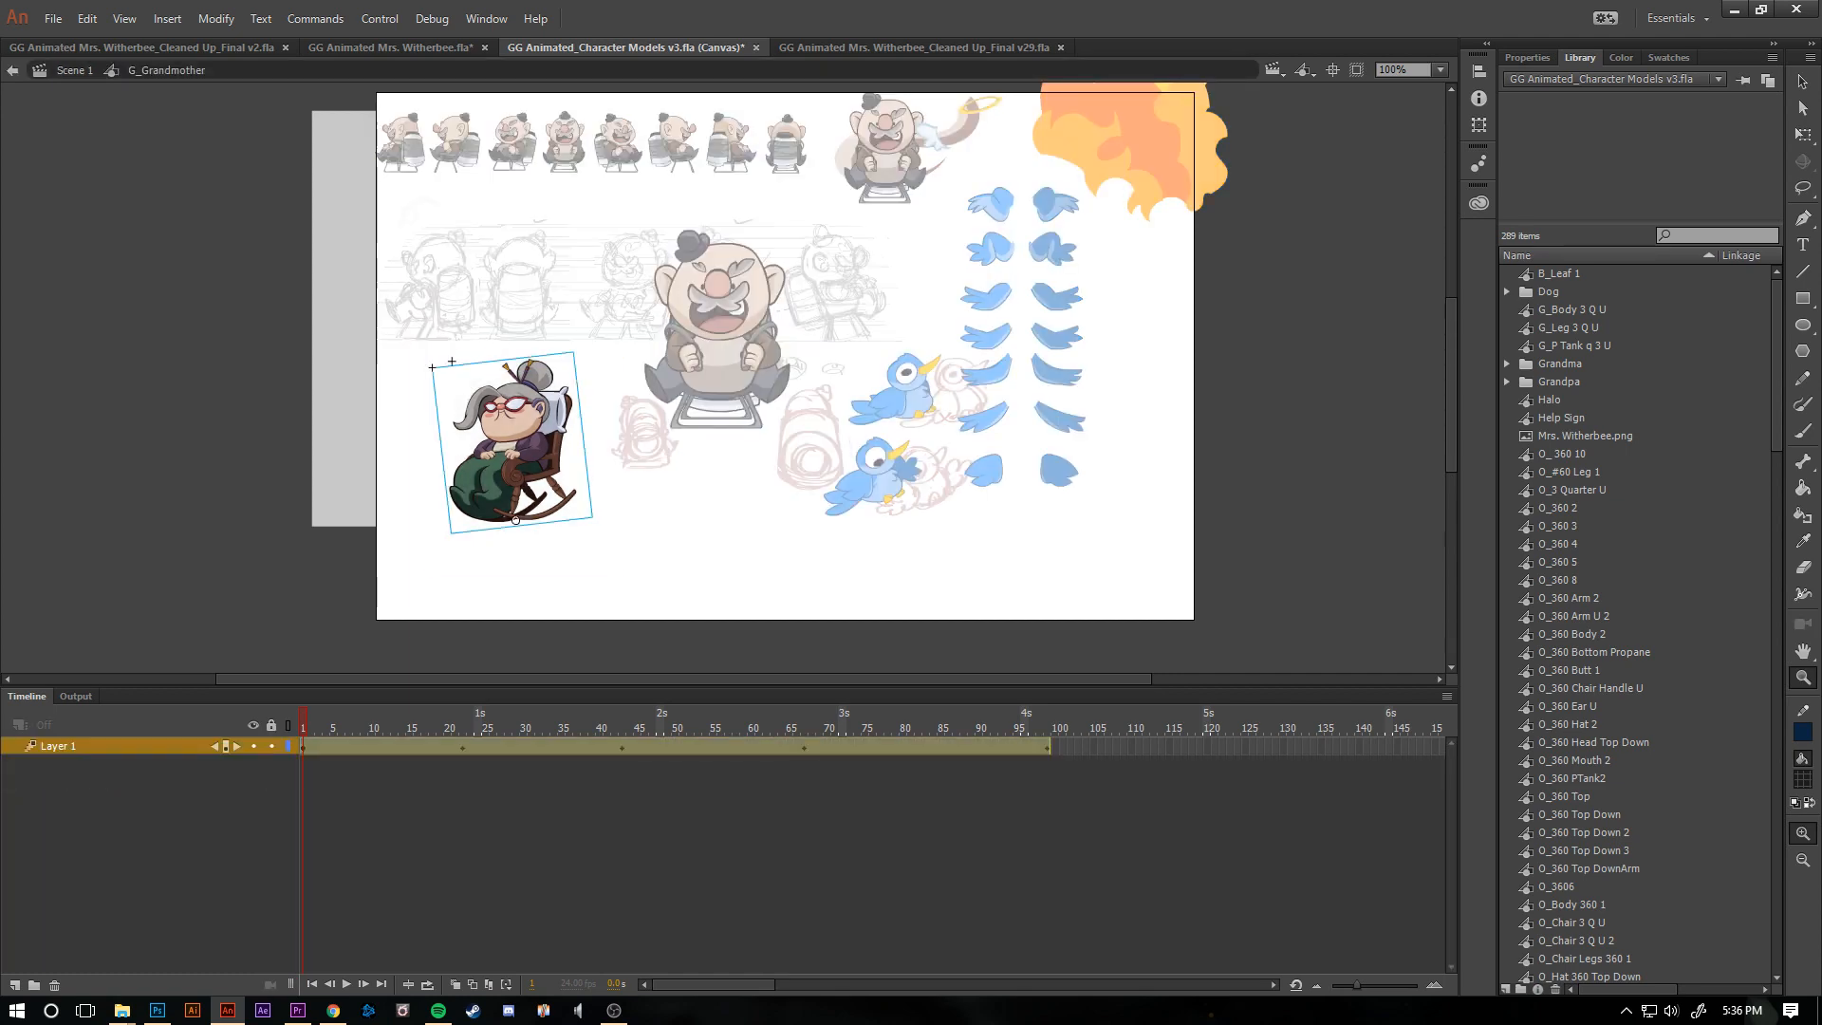
pyautogui.doubleClick(513, 429)
pyautogui.doubleClick(481, 403)
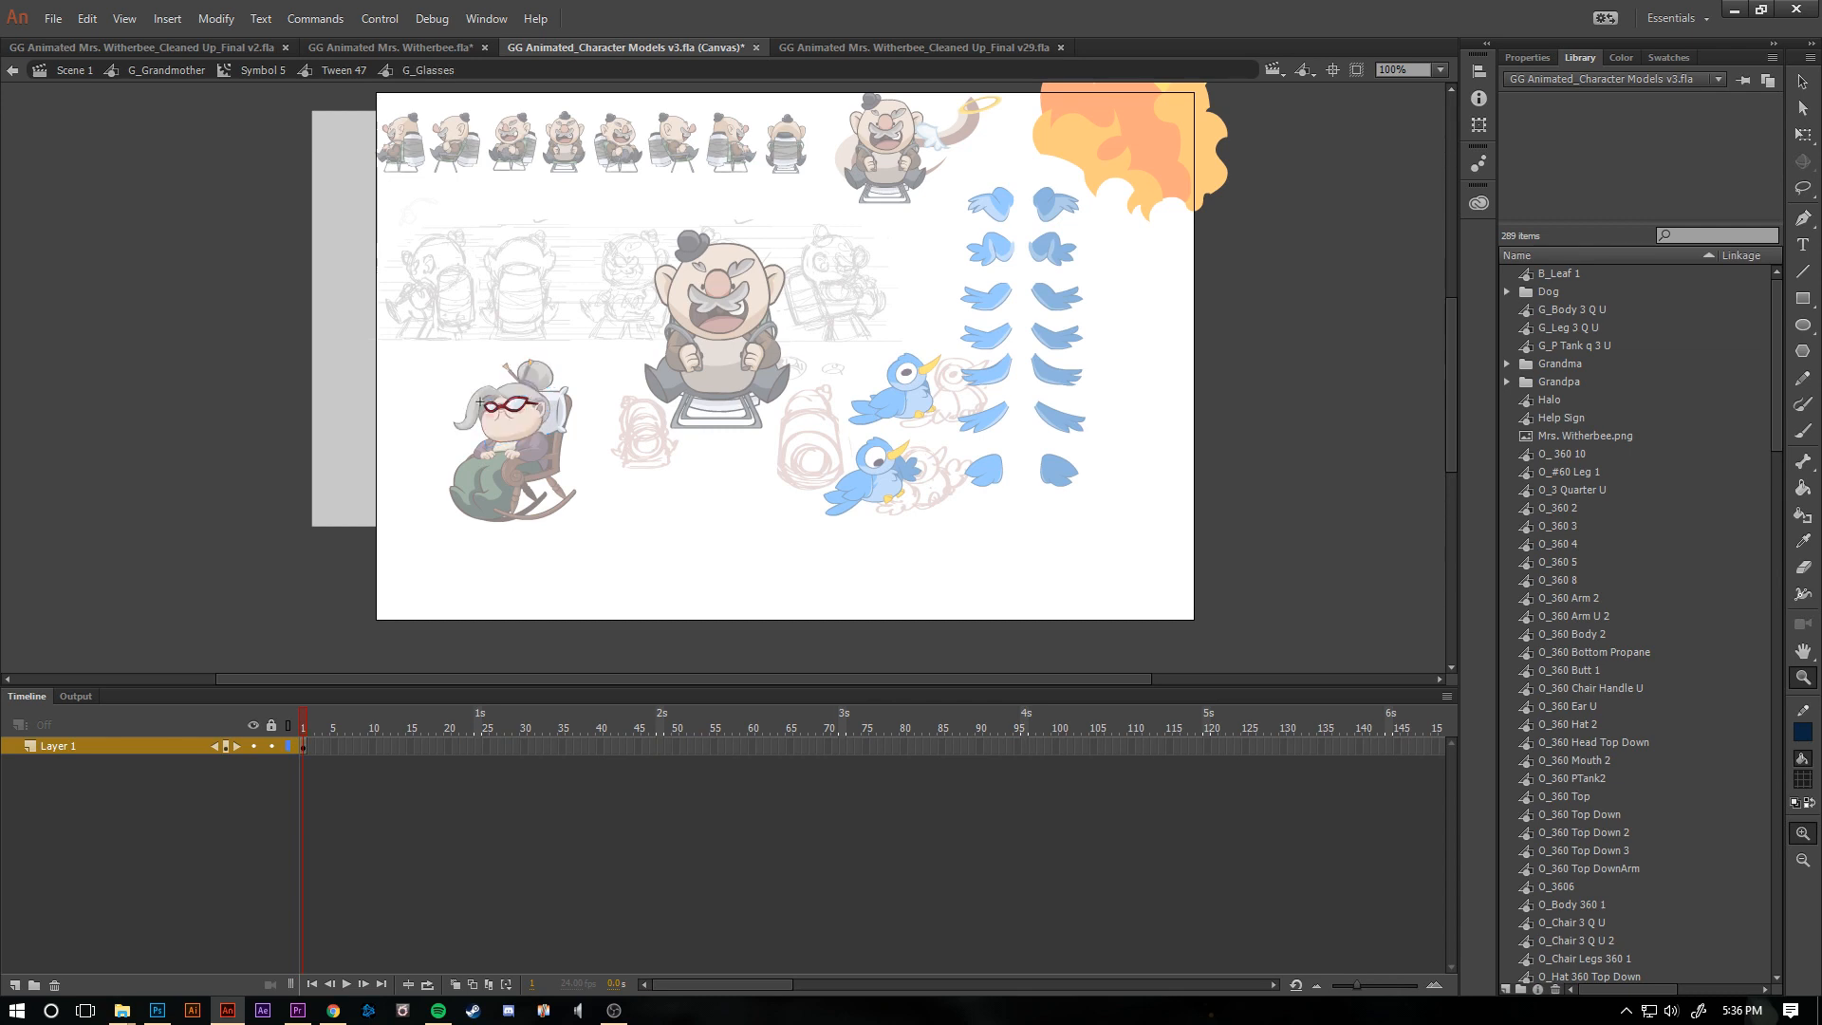
pyautogui.doubleClick(481, 403)
# - Pull the grandmother's face, cheek, glasses and hair pieces apart to expose the separate parts of her head
pyautogui.click(507, 418)
pyautogui.moveTo(507, 419); pyautogui.dragTo(443, 499)
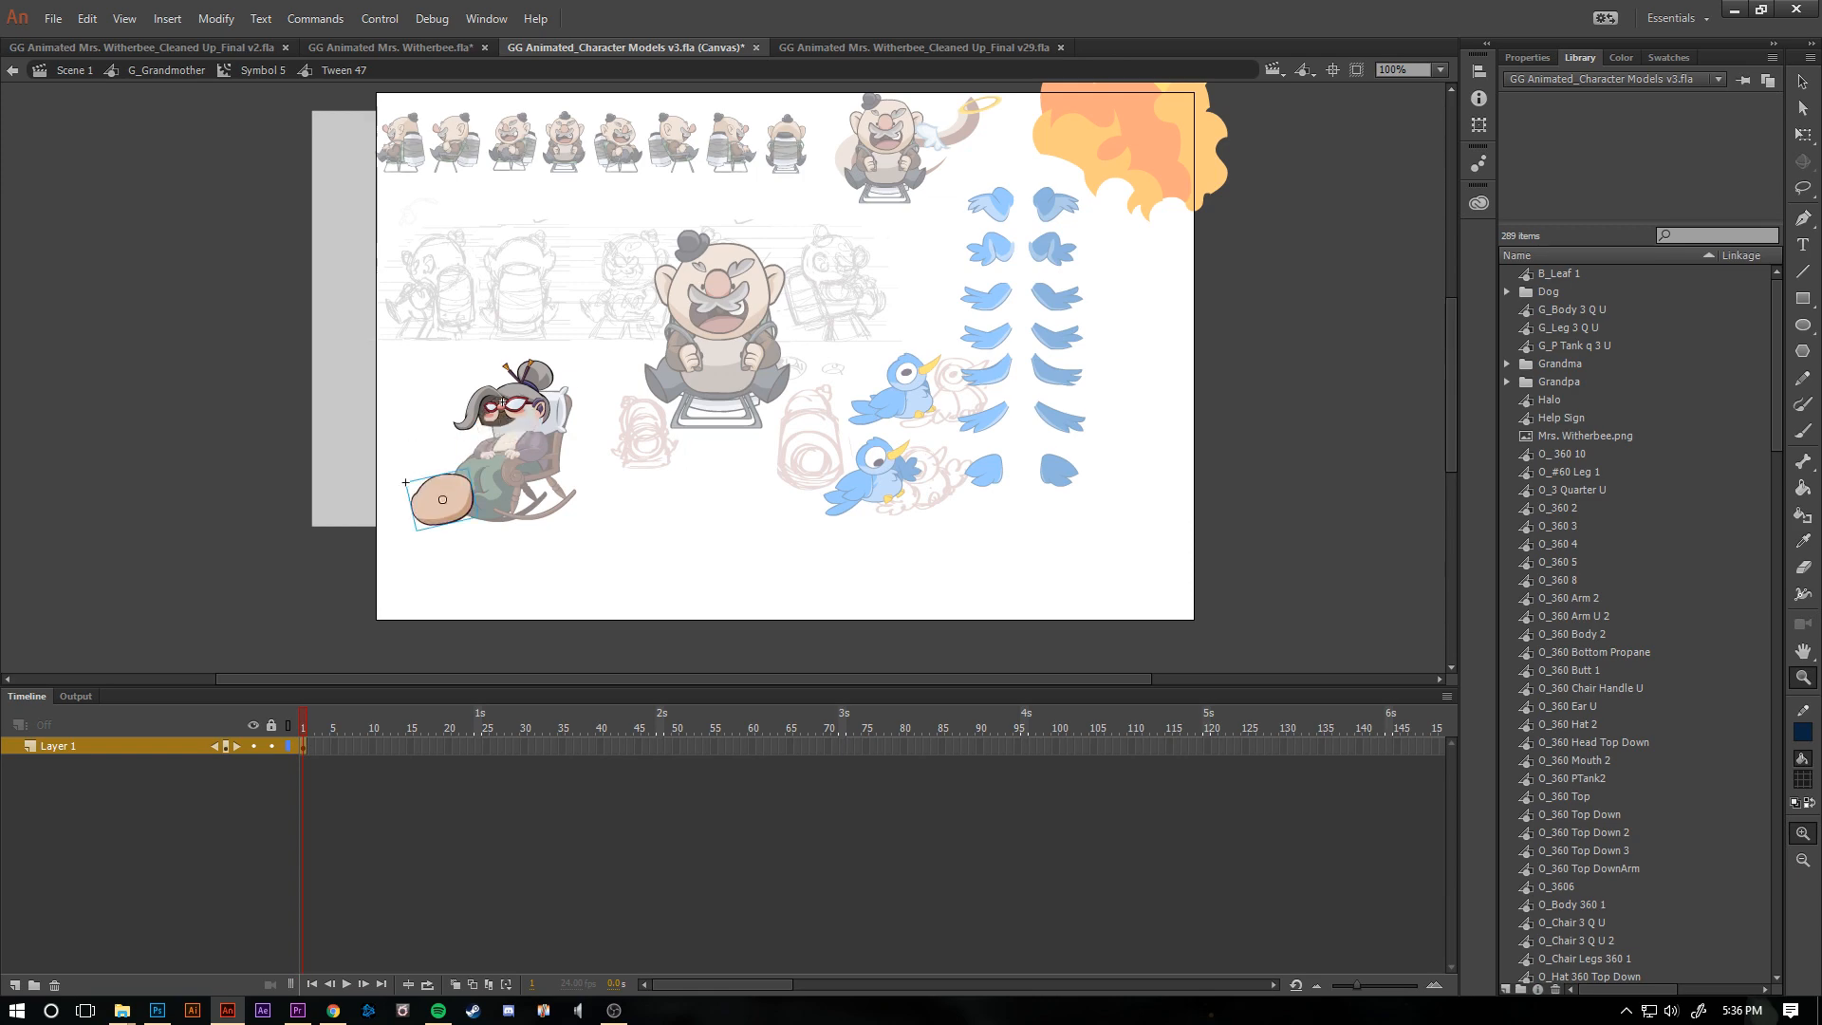
pyautogui.click(502, 403)
pyautogui.click(702, 360)
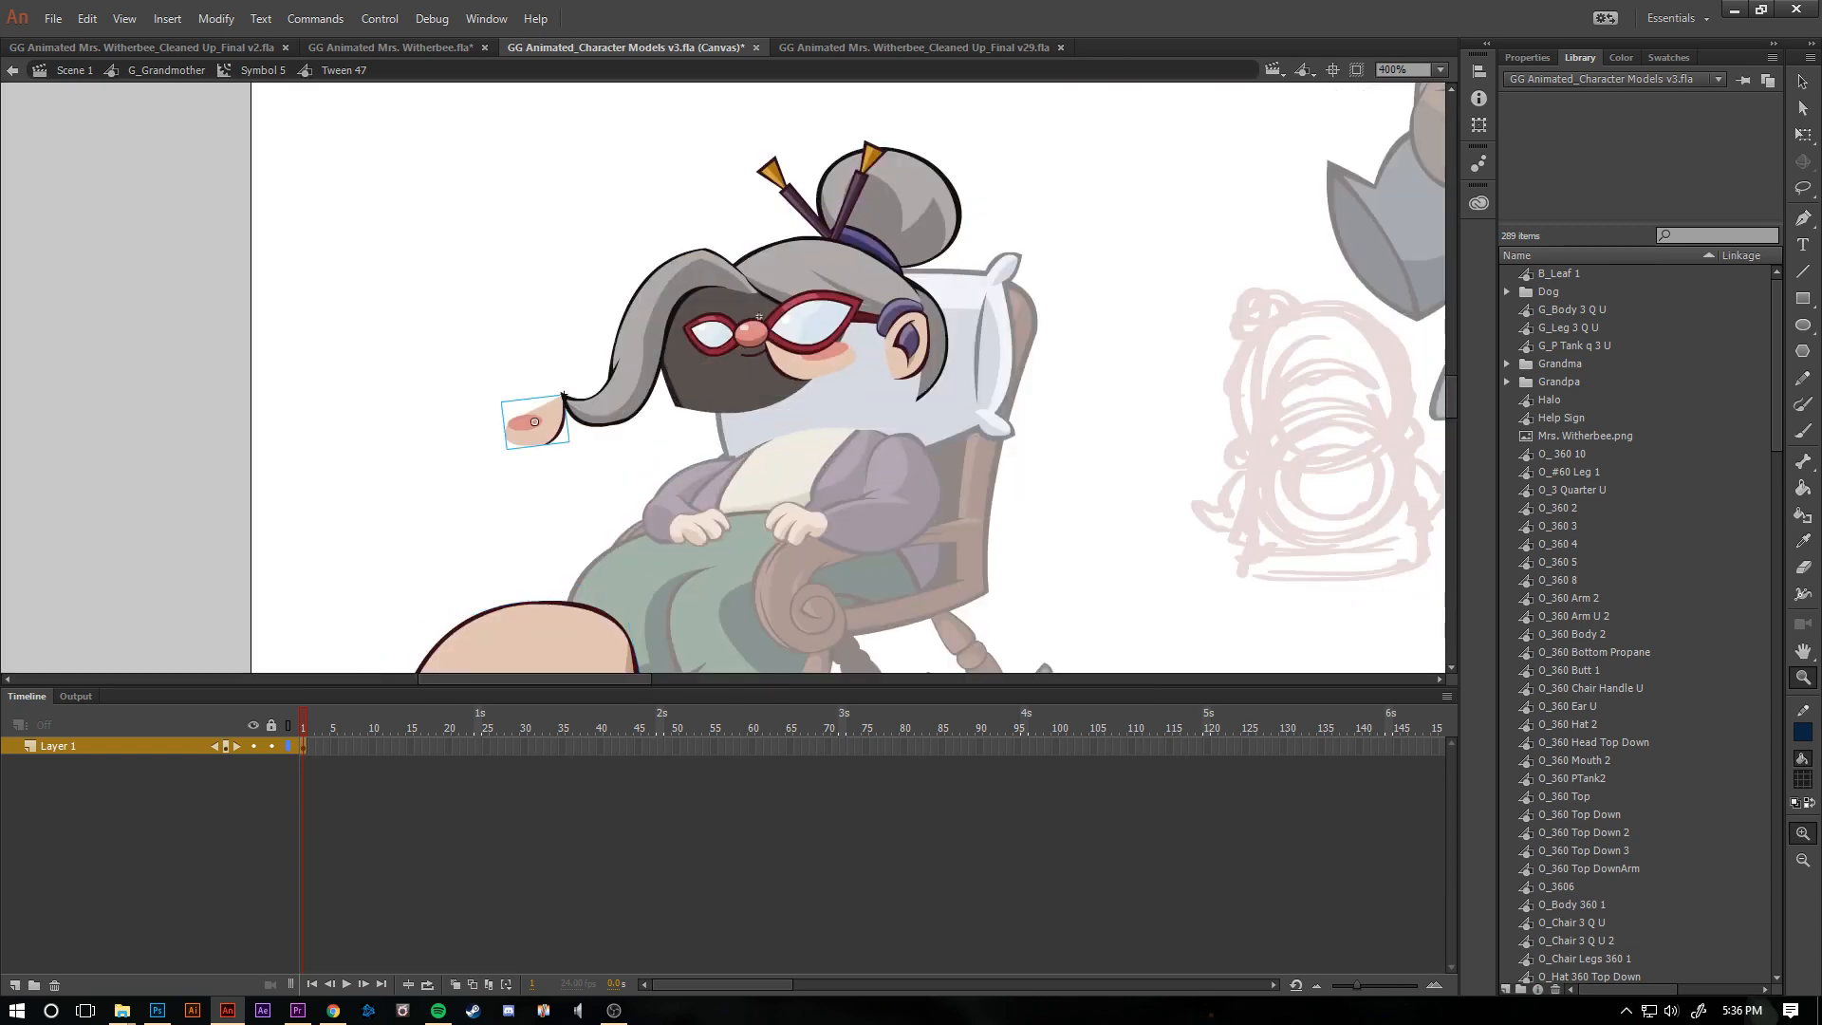
pyautogui.moveTo(764, 330); pyautogui.dragTo(1011, 345)
pyautogui.moveTo(836, 285); pyautogui.dragTo(837, 220)
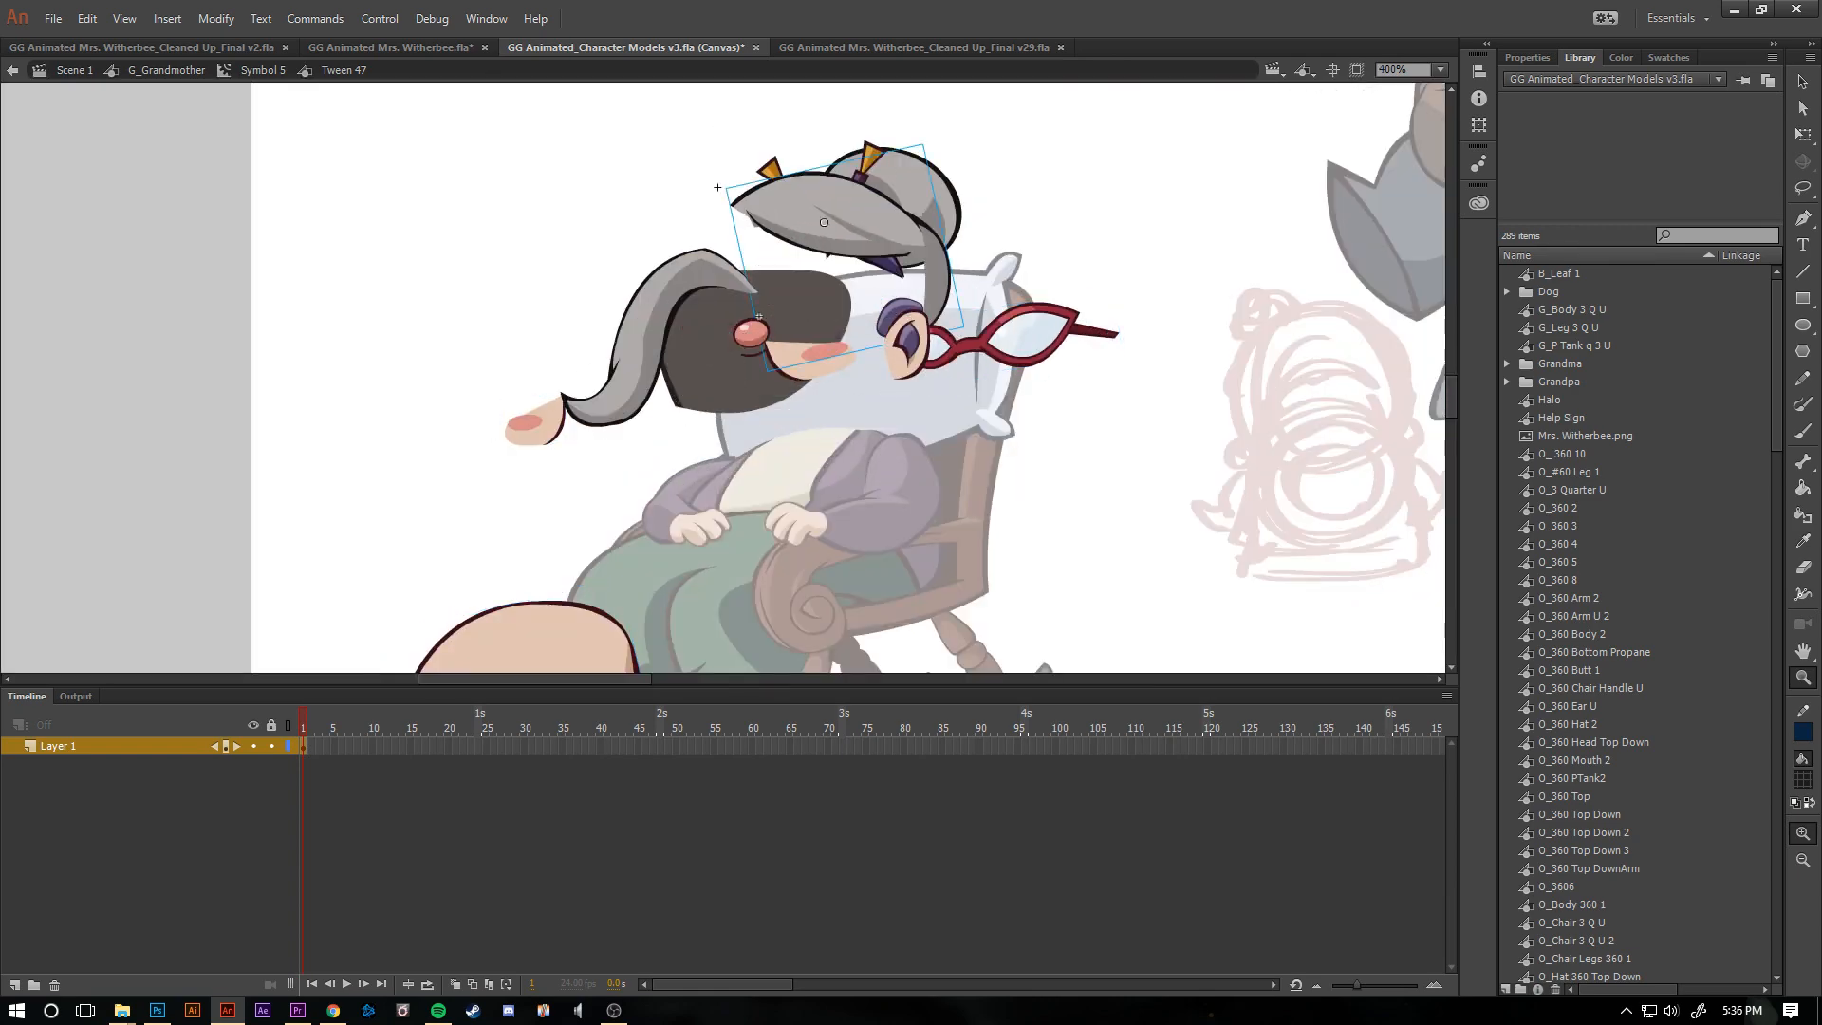
pyautogui.moveTo(657, 314); pyautogui.dragTo(508, 294)
# - Undo all the moves of the grandmother's head parts and return to the Symbol 5 editing level
pyautogui.press('alt')
pyautogui.hotkey('ctrl', 'z')
pyautogui.hotkey('ctrl', 'z')
pyautogui.hotkey('ctrl', 'z')
pyautogui.hotkey('ctrl', 'z')
pyautogui.hotkey('ctrl', 'z')
pyautogui.hotkey('ctrl', 'z')
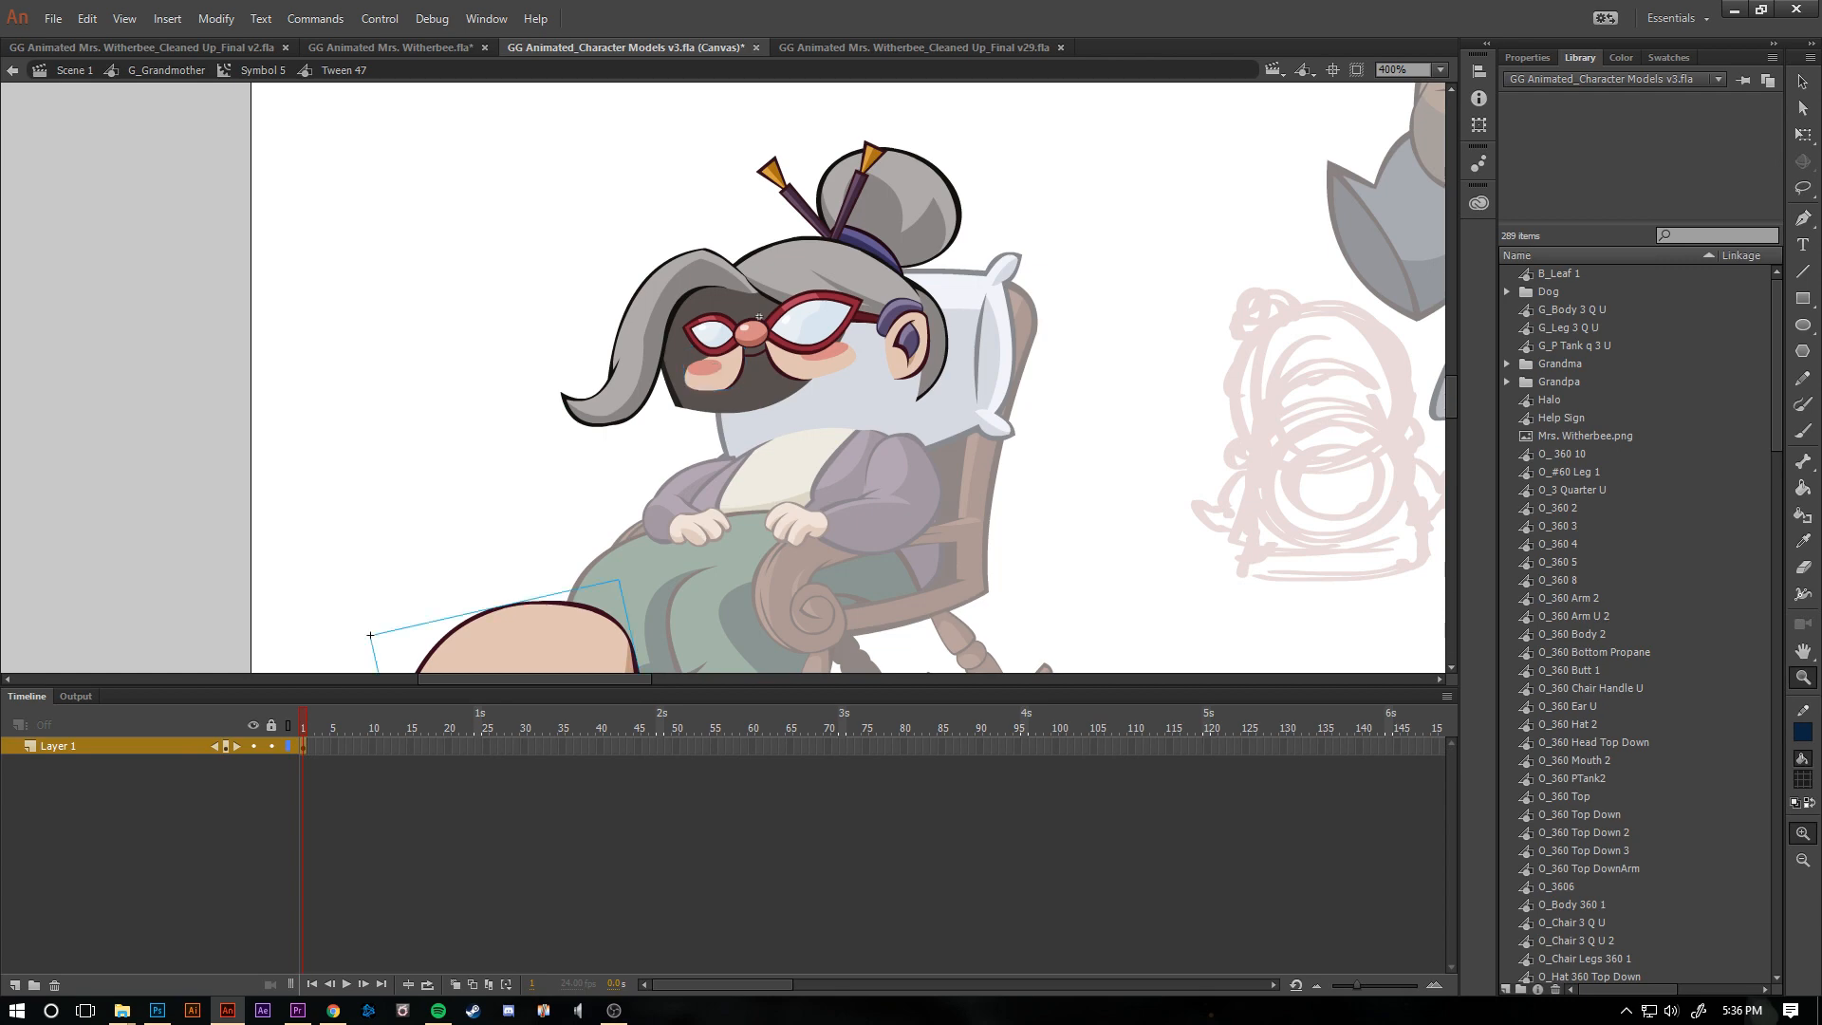
pyautogui.hotkey('ctrl', 'z')
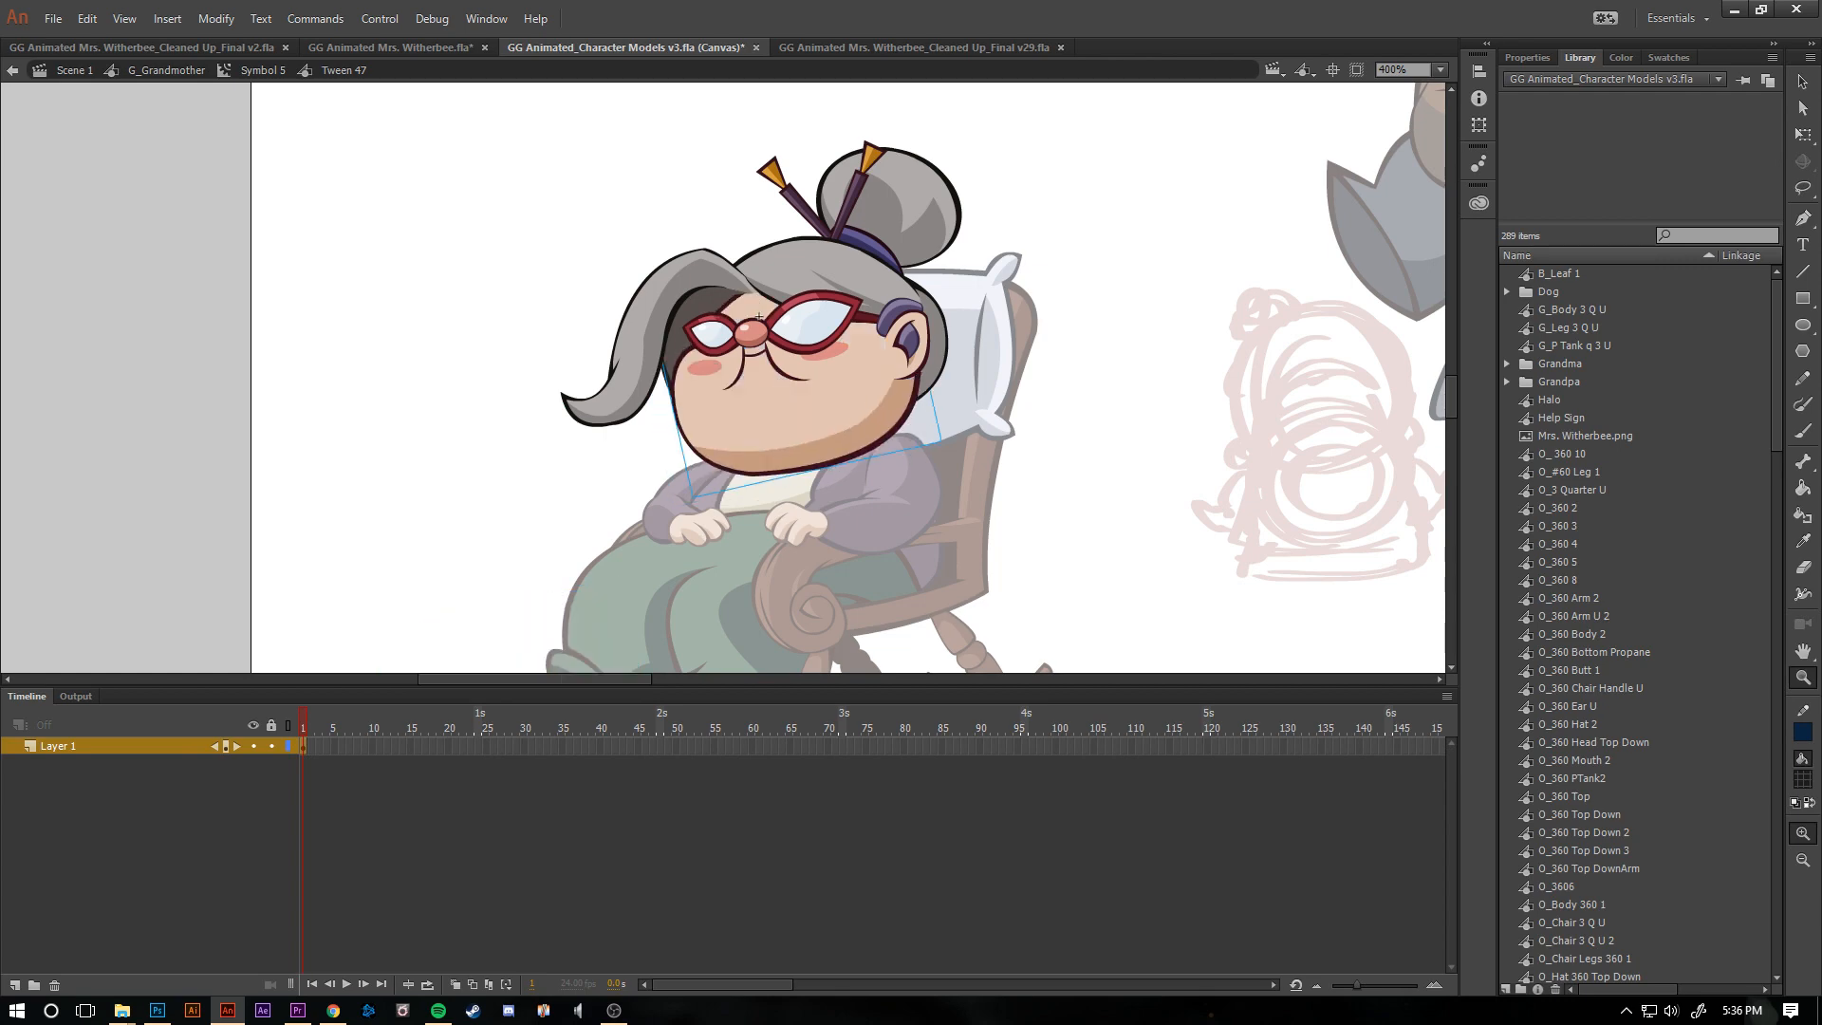
pyautogui.hotkey('ctrl', 'a')
pyautogui.hotkey('ctrl', 'z')
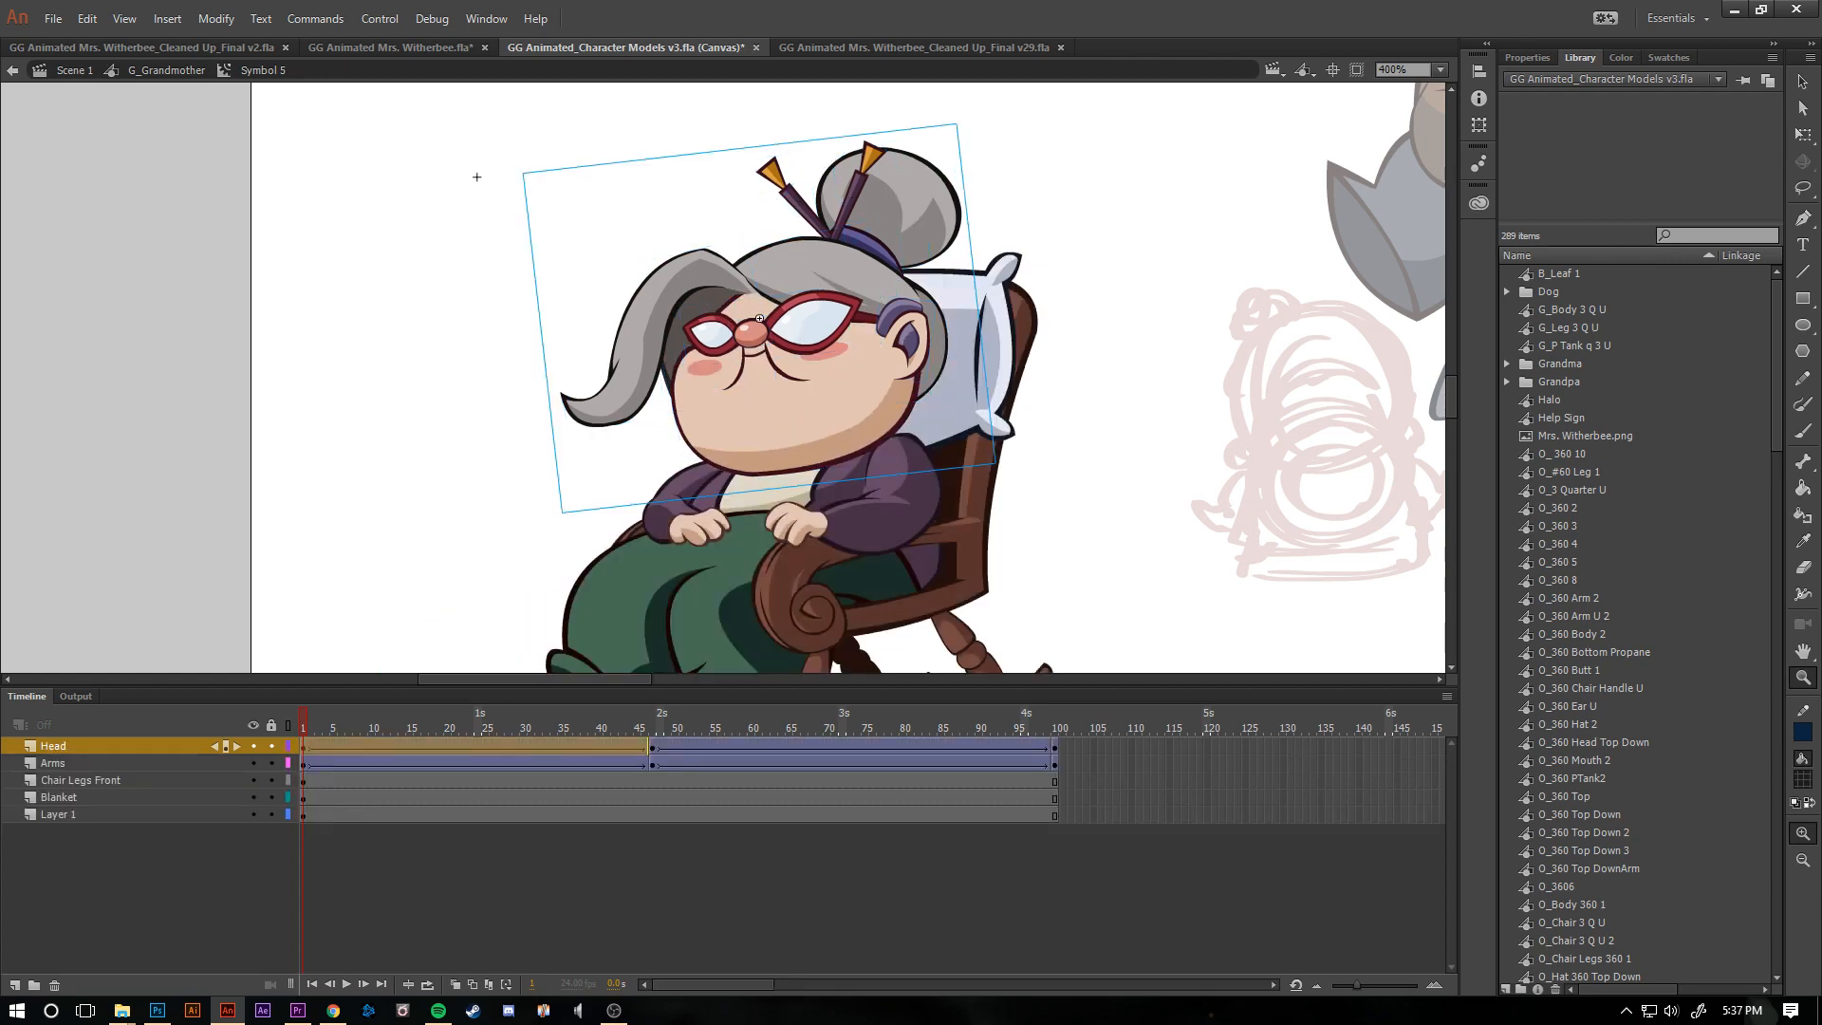
# - Leave the grandmother's symbol and return to Scene 1 with all the character models in view
pyautogui.hotkey('ctrl', '-')
pyautogui.hotkey('ctrl', '-')
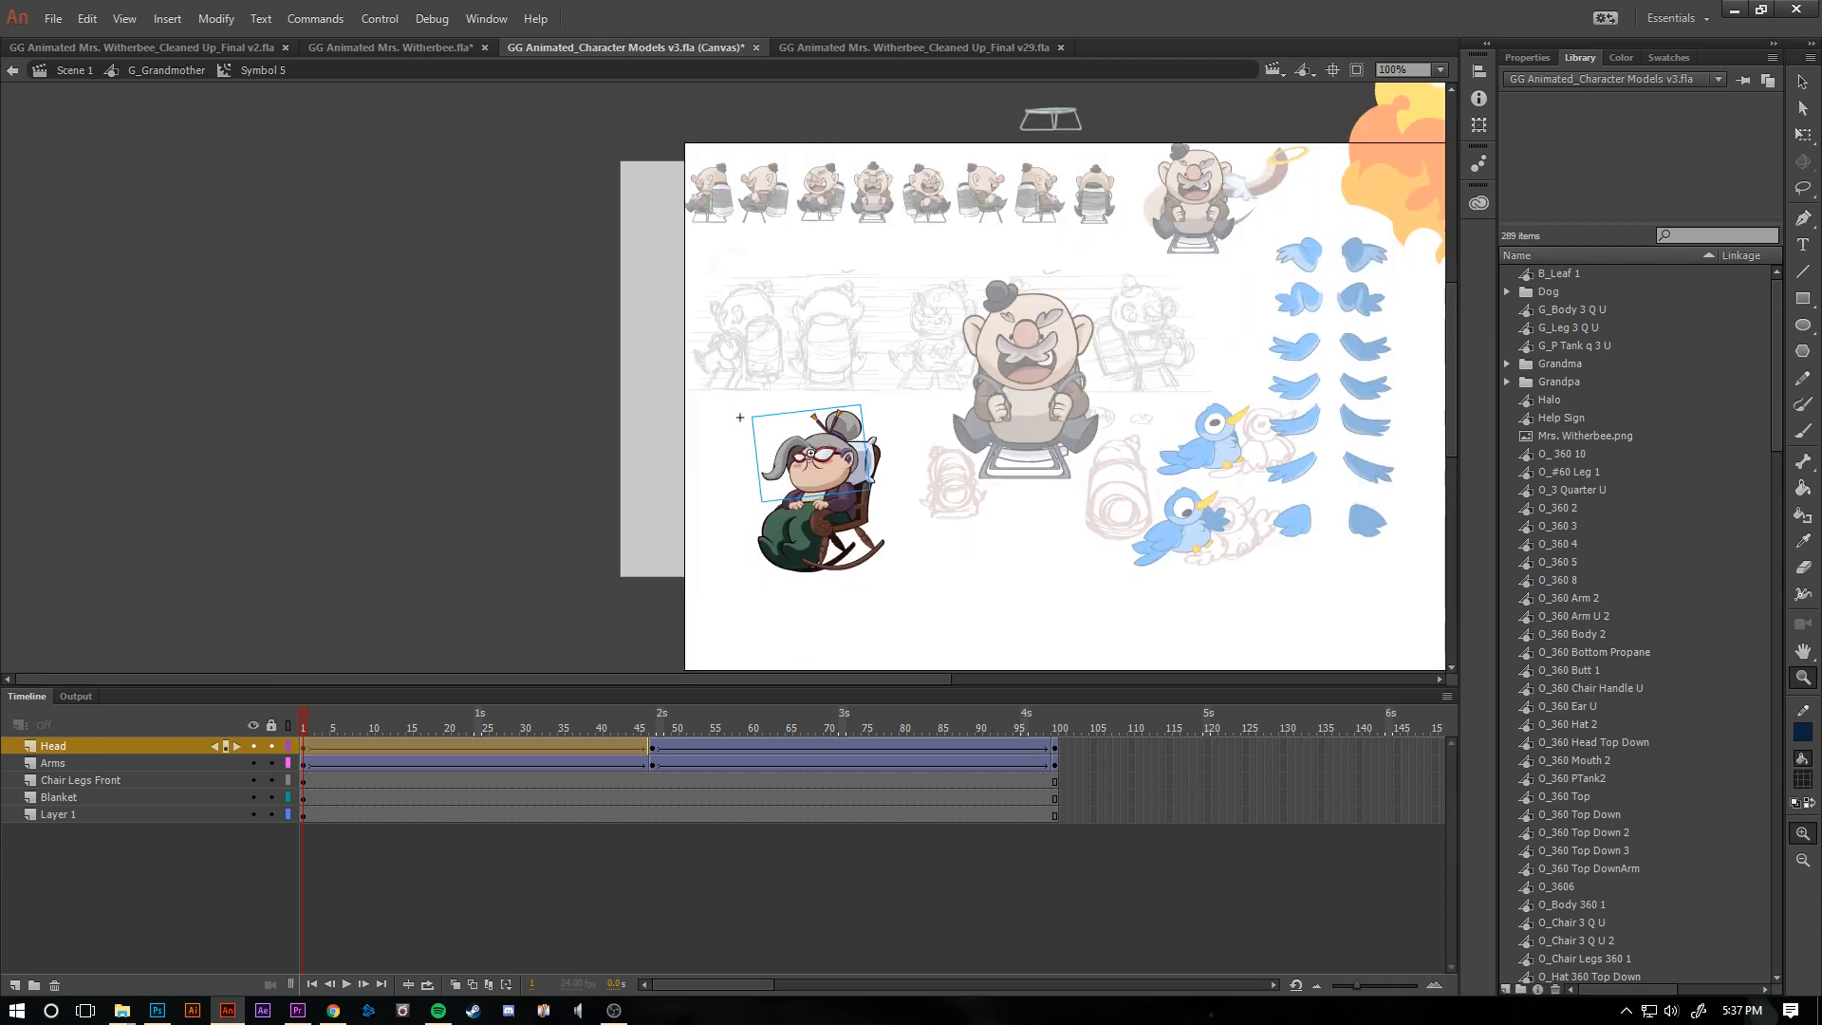
pyautogui.hotkey('ctrl', 'z')
pyautogui.hotkey('ctrl', 'z')
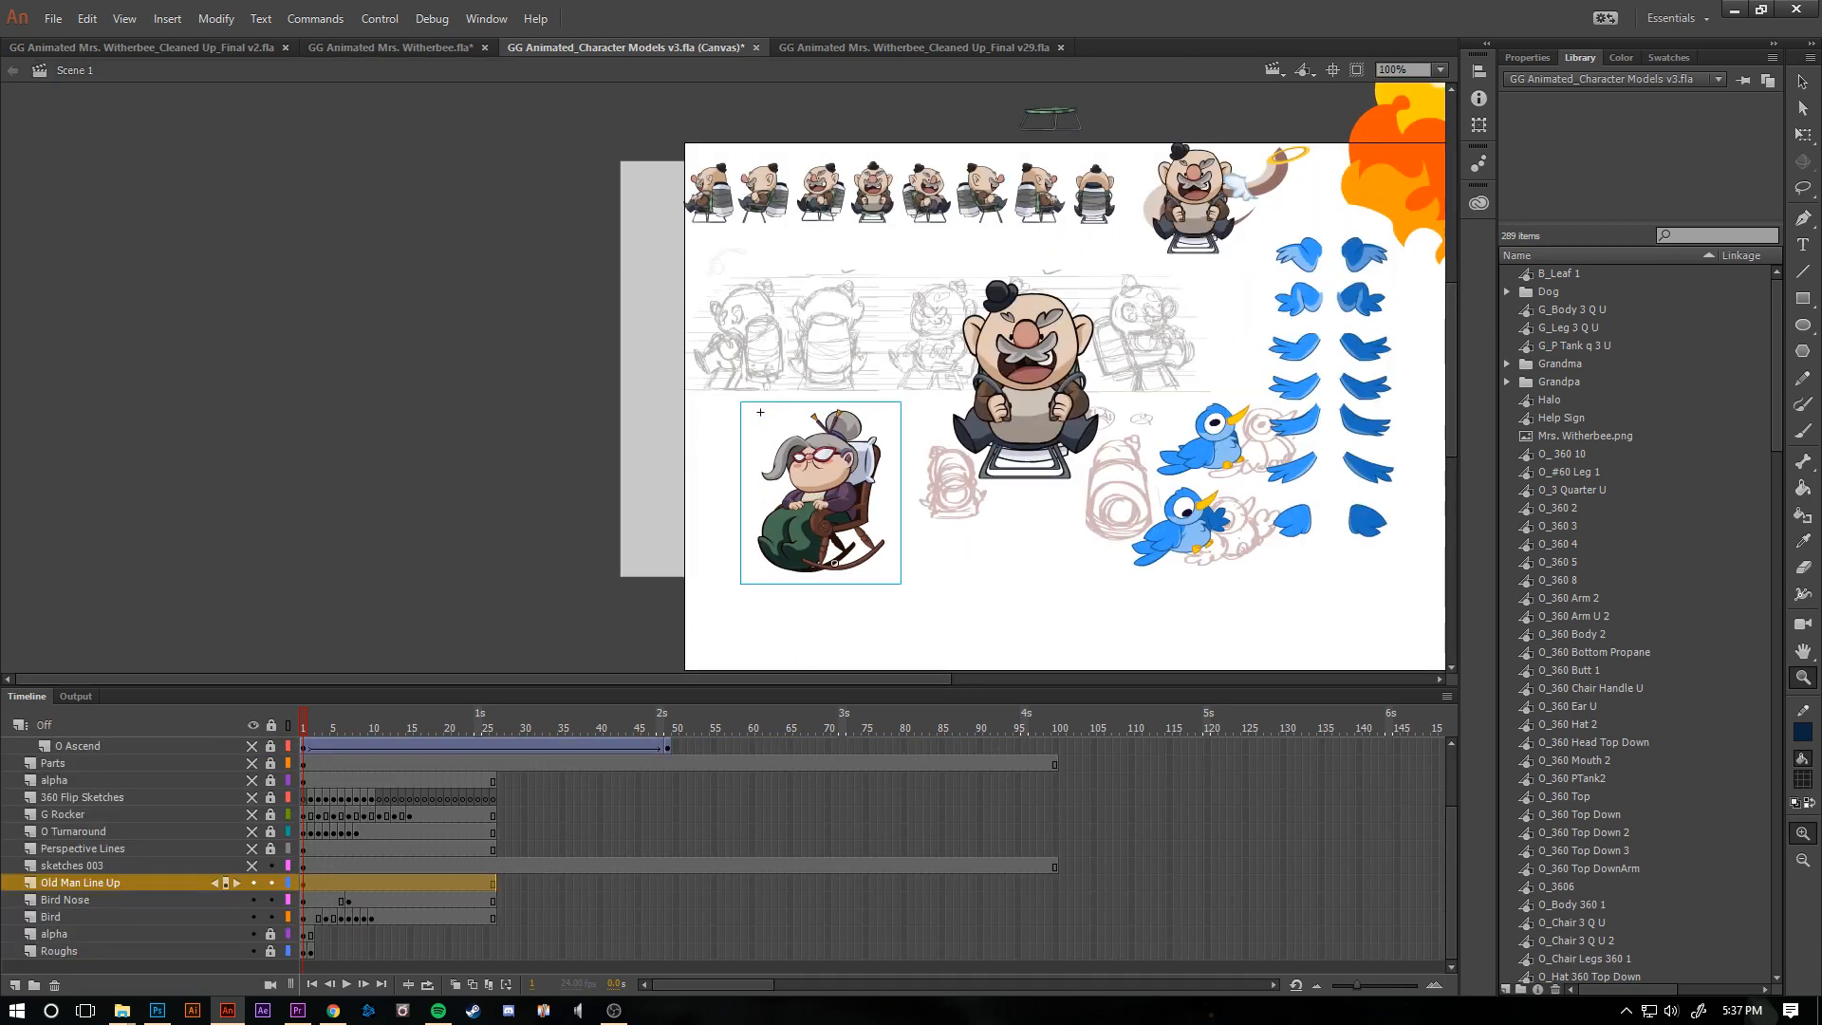
pyautogui.hscroll(5, 731, 380)
pyautogui.hscroll(1, 730, 380)
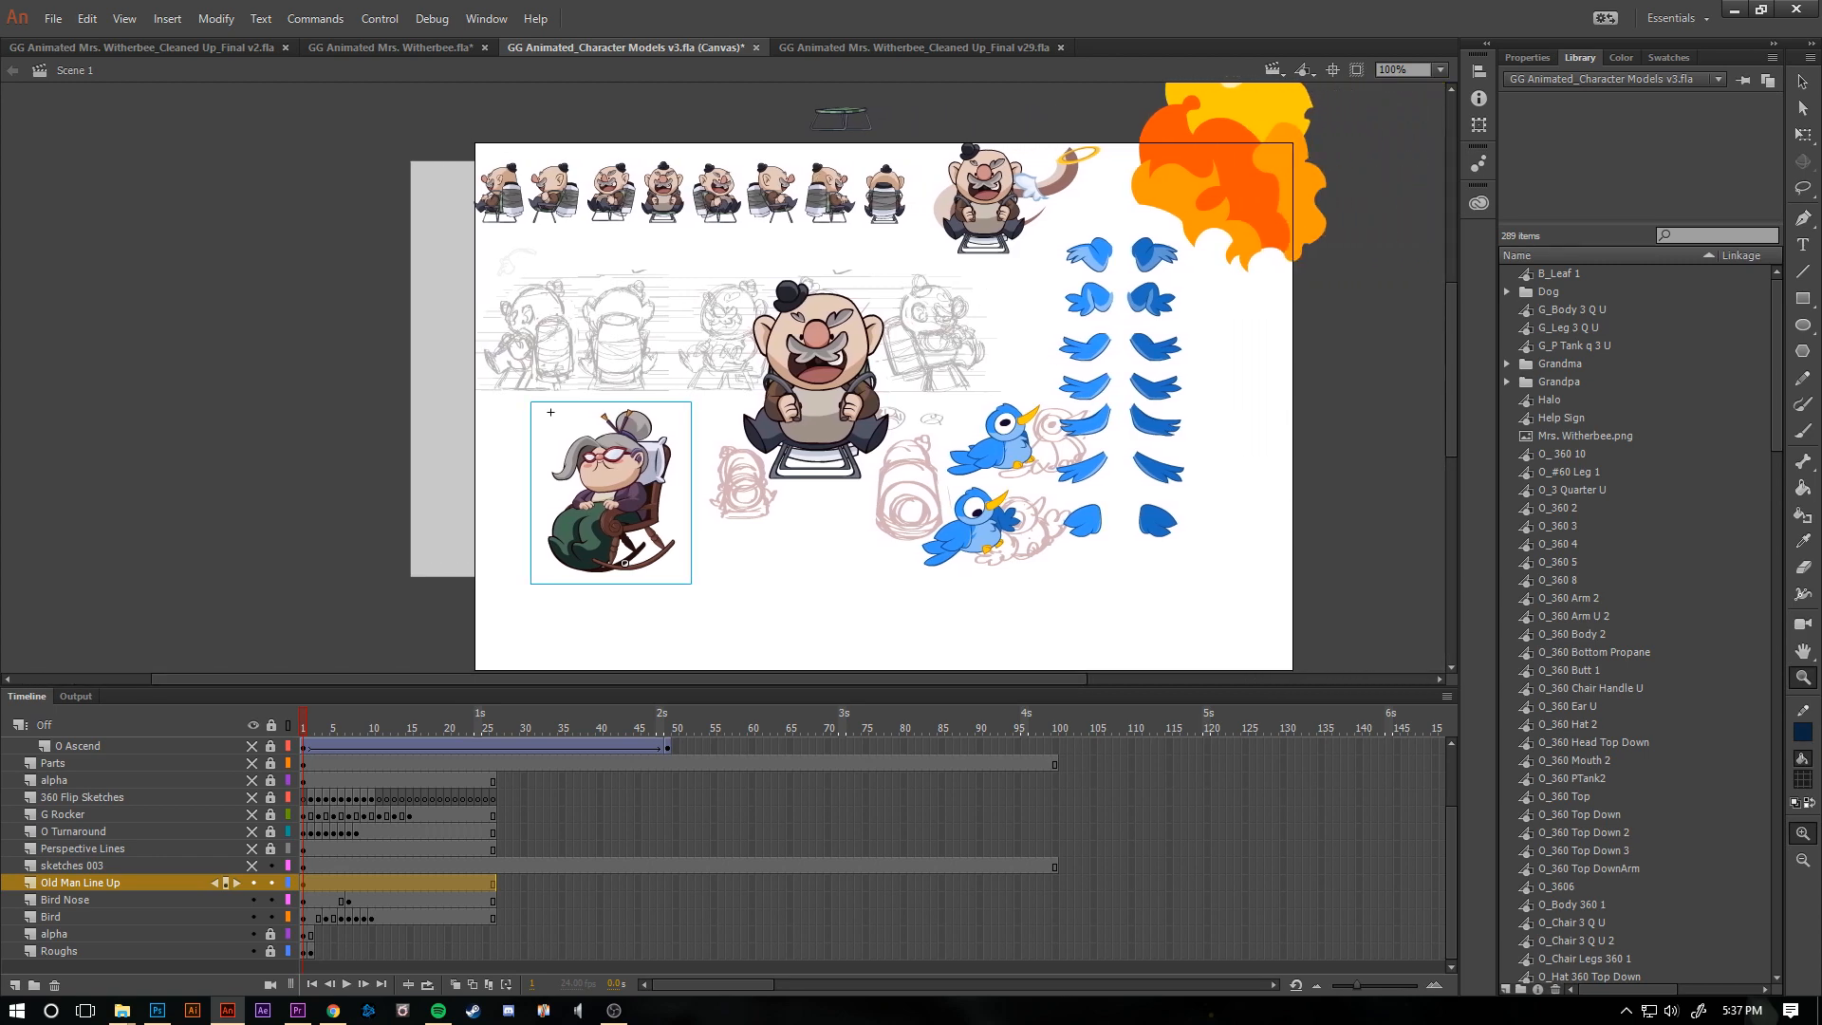
# - Show the Perspective Lines, O Turnaround and G Rocker layers to reveal the turnaround models above the stage
pyautogui.click(252, 848)
pyautogui.click(251, 832)
pyautogui.click(252, 815)
pyautogui.scroll(4, 883, 380)
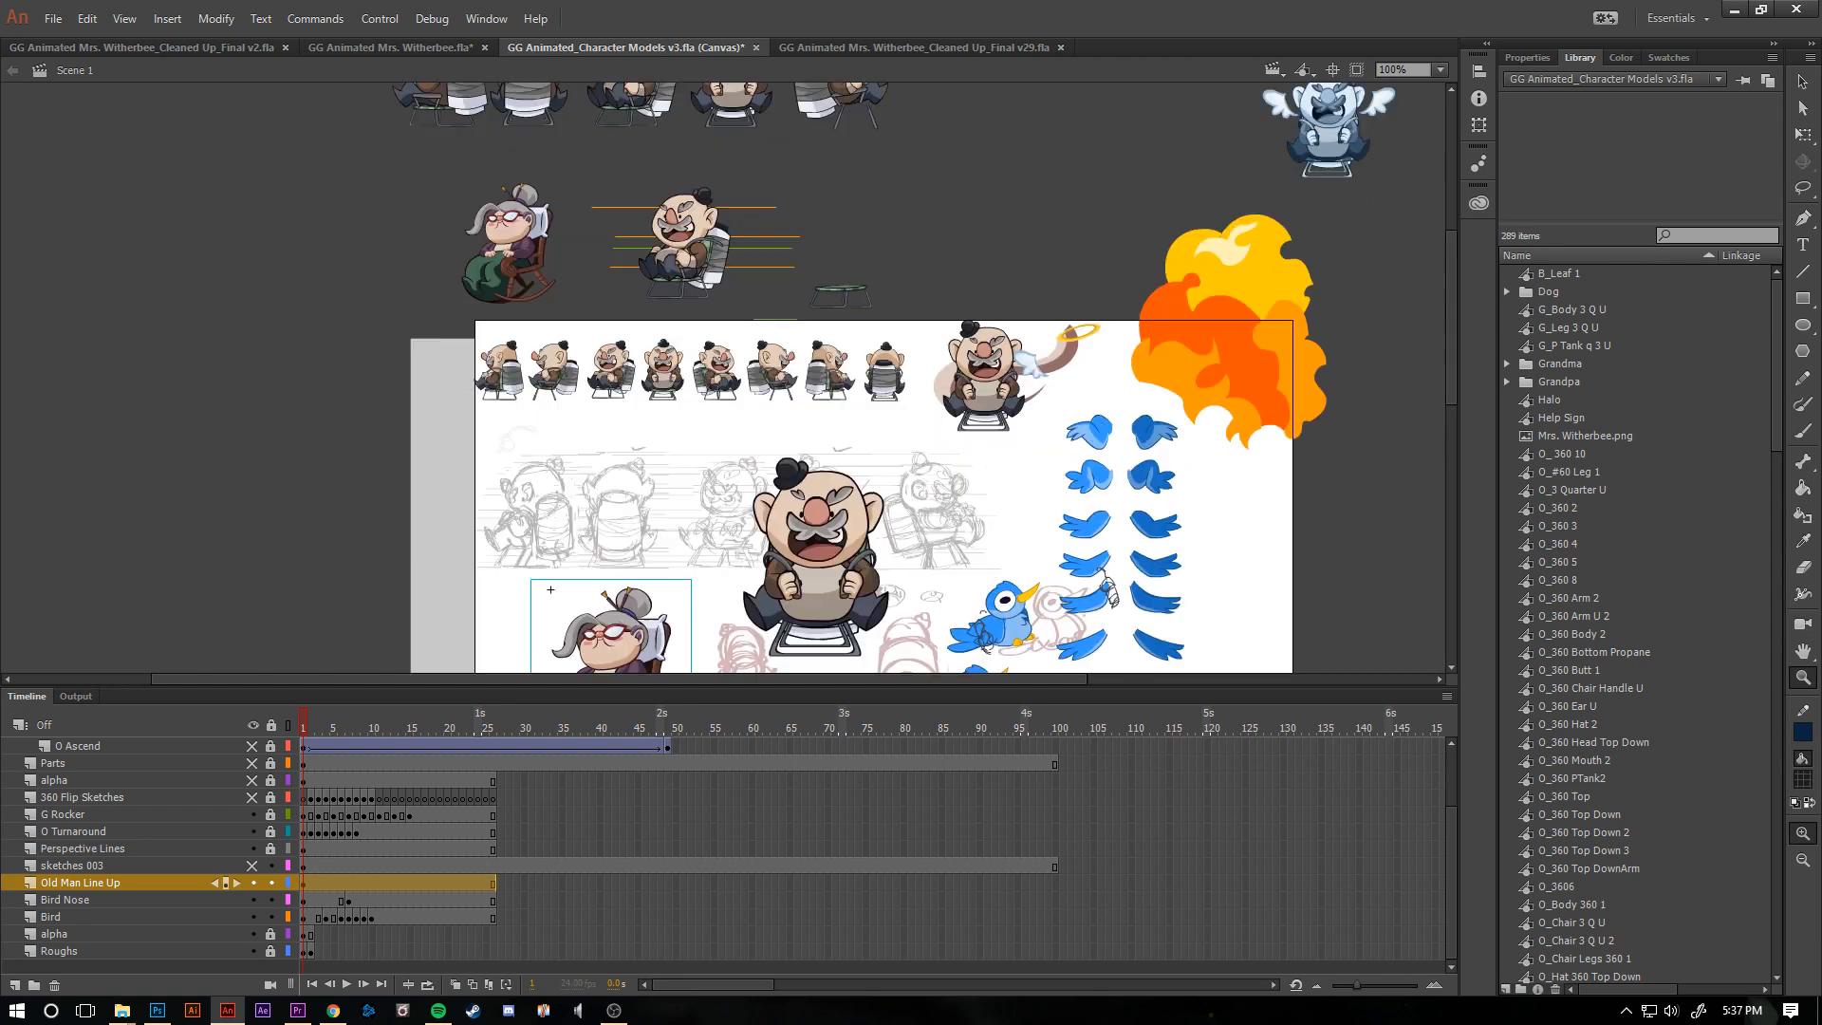
pyautogui.scroll(4, 883, 379)
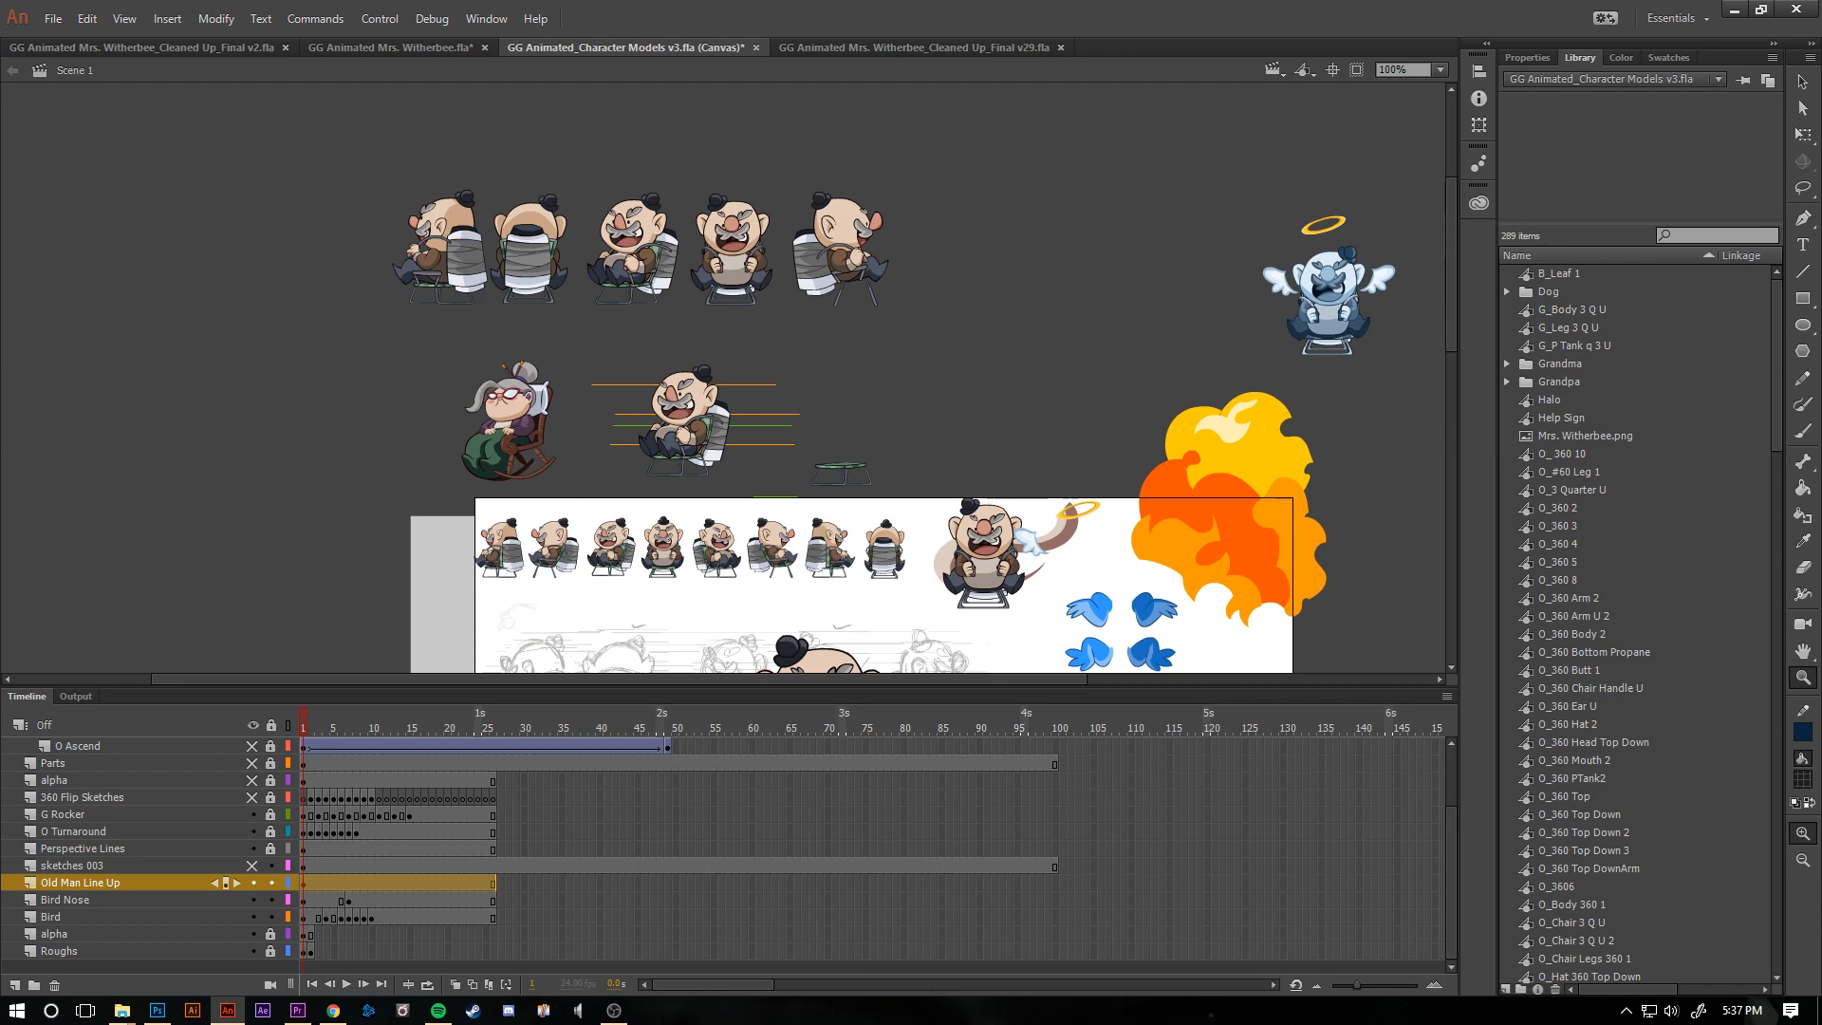
# - Show the 360 Flip Sketches, alpha, O Ascend and Parts layers to look over their artwork
pyautogui.click(253, 798)
pyautogui.click(252, 781)
pyautogui.click(253, 747)
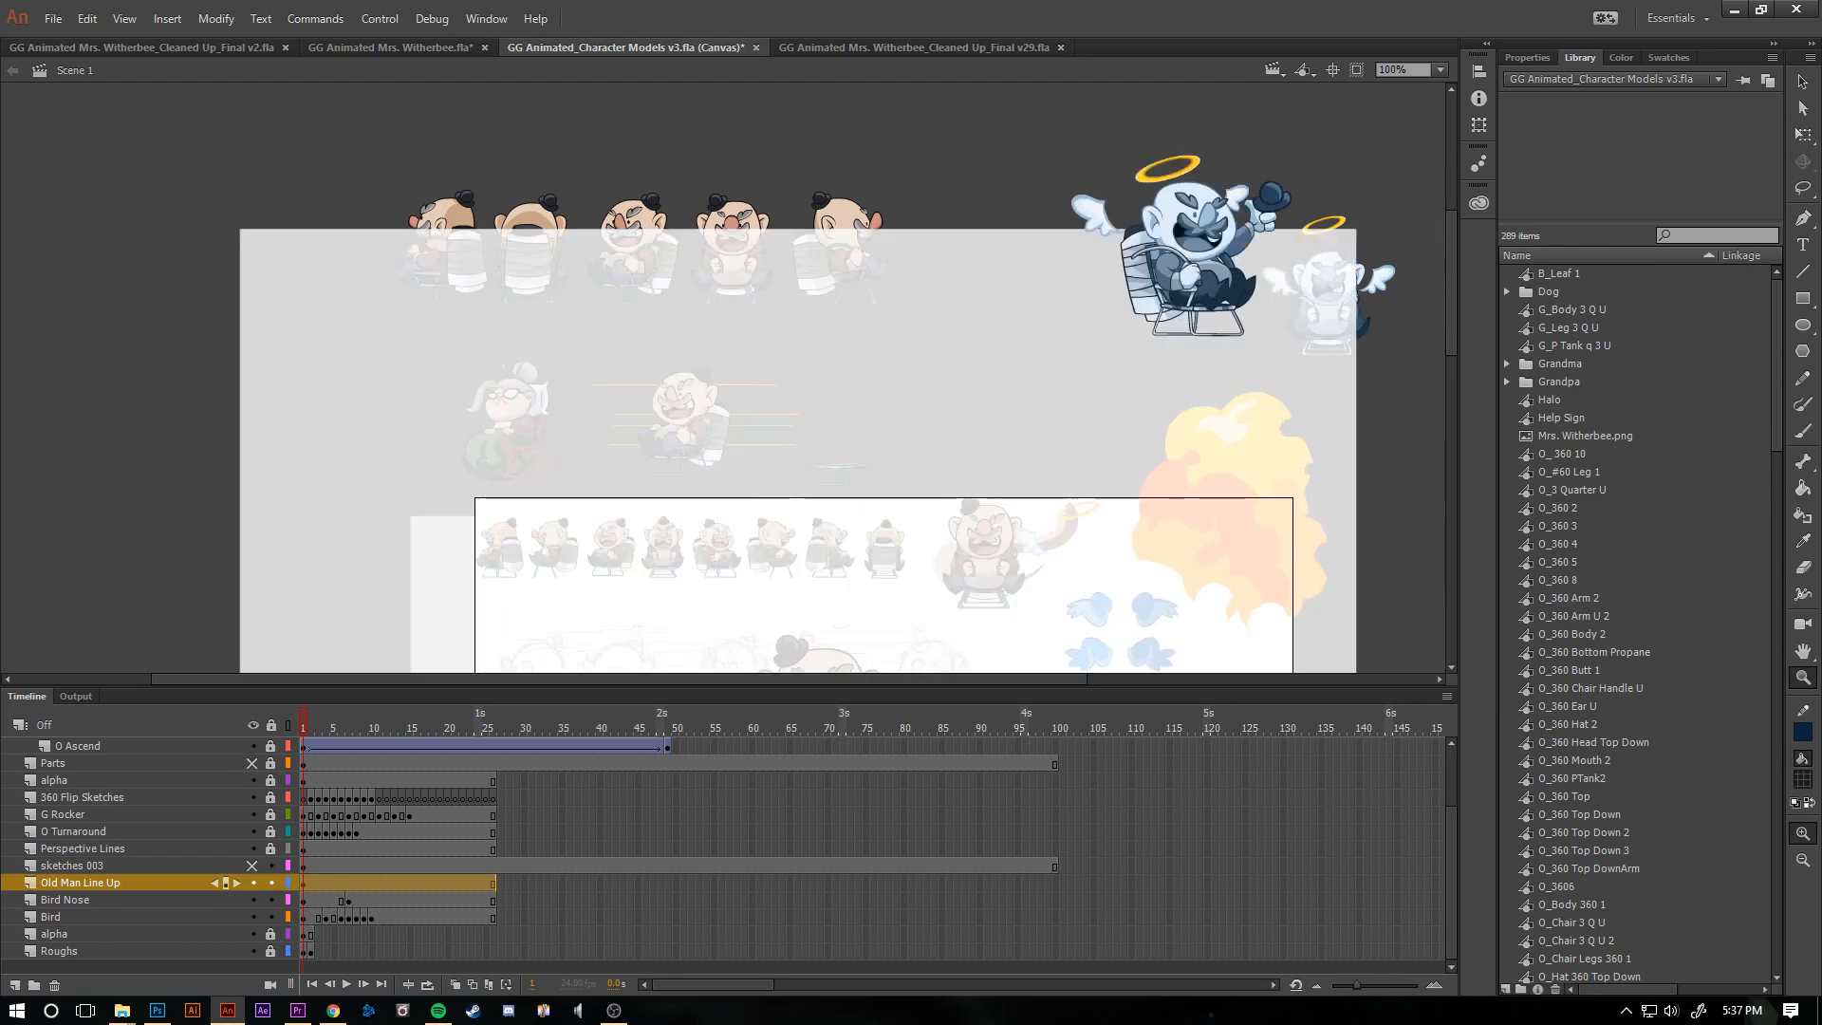
pyautogui.click(253, 764)
pyautogui.scroll(-3, 726, 378)
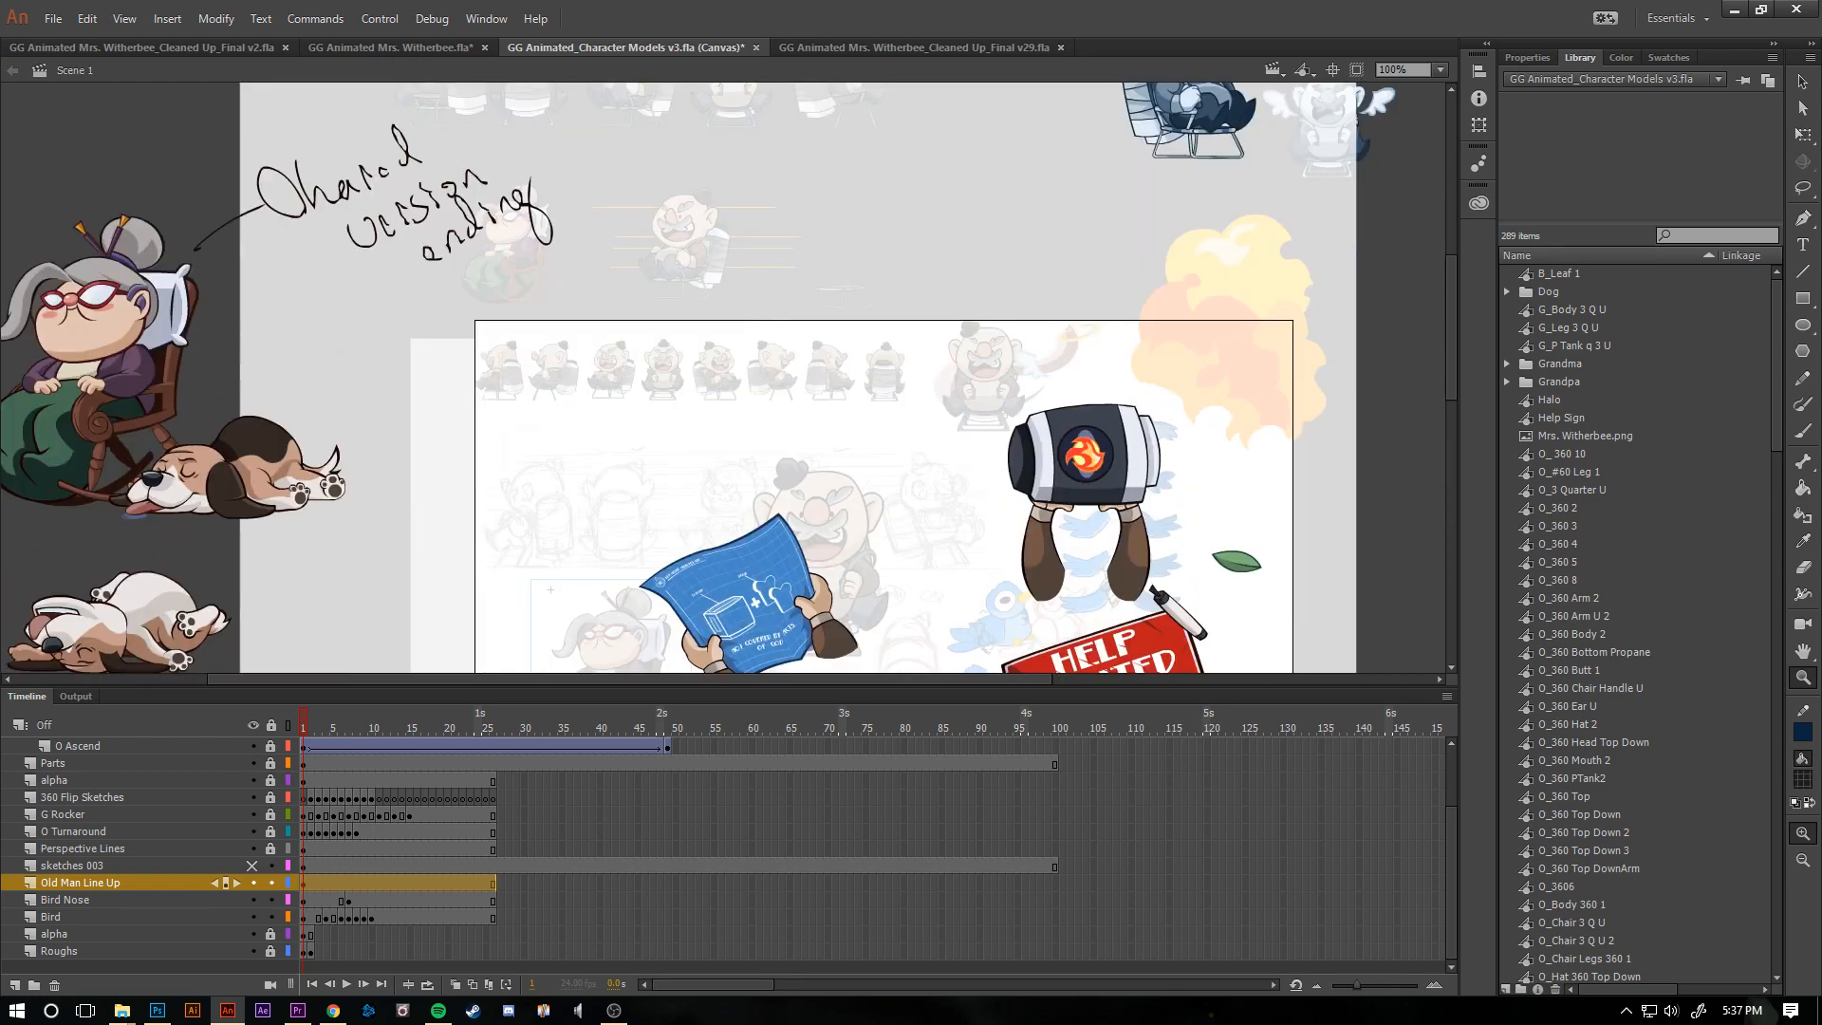
pyautogui.scroll(-3, 726, 378)
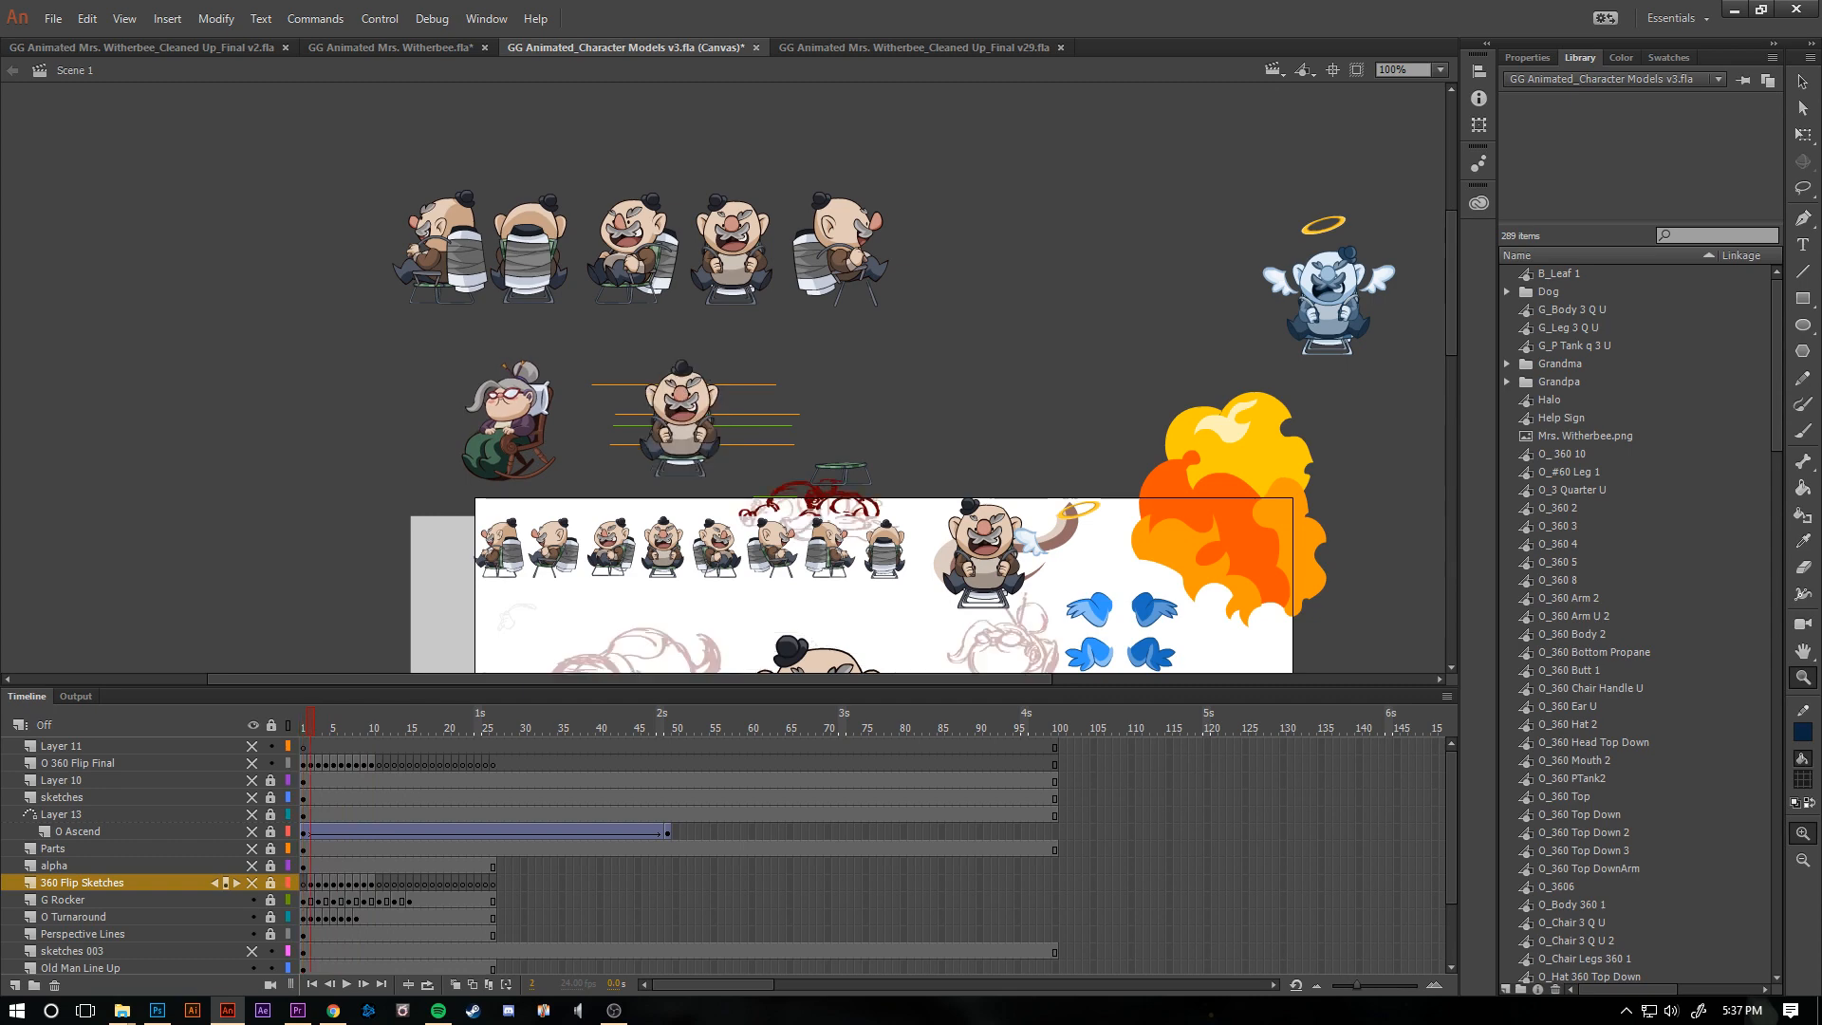
# - Step through the first frames to examine the old man's turnaround against the perspective lines, and return to frame 1
pyautogui.press('.')
pyautogui.press('.')
pyautogui.press('.')
pyautogui.press('.')
pyautogui.press('.')
pyautogui.press('.')
pyautogui.press('.')
pyautogui.press('.')
pyautogui.moveTo(371, 728); pyautogui.dragTo(296, 730)
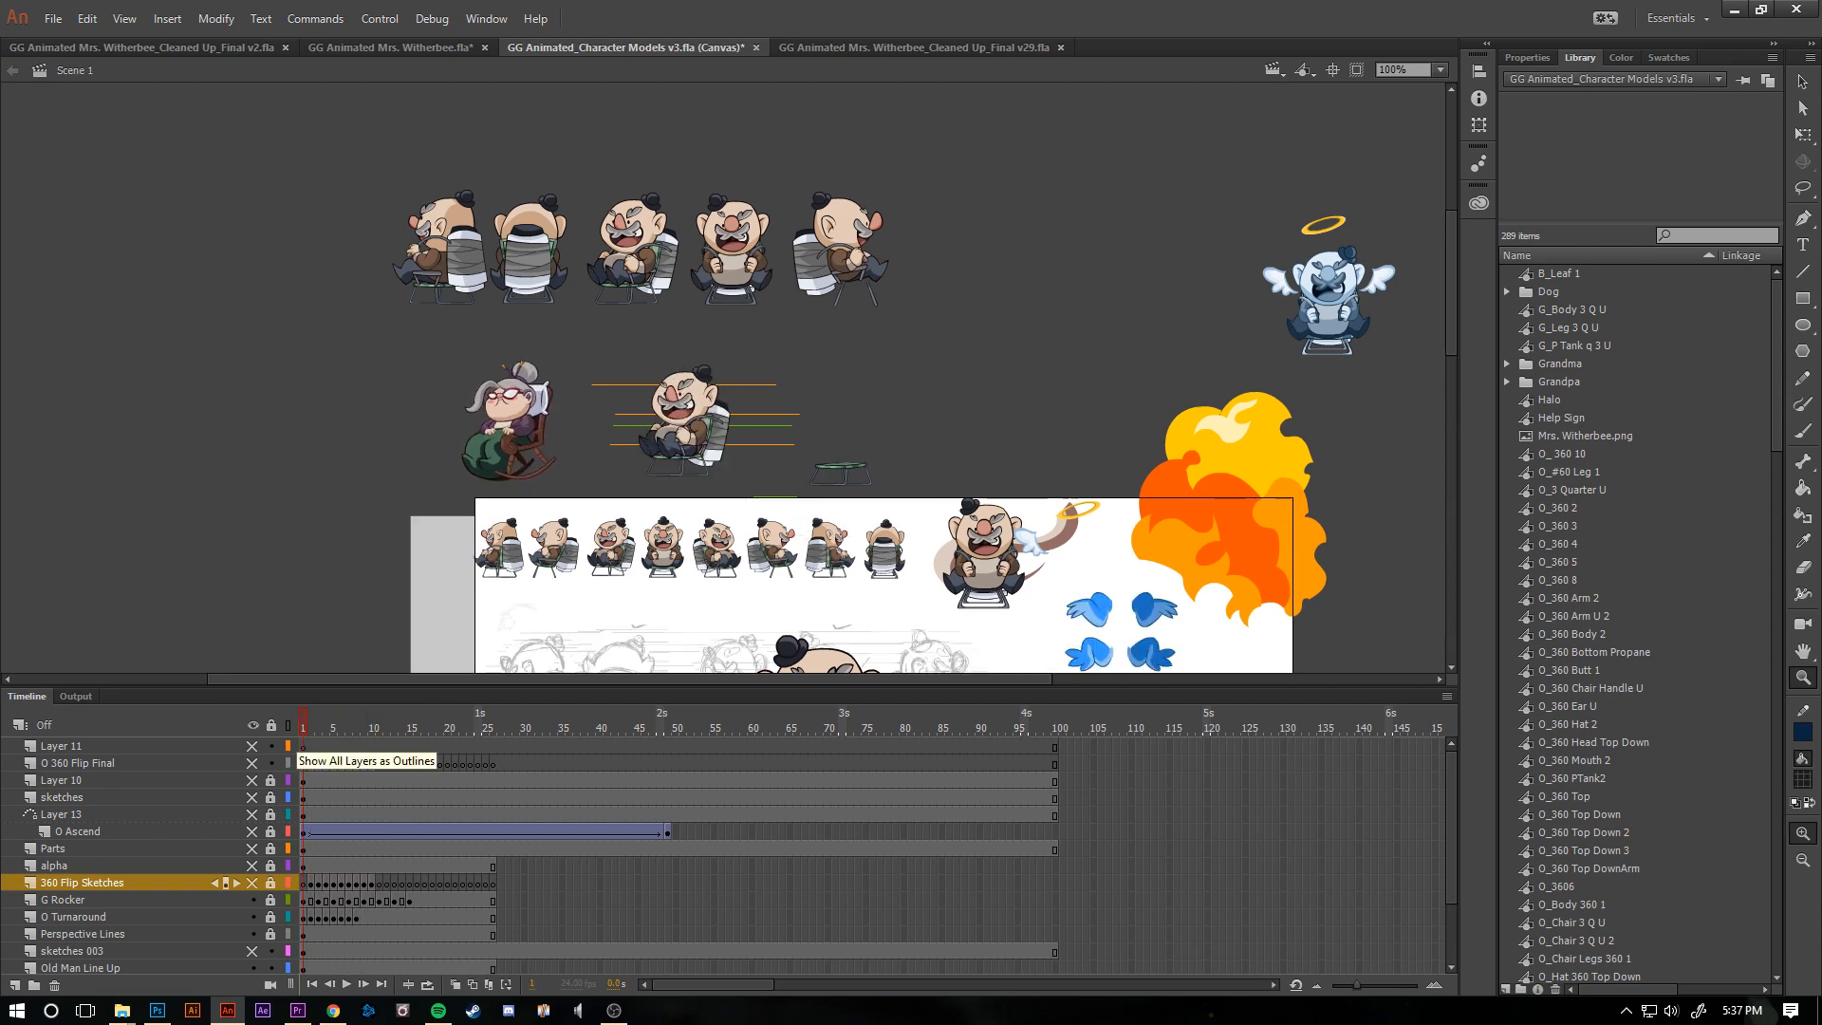
pyautogui.press('.')
pyautogui.press('.')
pyautogui.press('.')
pyautogui.press('.')
pyautogui.press('.')
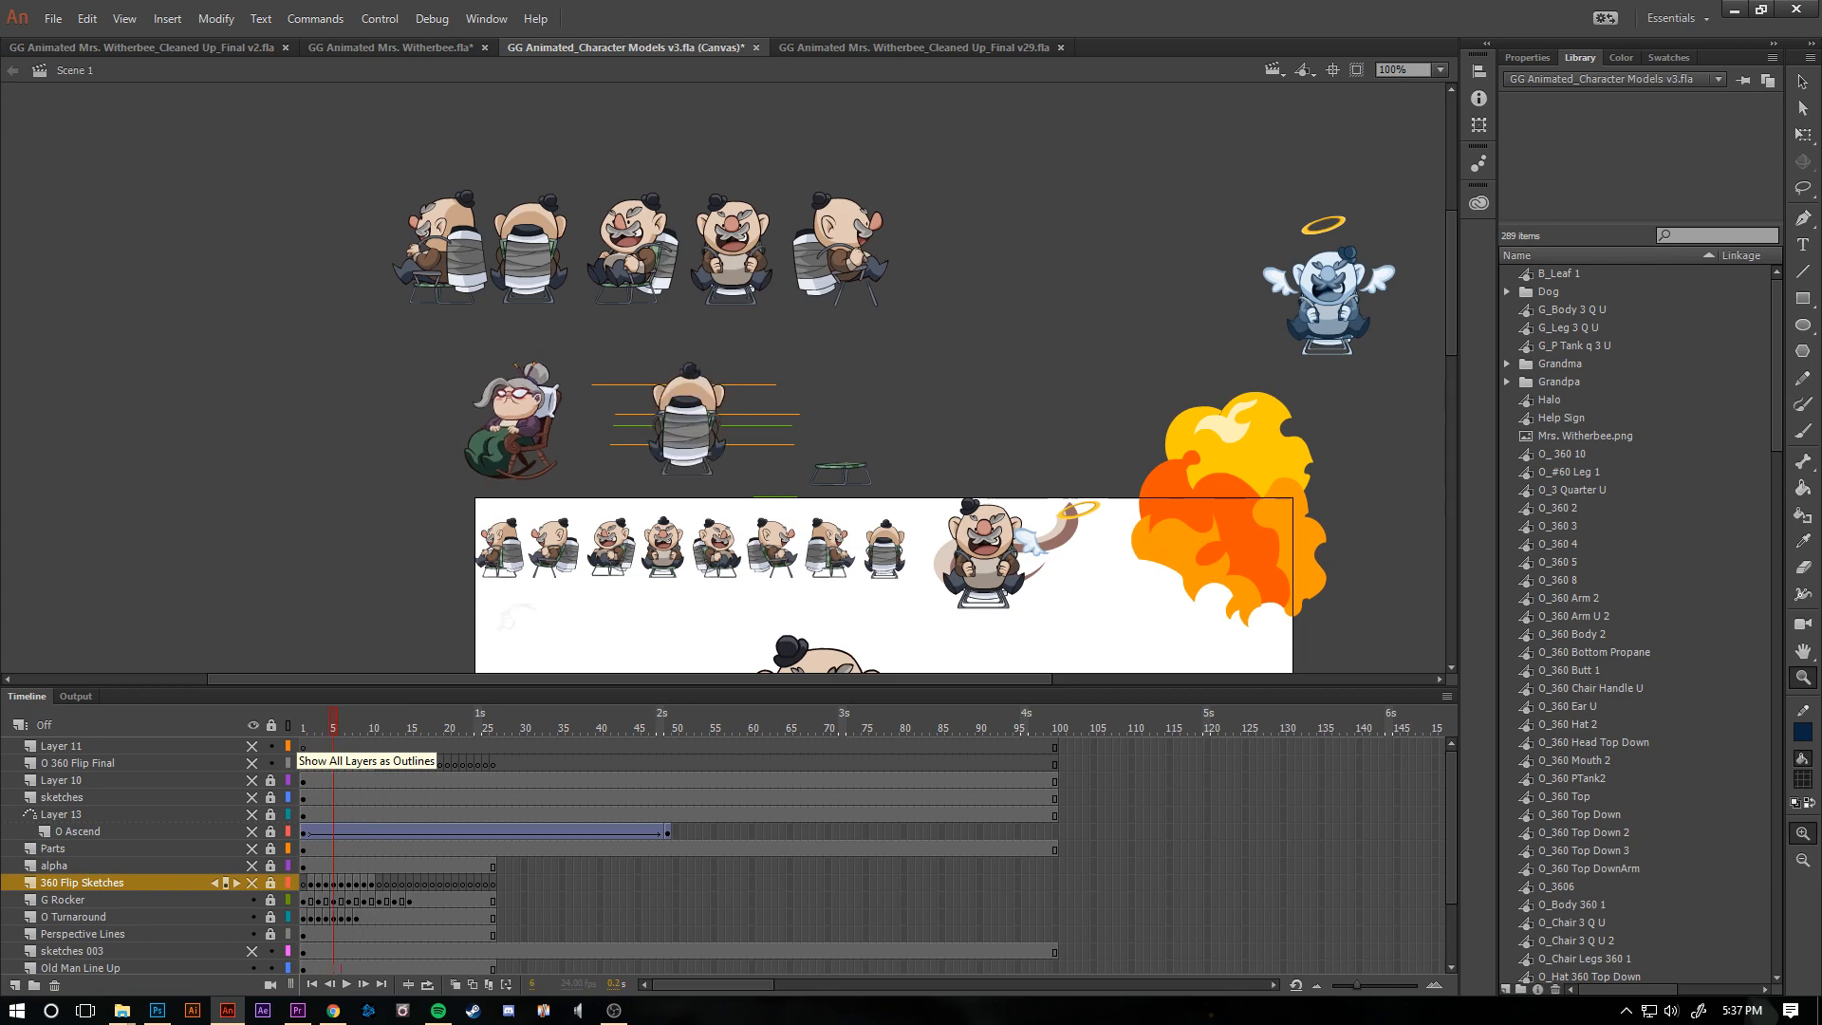
pyautogui.press(',')
pyautogui.press(',')
pyautogui.press(',')
pyautogui.press(',')
pyautogui.press(',')
# - Step back and forth through the first frames to examine the red 360 Flip Sketches over the old man model
pyautogui.scroll(-3, 882, 427)
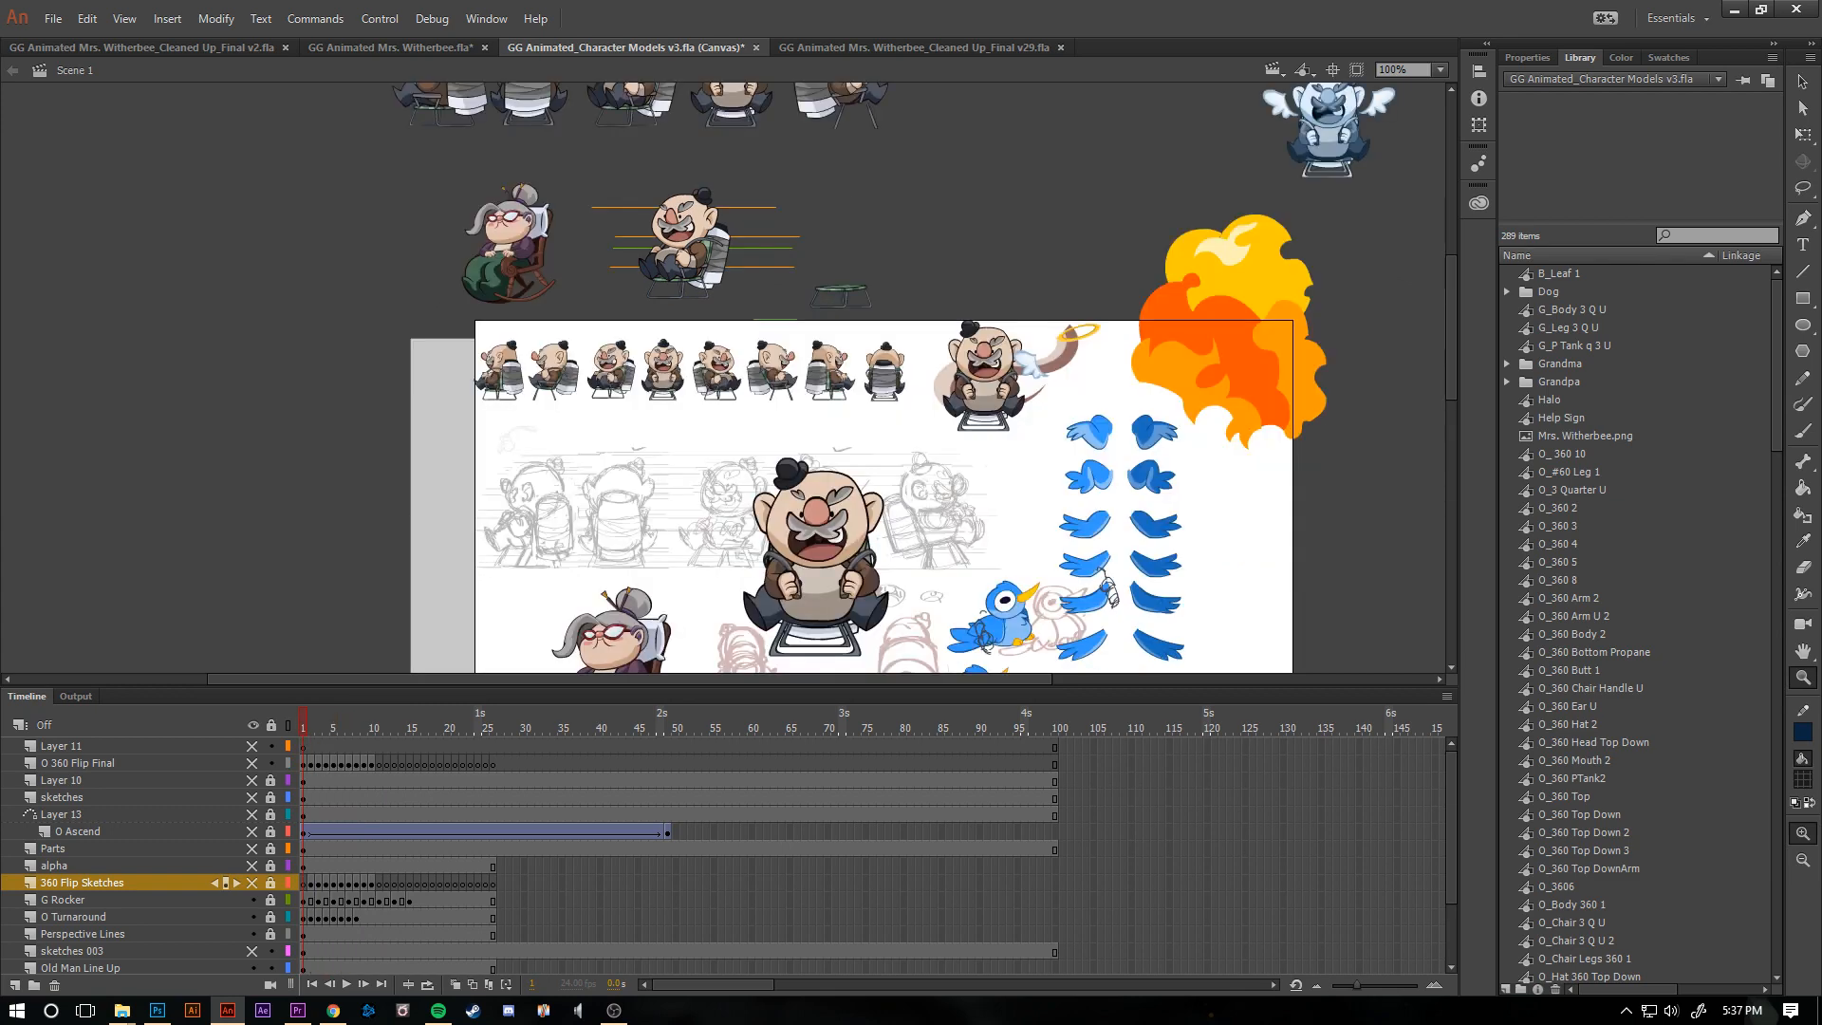
pyautogui.scroll(-3, 883, 427)
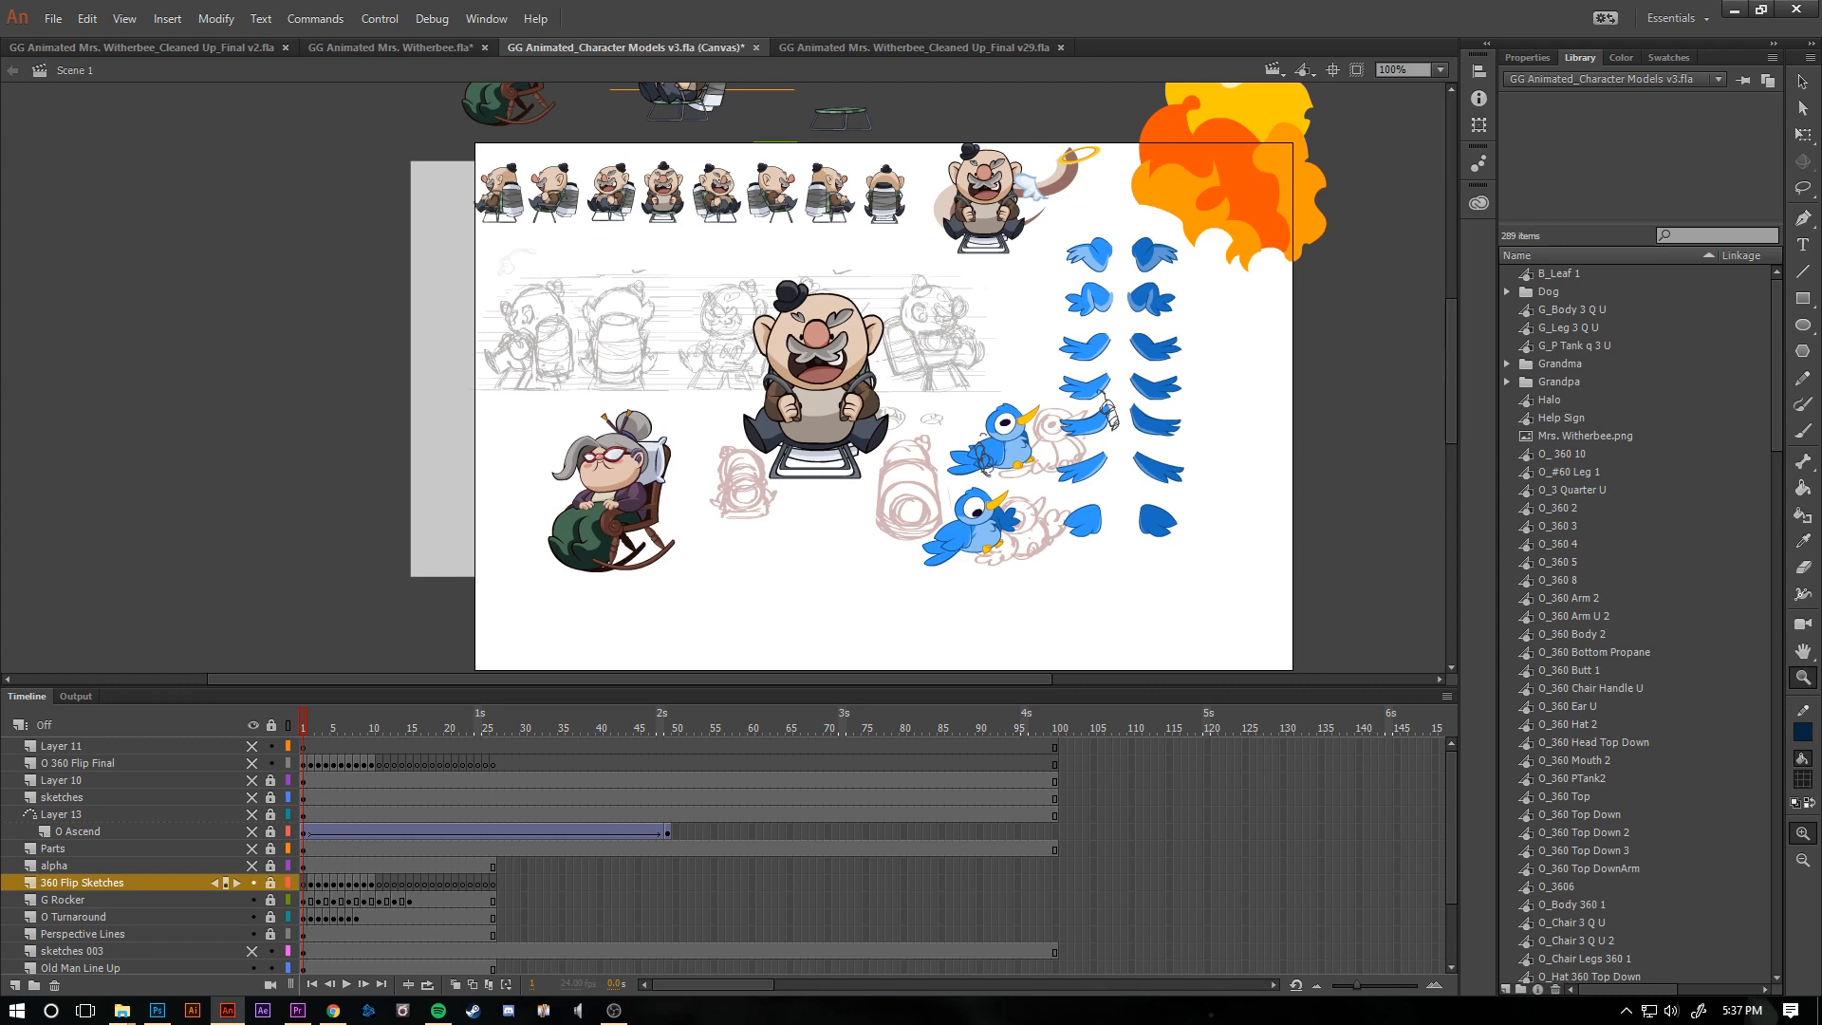
pyautogui.press('.')
pyautogui.press('.')
pyautogui.press('.')
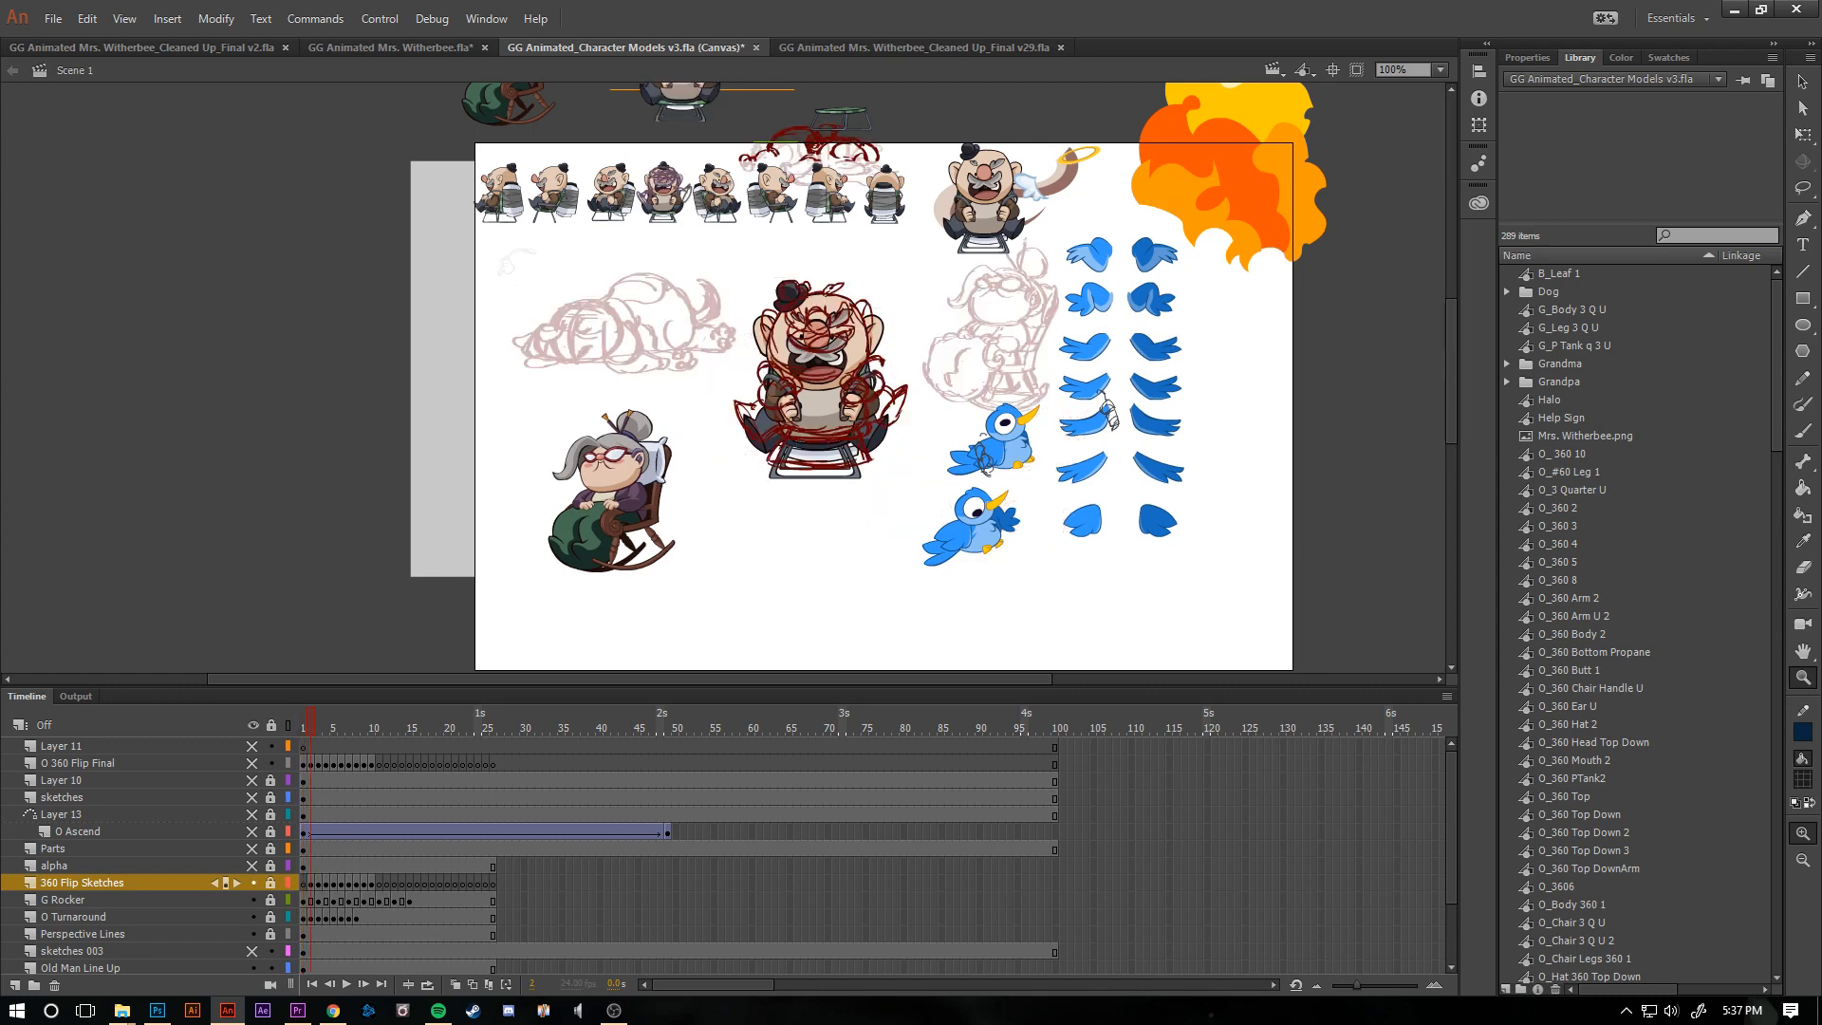
pyautogui.press('.')
pyautogui.press('.')
pyautogui.press('.')
pyautogui.press('.')
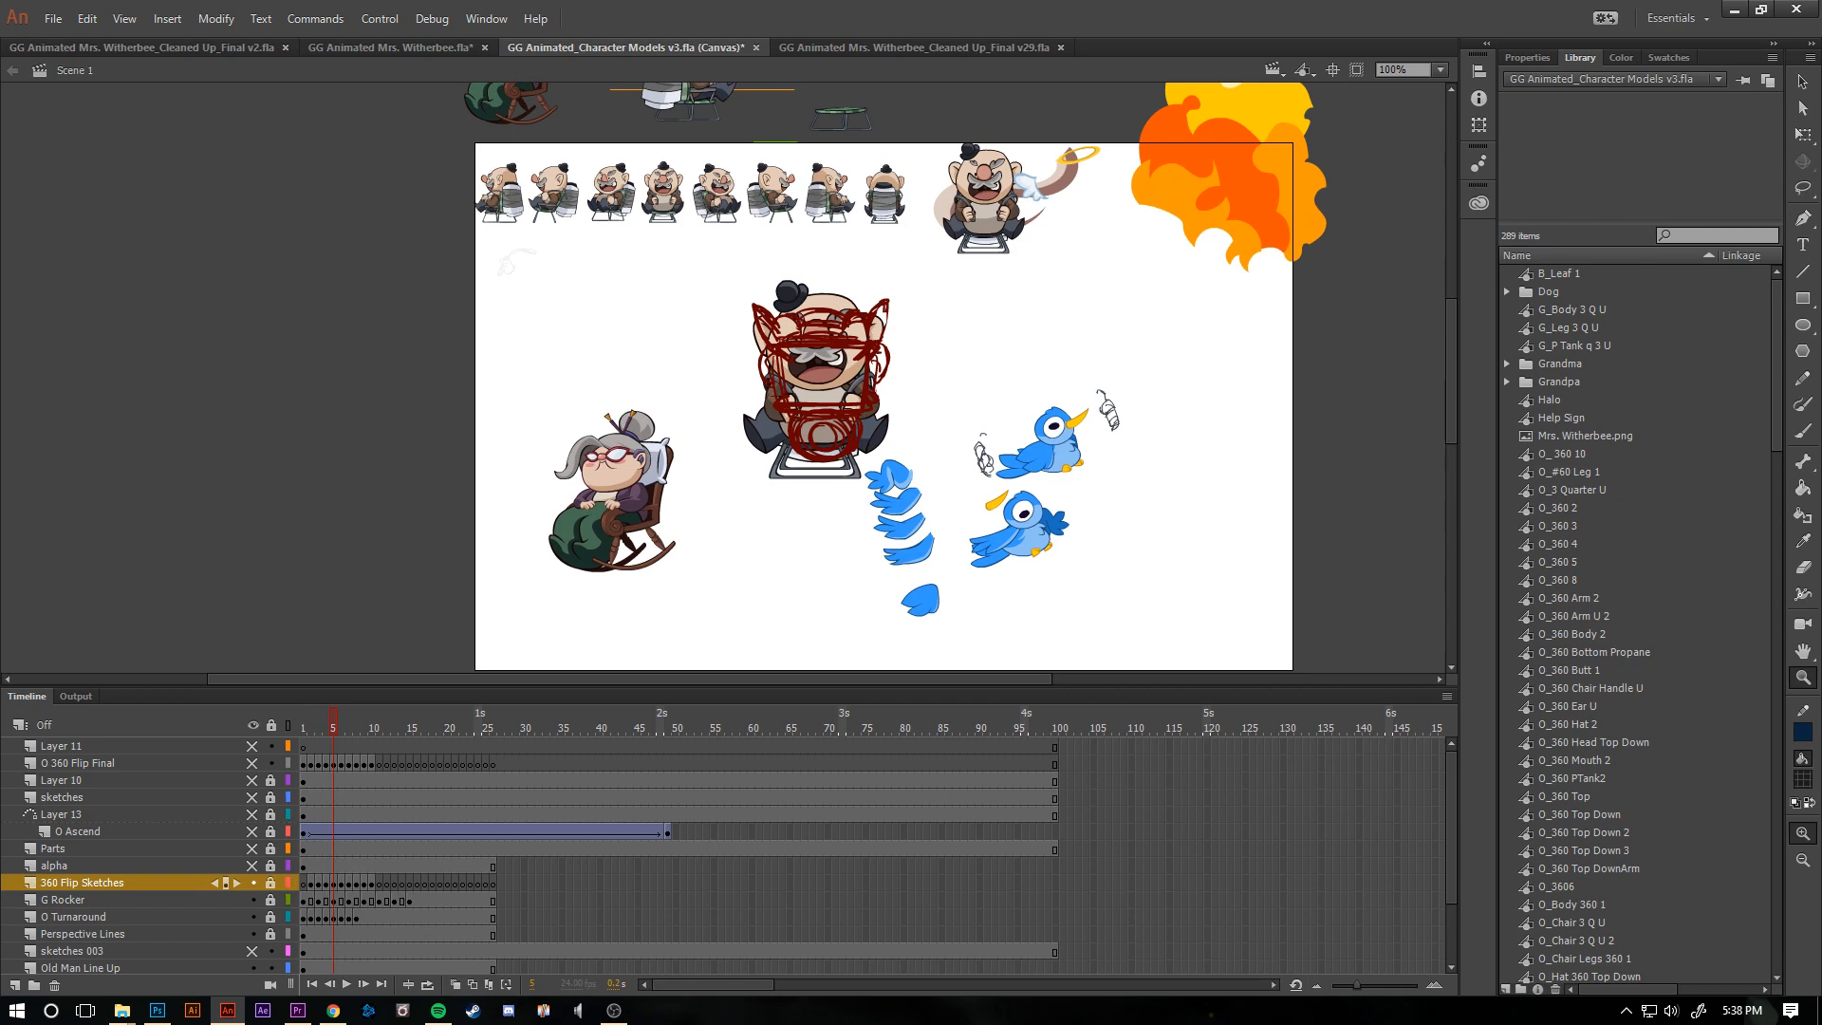
pyautogui.press('.')
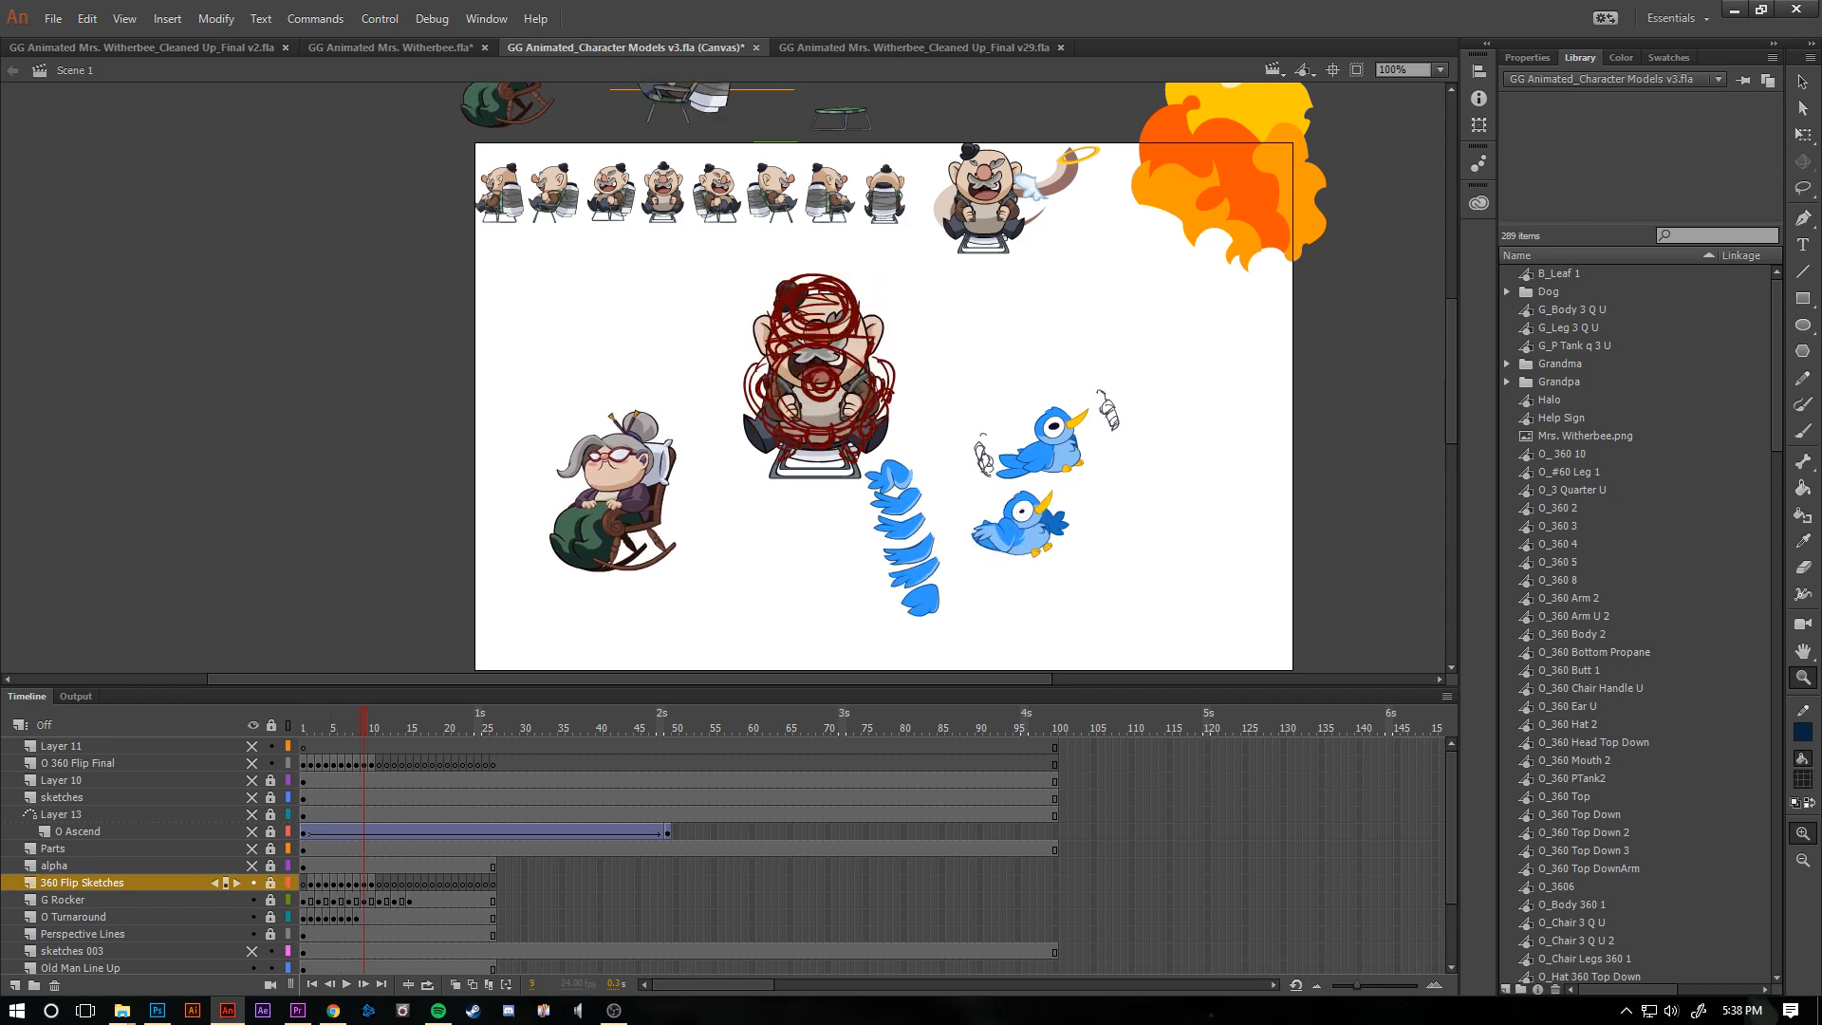
pyautogui.press('.')
pyautogui.press('.')
pyautogui.press(',')
# - Flip back and forth through the 360 Flip Sketches against the faded alpha layer to examine the rough rotation poses
pyautogui.press(',')
pyautogui.press(',')
pyautogui.press(',')
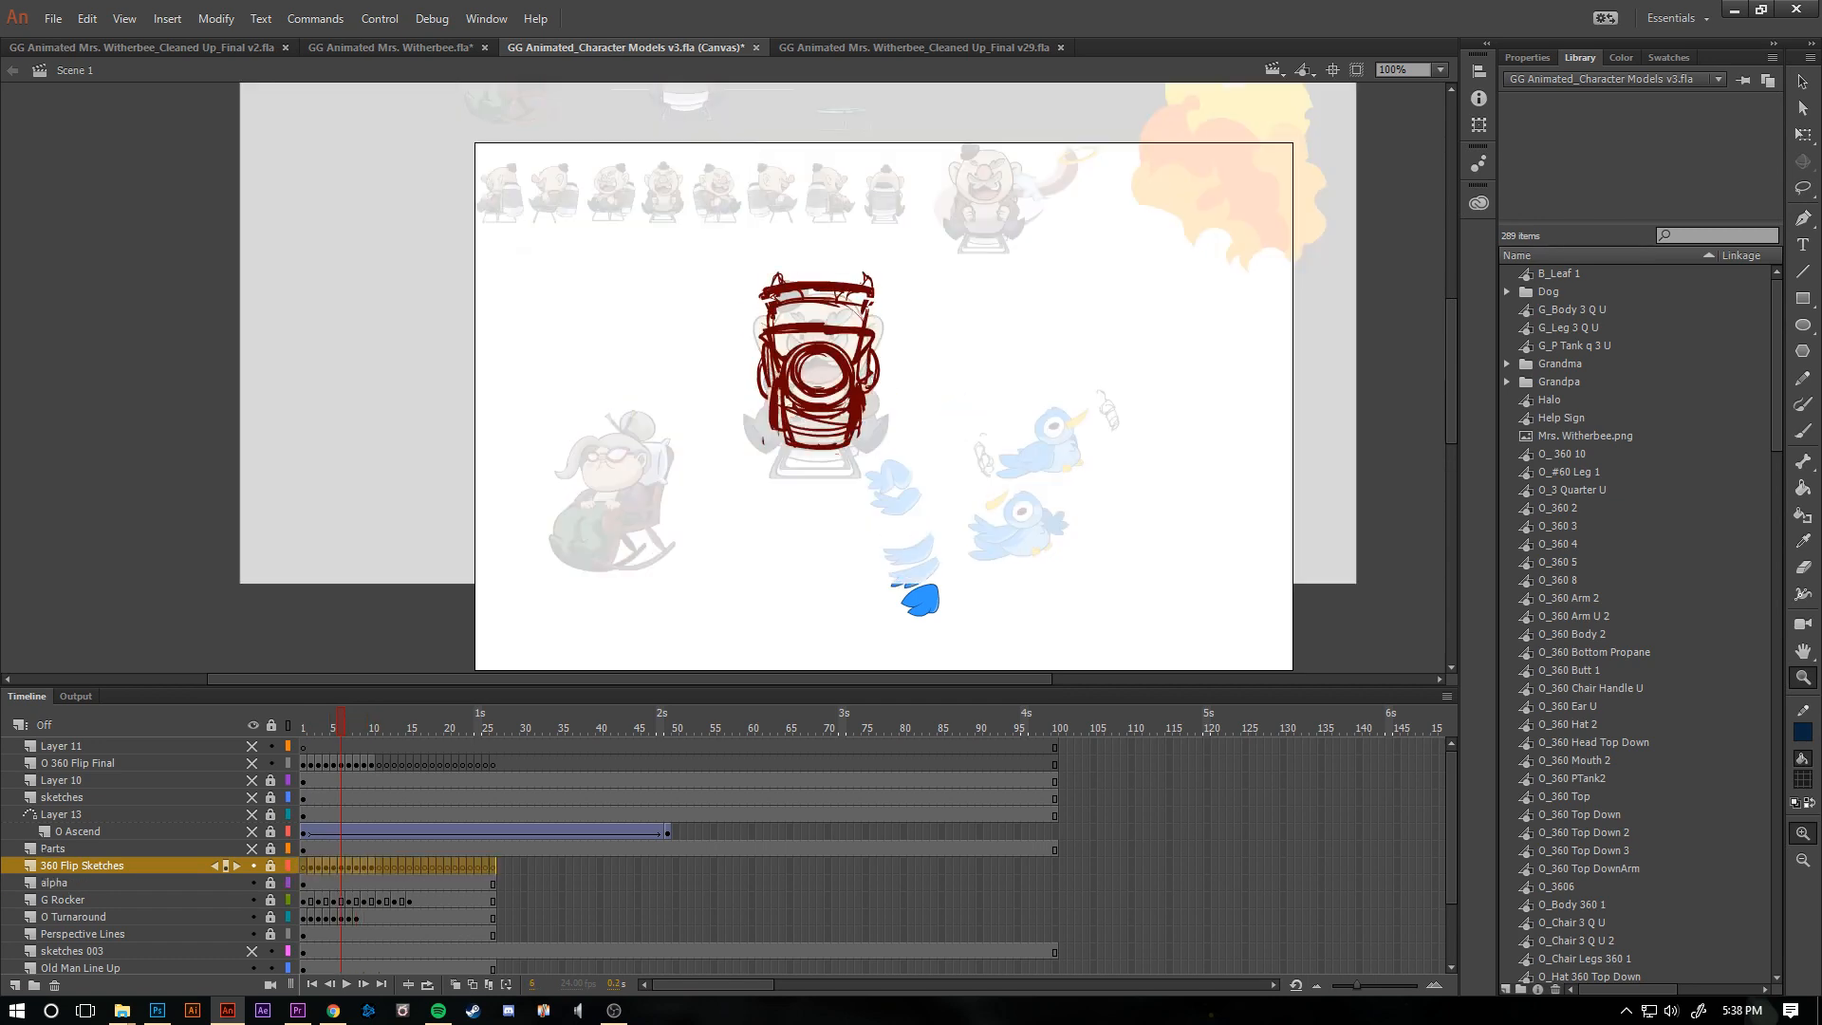
pyautogui.press(',')
pyautogui.press(',')
pyautogui.press(',')
pyautogui.press(',')
pyautogui.press('.')
pyautogui.press('.')
pyautogui.press('.')
pyautogui.press('.')
pyautogui.press('.')
pyautogui.press('.')
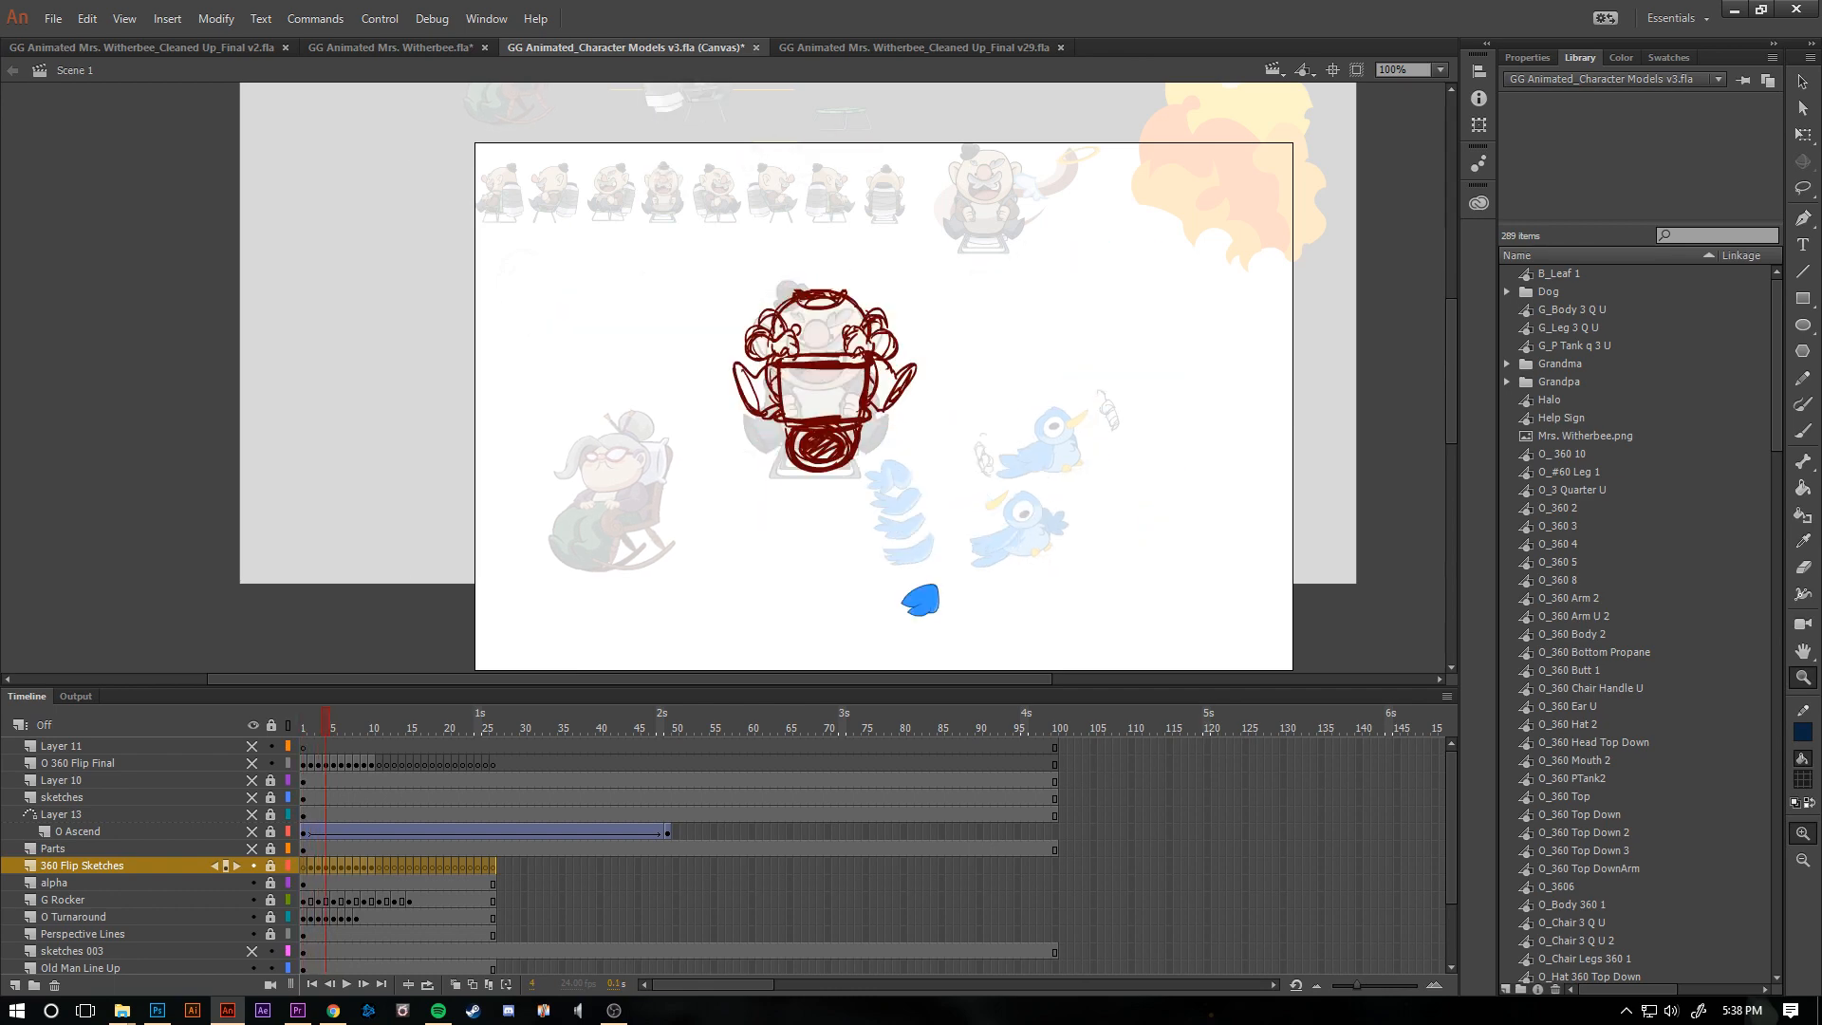
pyautogui.press('.')
pyautogui.press('.')
pyautogui.press('.')
pyautogui.press('.')
pyautogui.press('.')
pyautogui.press(',')
pyautogui.press(',')
pyautogui.press(',')
pyautogui.press(',')
pyautogui.press(',')
pyautogui.press(',')
pyautogui.press(',')
pyautogui.press(',')
pyautogui.press(',')
pyautogui.press(',')
pyautogui.press(',')
pyautogui.press('.')
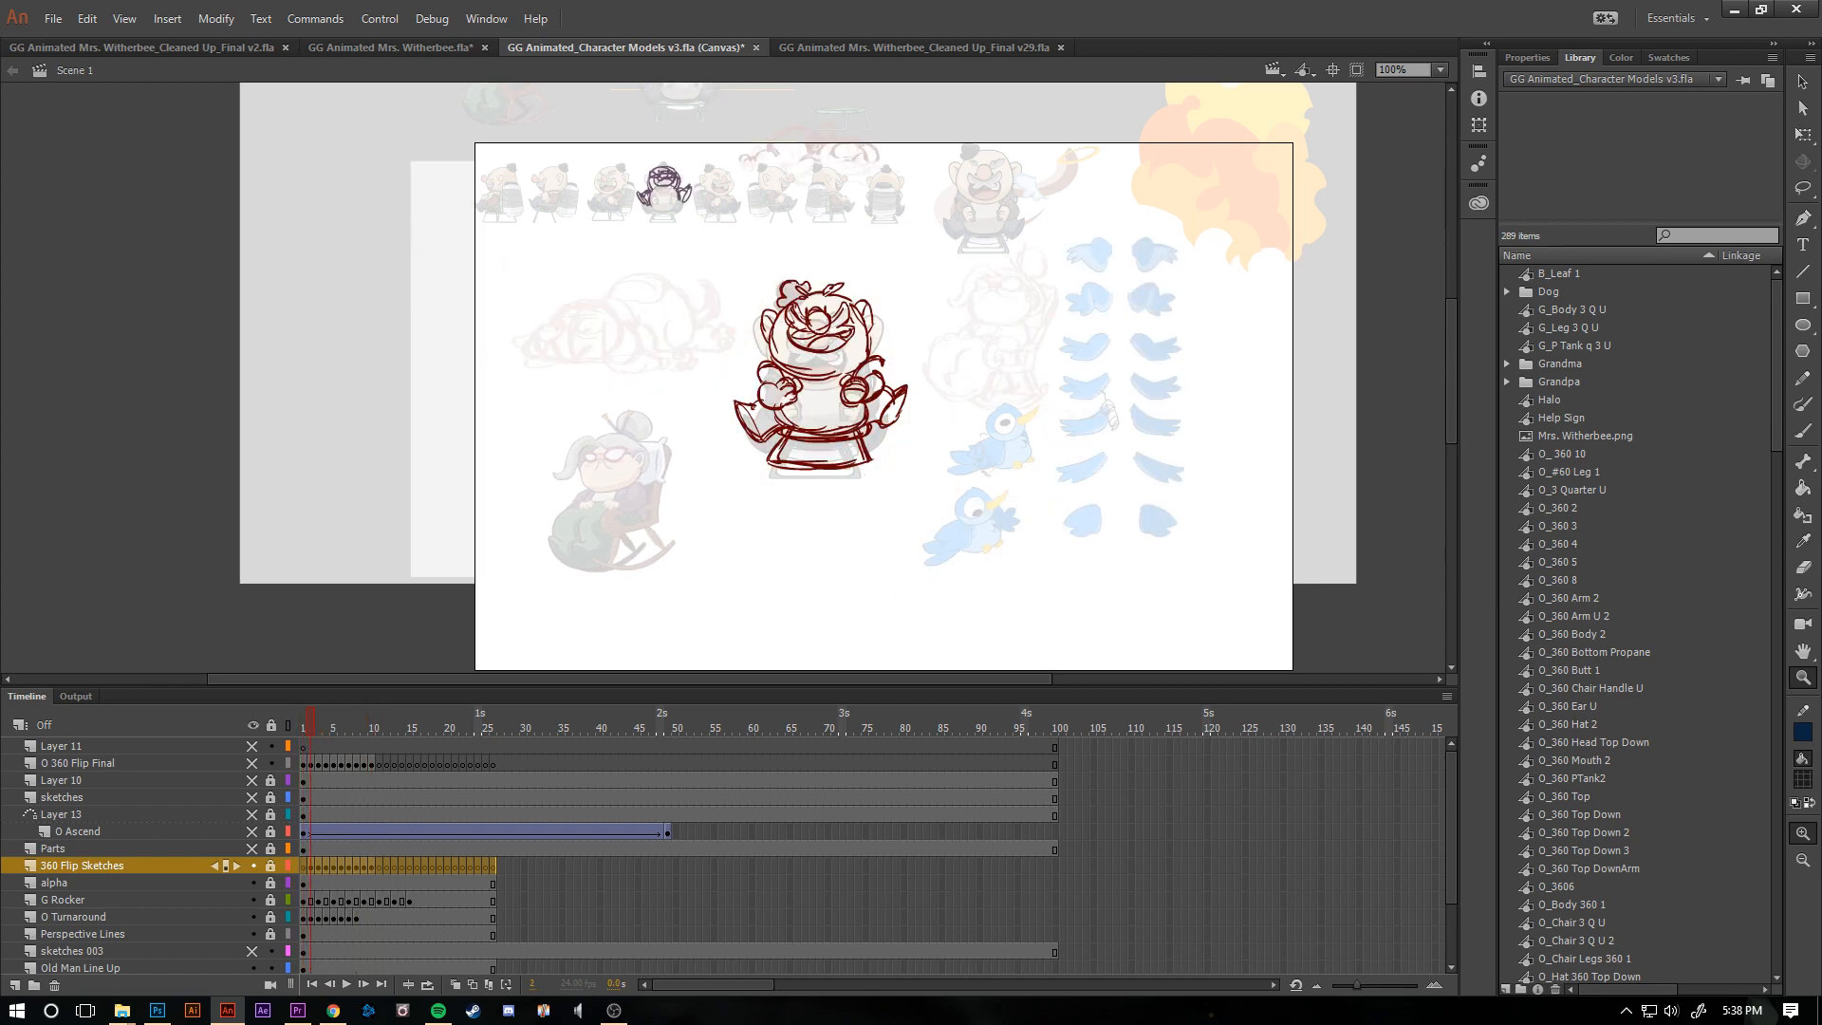
# - Hide the 360 Flip Sketches and alpha layers, and show Parts and O 360 Flip Final at frame 1
pyautogui.click(252, 866)
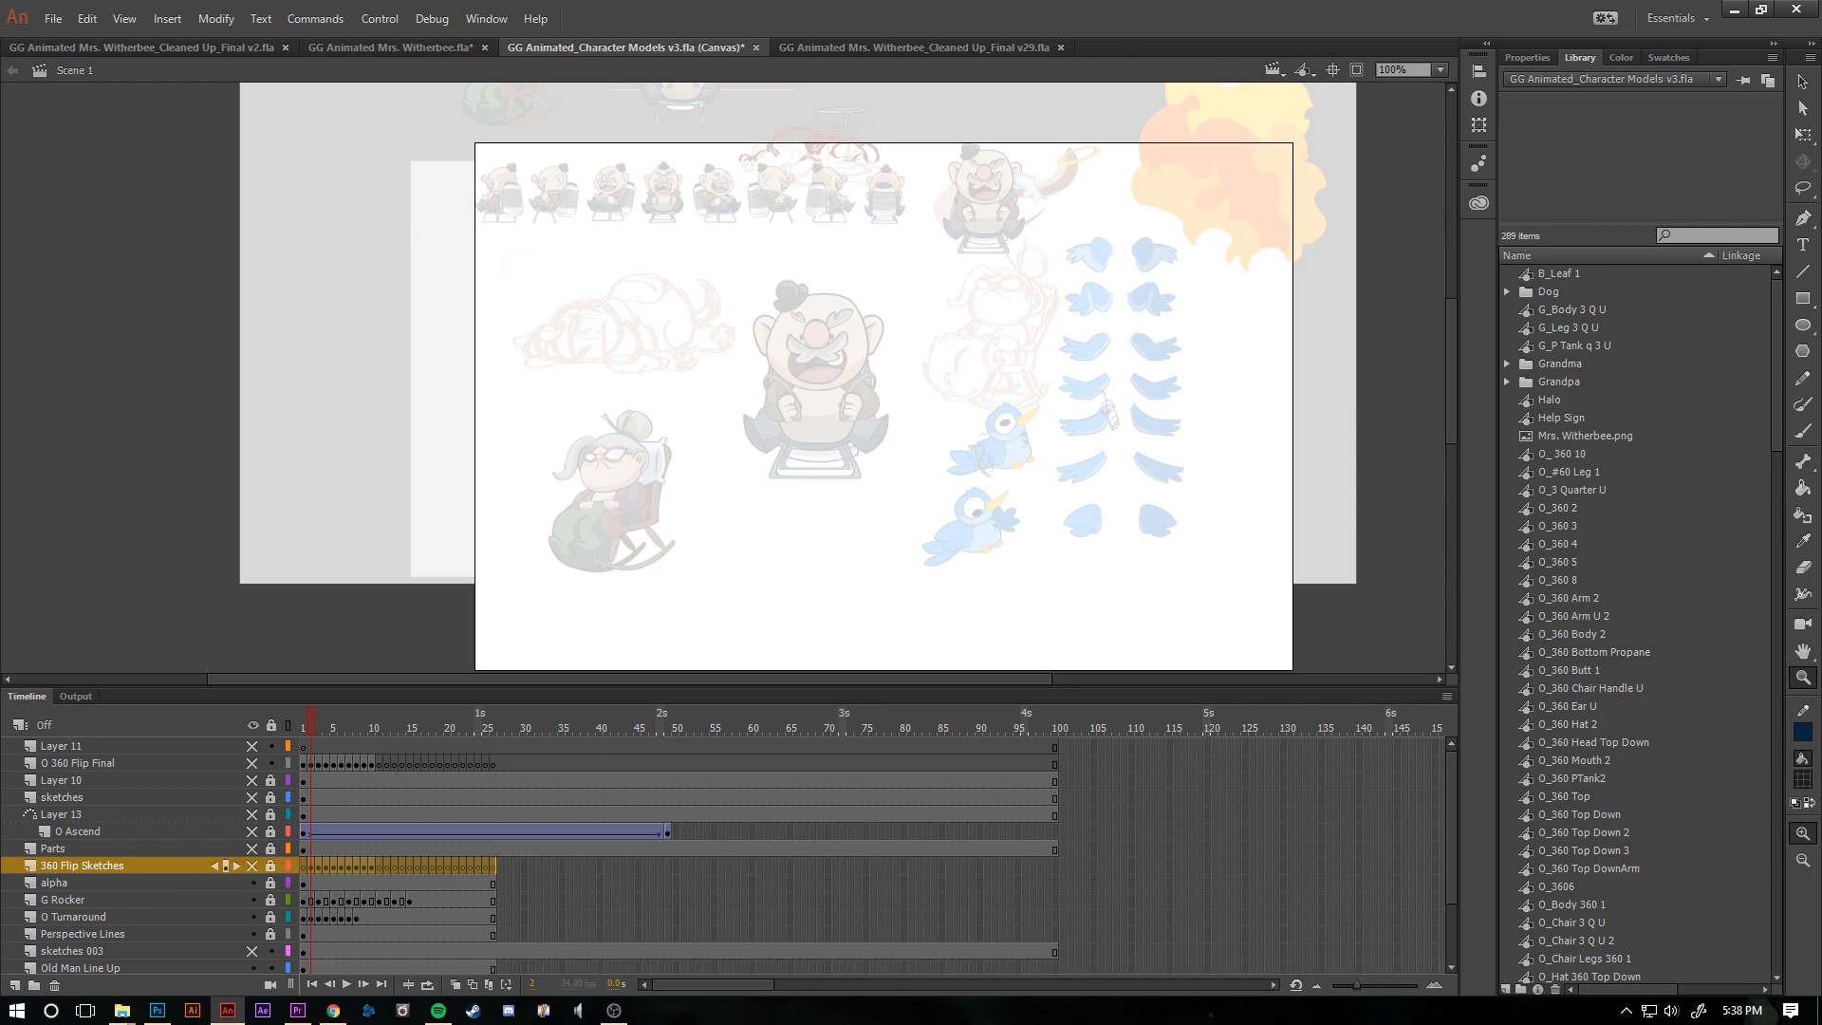
pyautogui.click(253, 849)
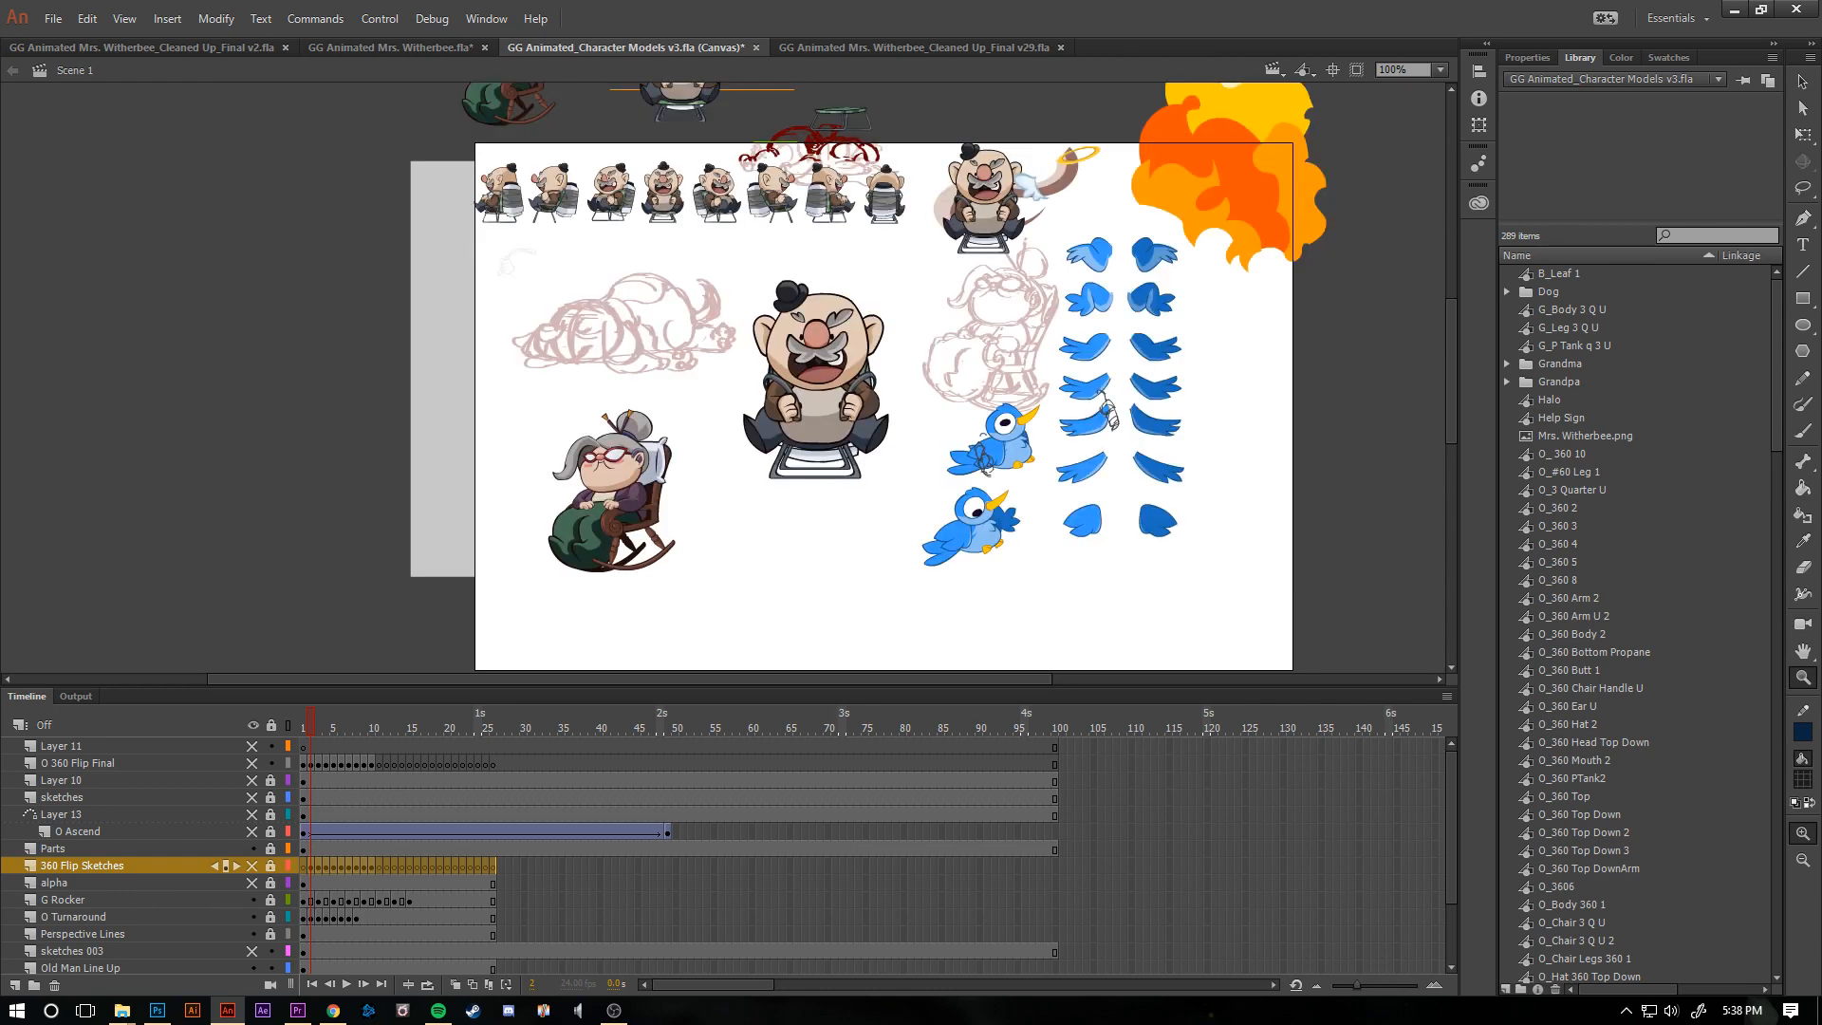
pyautogui.click(252, 849)
pyautogui.click(252, 848)
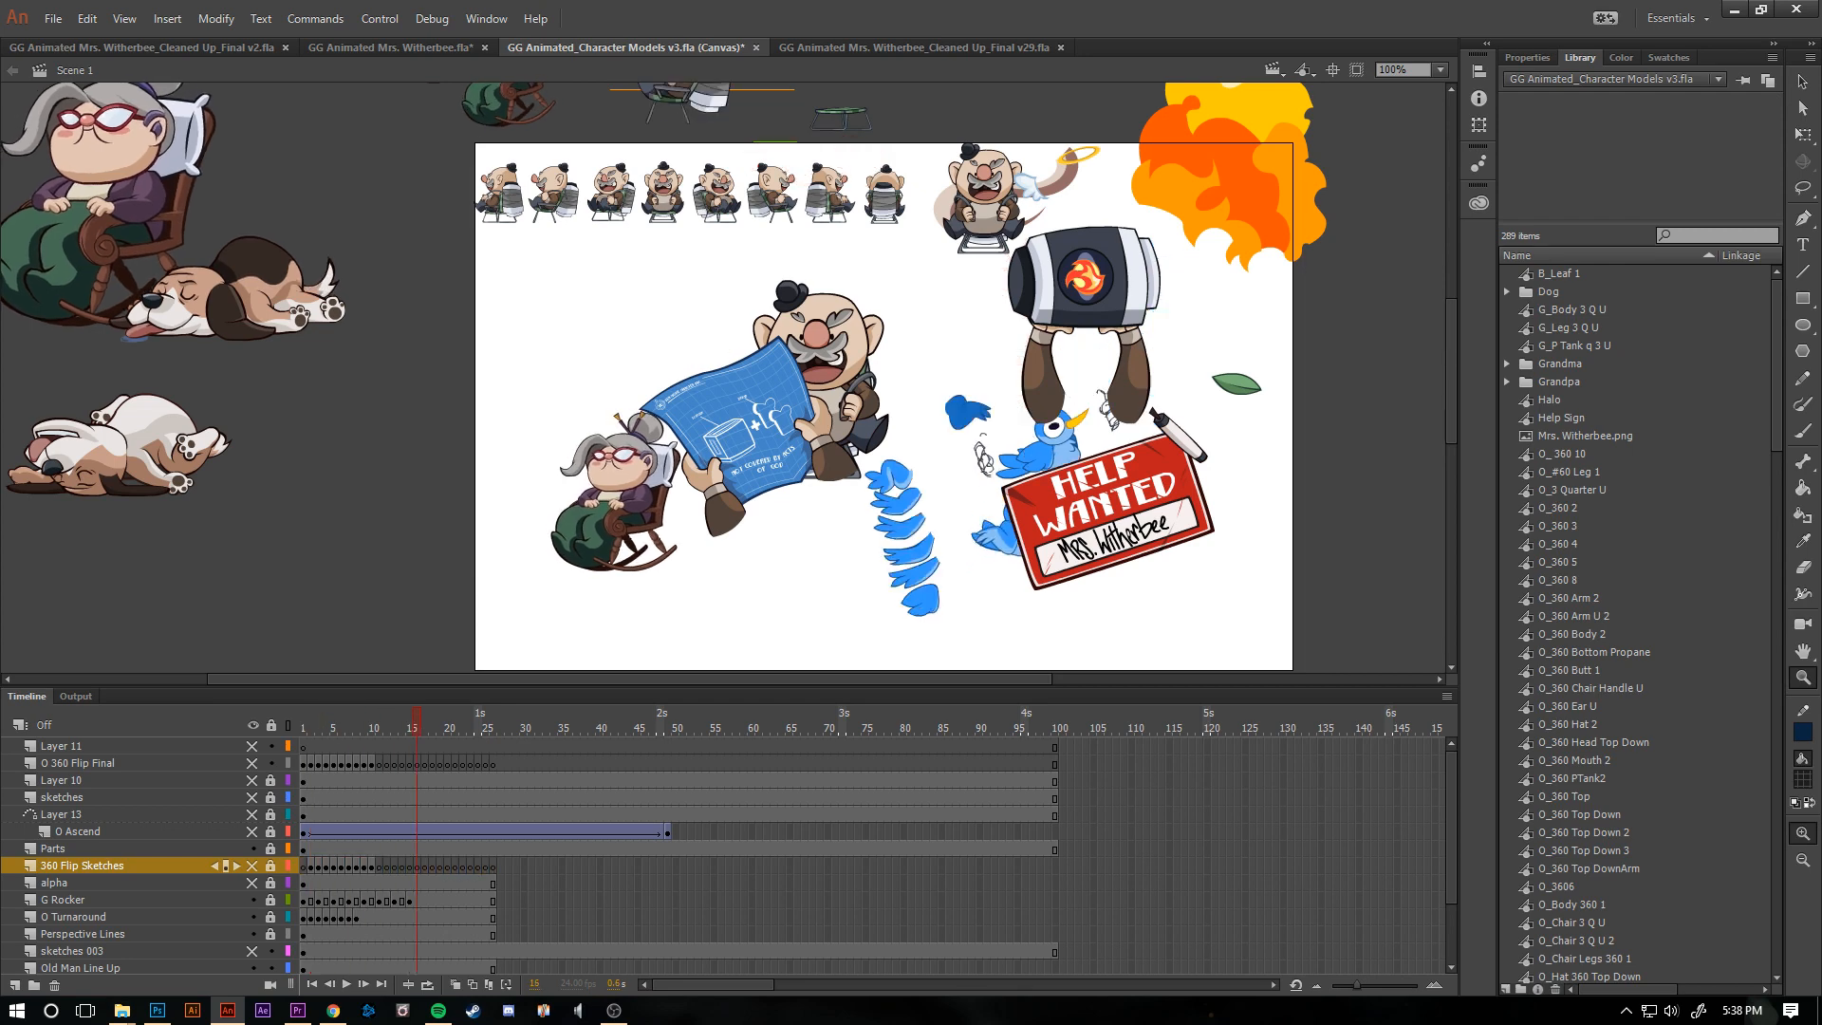
pyautogui.click(253, 763)
pyautogui.moveTo(416, 727); pyautogui.dragTo(303, 727)
# - Switch to the document GG Animated Mrs. Witherbee_Cleaned Up_Final v2.fla and hide its Audio layer
pyautogui.hotkey('ctrl', 'Tab')
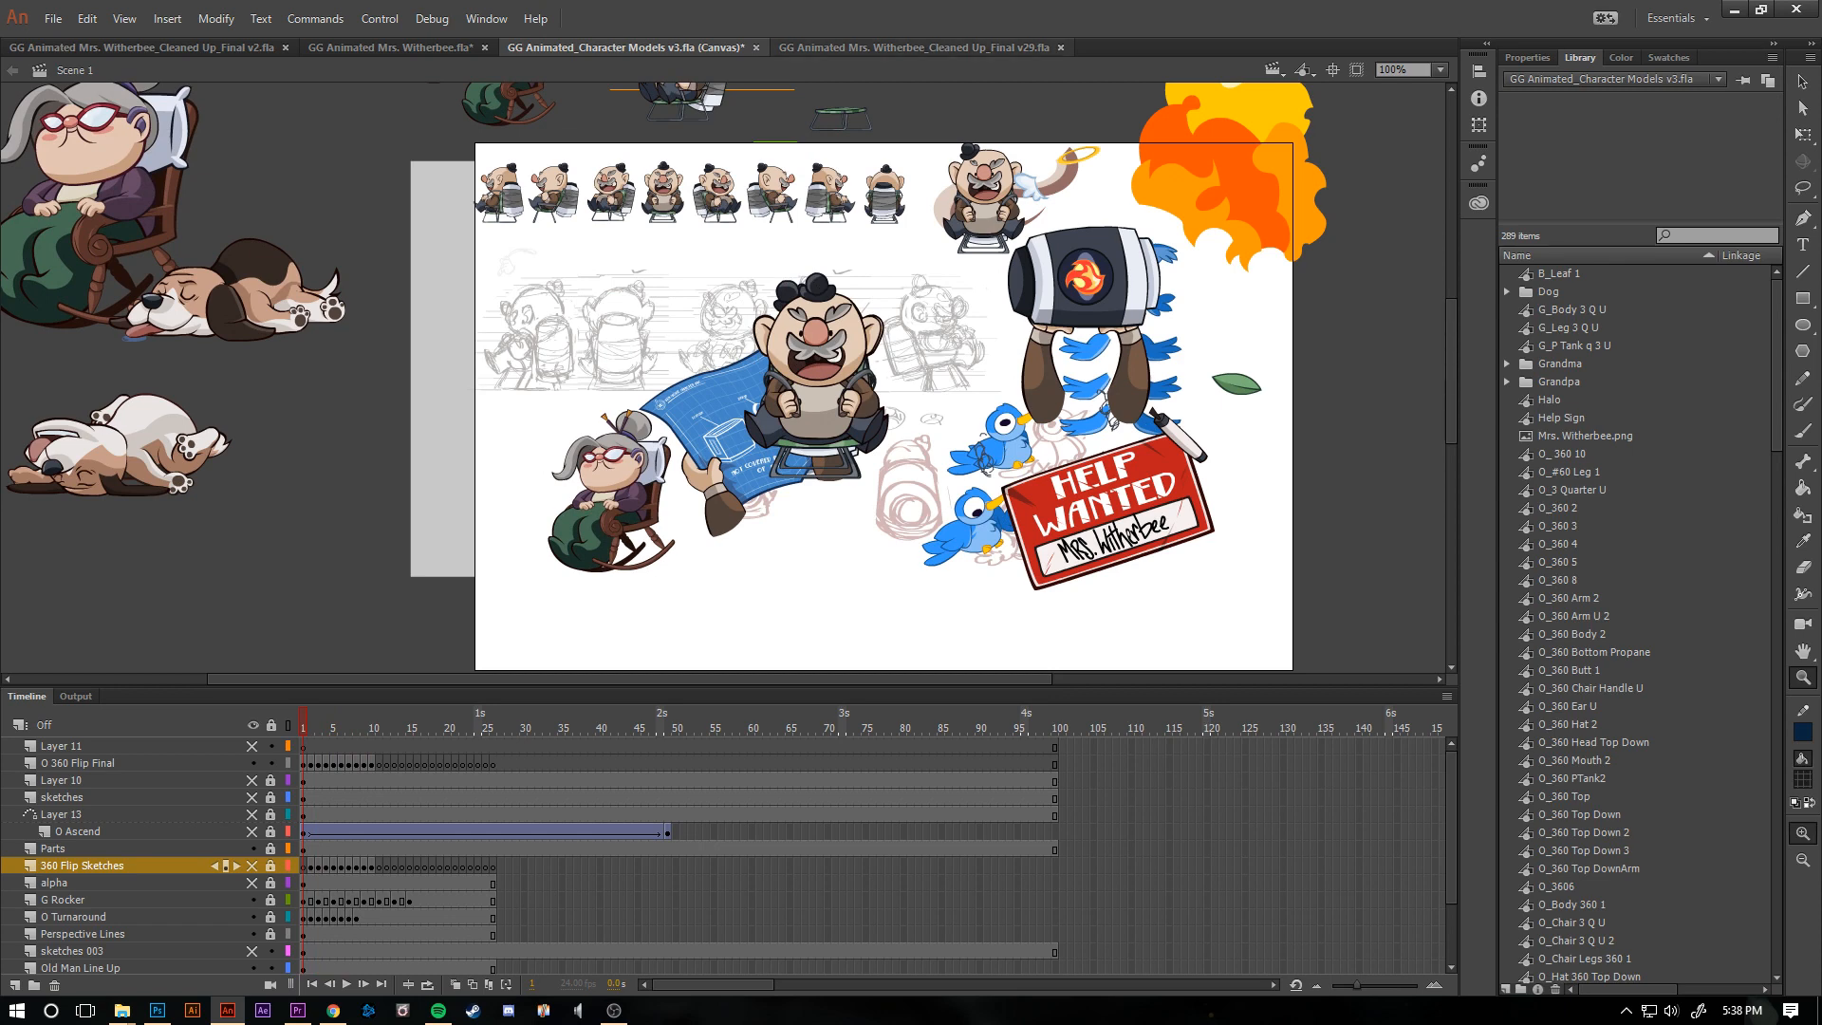
pyautogui.hotkey('ctrl', 'Tab')
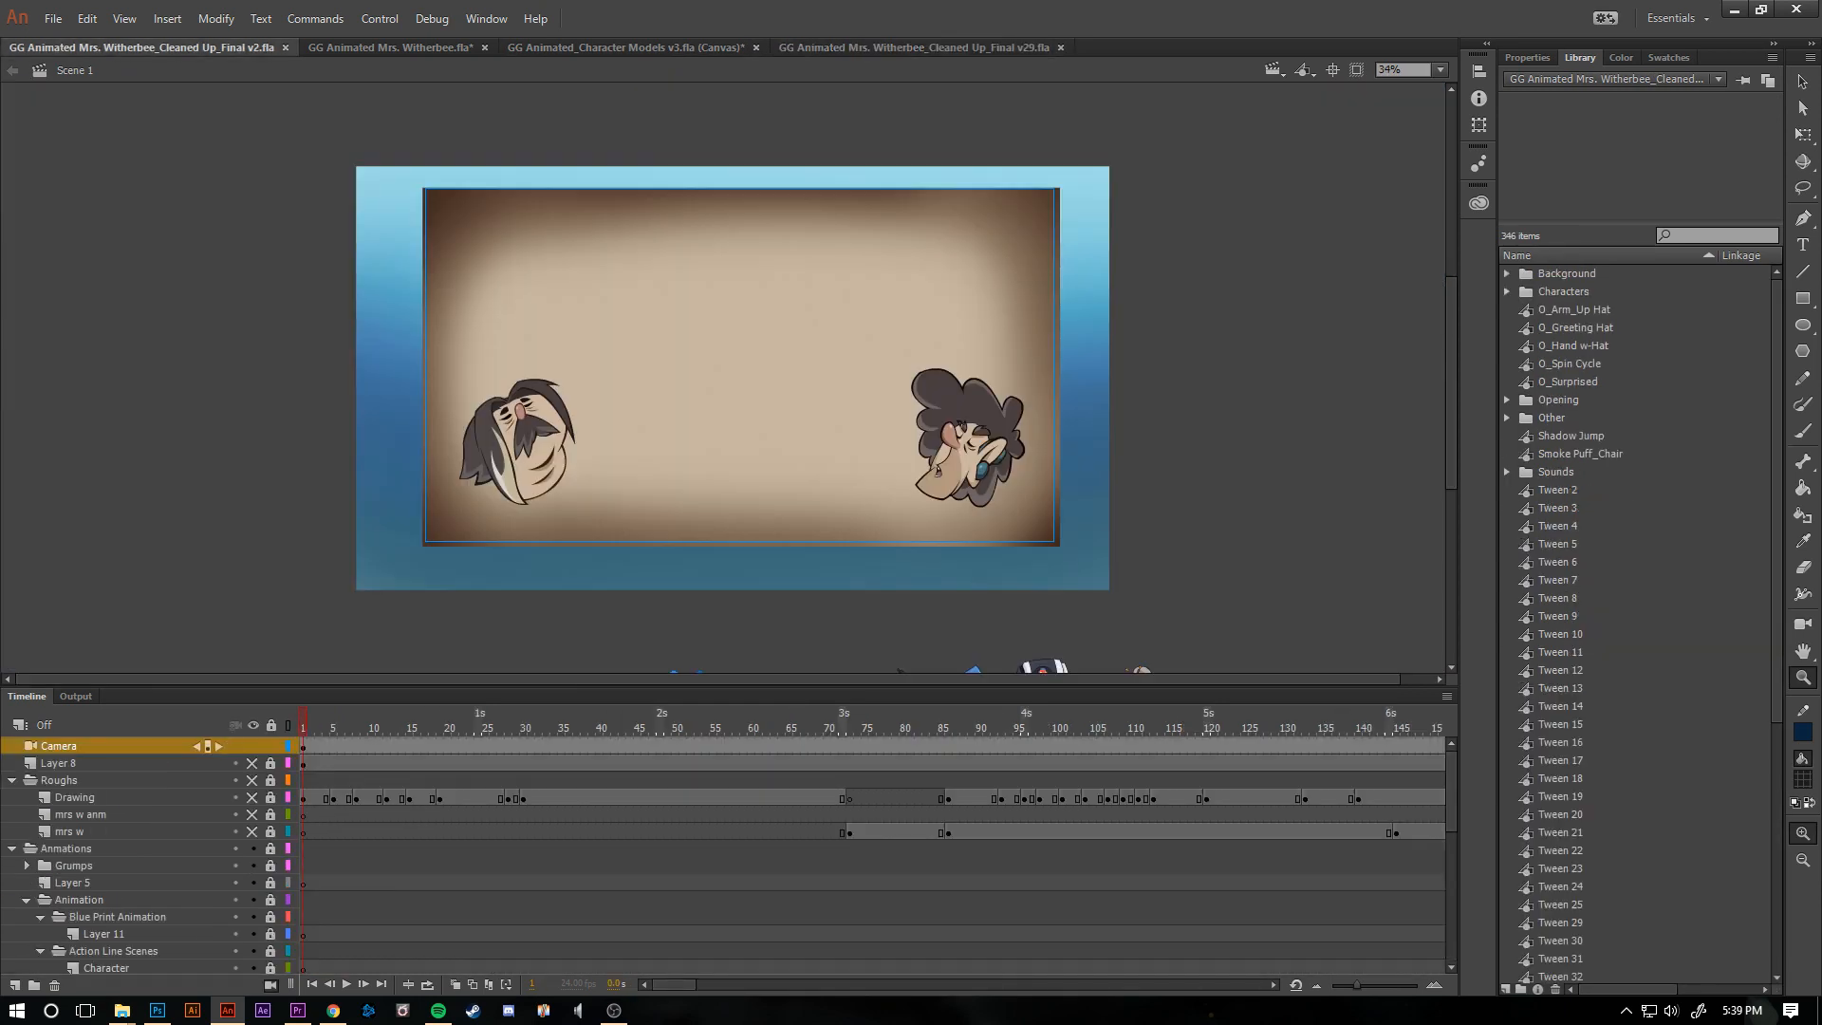
pyautogui.scroll(-10, 722, 854)
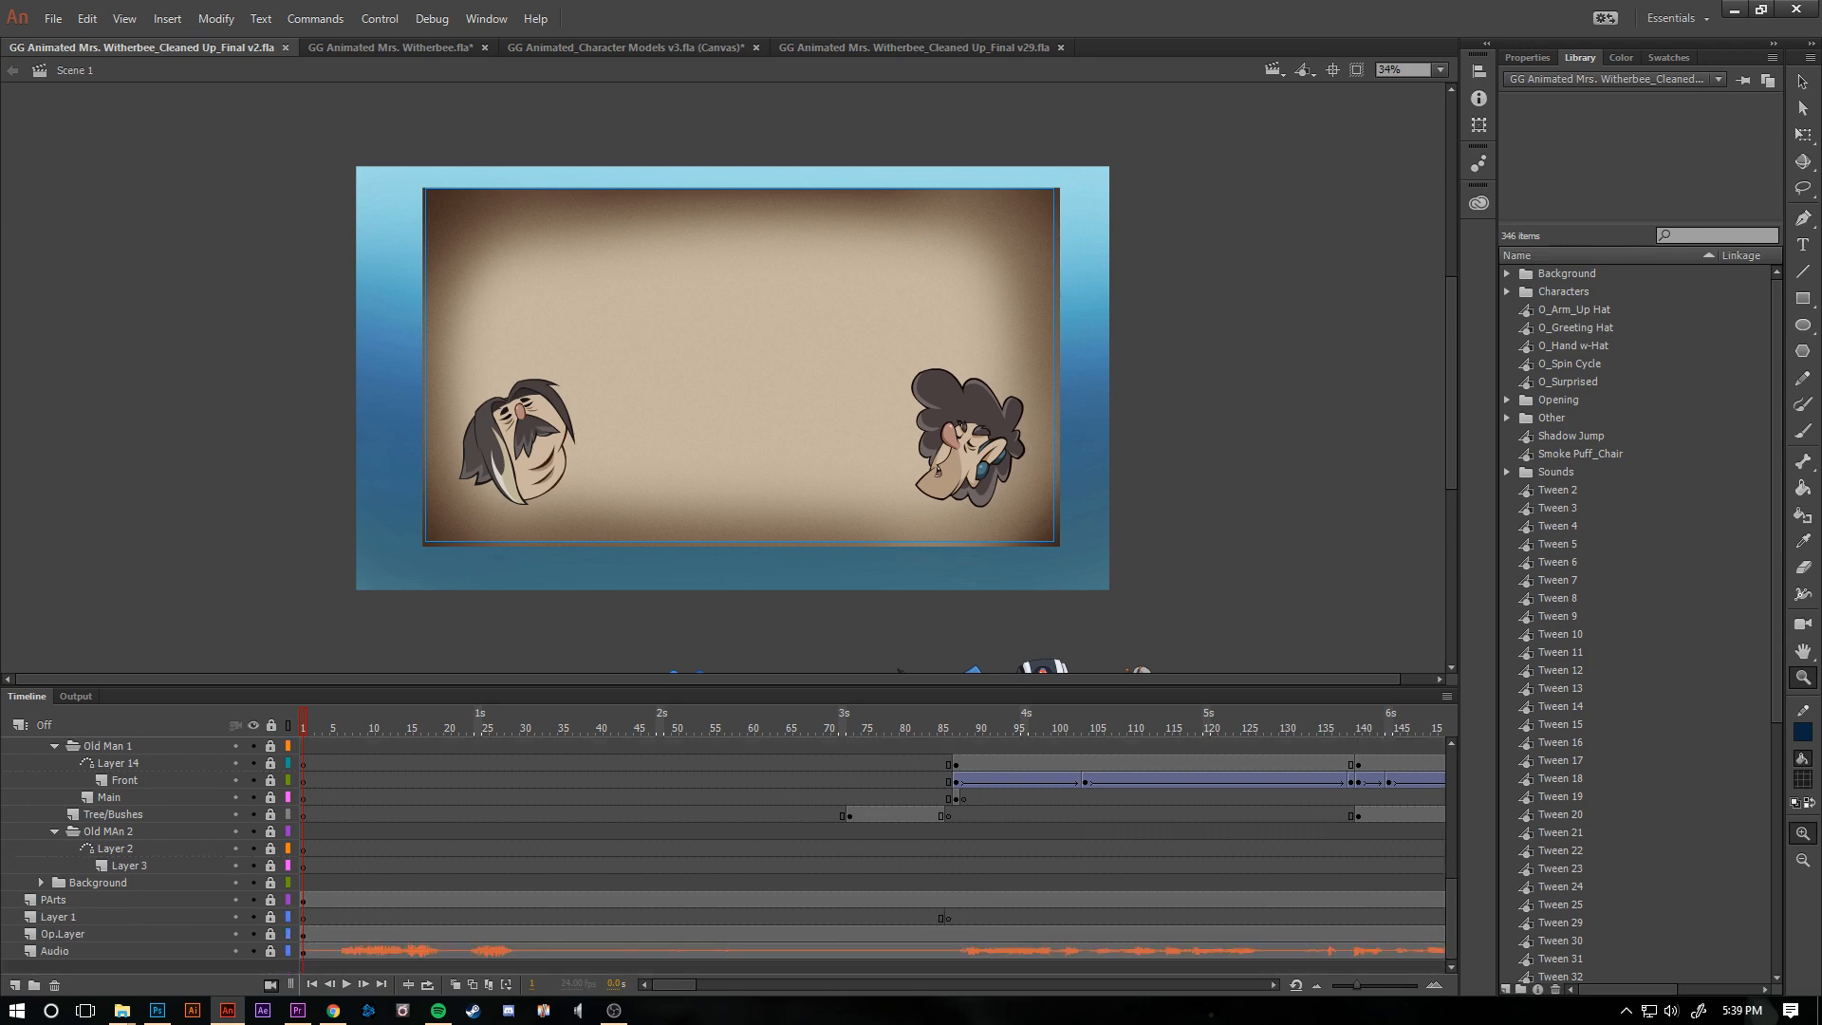
pyautogui.click(44, 725)
pyautogui.press('Escape')
pyautogui.click(252, 951)
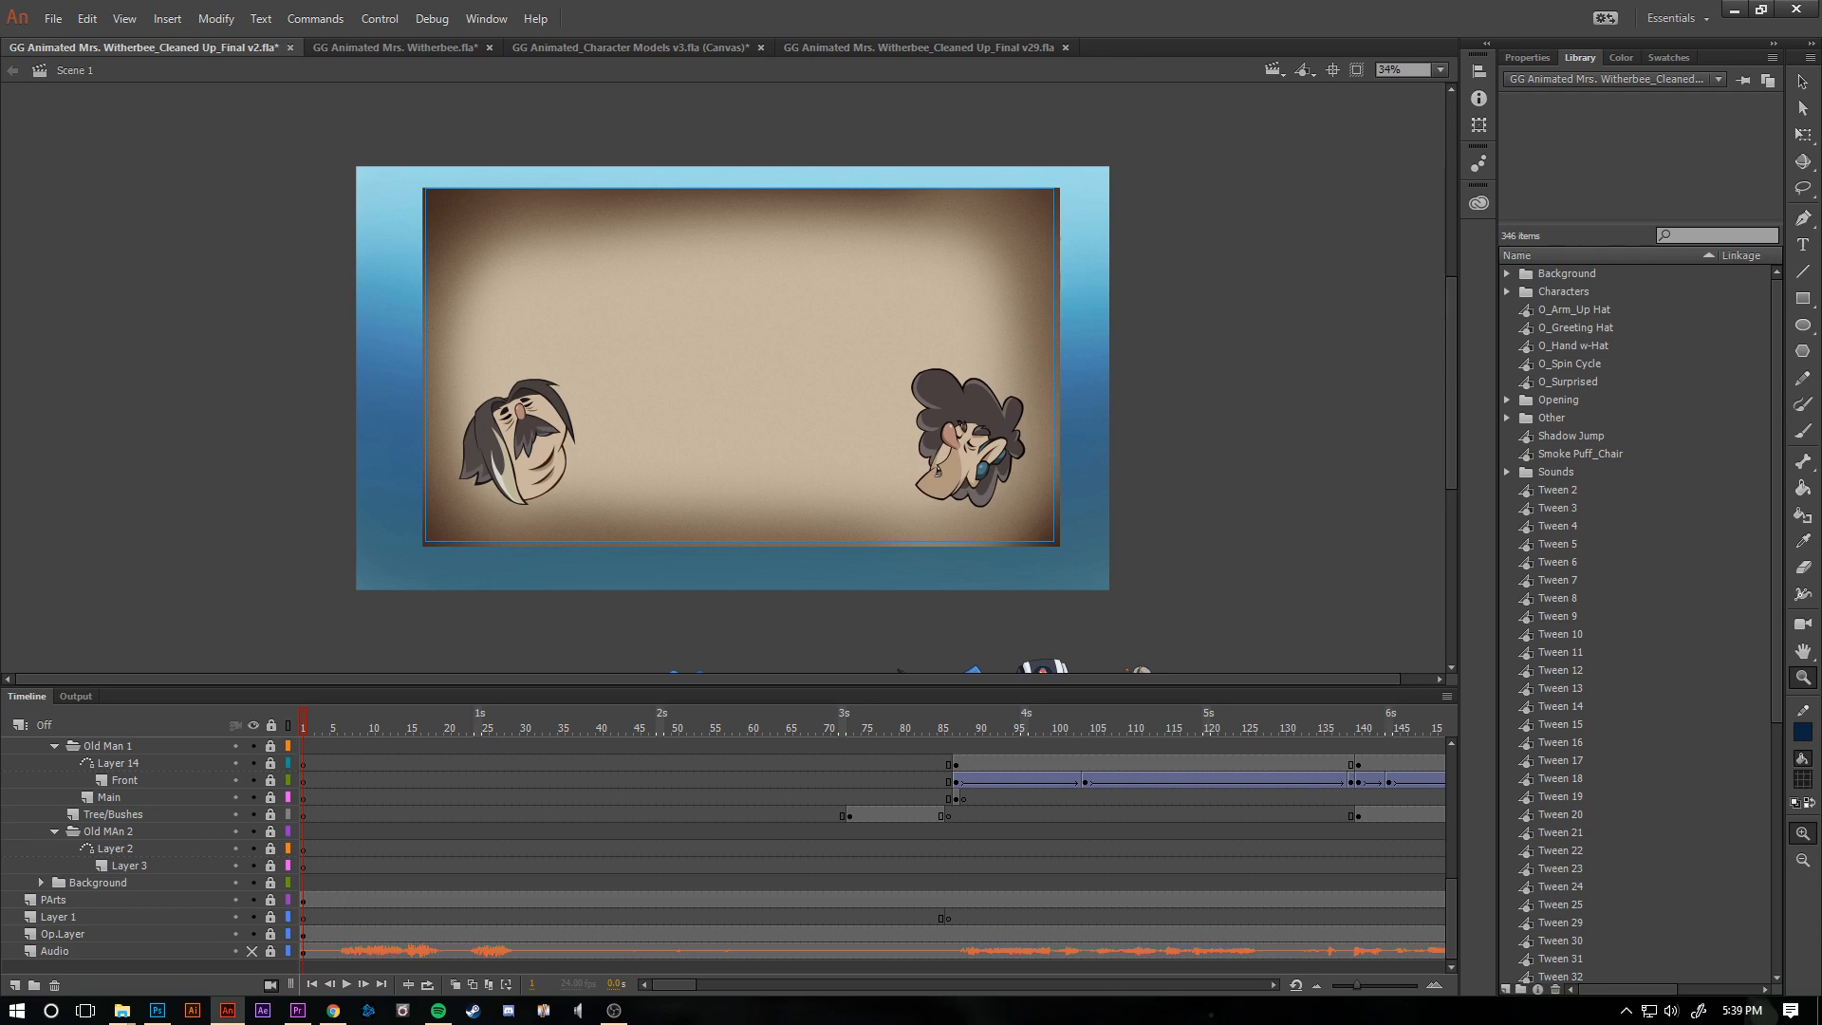
# - Examine the row of old man flip poses among the character parts below the stage
pyautogui.scroll(-5, 721, 380)
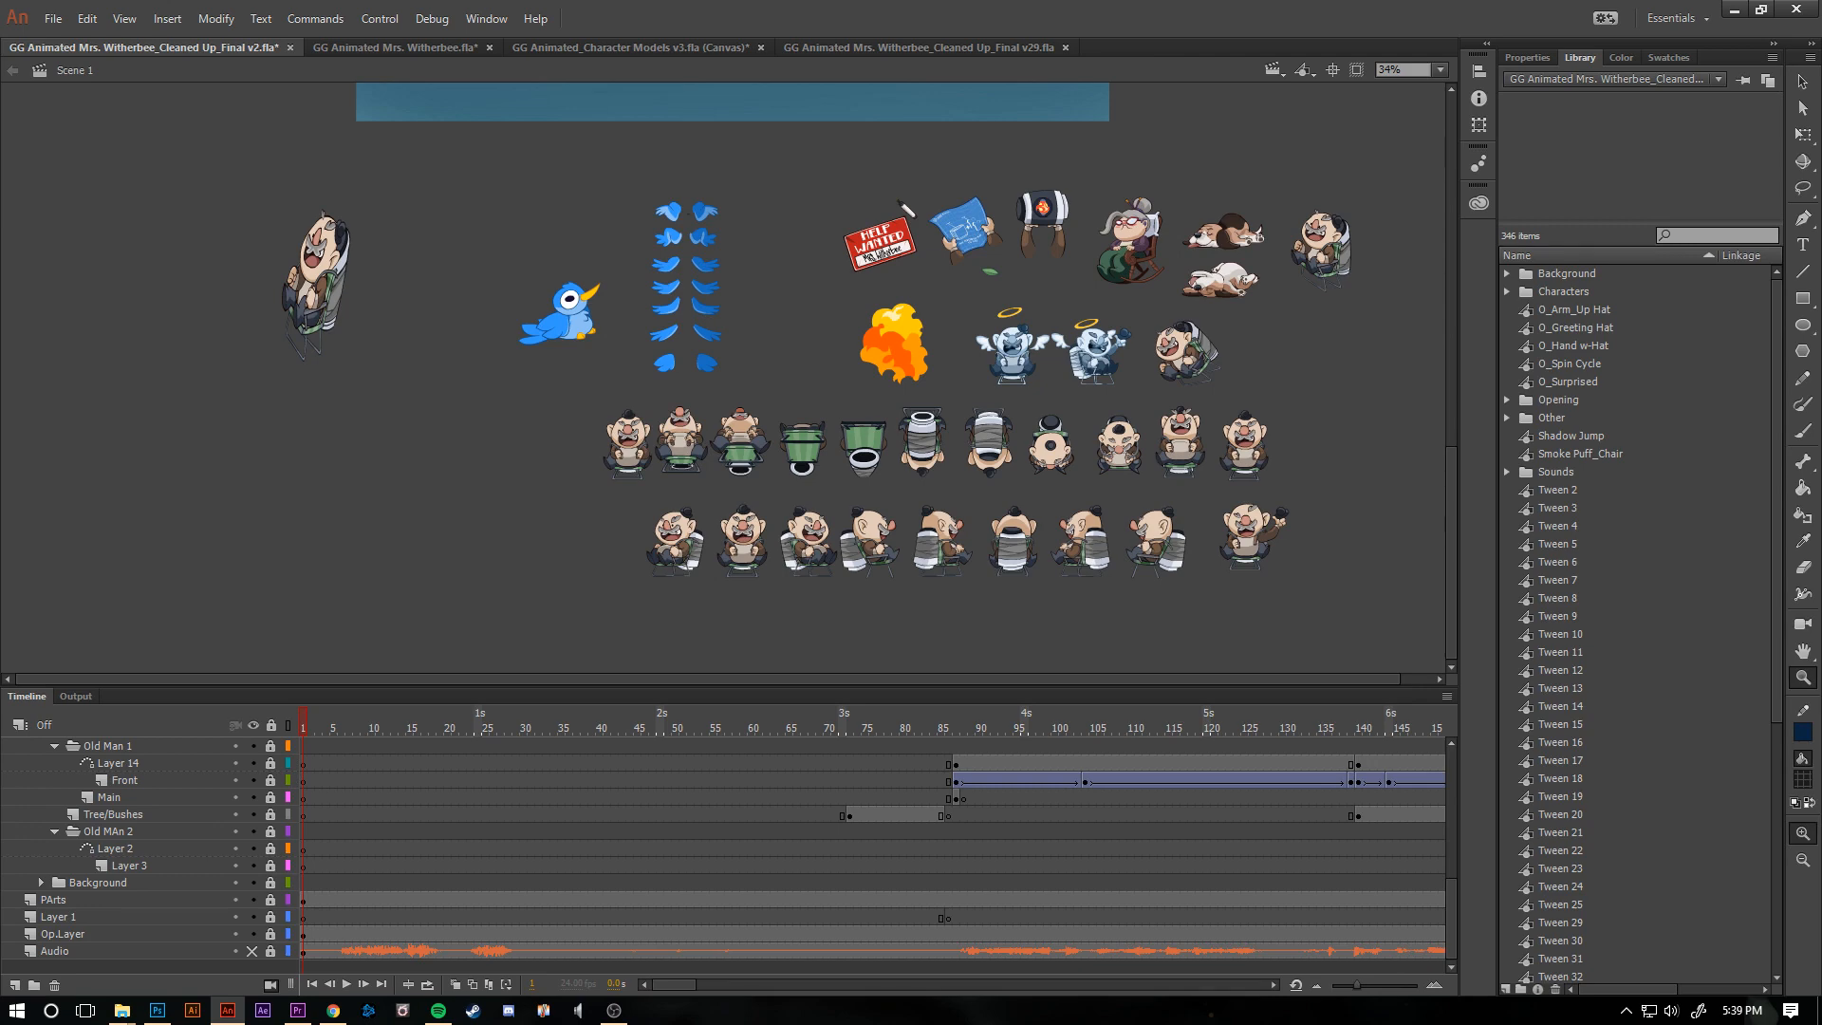
pyautogui.hotkey('ctrl', '=')
pyautogui.hotkey('ctrl', '=')
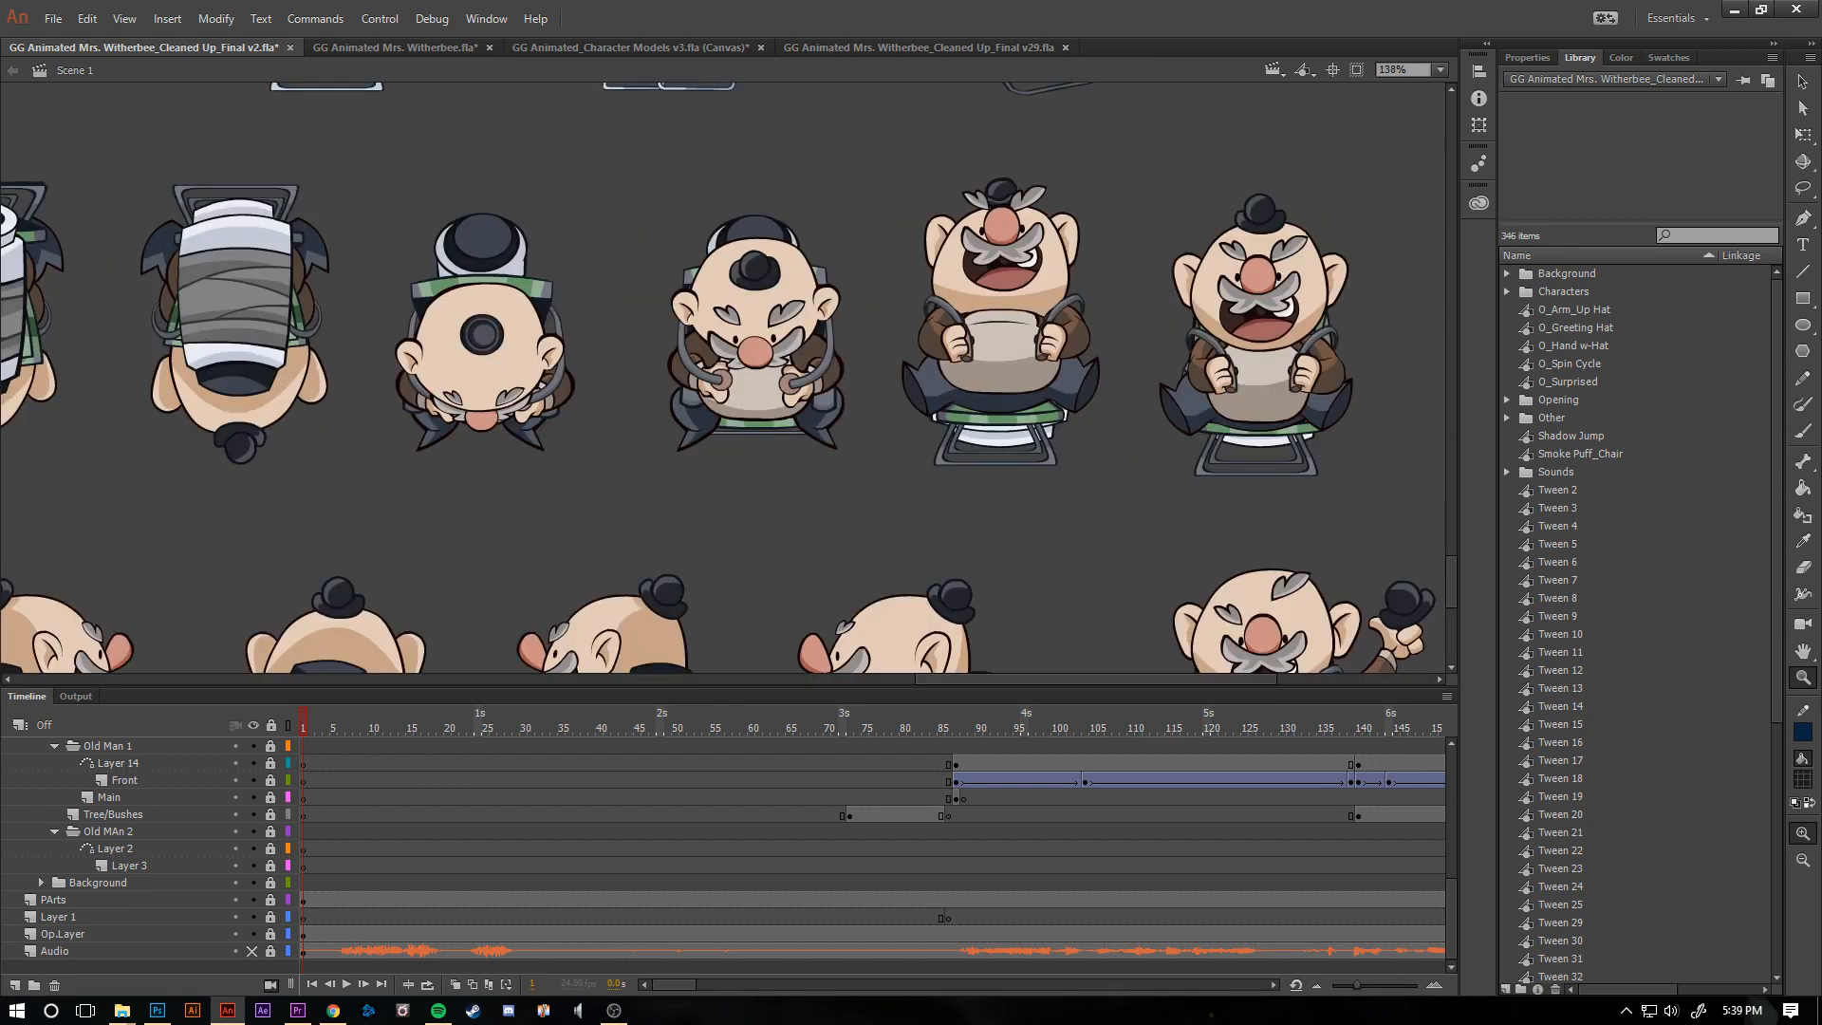
pyautogui.hscroll(-10, 721, 380)
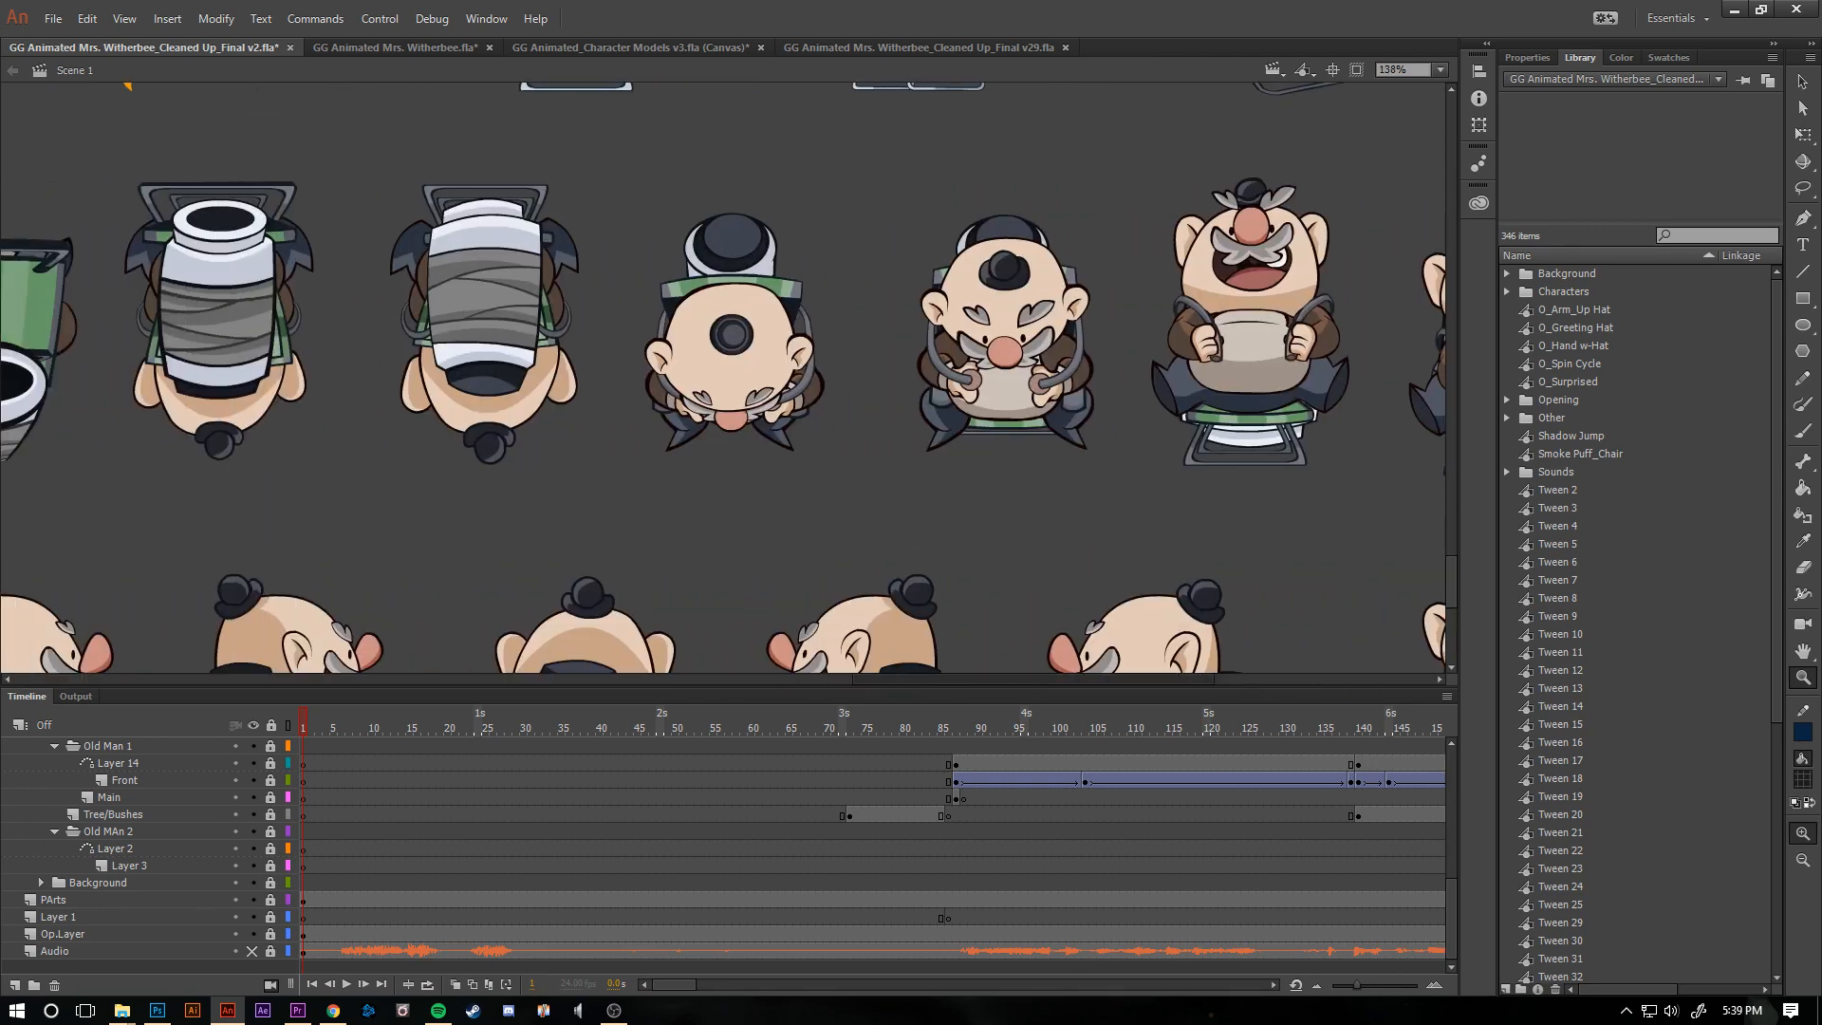
pyautogui.hscroll(-15, 721, 379)
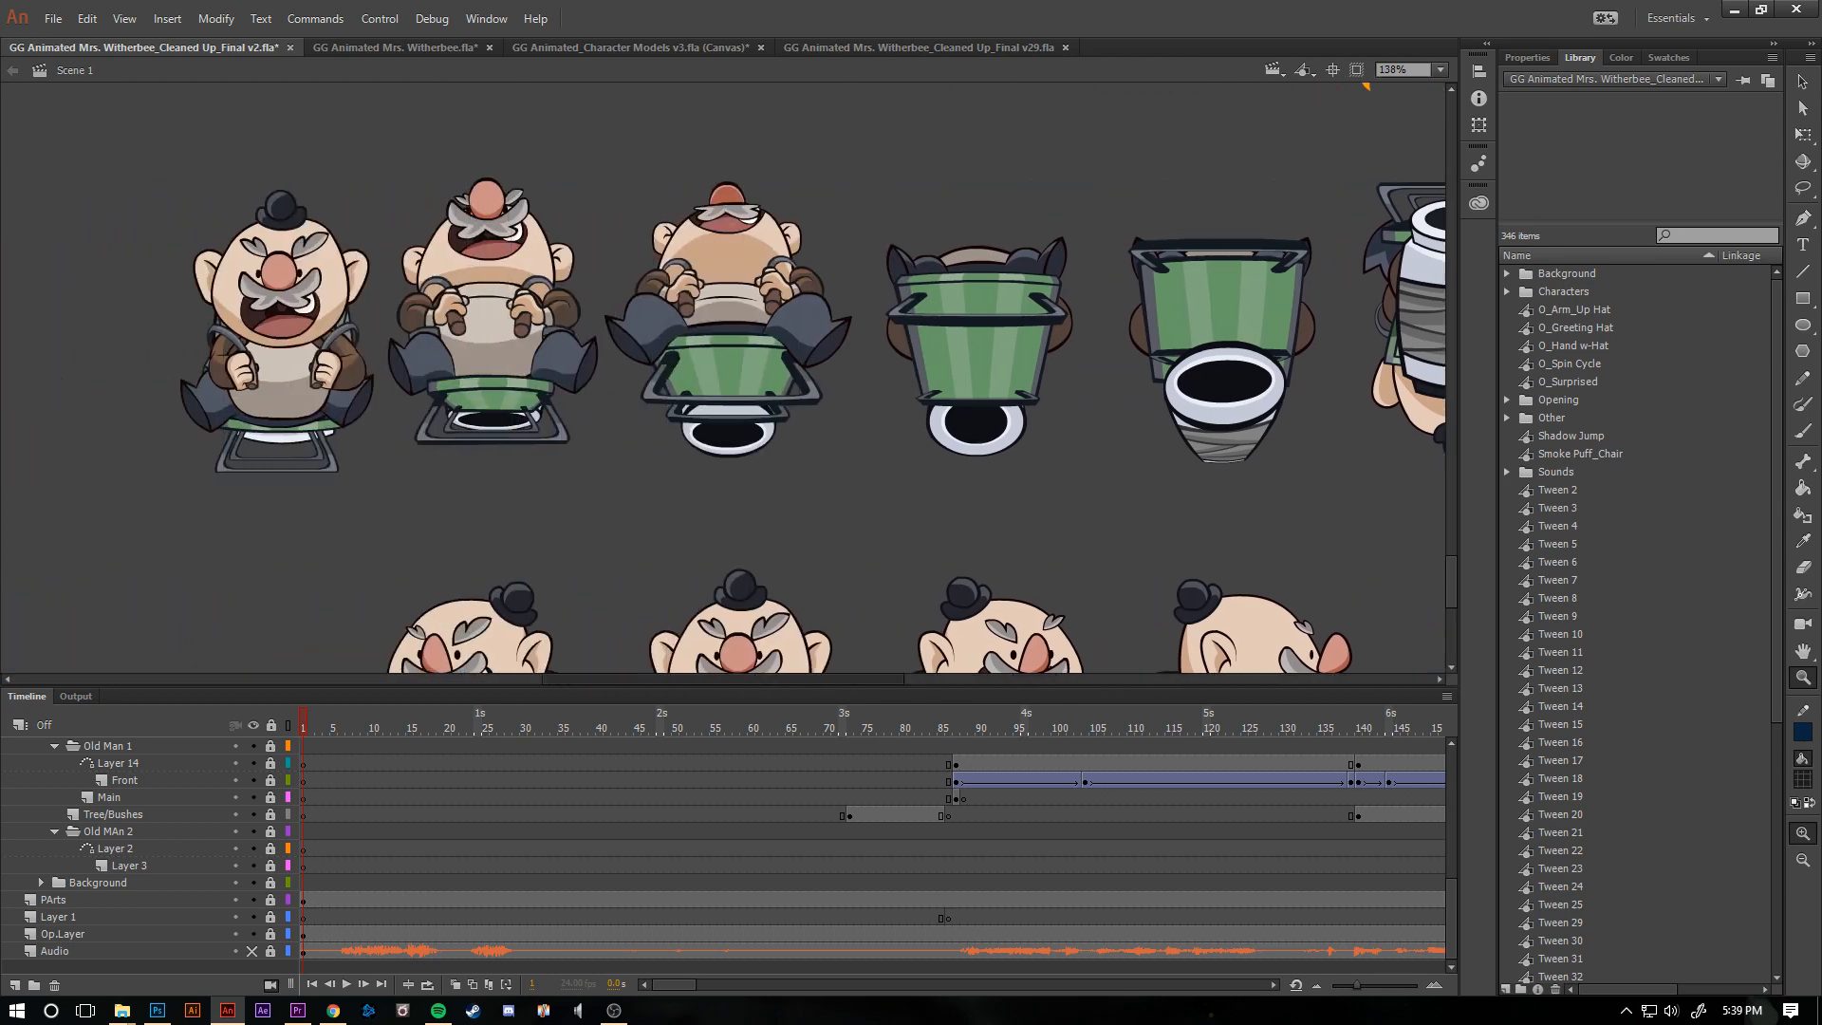
pyautogui.hscroll(20, 721, 380)
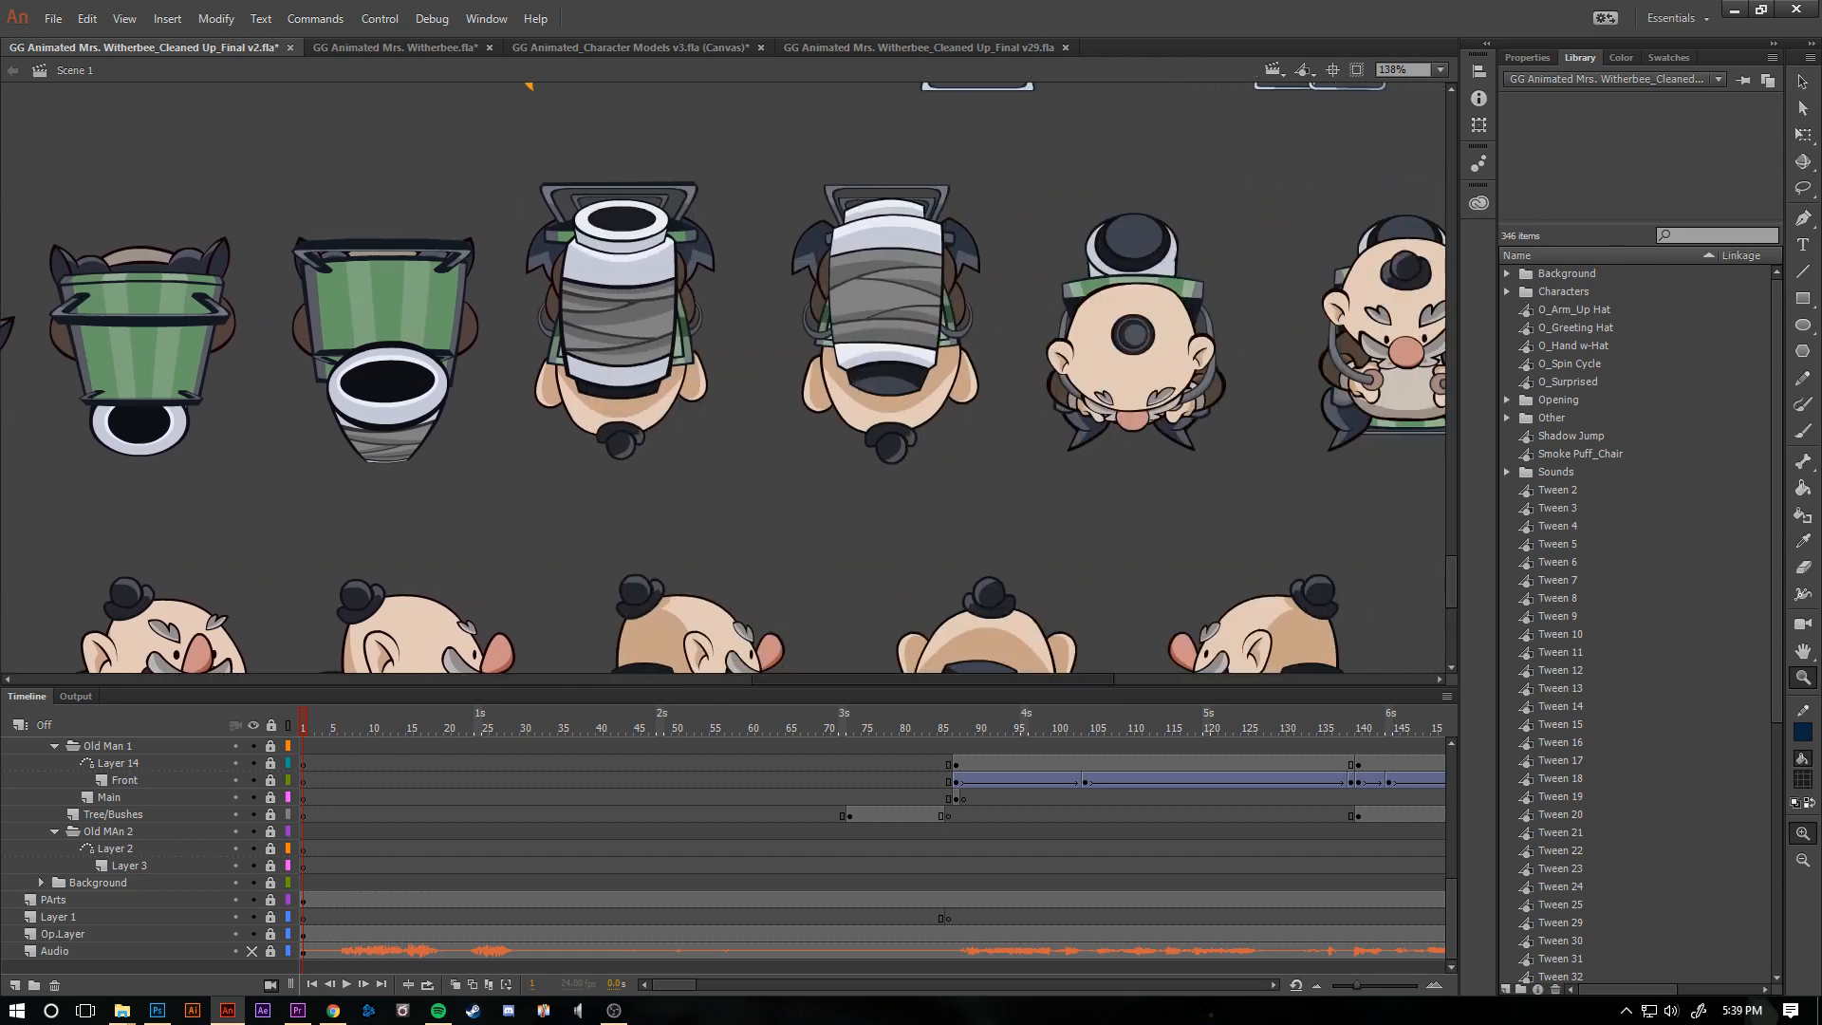
pyautogui.hscroll(10, 721, 380)
# - Examine the old man's seated turnaround and raised-hat poses, and return to an overview of all the parts
pyautogui.scroll(-5, 722, 380)
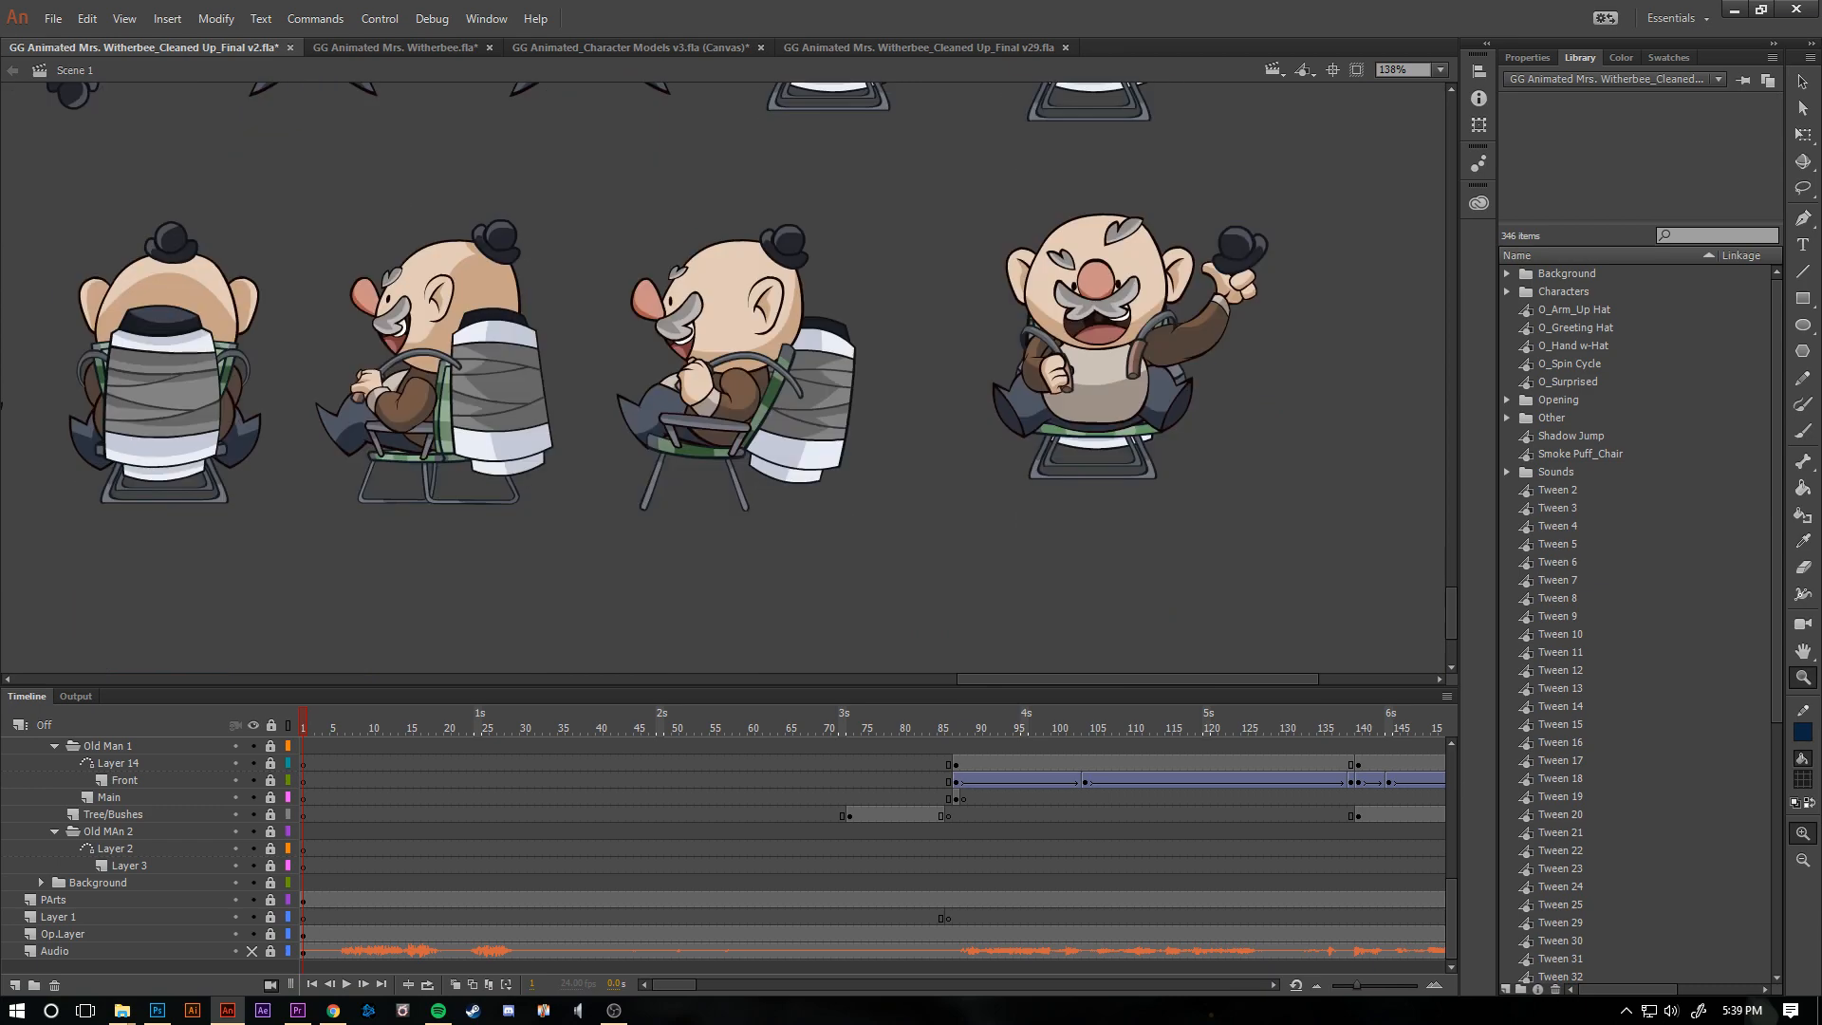
pyautogui.hscroll(-20, 722, 379)
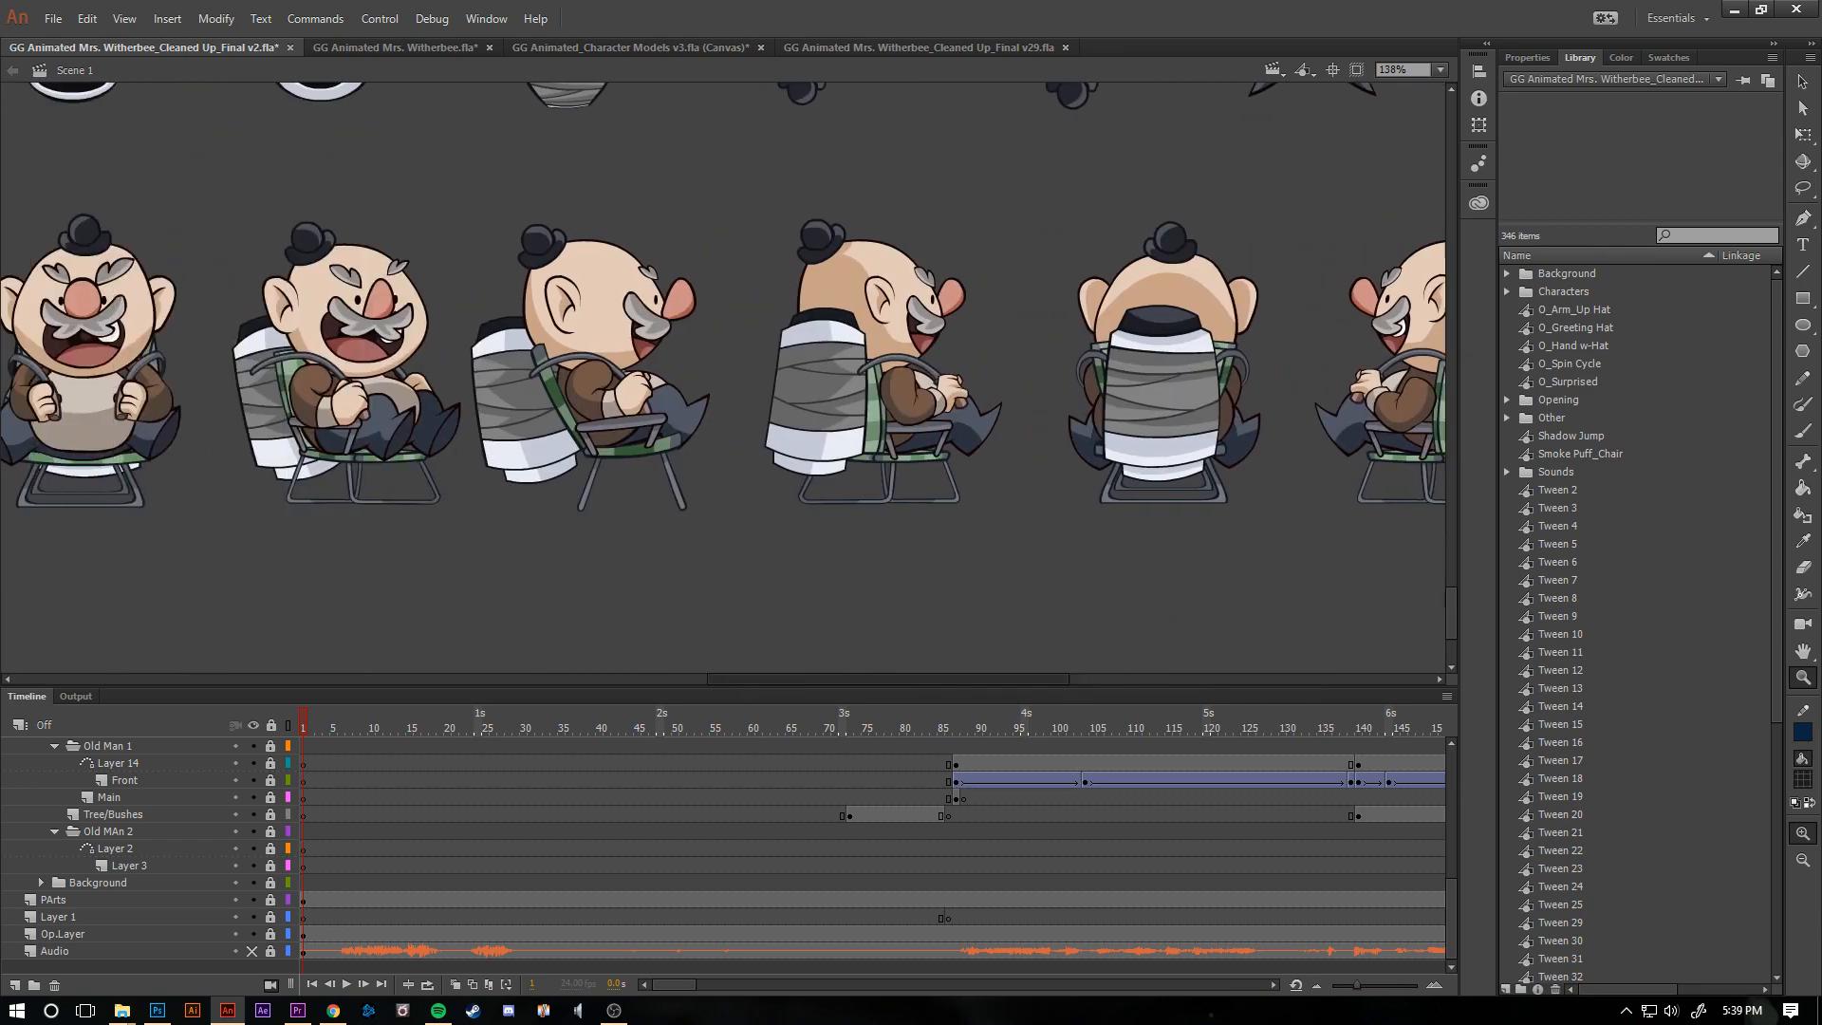
pyautogui.hscroll(-8, 721, 380)
pyautogui.scroll(6, 722, 379)
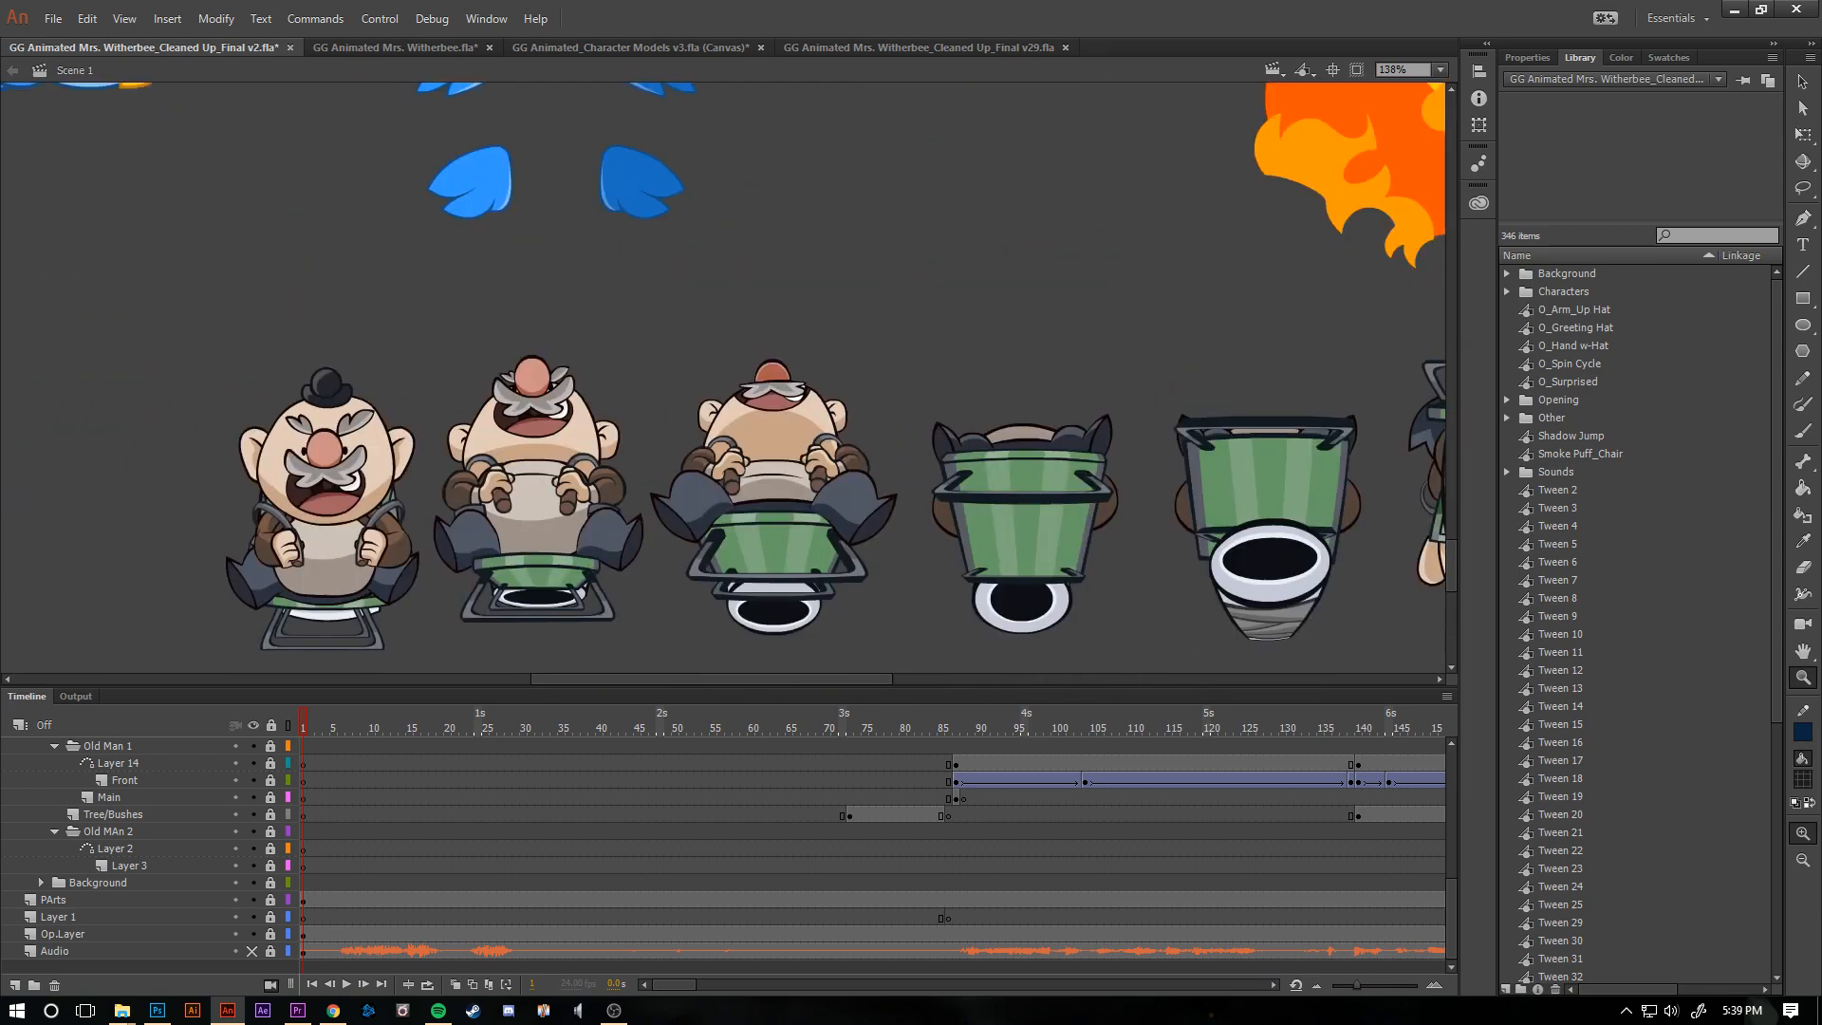
pyautogui.scroll(15, 1411, 418)
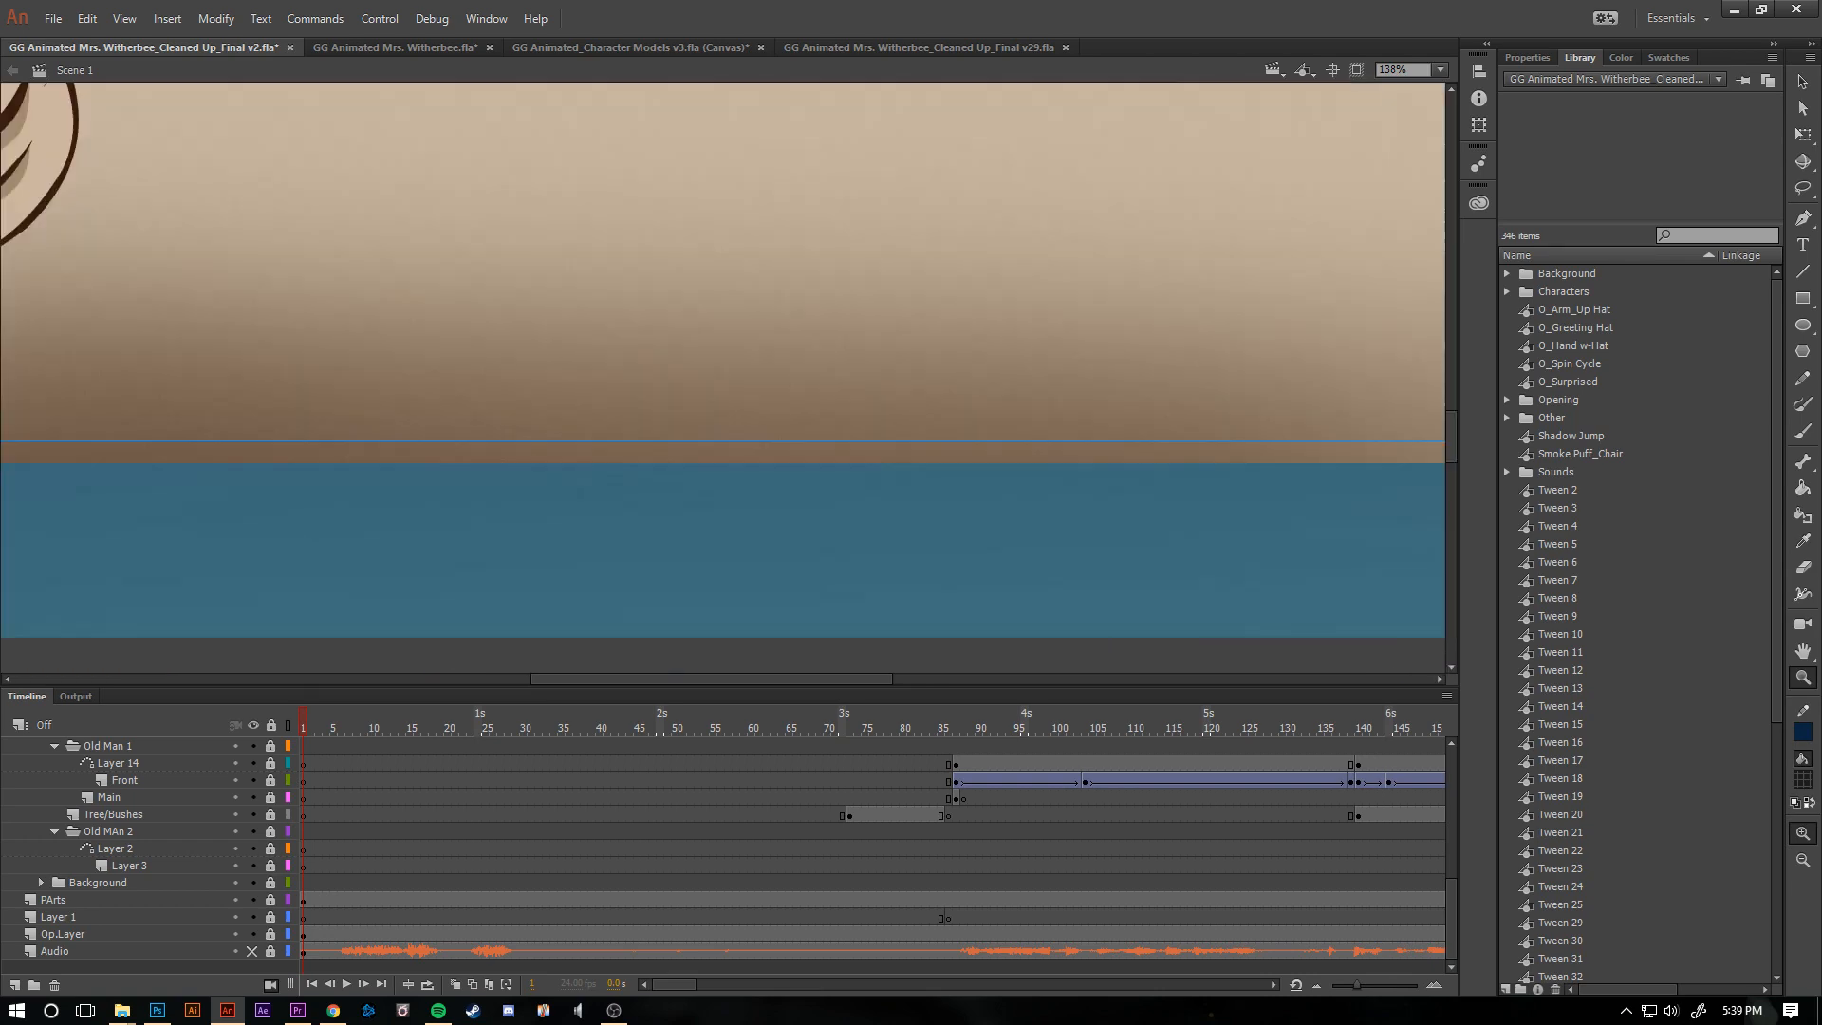
pyautogui.hotkey('ctrl', '-')
pyautogui.hotkey('ctrl', '-')
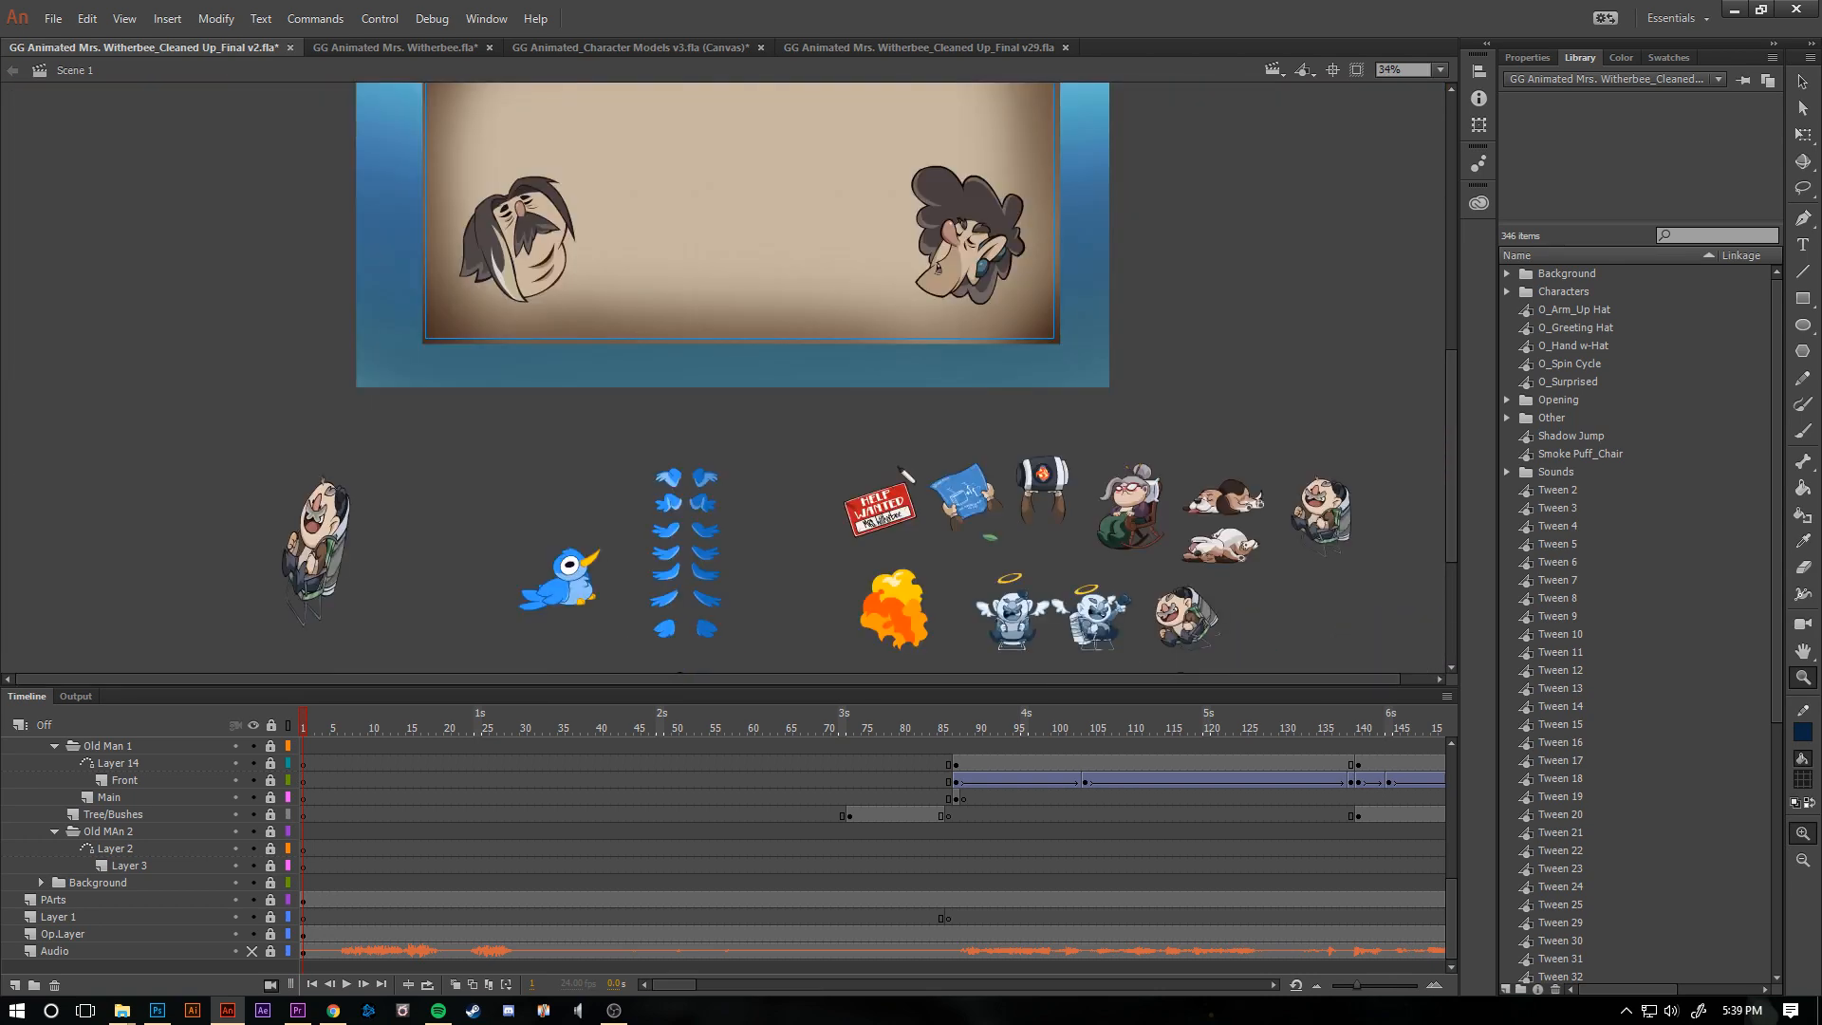
# - Play the cleaned-up scene from frame 1, go back to about frame 122, and play on to the later shots
pyautogui.scroll(4, 722, 380)
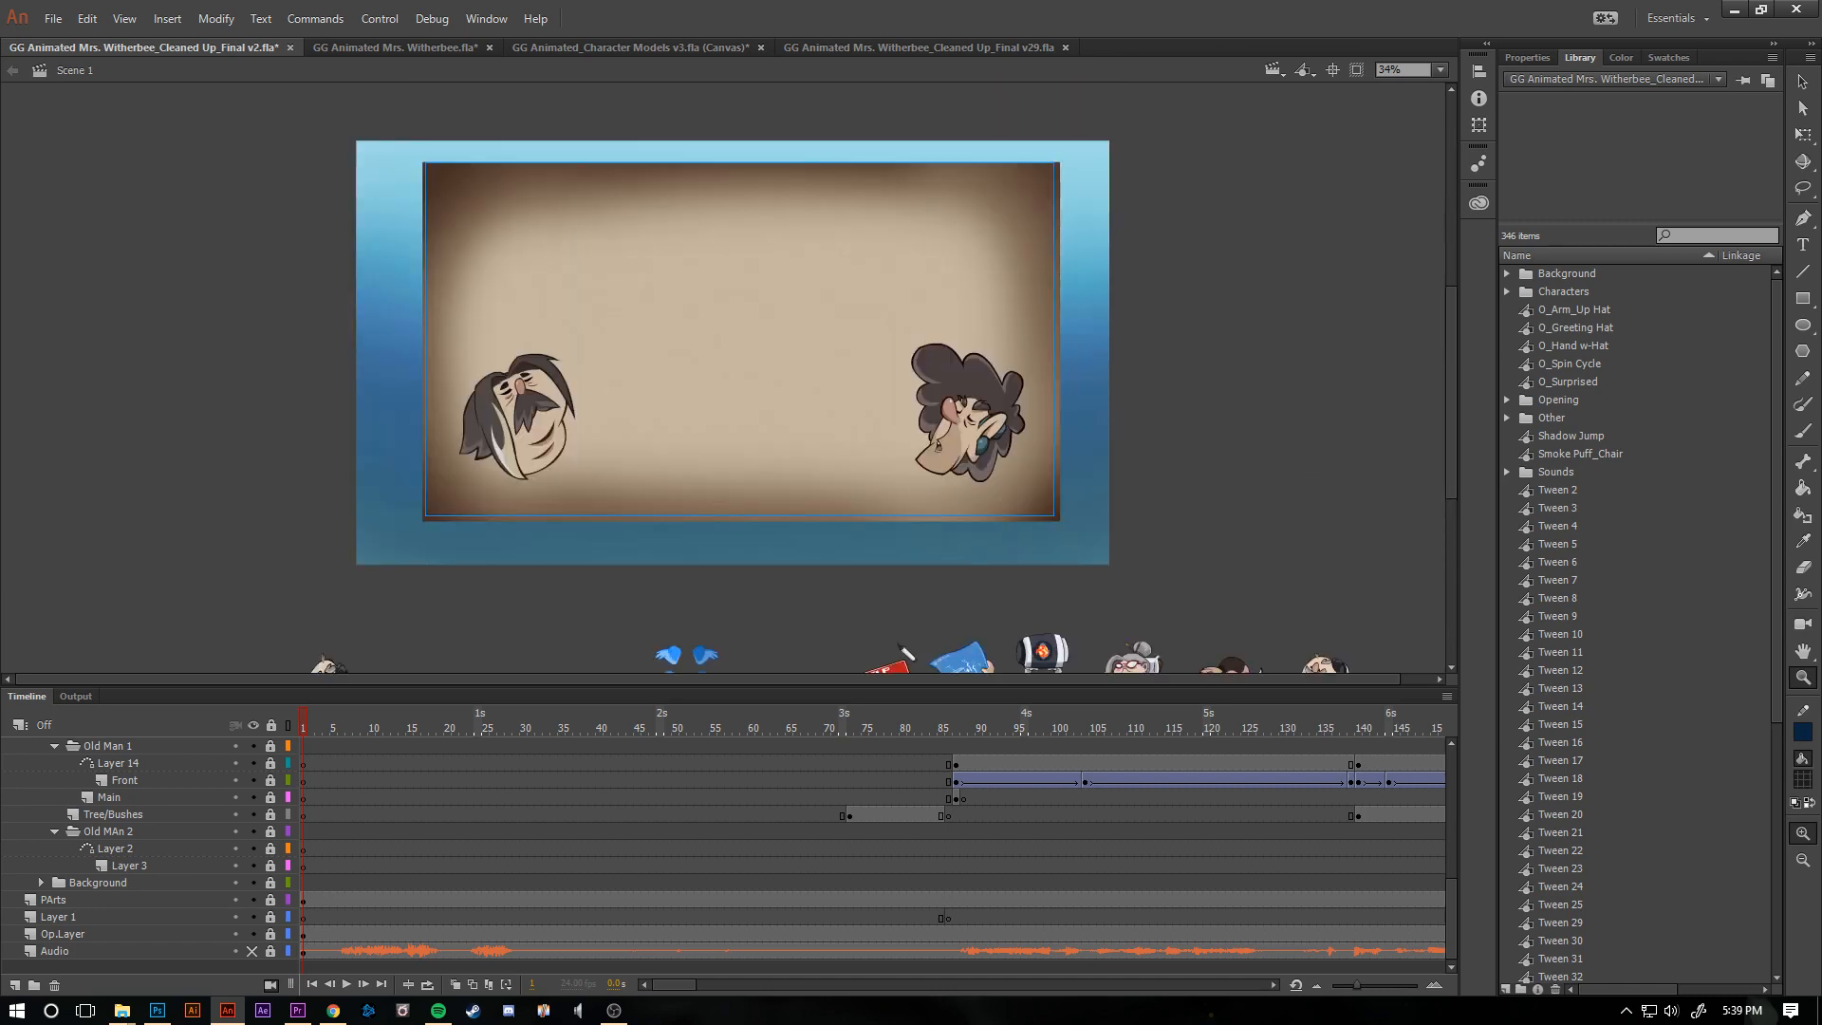
pyautogui.press('Return')
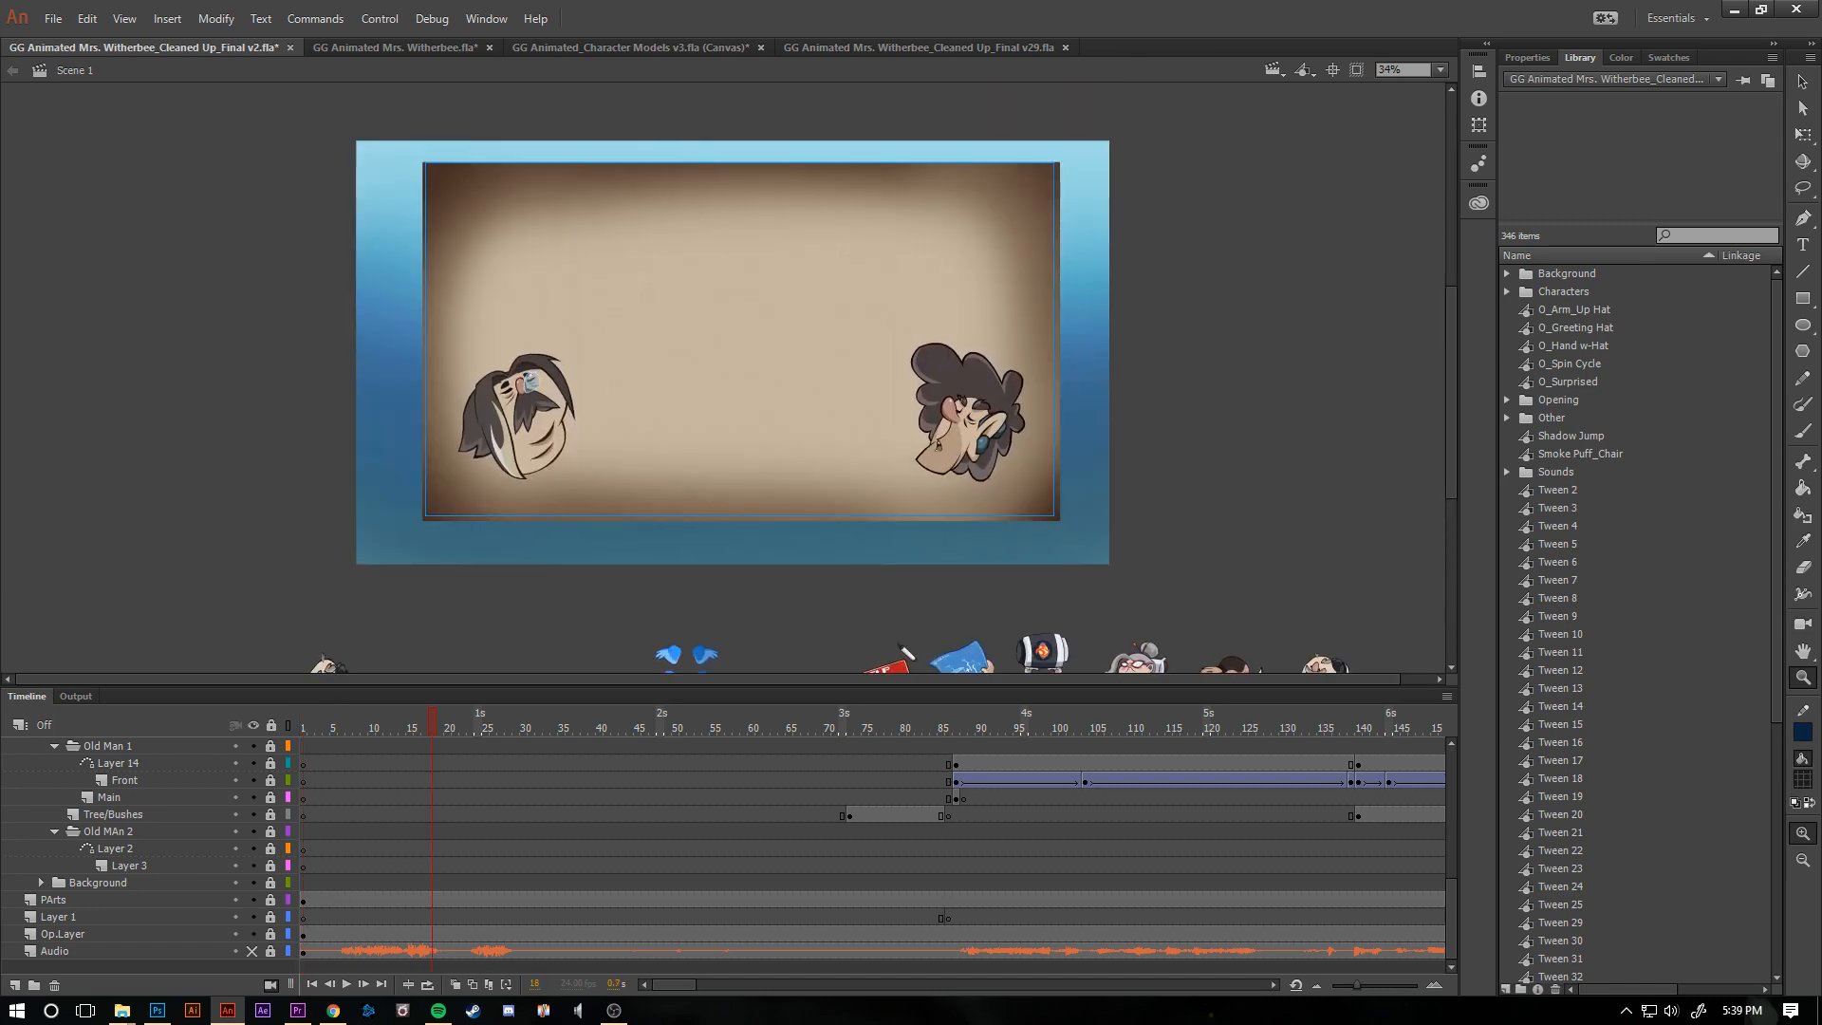
pyautogui.press('Return')
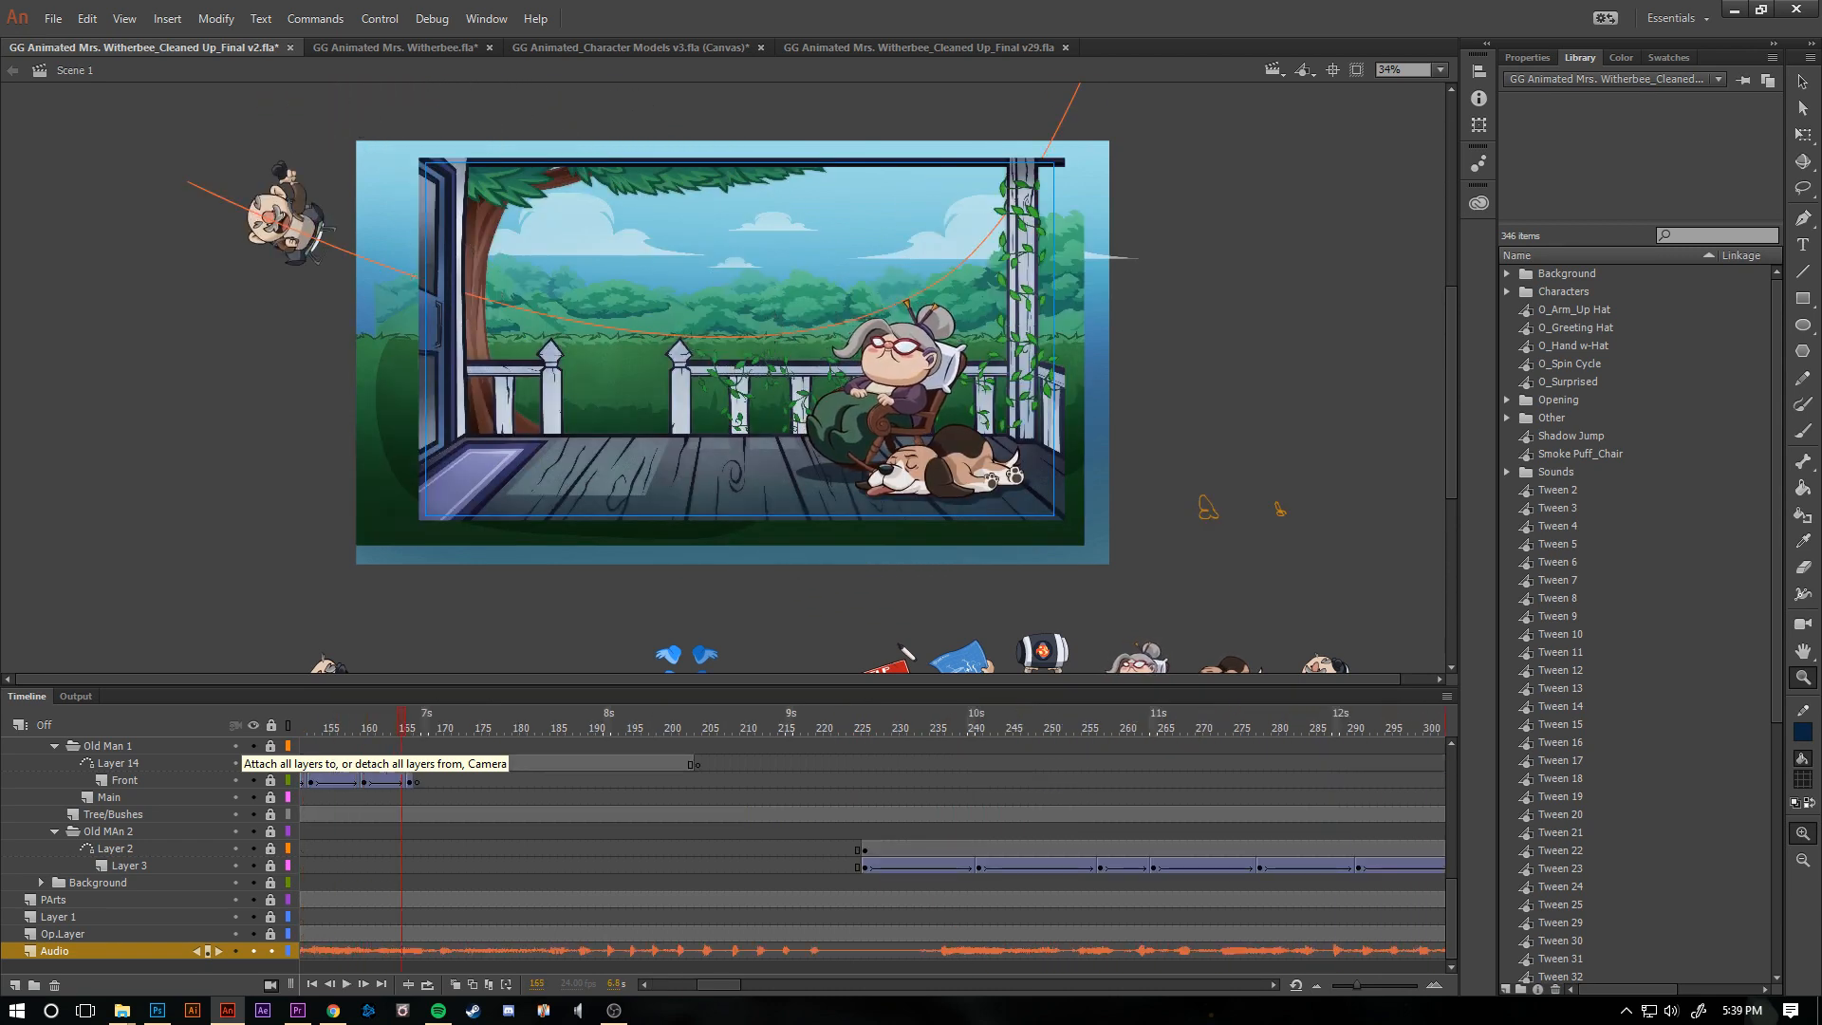
pyautogui.moveTo(630, 727); pyautogui.dragTo(340, 726)
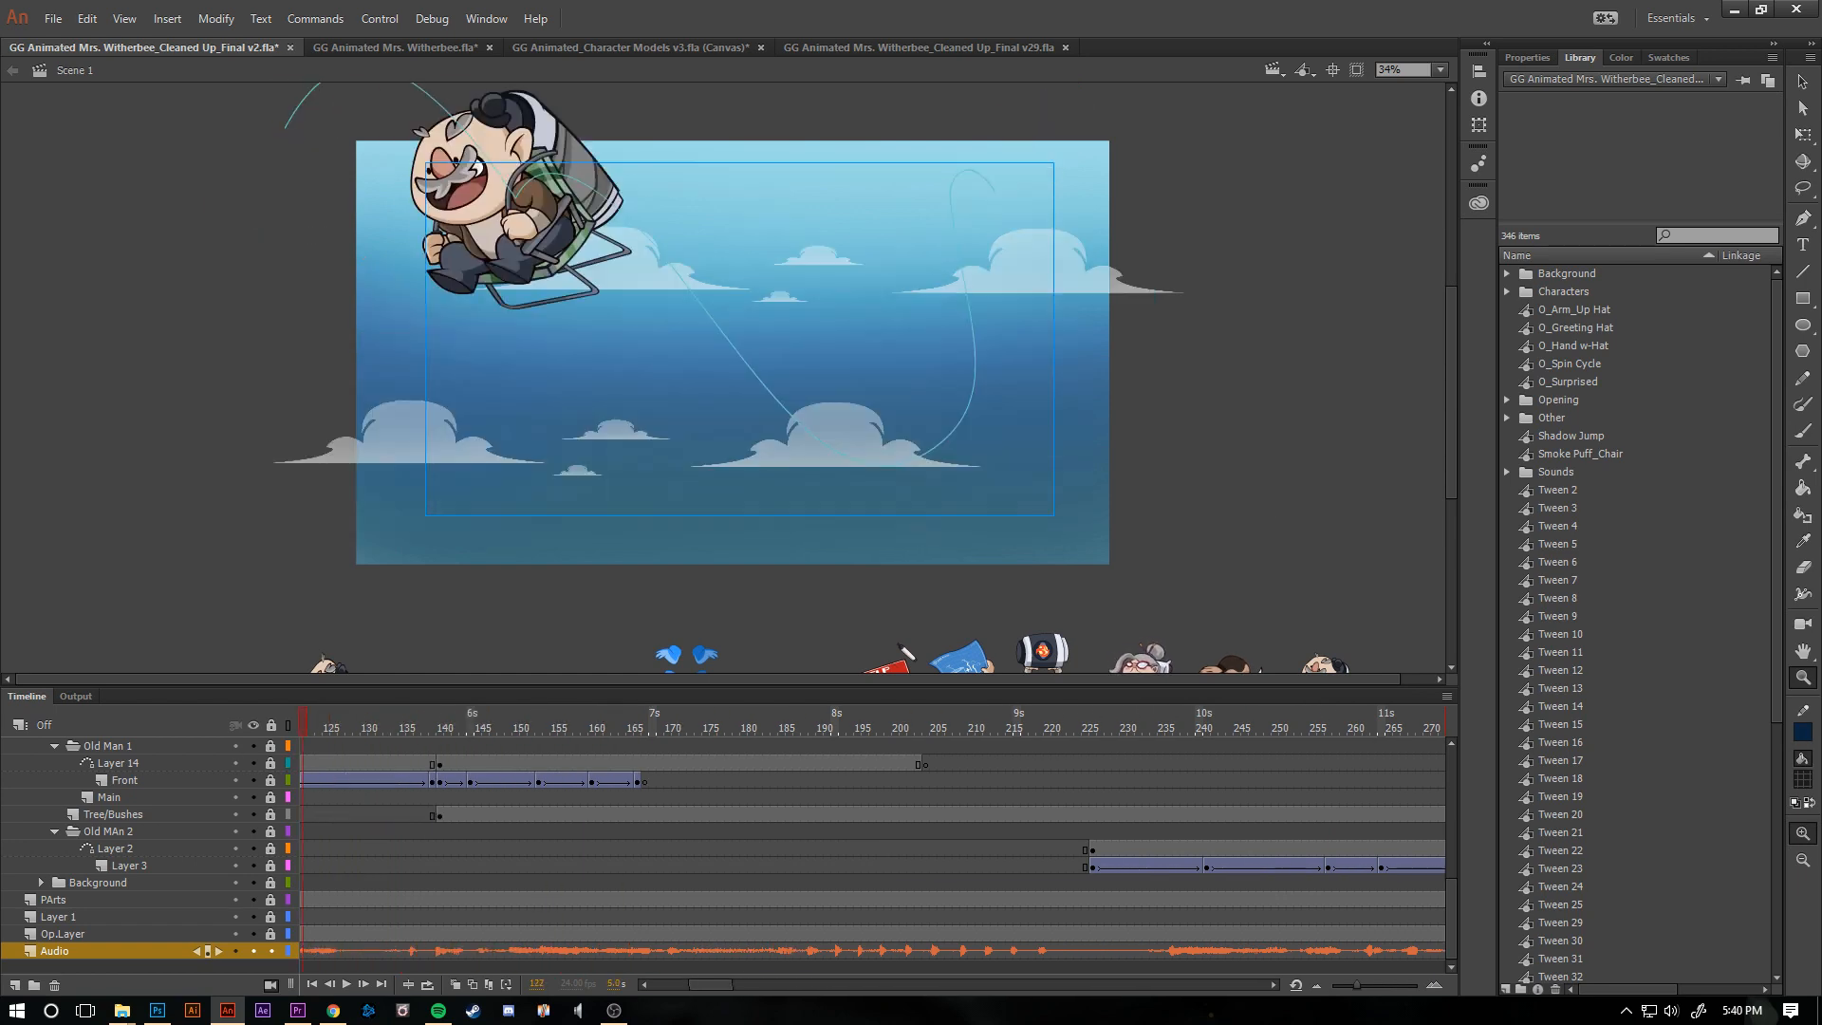
pyautogui.press('Return')
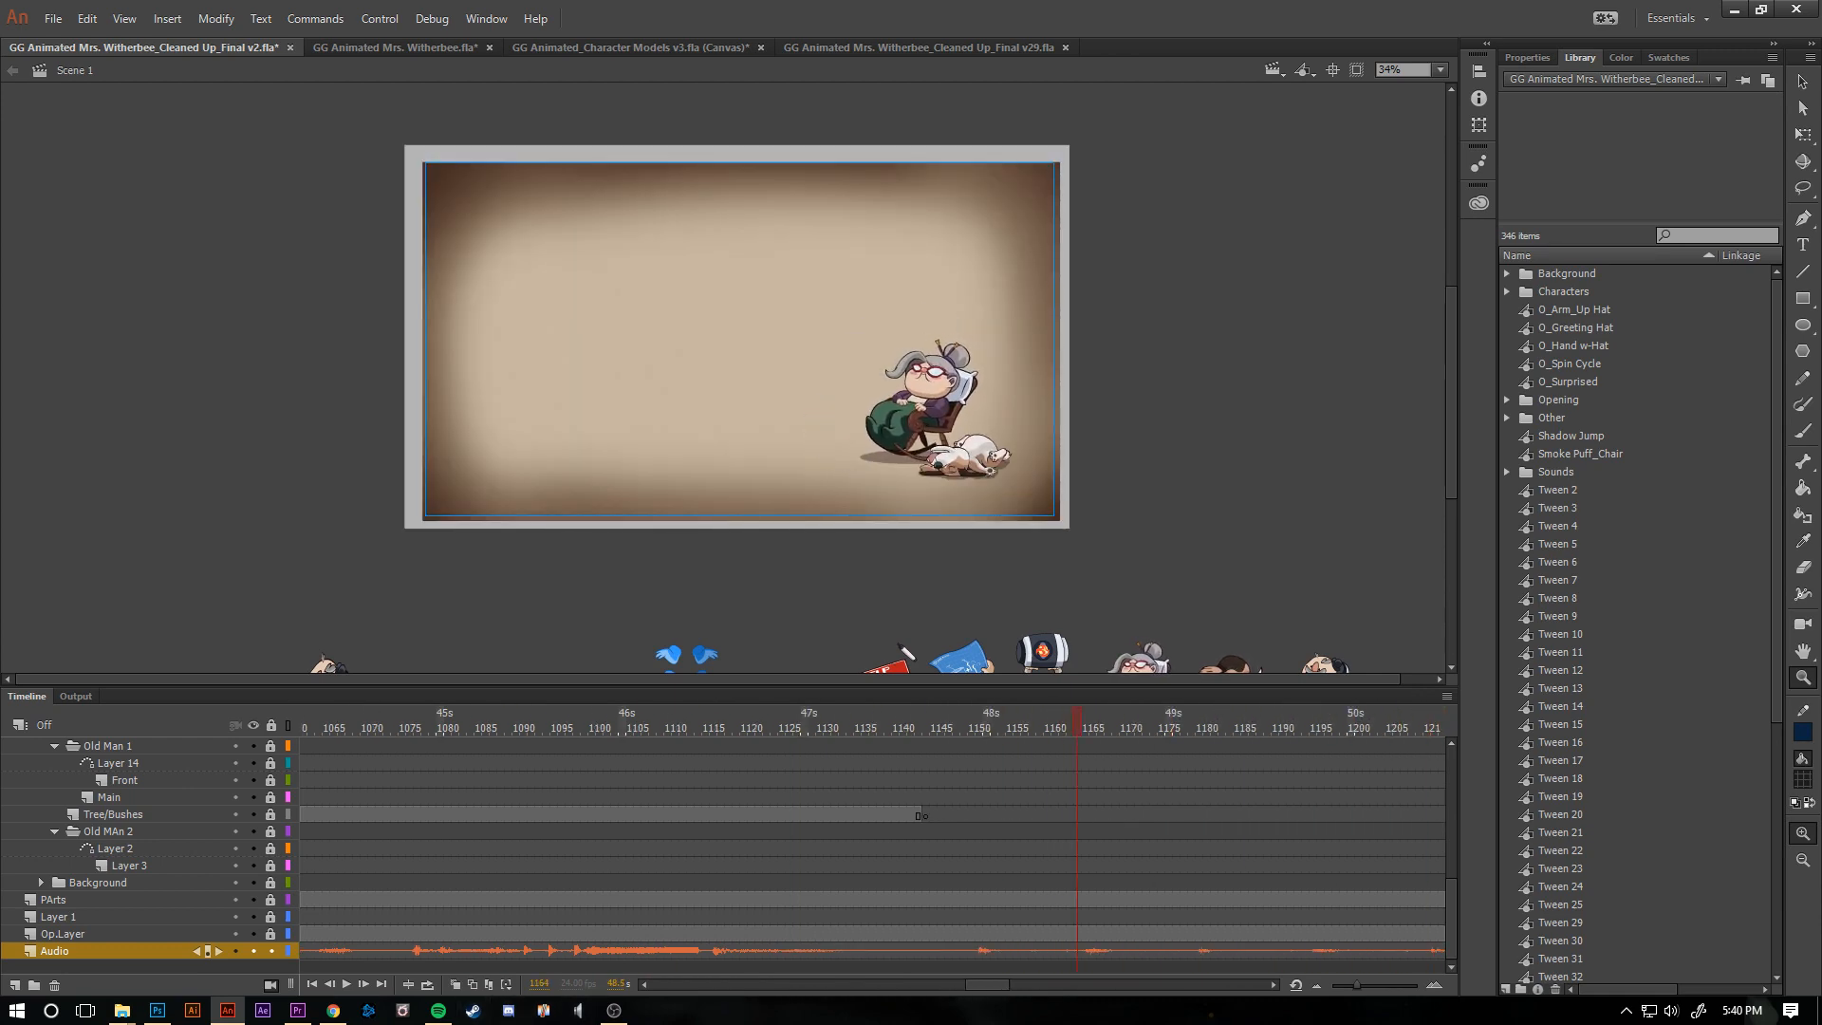
# - Switch to the document GG Animated Mrs. Witherbee_Cleaned Up_Final v29.fla and show the whole Help Wanted shot at frame 446
pyautogui.click(919, 48)
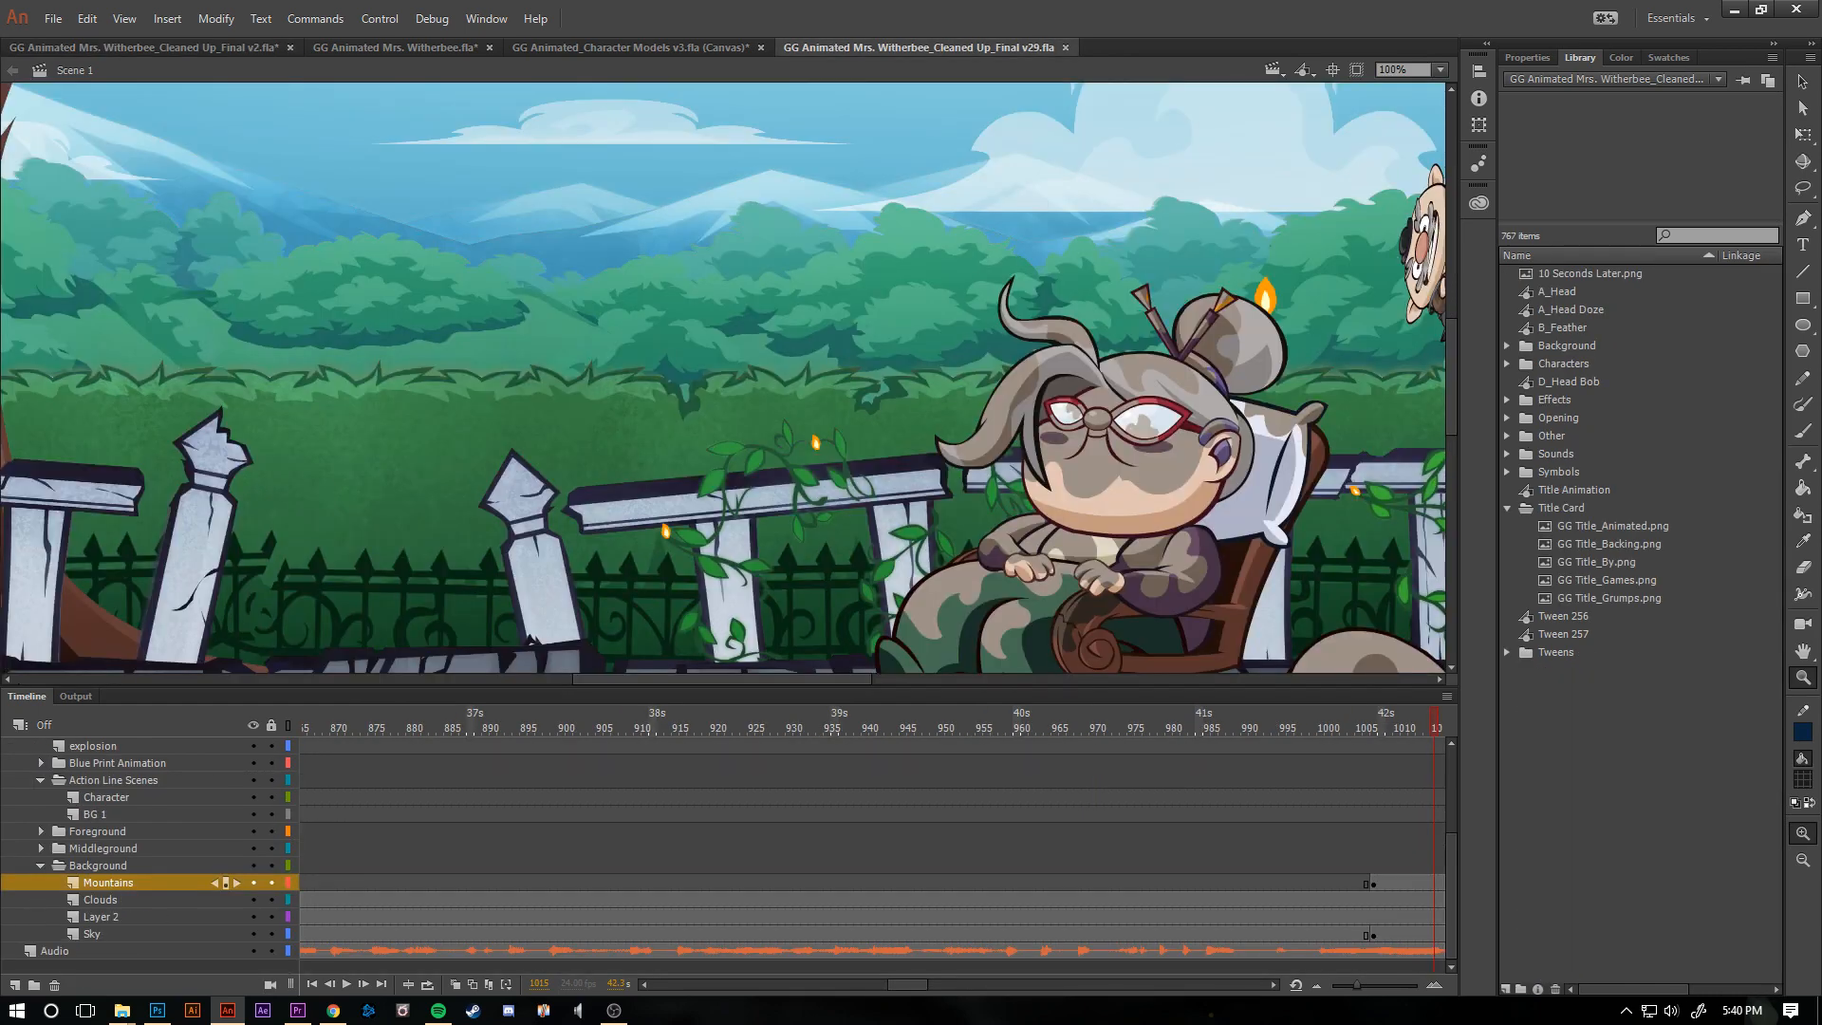
pyautogui.keyDown('alt'); pyautogui.click(913, 431); pyautogui.keyUp('alt')
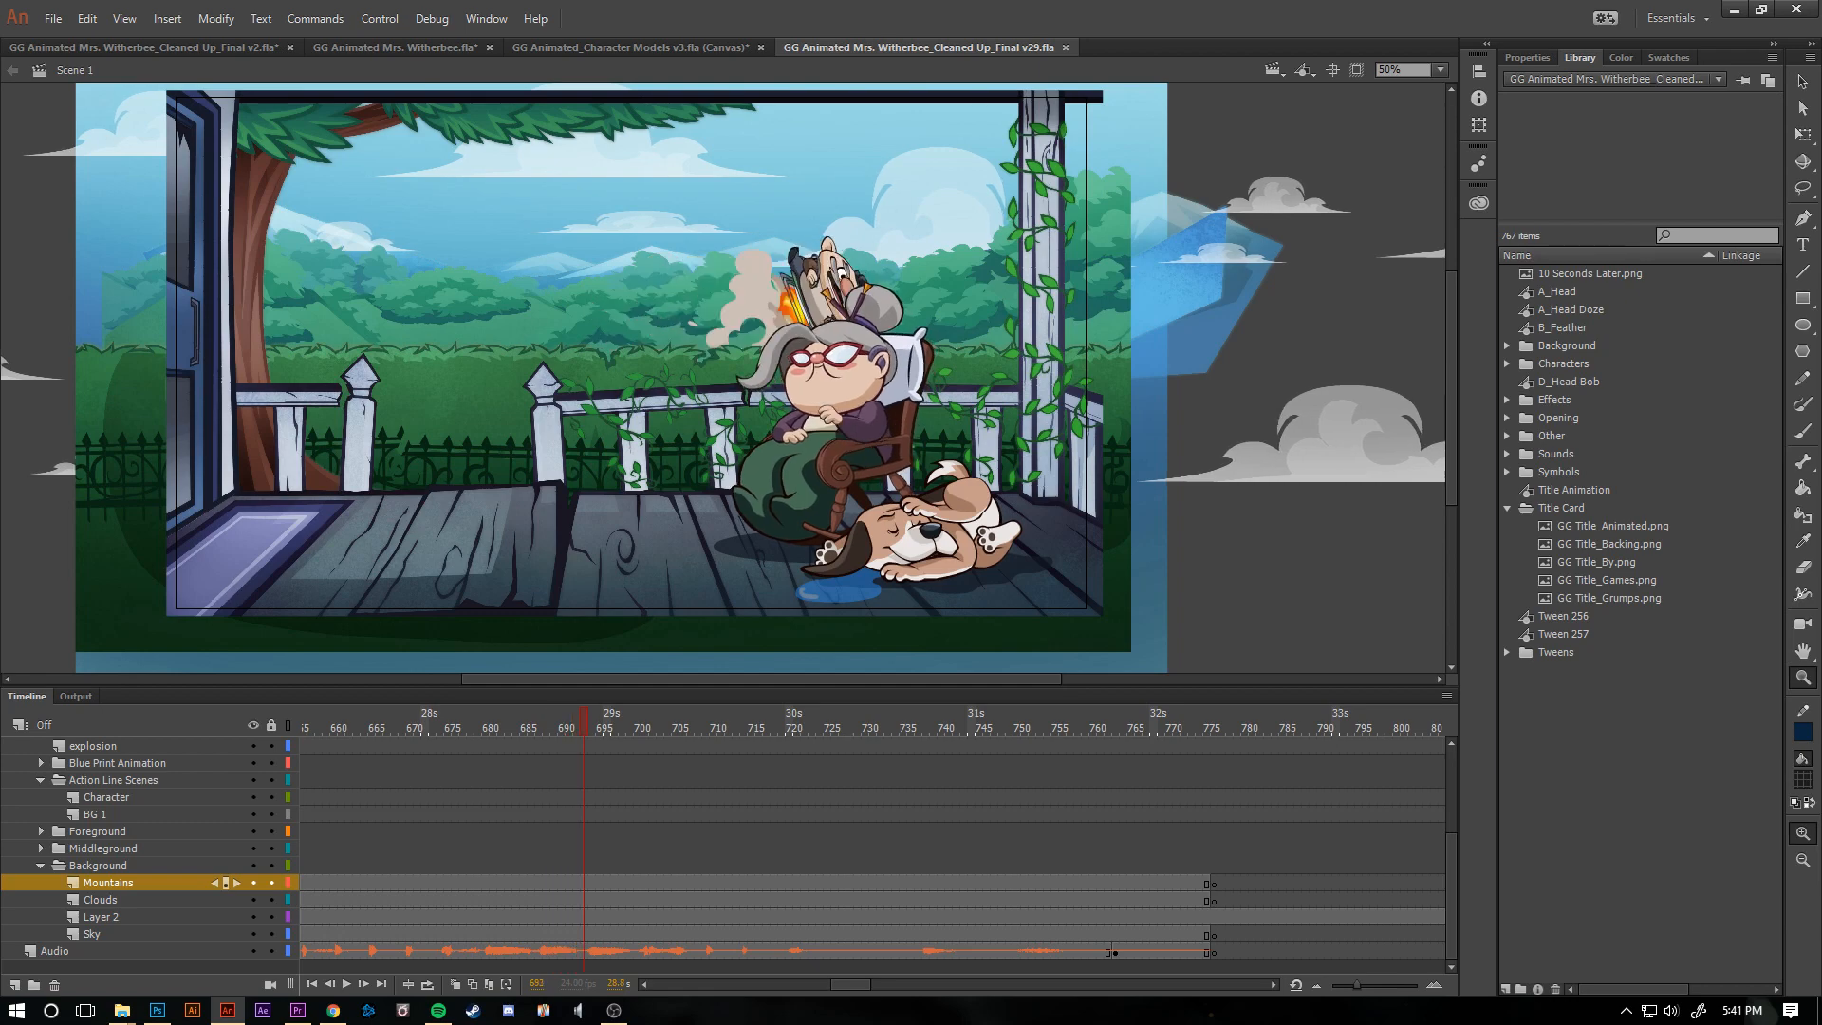
pyautogui.moveTo(622, 727); pyautogui.dragTo(304, 728)
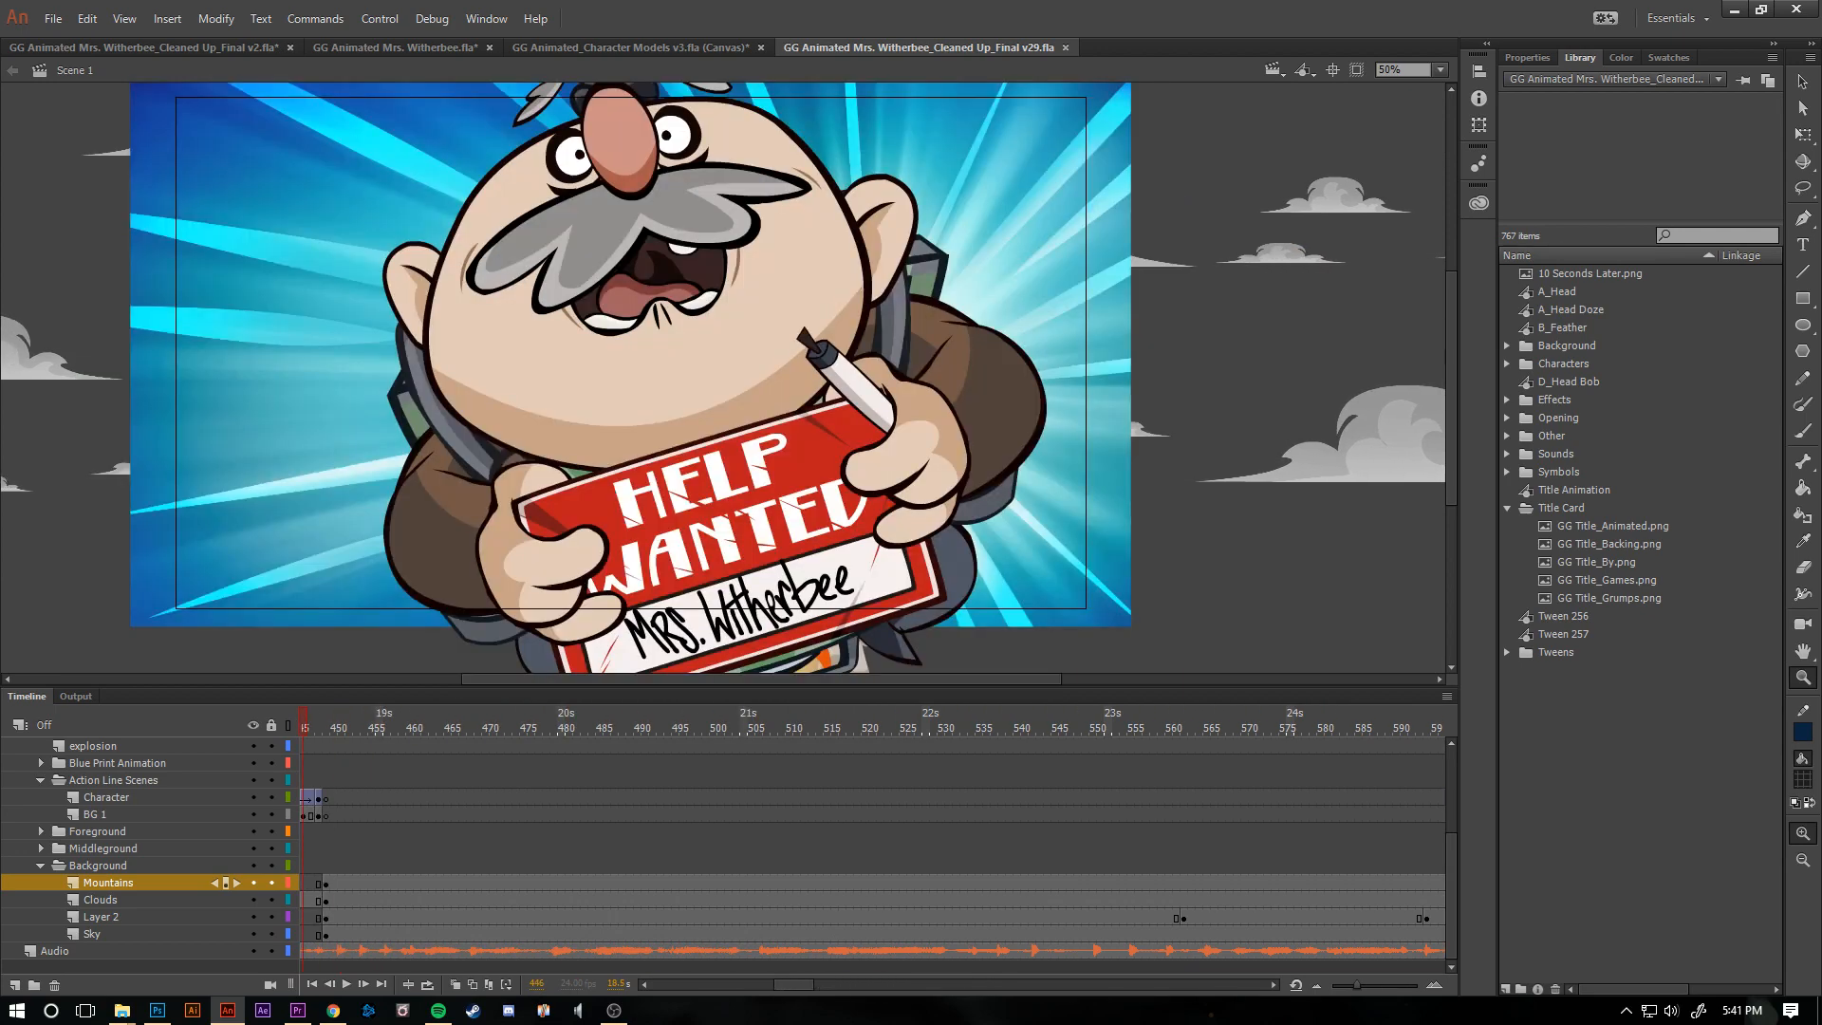
pyautogui.keyDown('alt'); pyautogui.click(474, 389); pyautogui.keyUp('alt')
# - Search the library for "lip" and preview the old man's flip symbols, propane lip sync symbols and OG_Lip Synch
pyautogui.click(1719, 235)
pyautogui.write('lip')
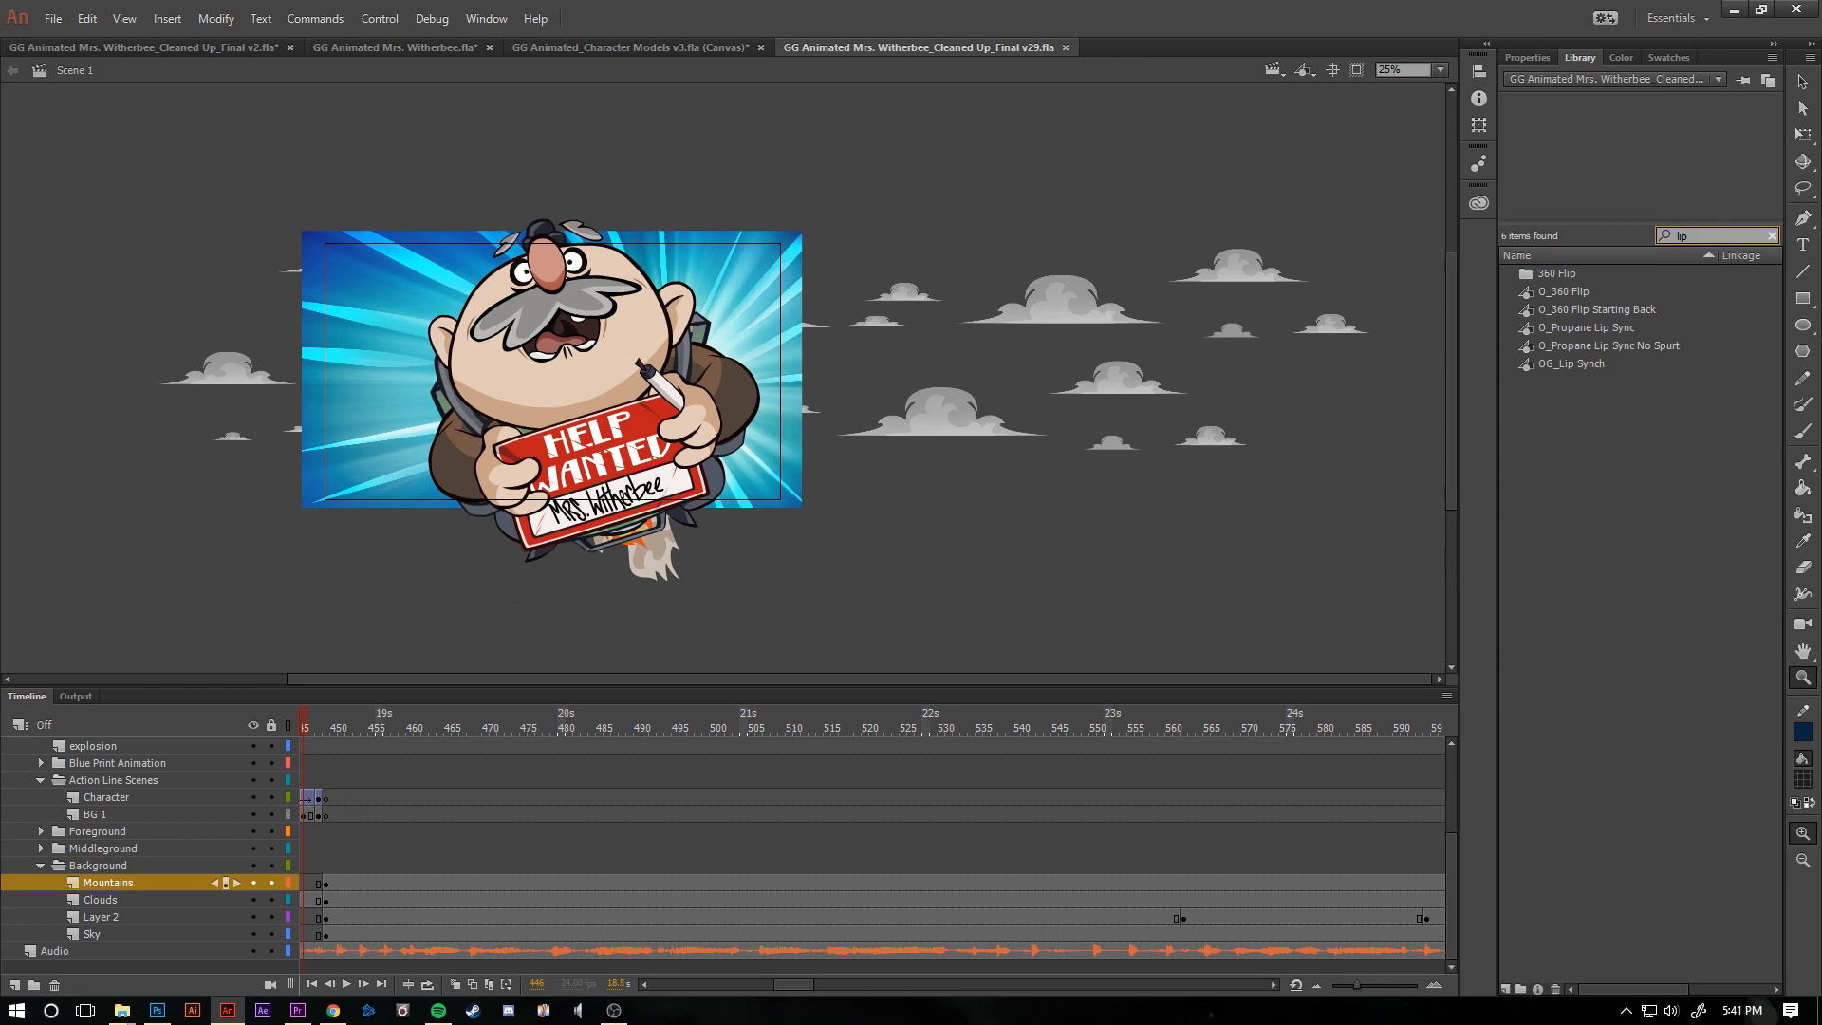
pyautogui.click(1566, 310)
pyautogui.click(1566, 345)
pyautogui.click(1562, 364)
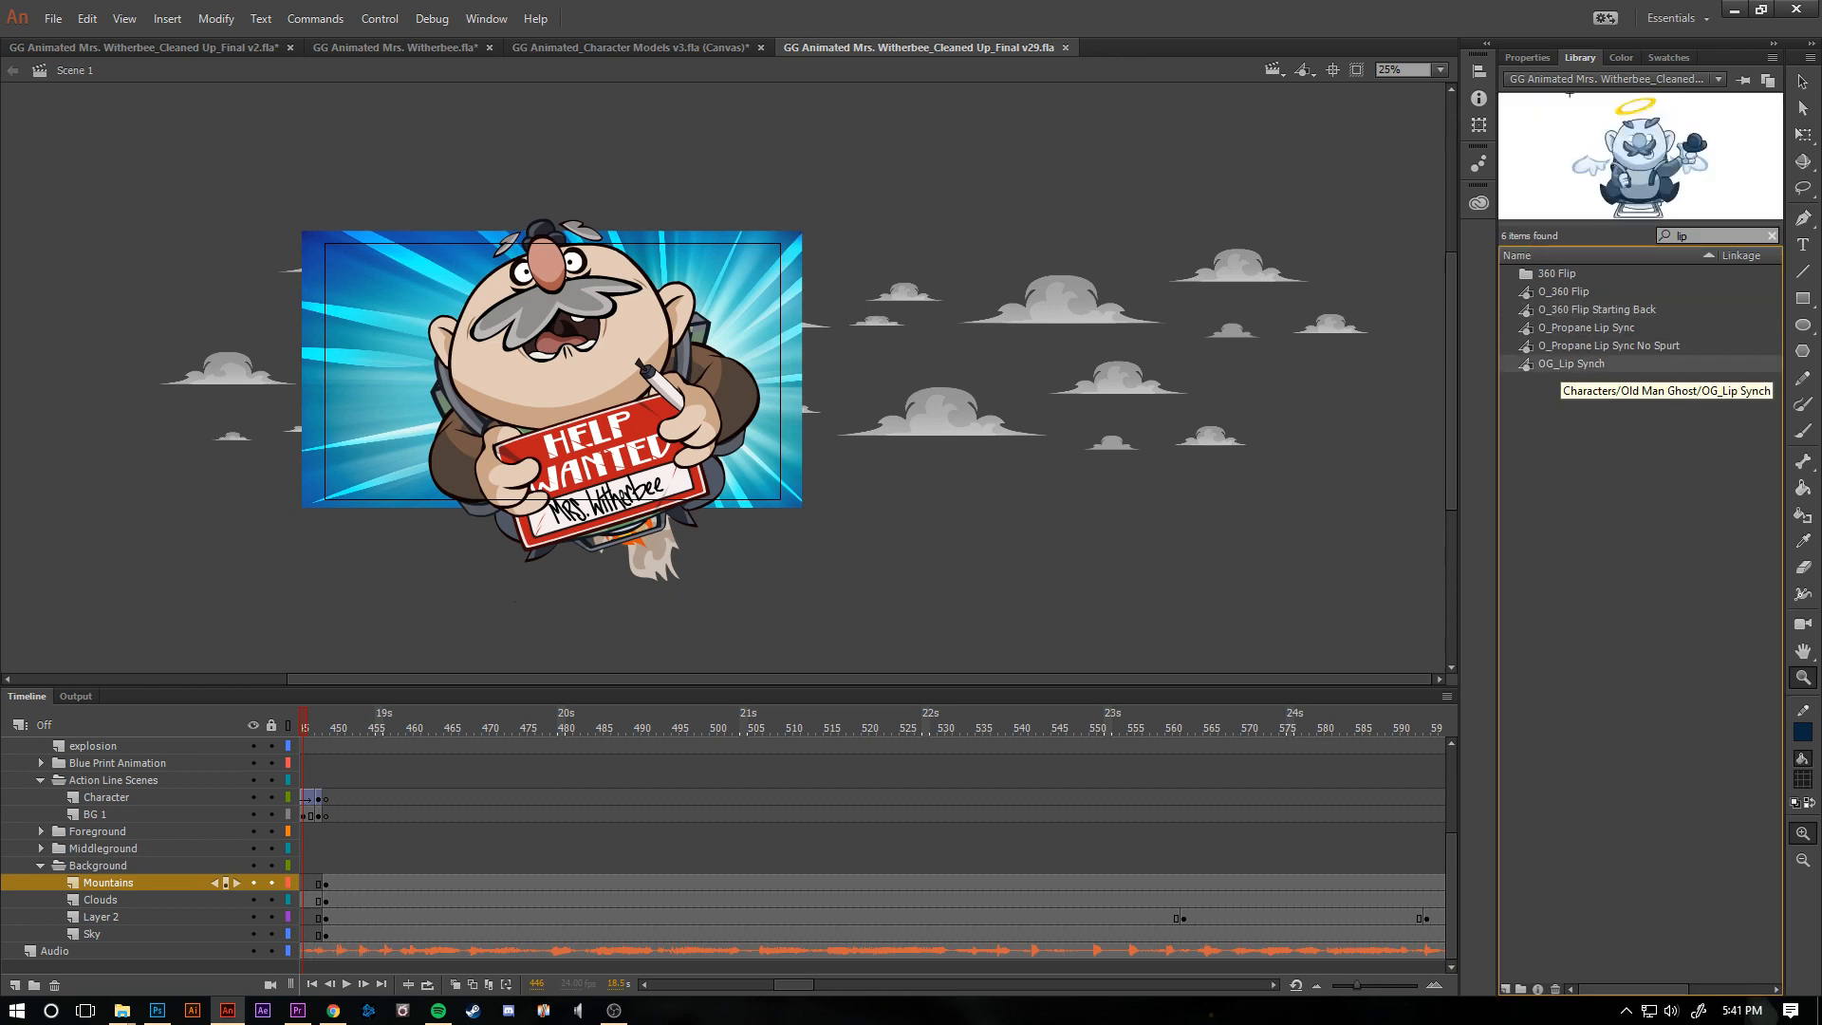
pyautogui.click(1566, 309)
pyautogui.click(1567, 292)
pyautogui.click(1567, 328)
pyautogui.click(1570, 346)
pyautogui.click(1570, 364)
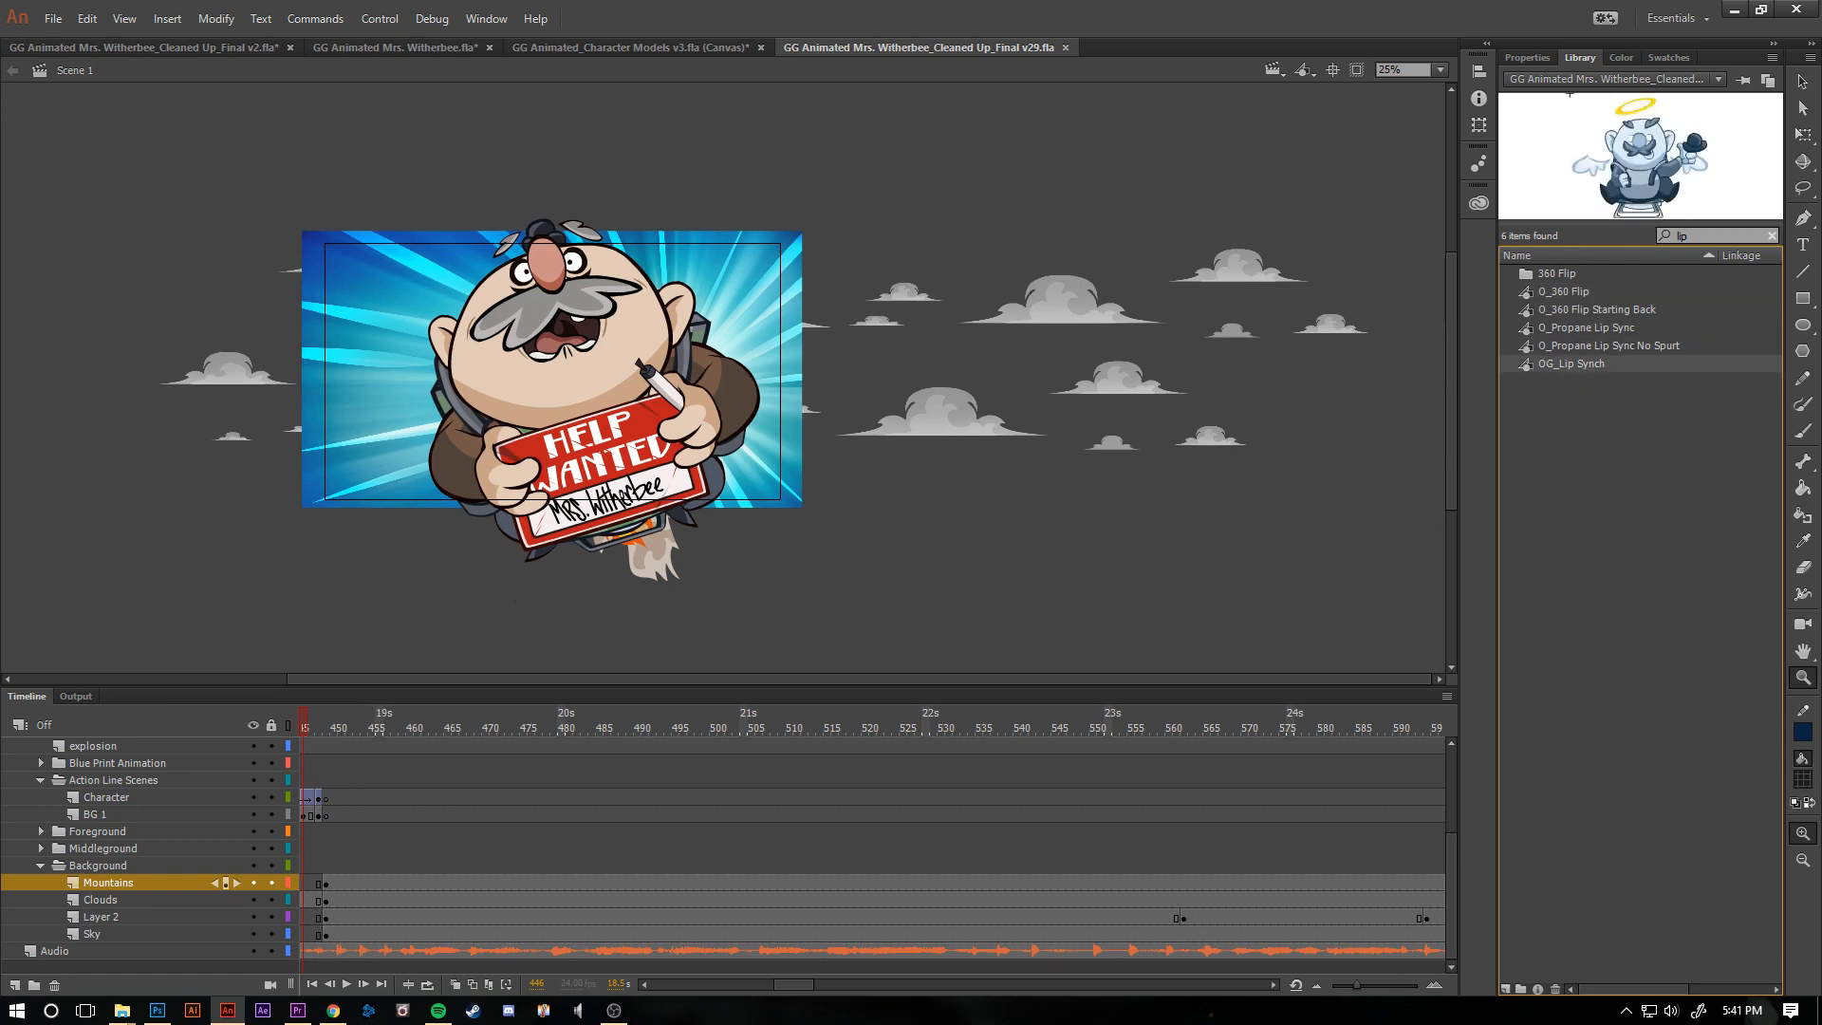
pyautogui.click(1706, 236)
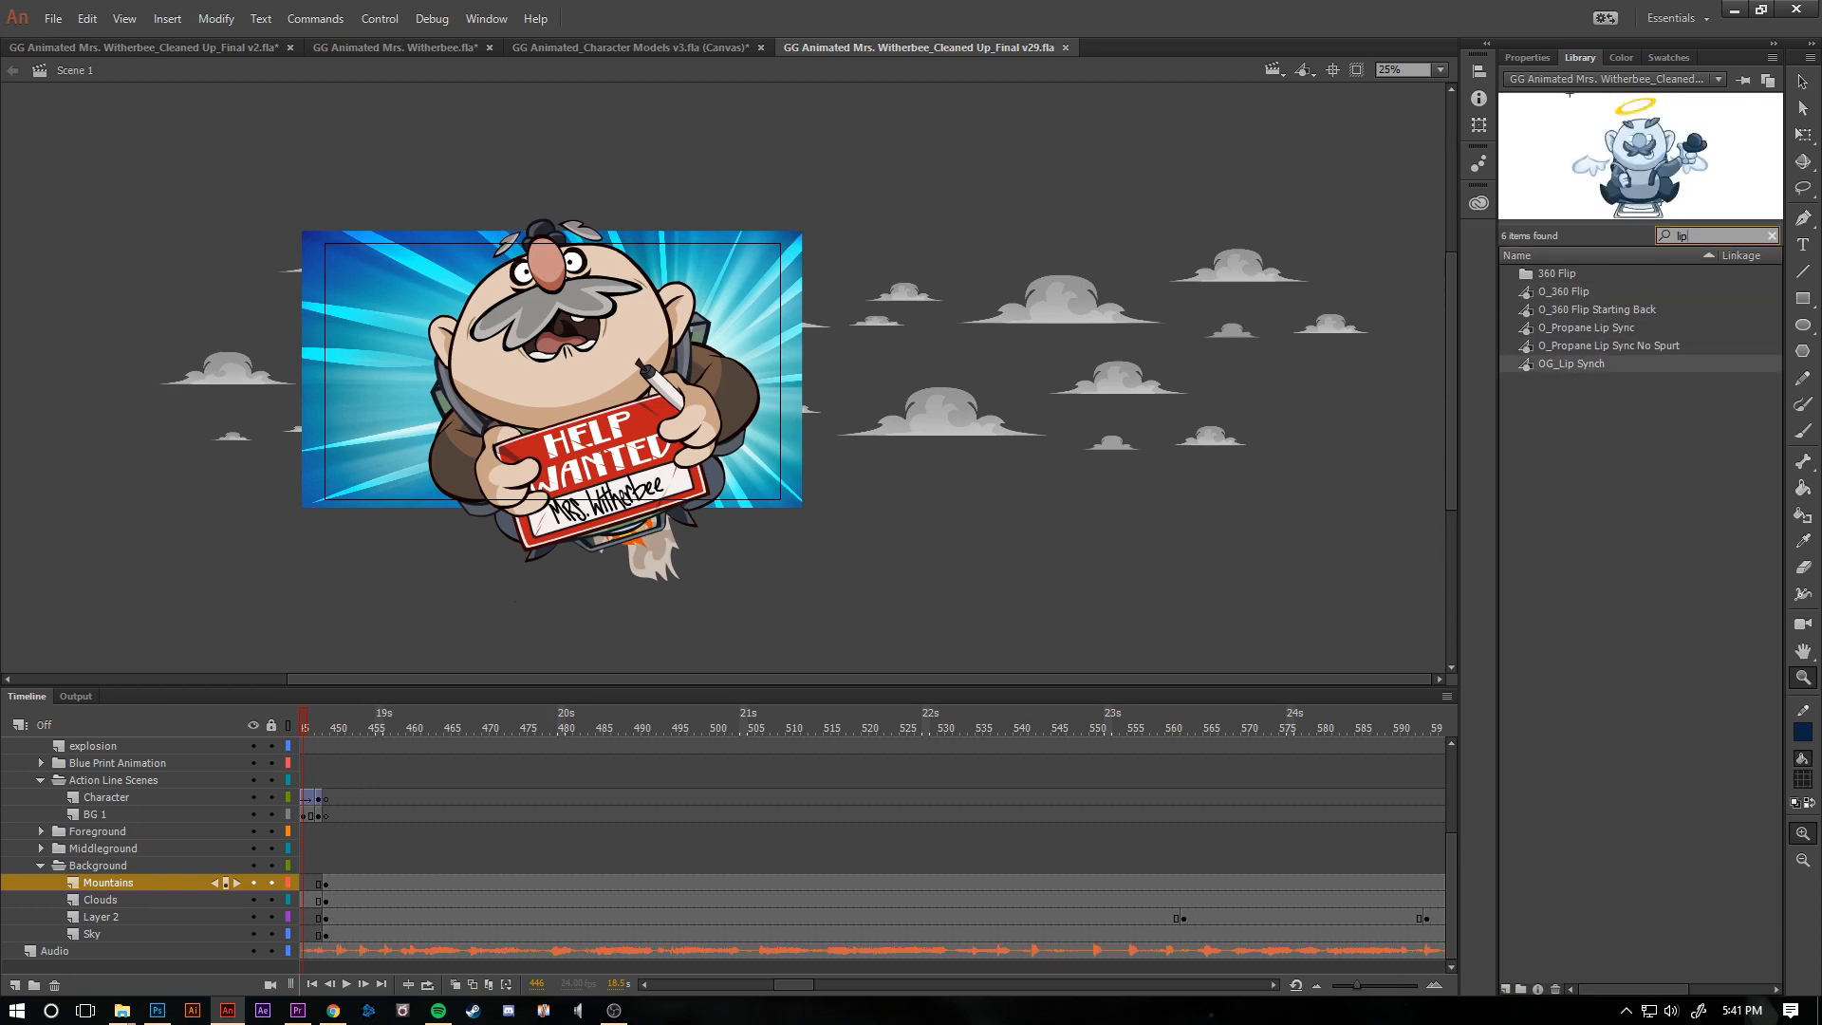
pyautogui.click(1586, 328)
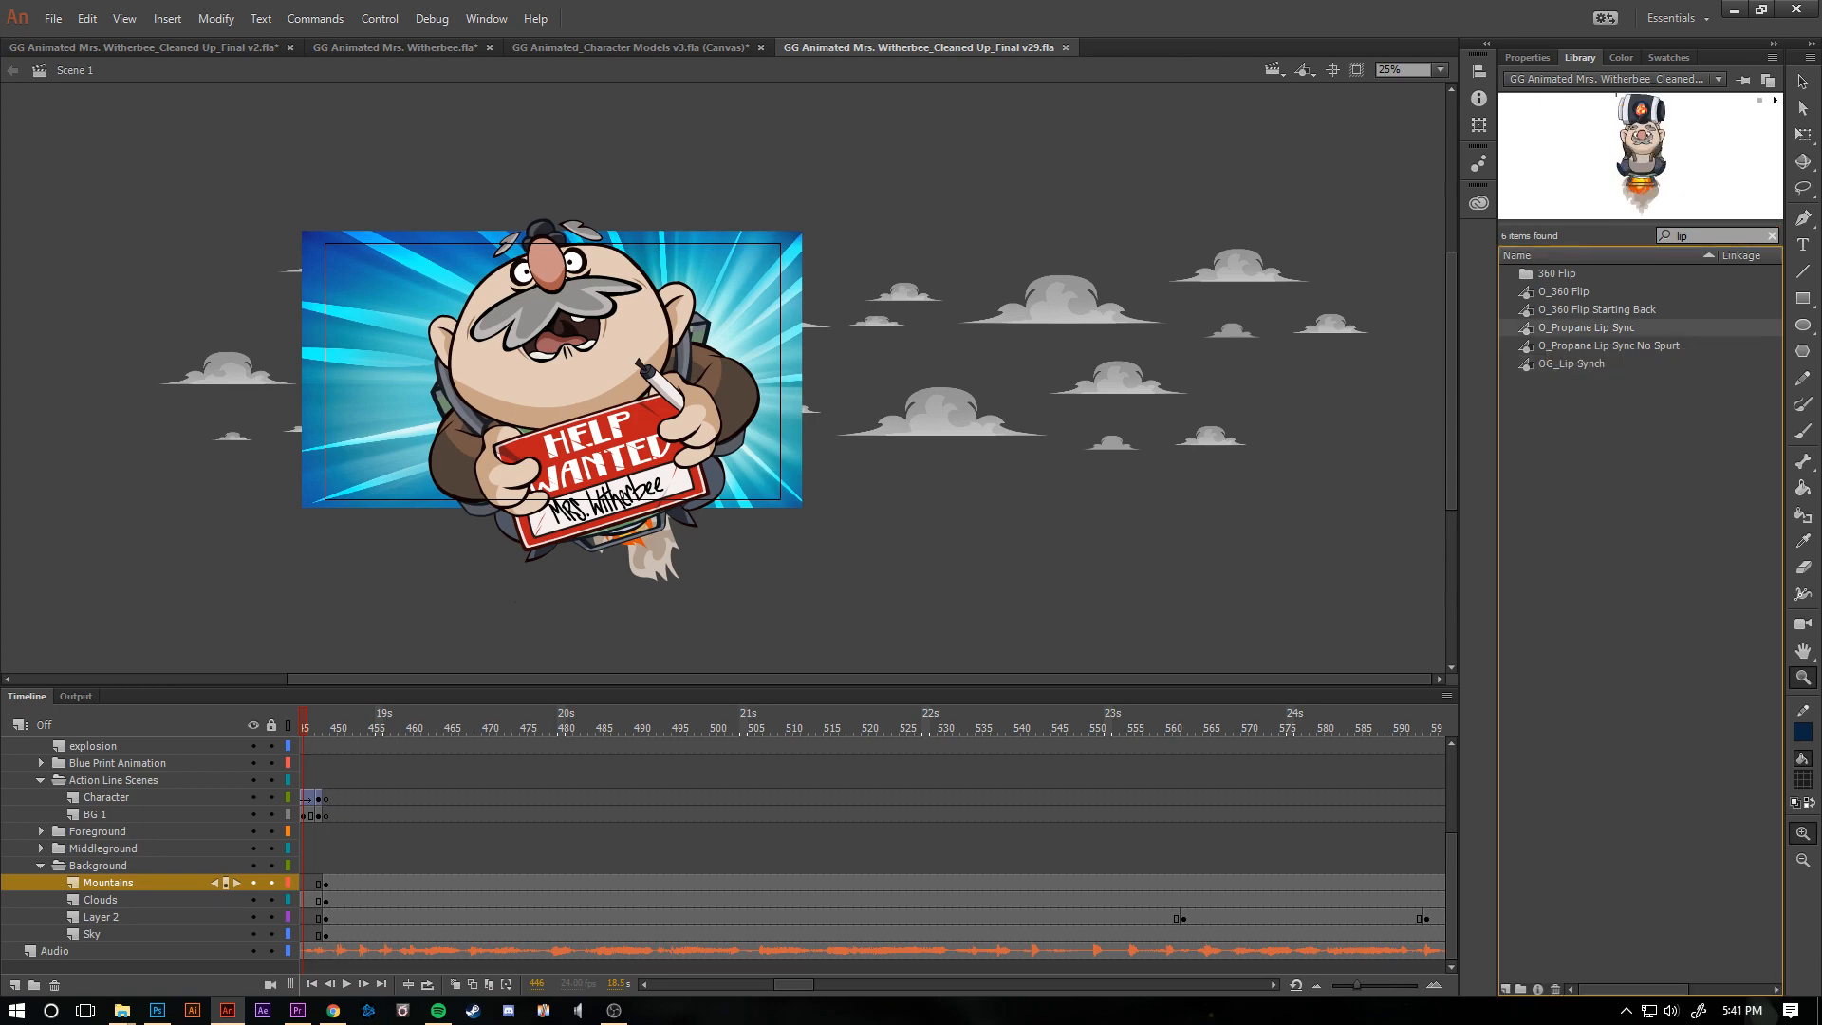
# - Clear the library search, then look through the Old Man symbols and preview the title card image GG Title_Games.png
pyautogui.click(1772, 236)
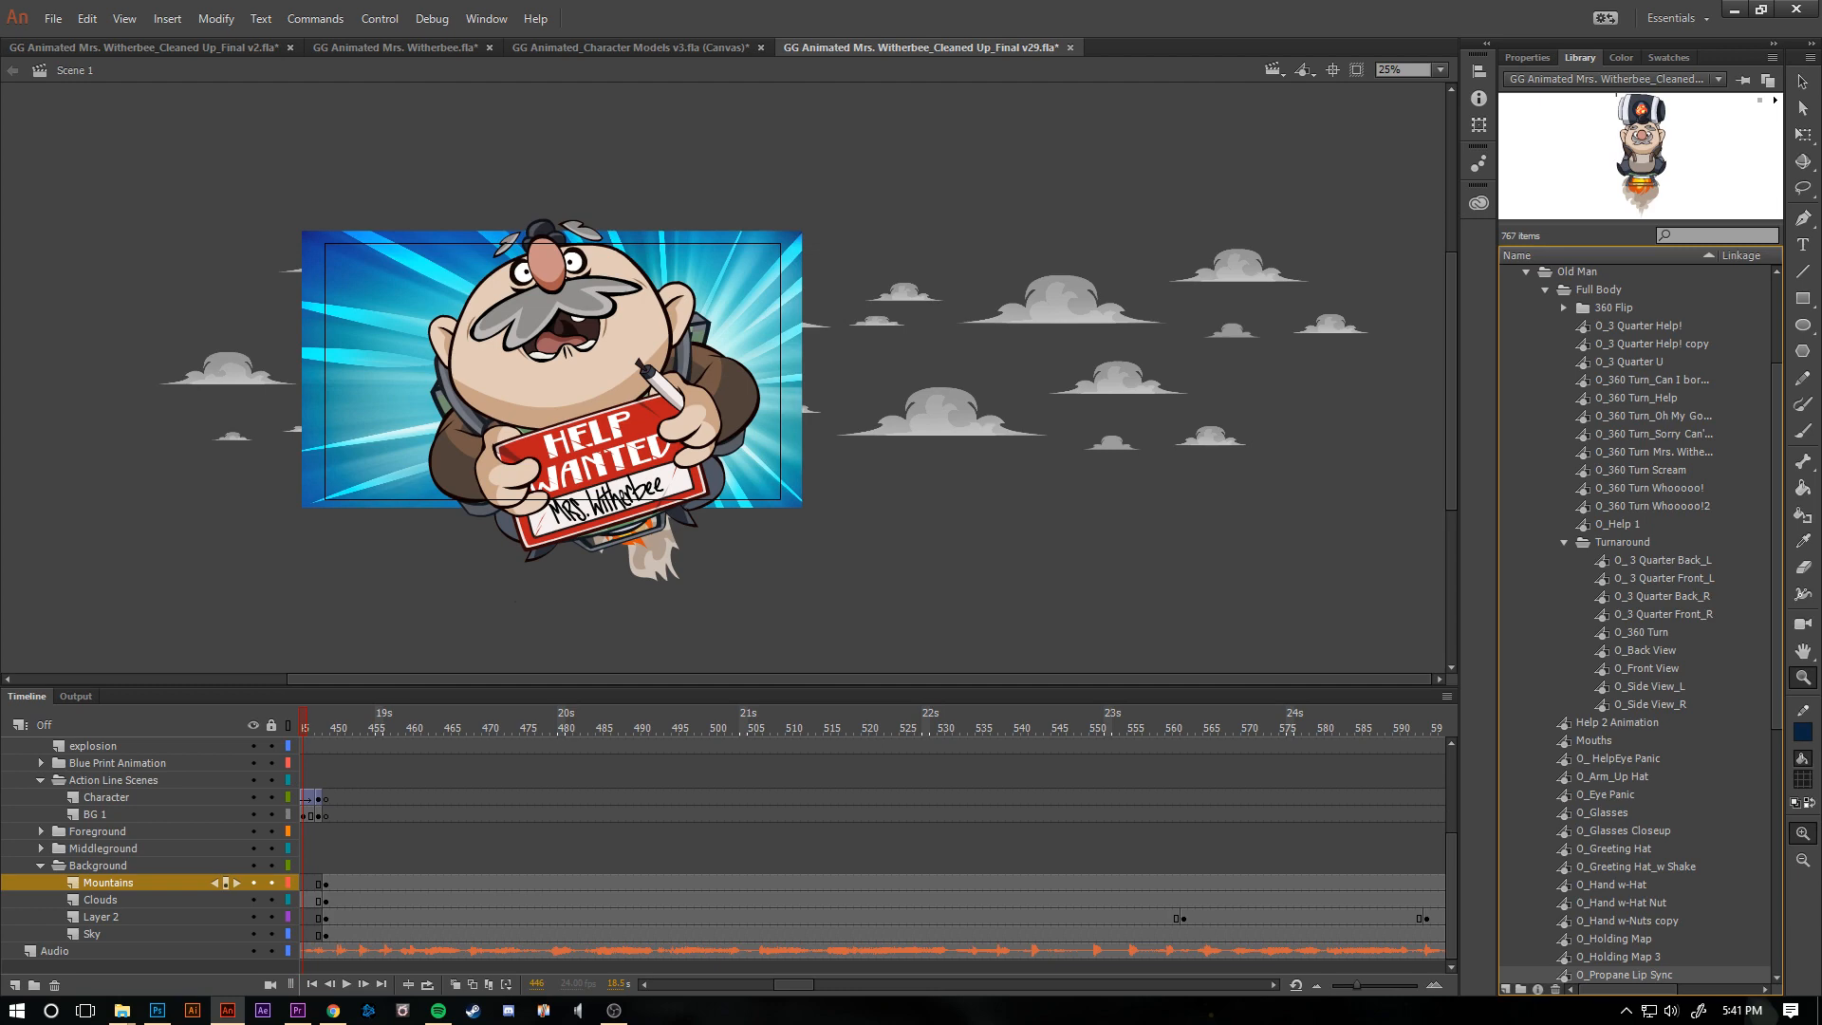
pyautogui.scroll(-9, 1635, 624)
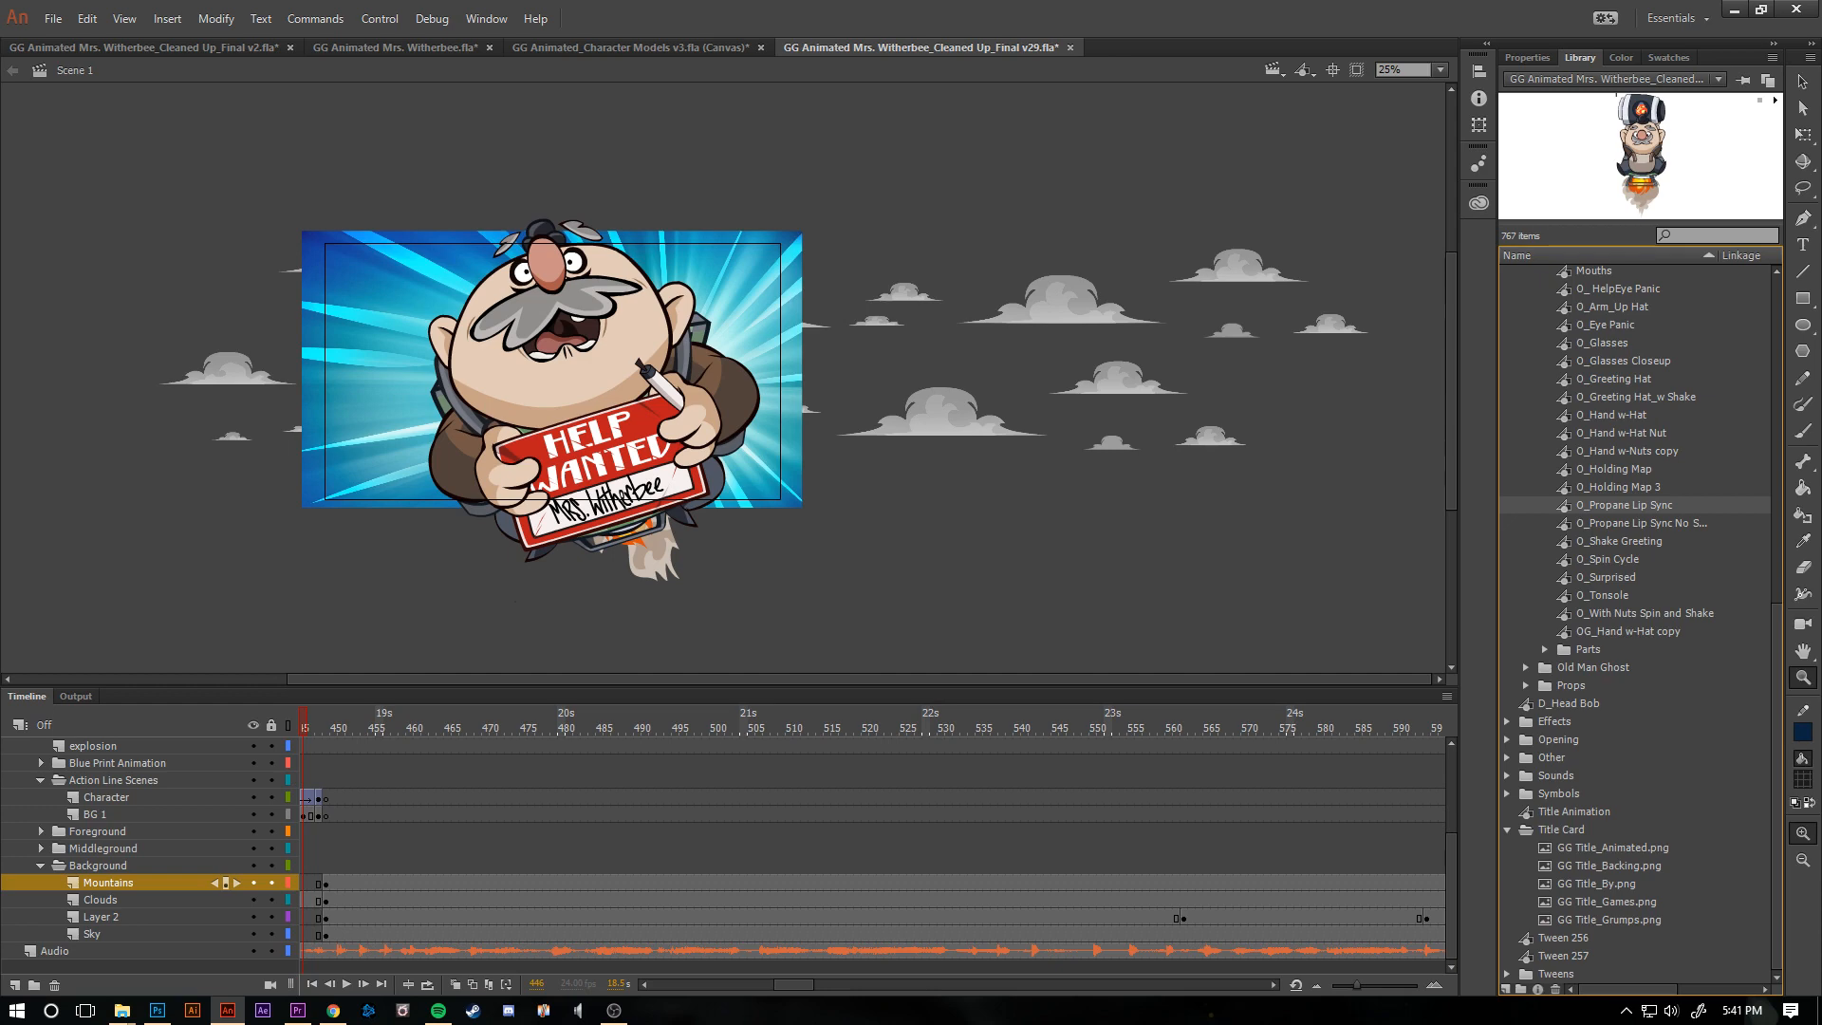
pyautogui.click(1609, 866)
pyautogui.click(1607, 902)
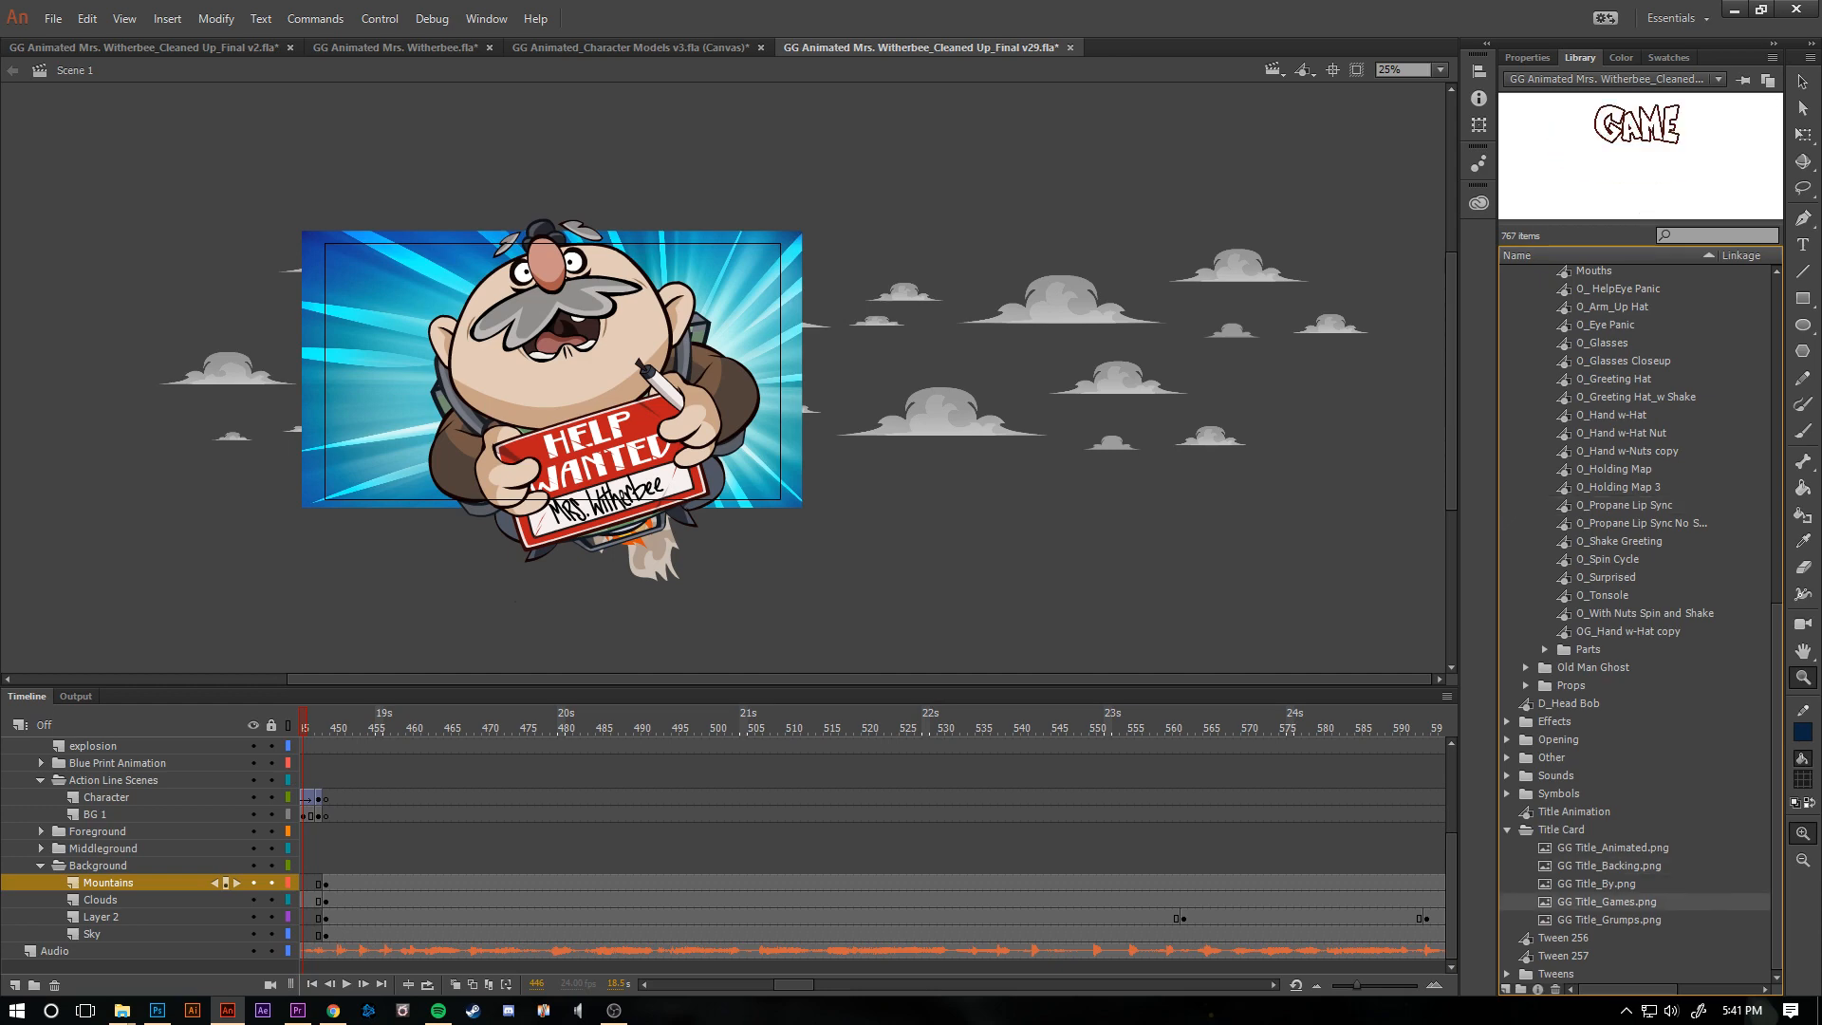
pyautogui.scroll(4, 1607, 903)
pyautogui.scroll(8, 1640, 624)
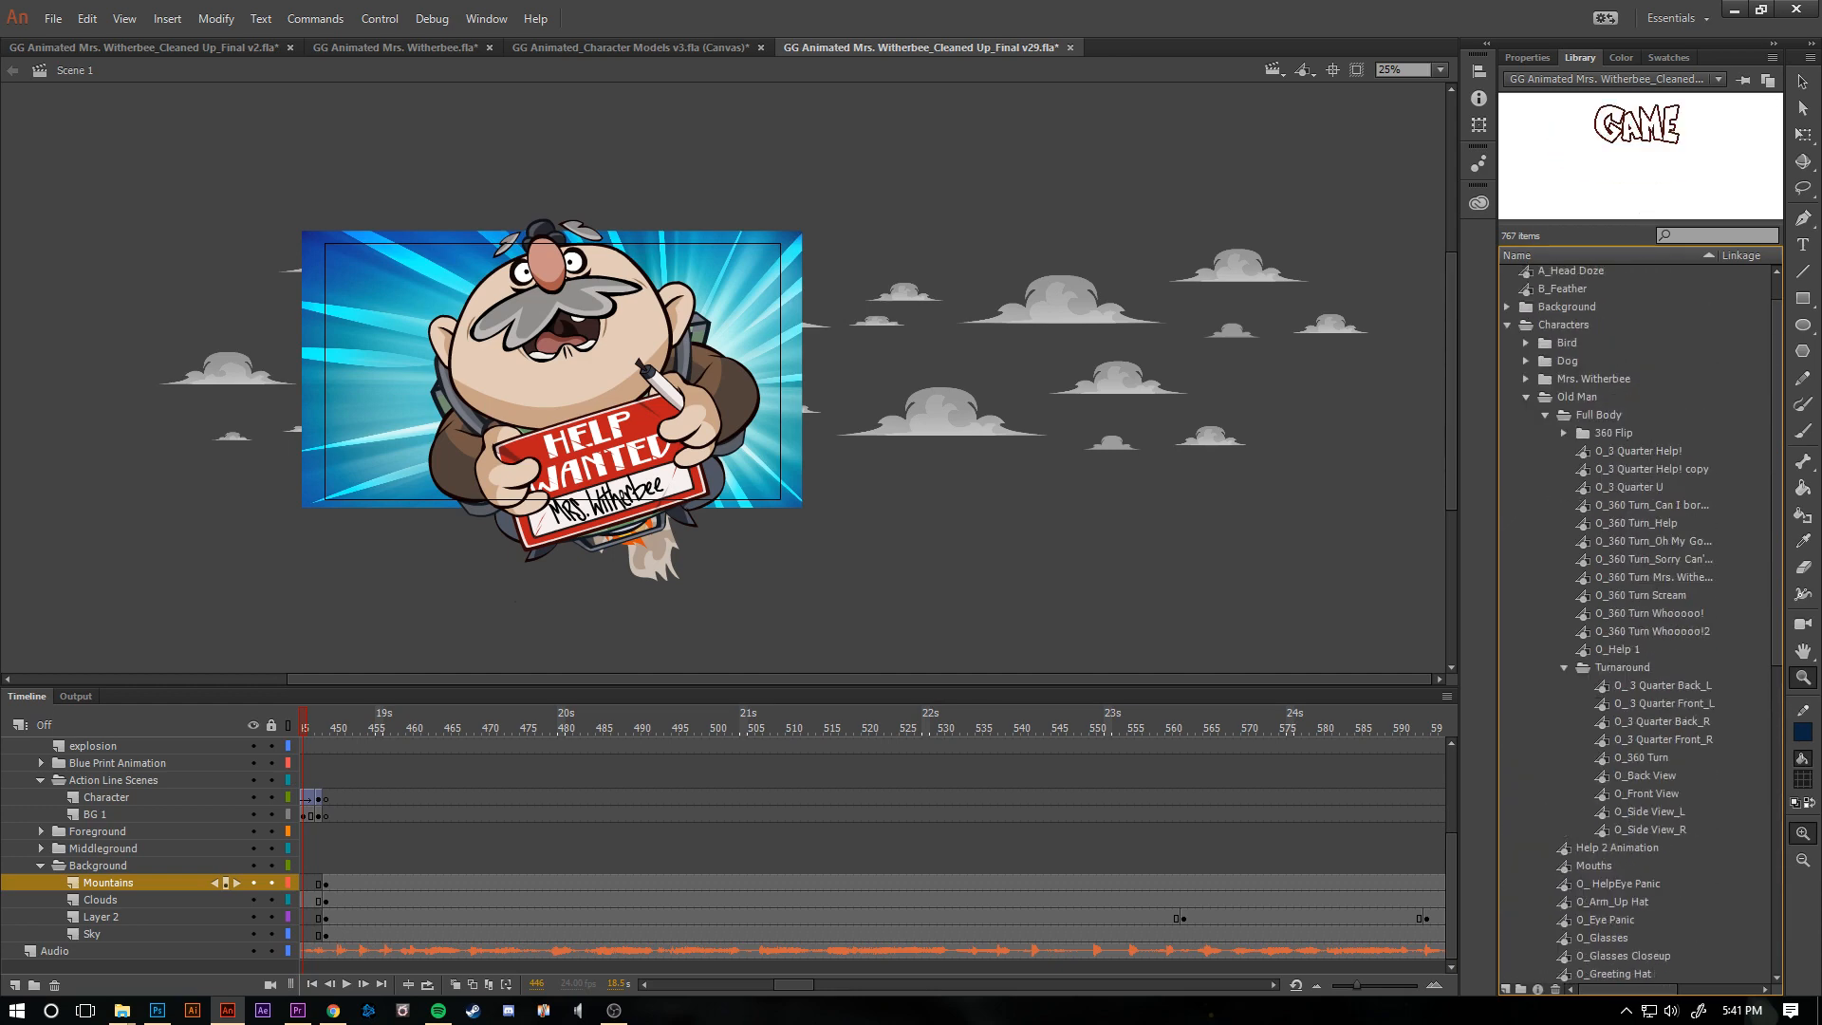
# - Search the library for "mout" and open the Mouths symbol for editing to view its mouth shape chart
pyautogui.click(1720, 235)
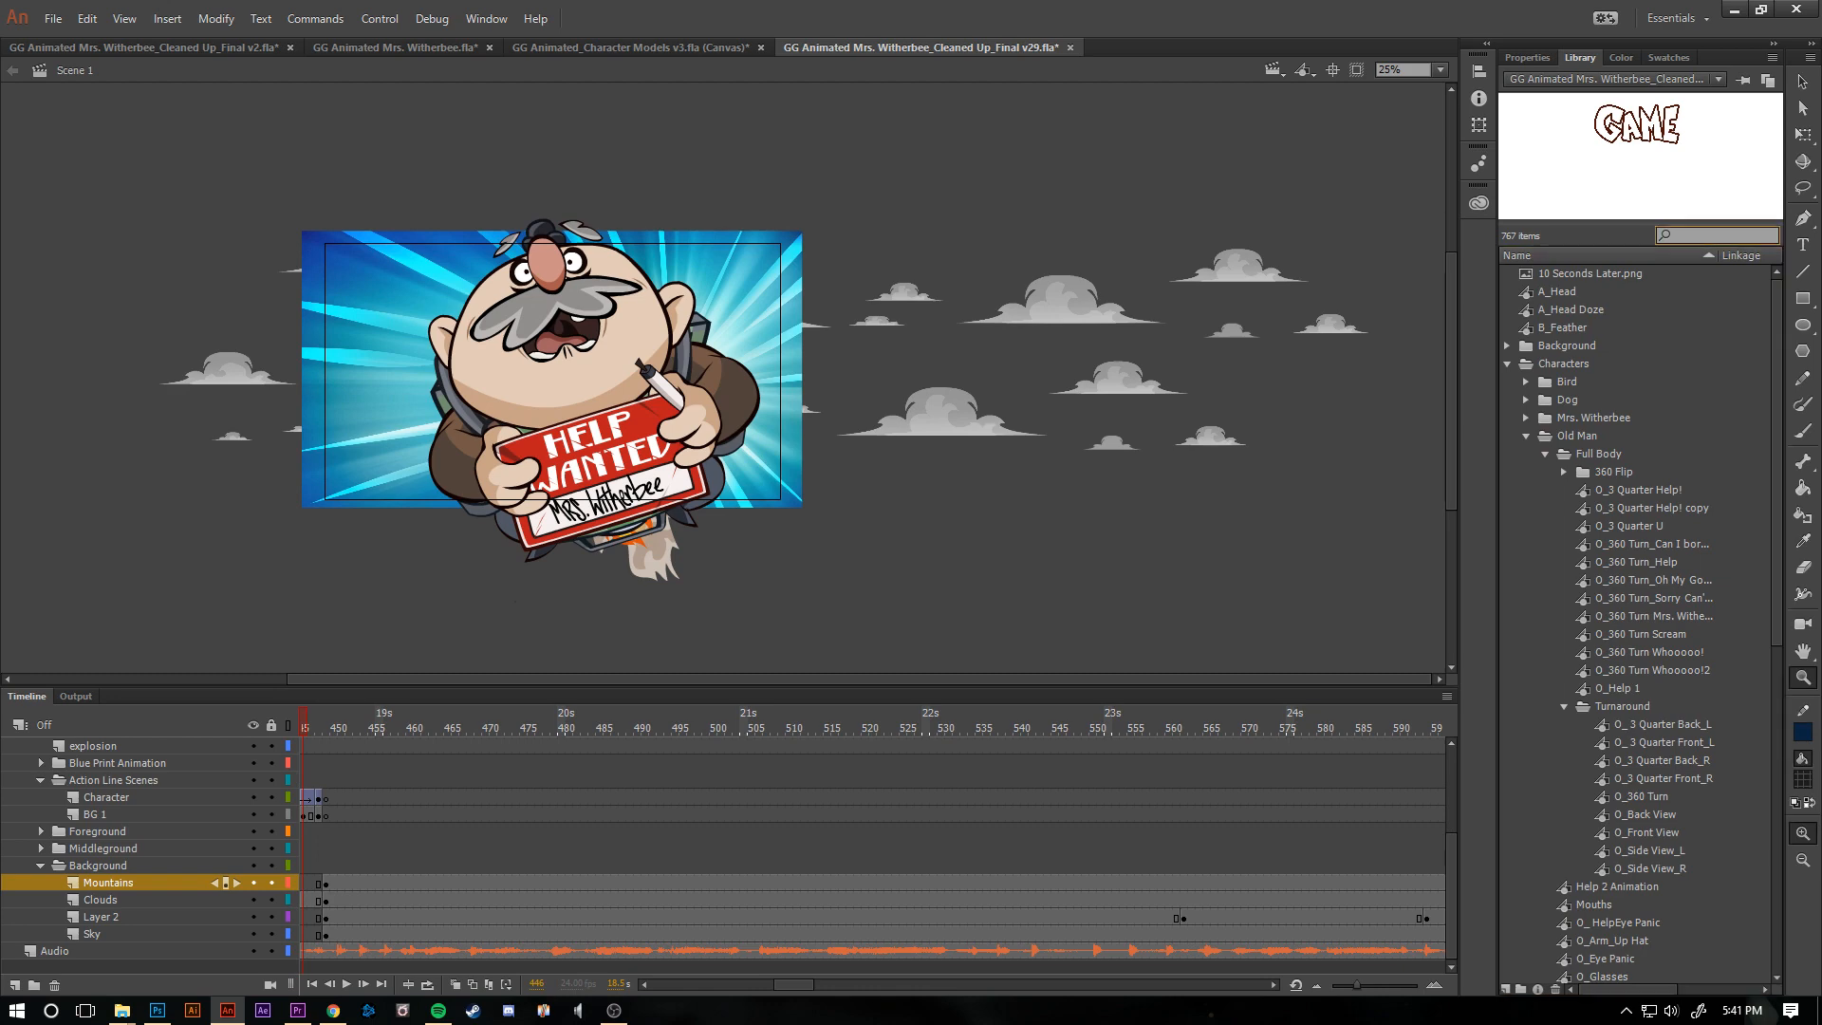
pyautogui.write('mout')
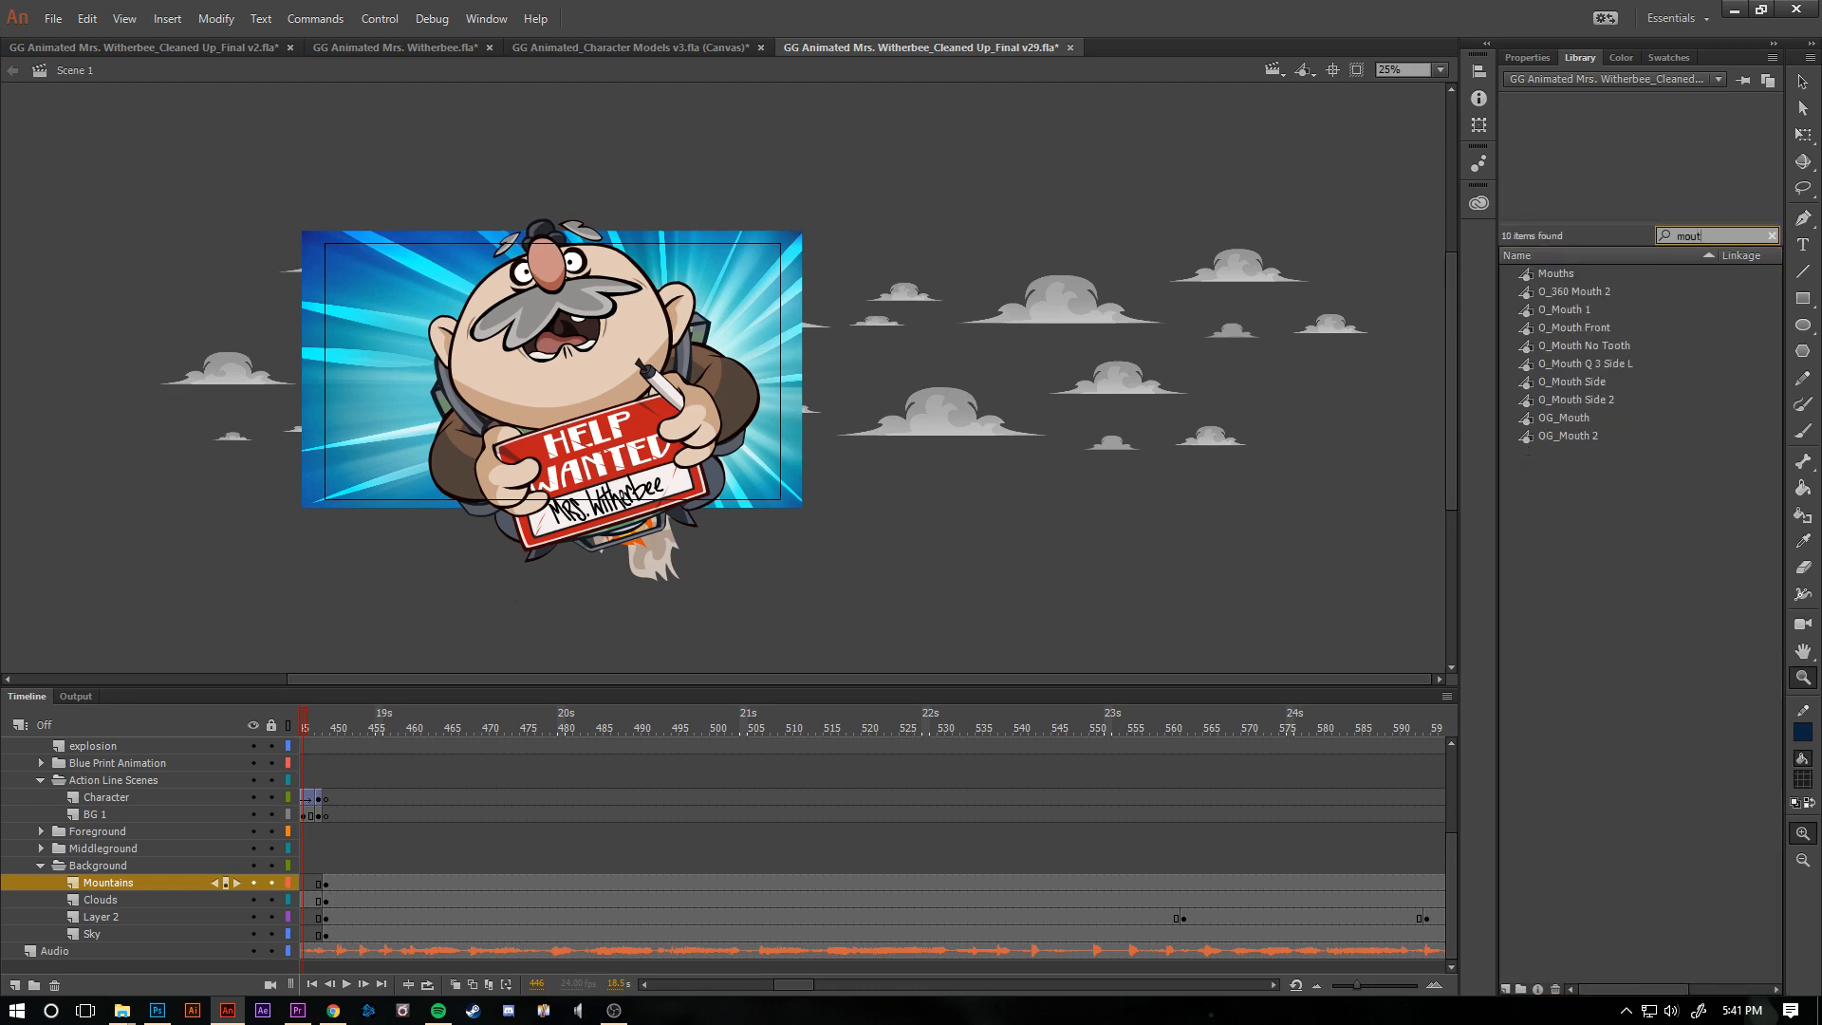
pyautogui.click(1556, 273)
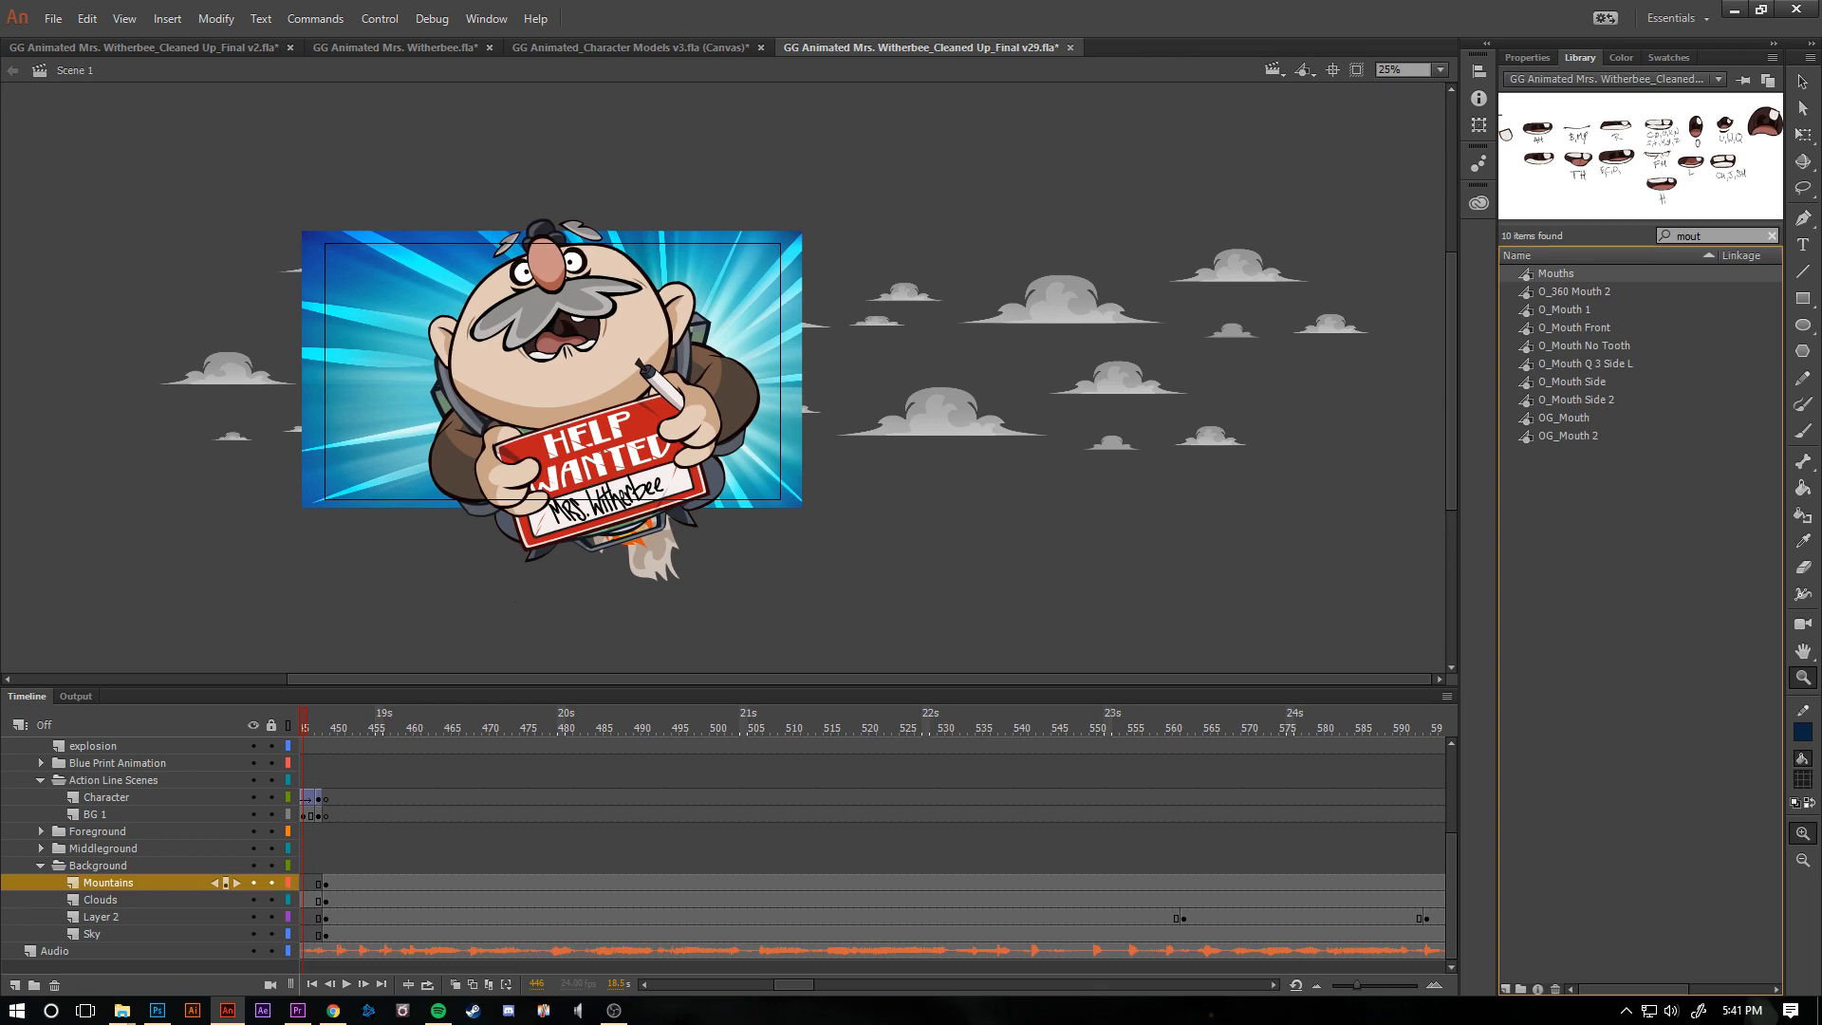
pyautogui.doubleClick(1526, 273)
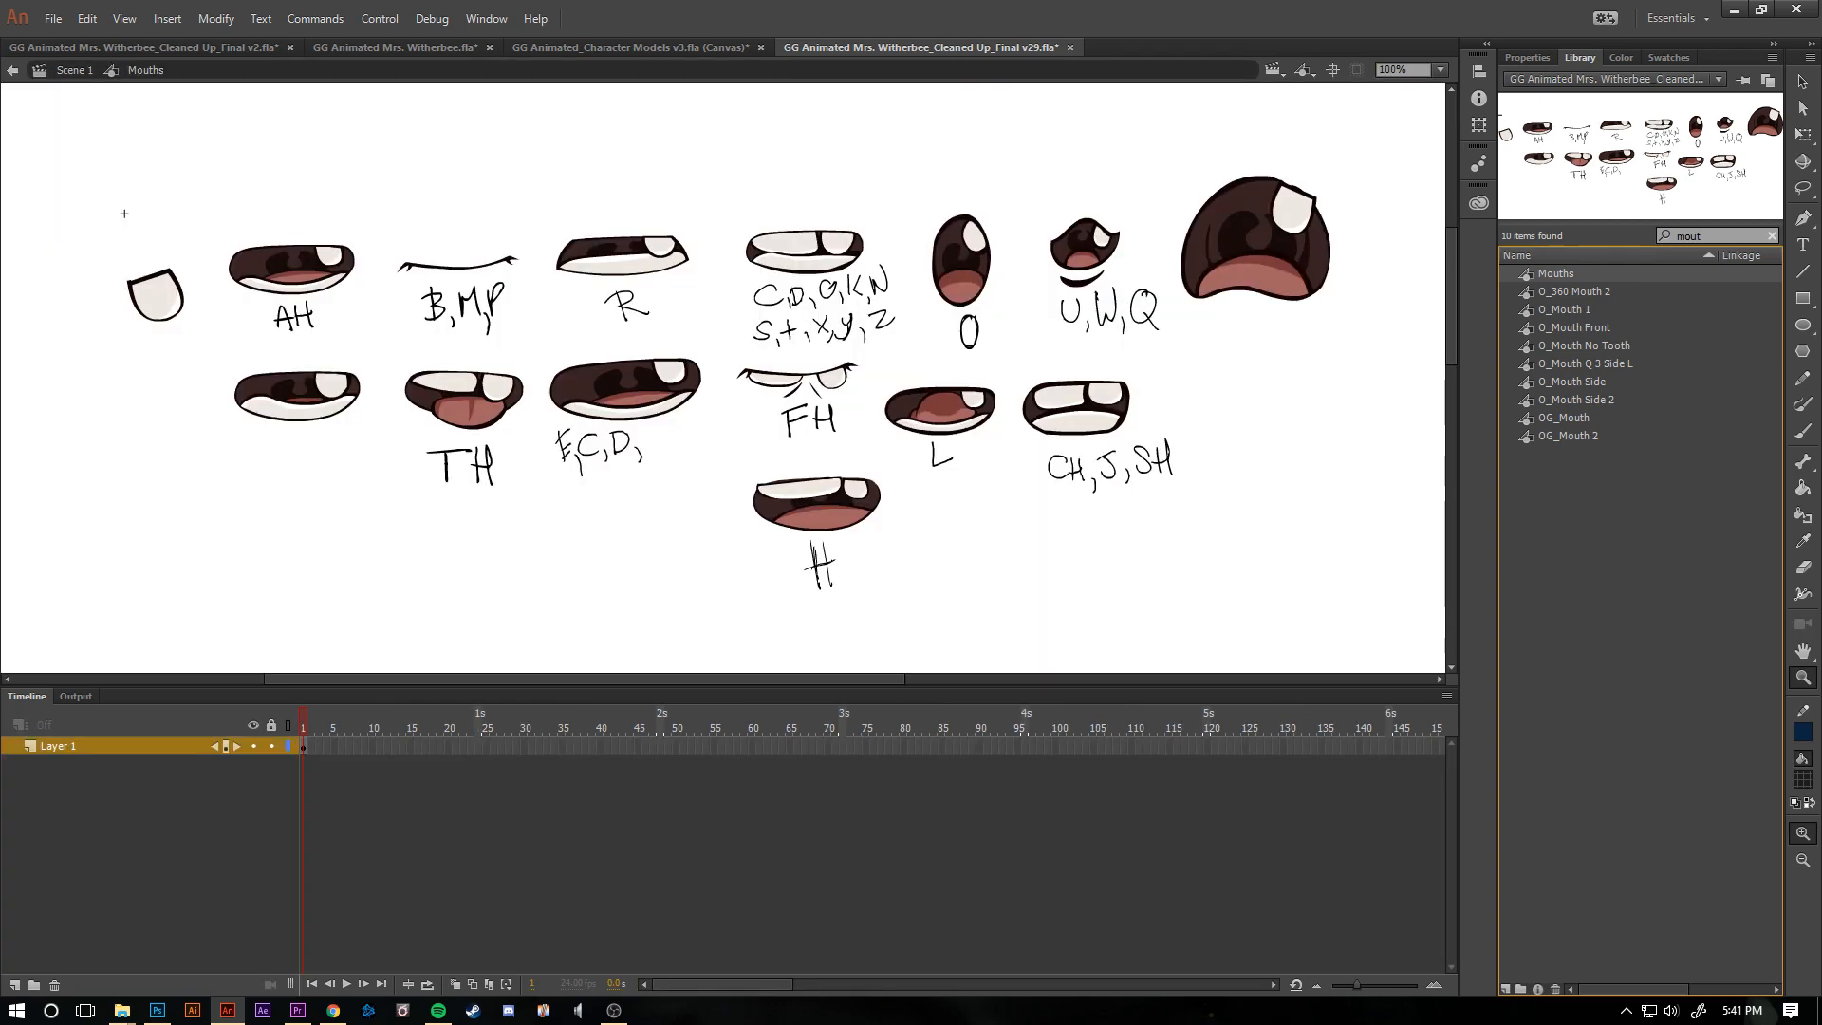
# - Preview the individual mouth symbols, including O_Mouth No Tooth, O_Mouth Front, O_Mouth Q 3 Side L and OG_Mouth 2
pyautogui.click(1583, 346)
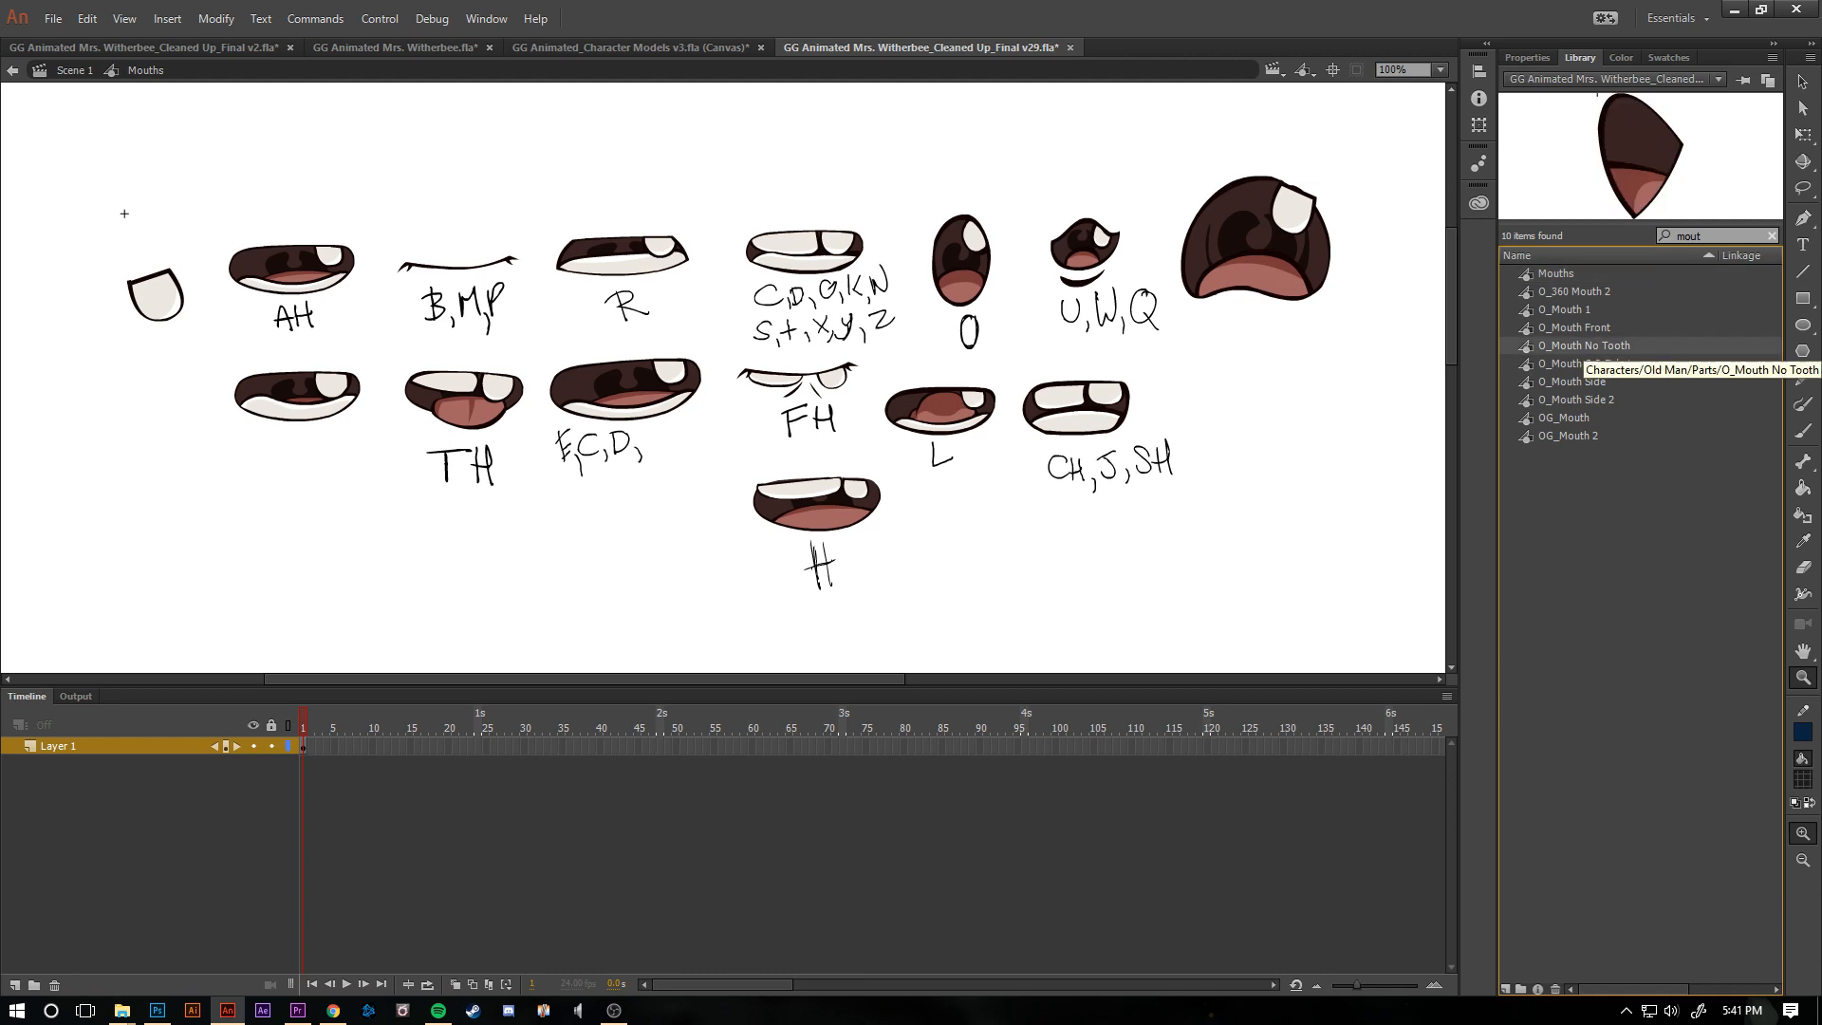
pyautogui.click(1584, 328)
pyautogui.click(1584, 363)
pyautogui.click(1564, 418)
pyautogui.click(1568, 436)
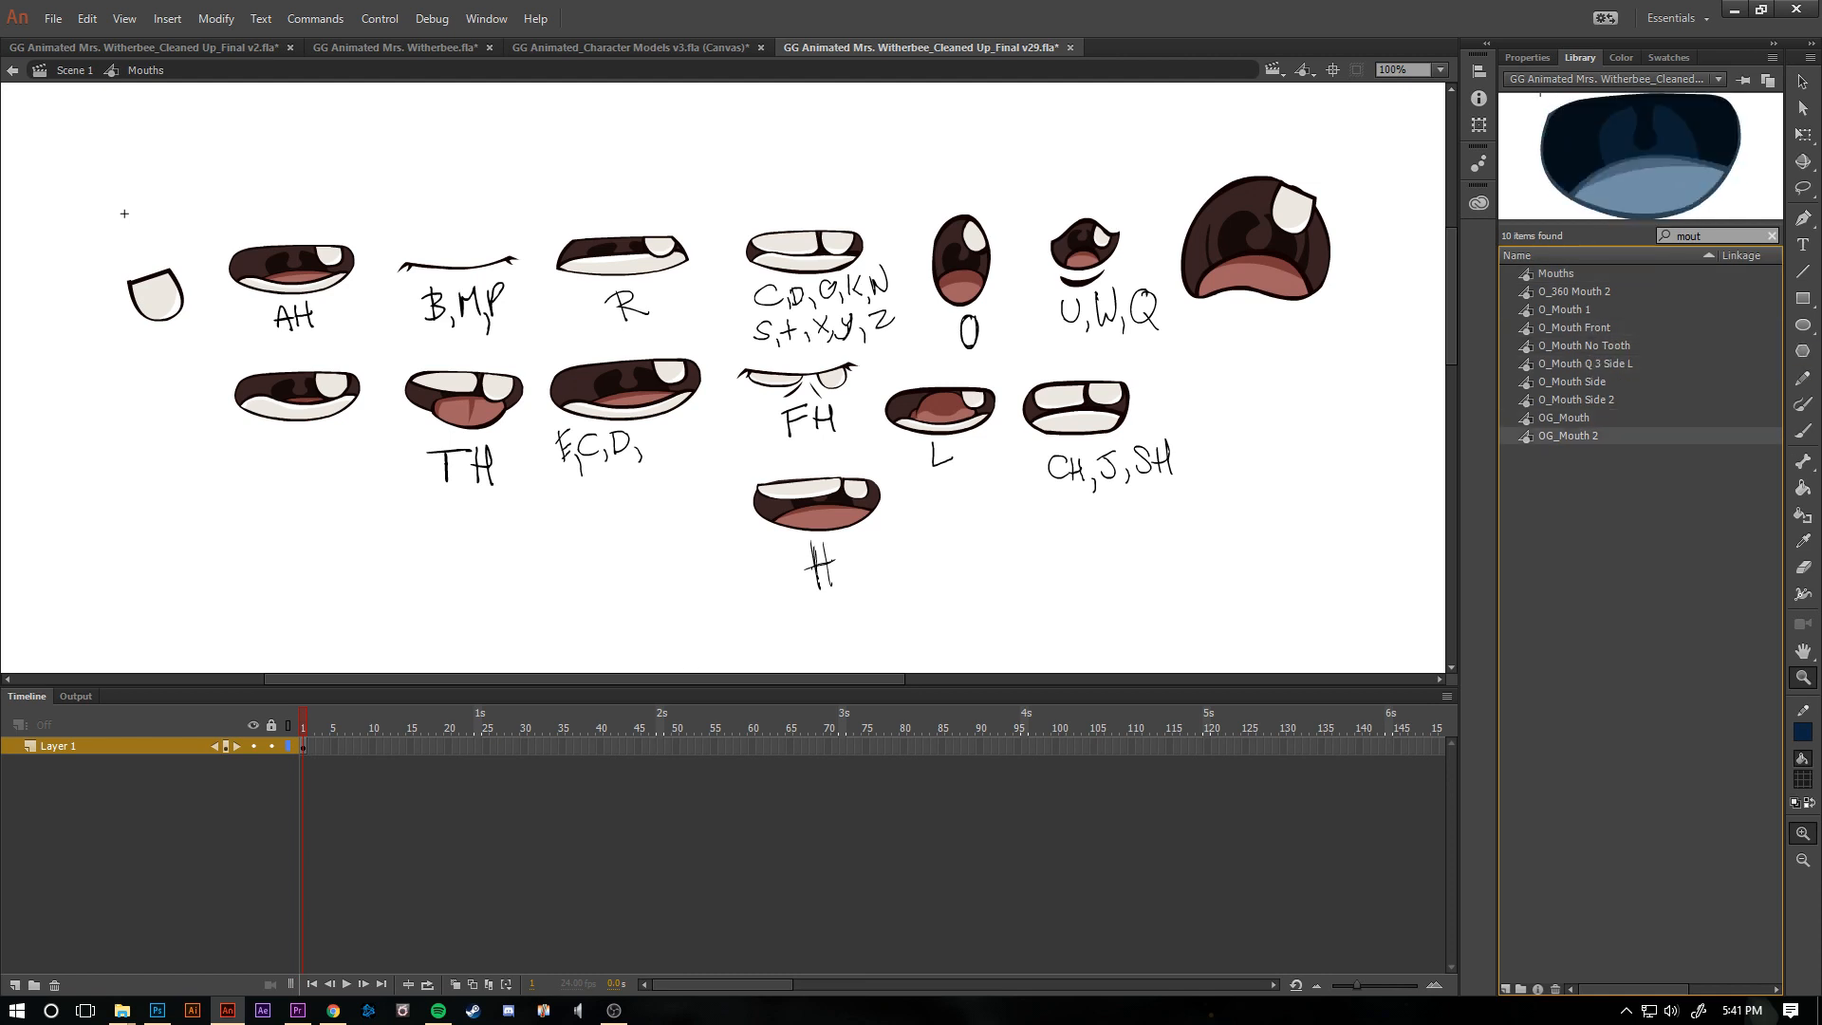
pyautogui.click(1575, 327)
pyautogui.click(1556, 273)
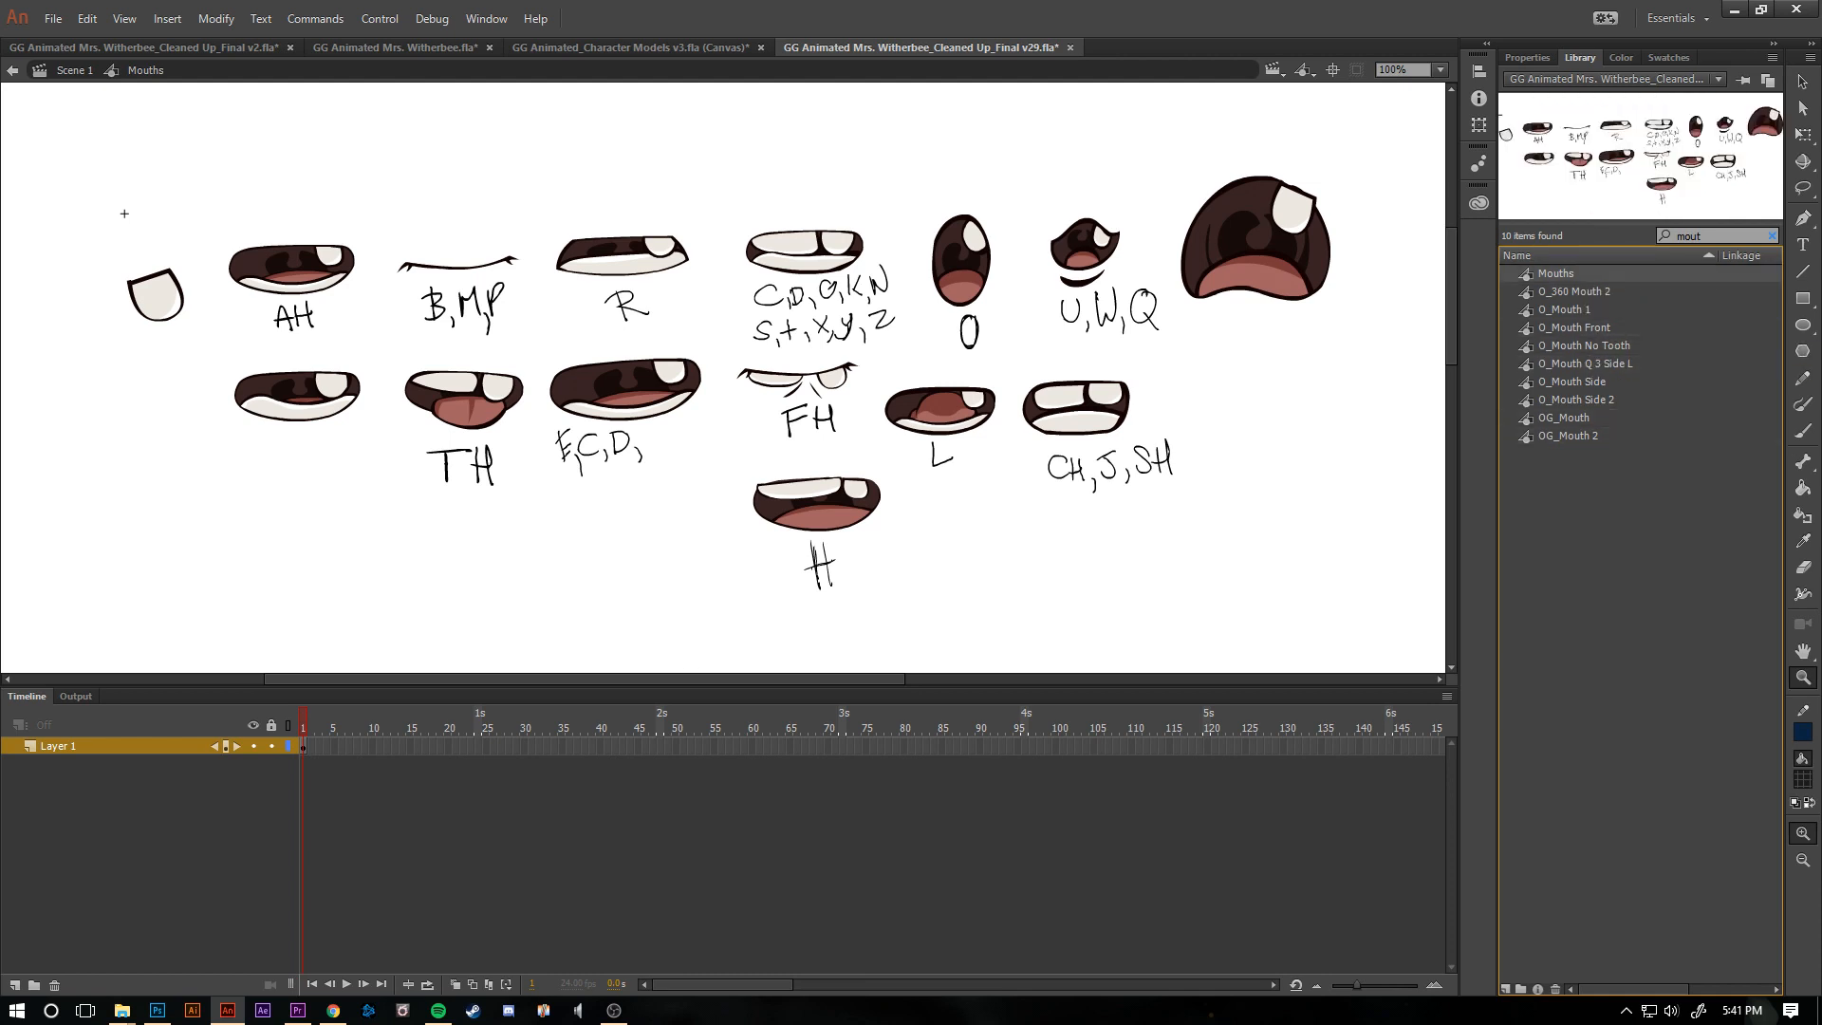
# - Clear the library search and go through the Old Man symbols one by one until O_Glasses Closeup is selected
pyautogui.click(1772, 236)
pyautogui.click(1638, 490)
pyautogui.click(1653, 580)
pyautogui.press('Up')
pyautogui.press('Up')
pyautogui.press('Up')
pyautogui.press('Up')
pyautogui.press('Up')
pyautogui.press('Up')
pyautogui.press('Up')
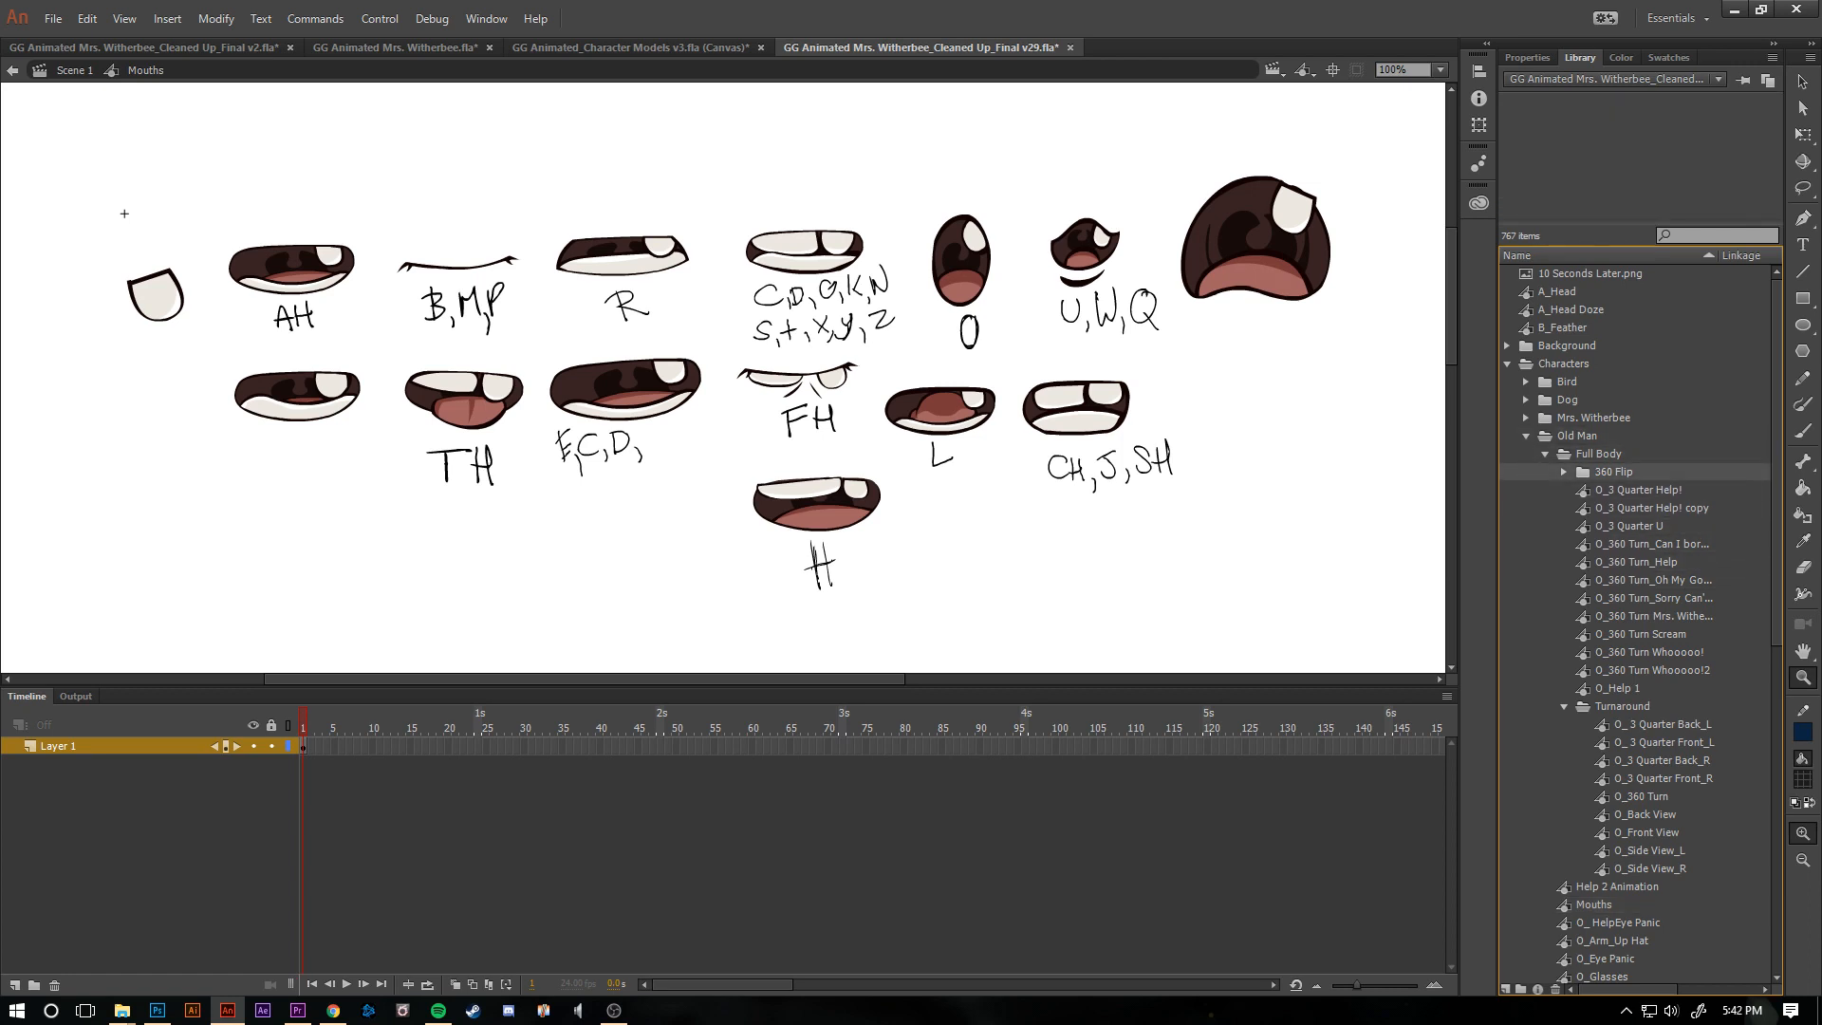
pyautogui.press('Down')
pyautogui.press('Down')
pyautogui.press('Down')
pyautogui.press('Down')
pyautogui.press('Down')
pyautogui.press('Down')
pyautogui.press('Down')
pyautogui.press('Down')
pyautogui.press('Down')
pyautogui.press('Down')
pyautogui.press('Down')
pyautogui.press('Down')
pyautogui.press('Down')
pyautogui.press('Down')
pyautogui.press('Down')
pyautogui.press('Down')
pyautogui.press('Down')
pyautogui.press('Down')
pyautogui.press('Down')
pyautogui.press('Down')
pyautogui.press('Down')
pyautogui.press('Down')
pyautogui.press('Down')
pyautogui.press('Down')
pyautogui.press('Down')
pyautogui.press('Down')
pyautogui.press('Down')
pyautogui.press('Down')
pyautogui.press('Down')
pyautogui.press('Down')
pyautogui.press('Down')
pyautogui.press('Down')
pyautogui.press('Down')
pyautogui.press('Down')
pyautogui.press('Up')
pyautogui.press('Up')
pyautogui.press('Up')
pyautogui.press('Up')
pyautogui.press('Up')
pyautogui.press('Down')
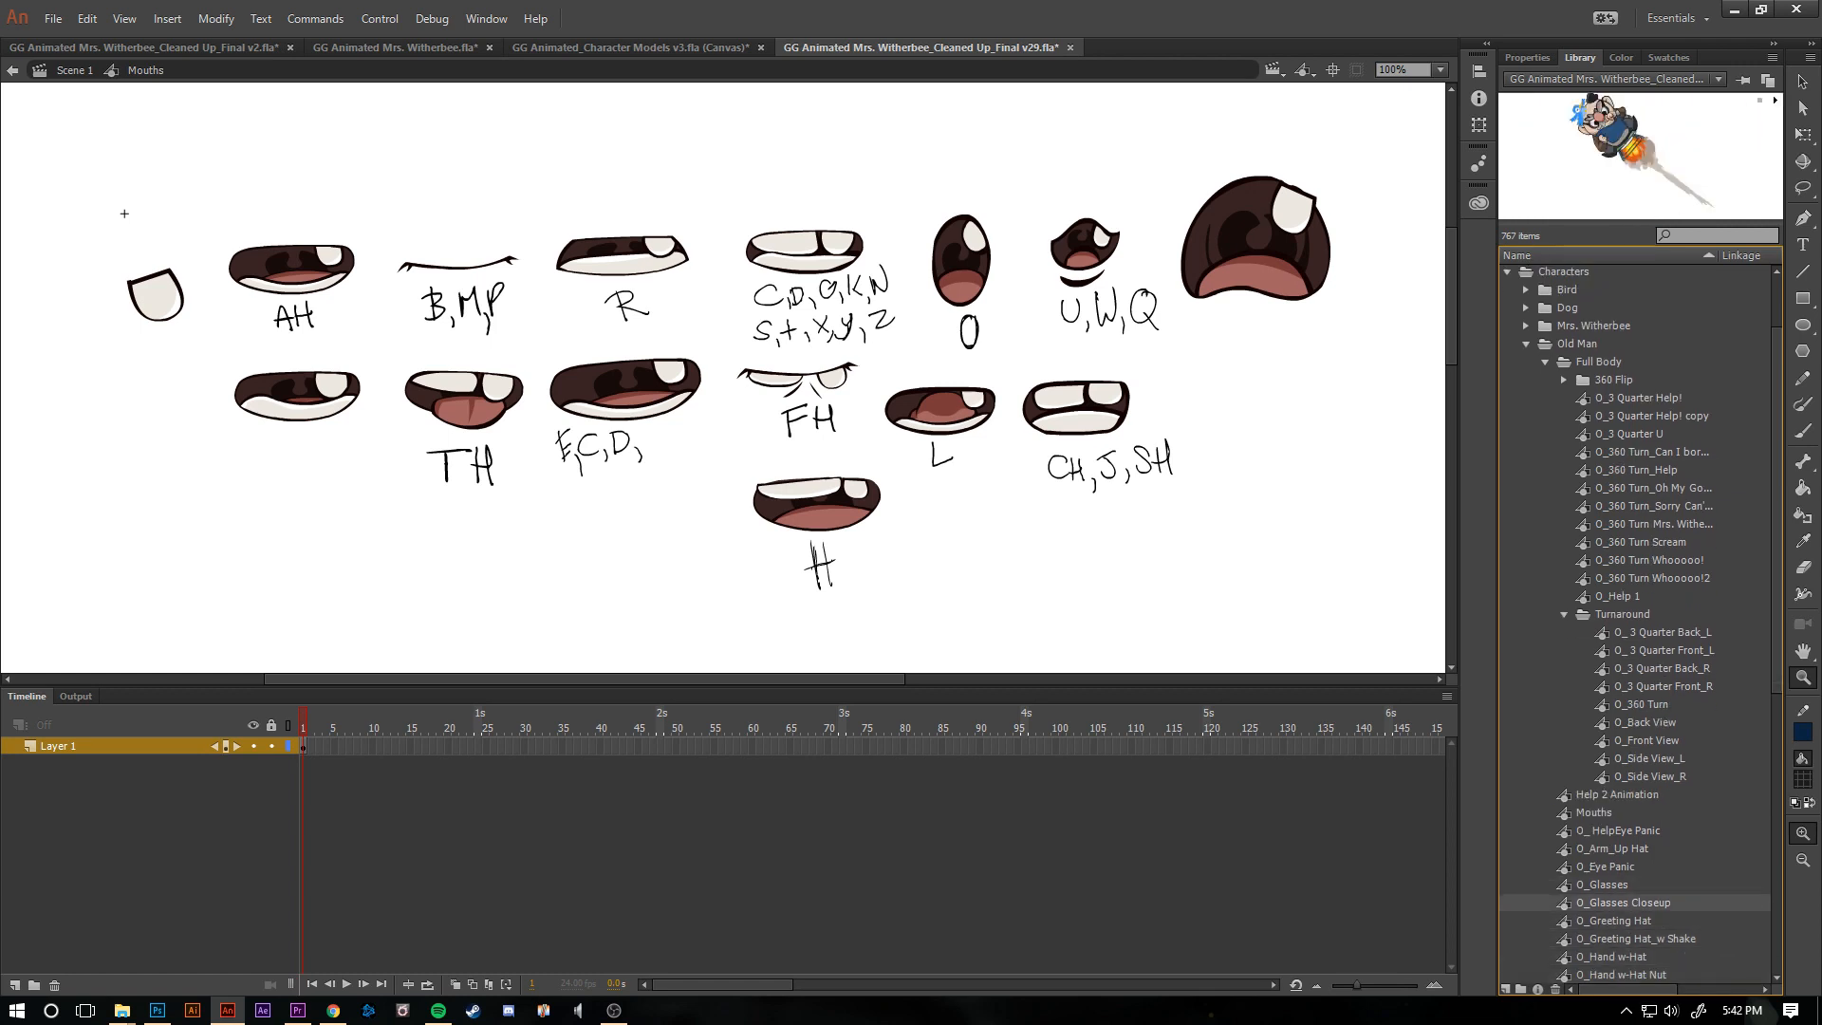
# - Open the O_Glasses Closeup symbol, bring the old man and bird into view, and replay its animation
pyautogui.press('Return')
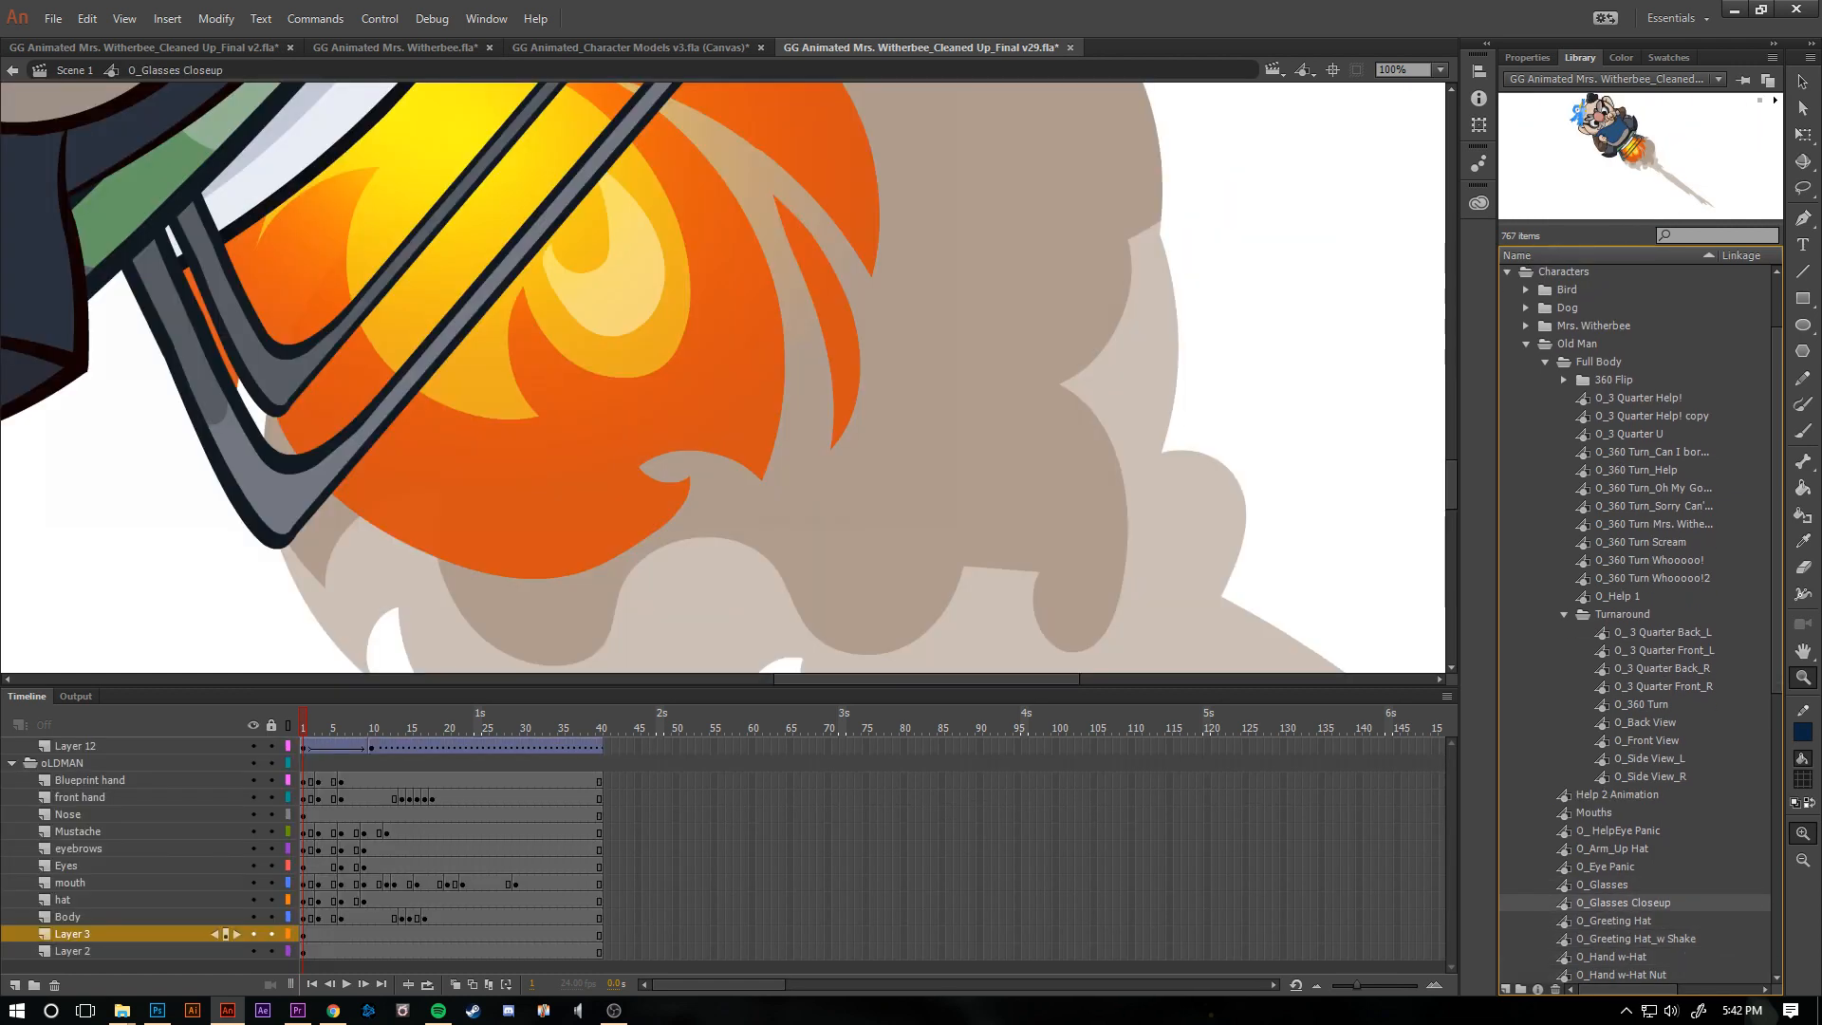
pyautogui.hotkey('ctrl', '-')
pyautogui.hotkey('ctrl', '-')
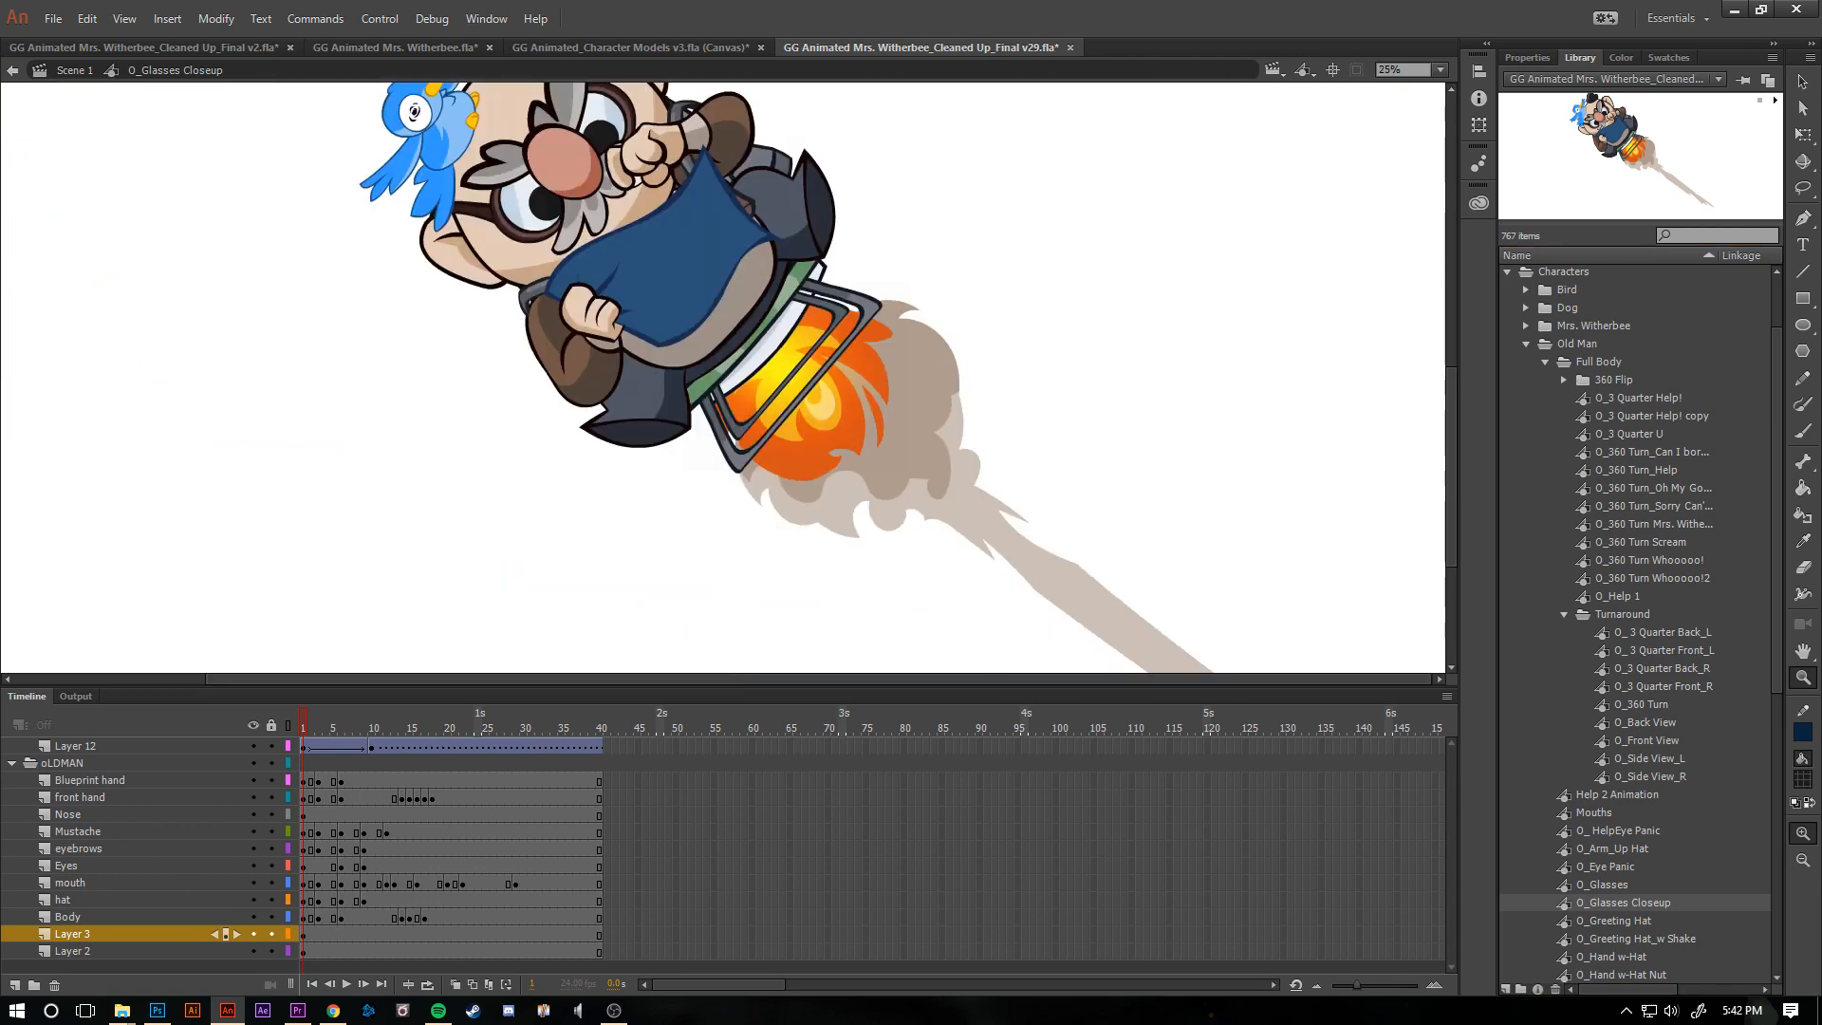
pyautogui.press('Return')
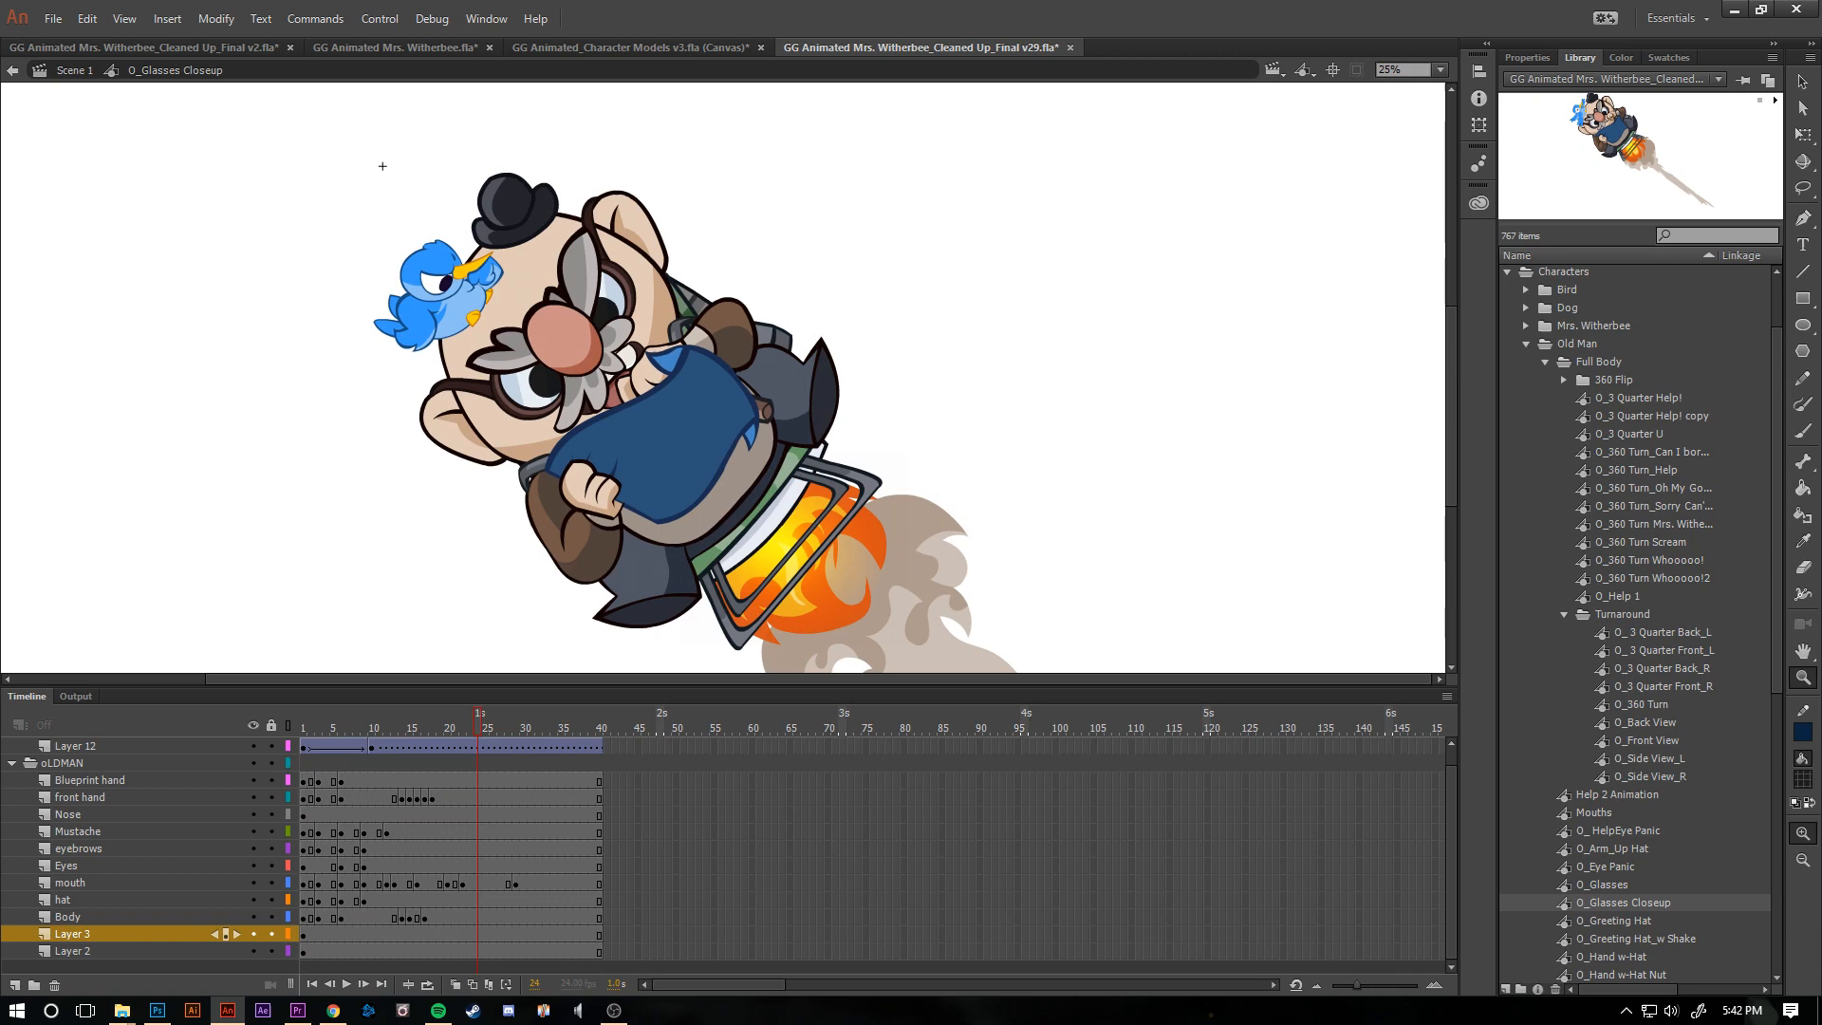
pyautogui.moveTo(479, 727); pyautogui.dragTo(387, 727)
pyautogui.press('Return')
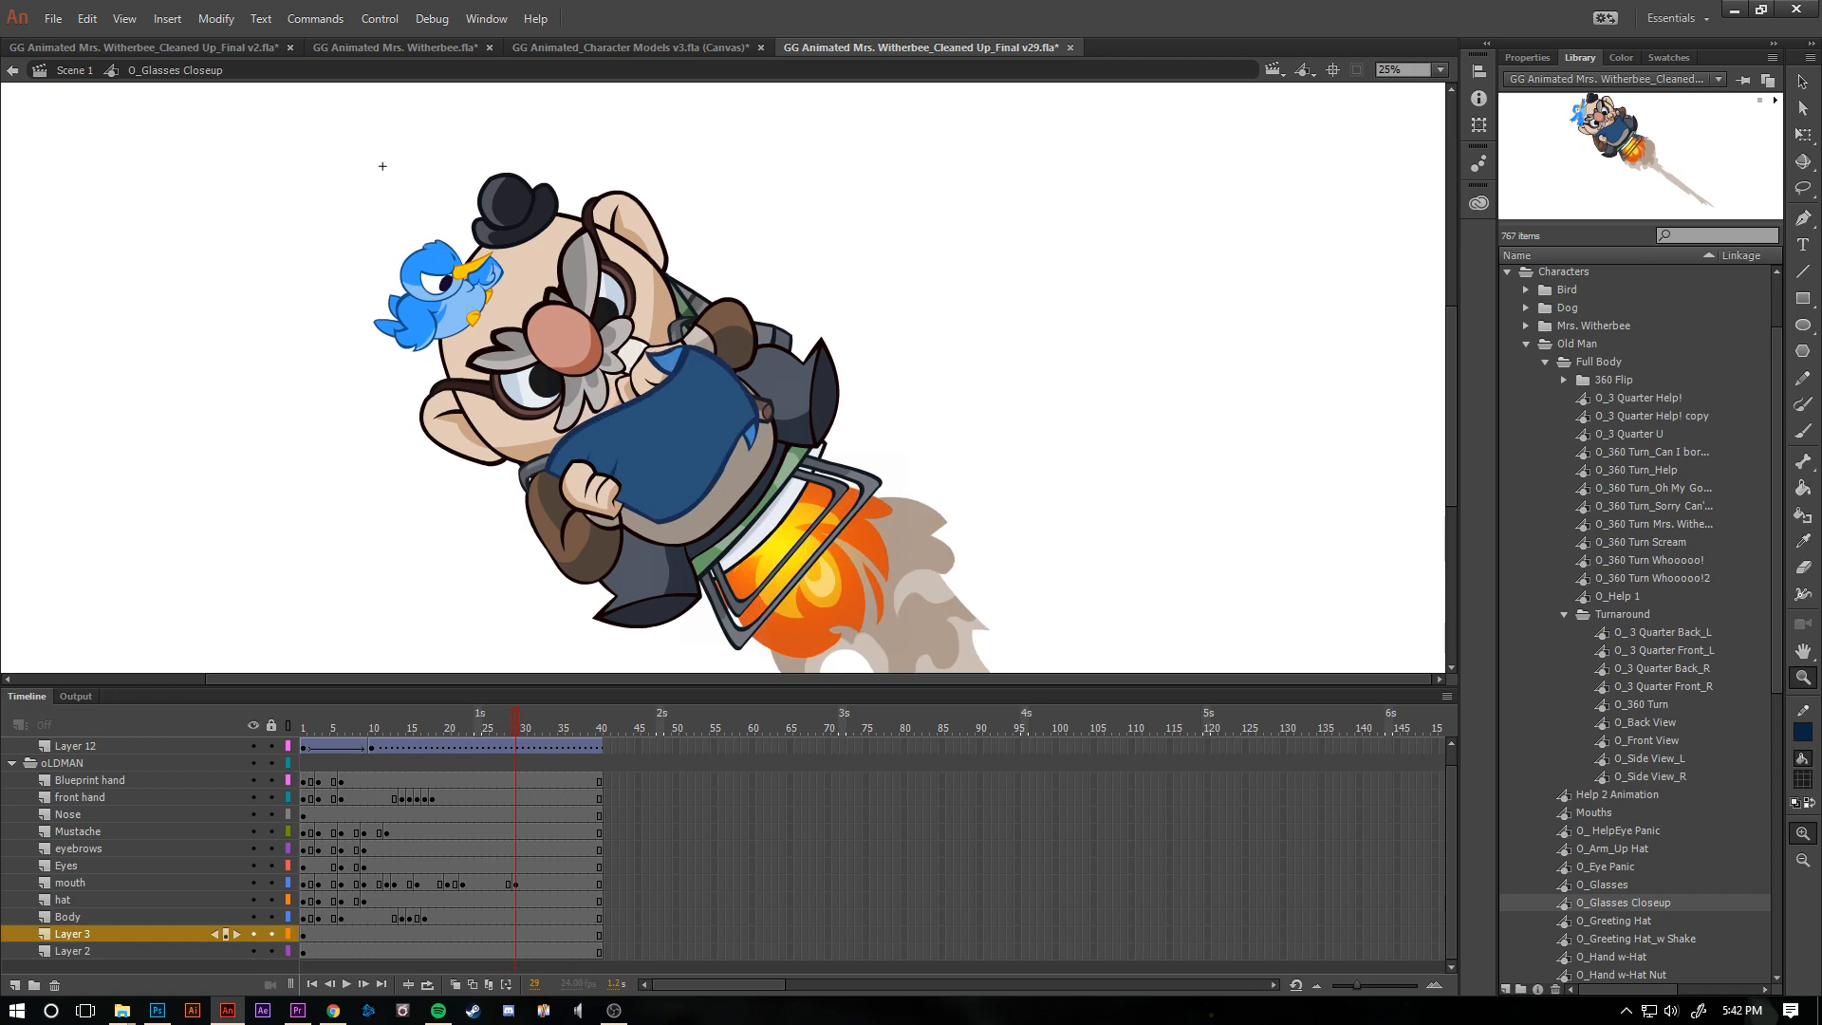
# - Open the nested B_Bird symbol, review its frames and playback, and return to O_Glasses Closeup
pyautogui.doubleClick(403, 313)
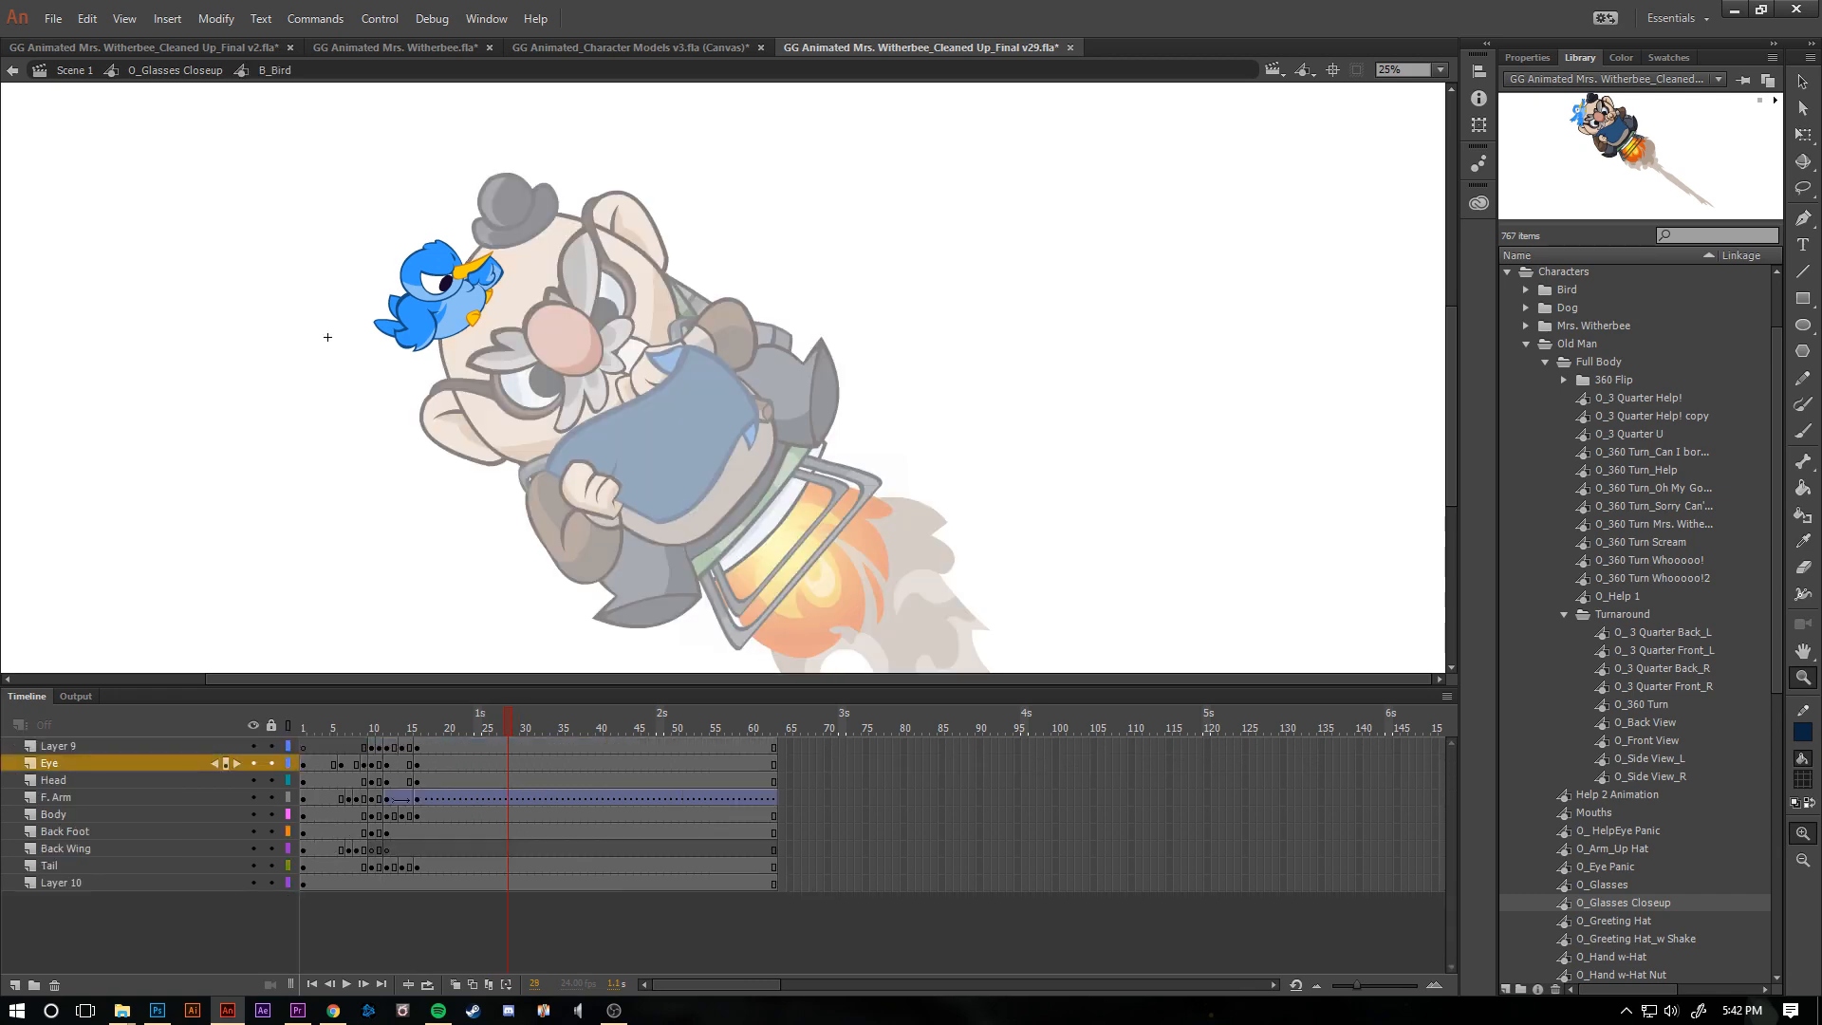
pyautogui.press(',')
pyautogui.press(',')
pyautogui.press(',')
pyautogui.press(',')
pyautogui.press(',')
pyautogui.press(',')
pyautogui.press(',')
pyautogui.press(',')
pyautogui.press(',')
pyautogui.press(',')
pyautogui.press(',')
pyautogui.press(',')
pyautogui.press(',')
pyautogui.press(',')
pyautogui.press(',')
pyautogui.press(',')
pyautogui.press(',')
pyautogui.press(',')
pyautogui.press(',')
pyautogui.press(',')
pyautogui.press('Return')
pyautogui.doubleClick(328, 337)
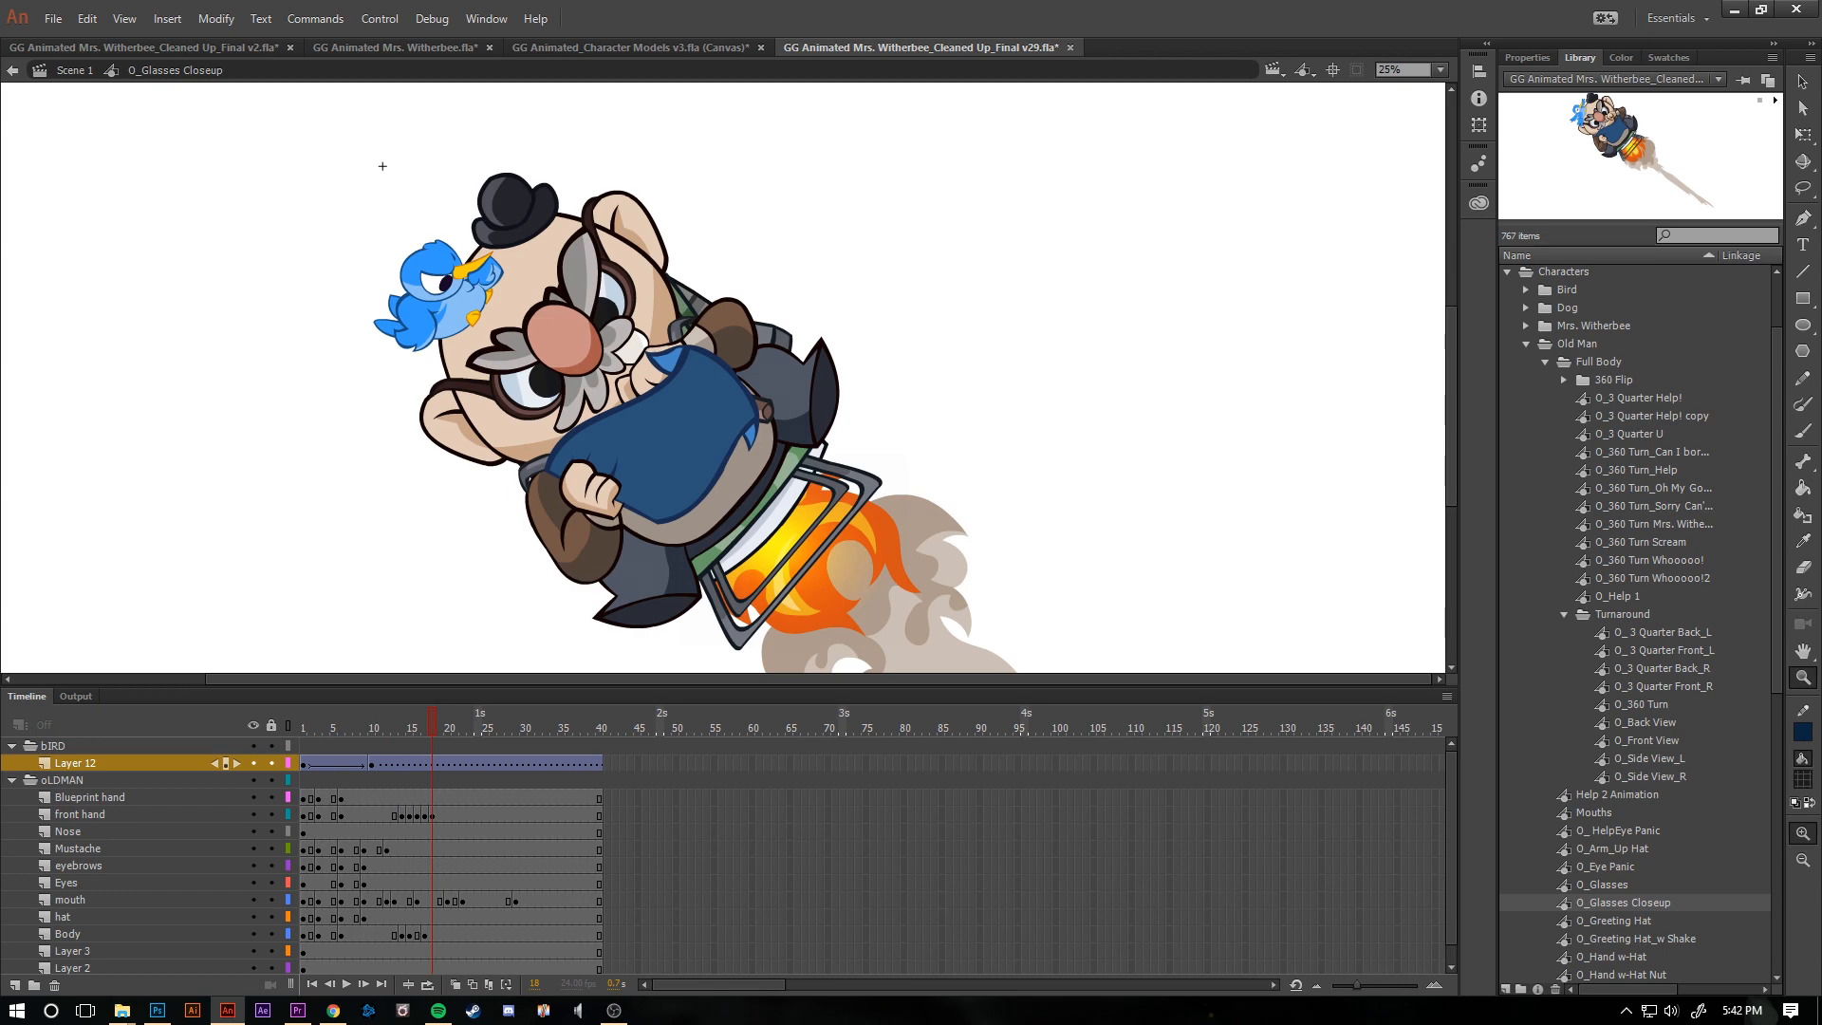
# - Step back and forth through the O_Glasses Closeup frames to compare the poses
pyautogui.press(',')
pyautogui.press(',')
pyautogui.press(',')
pyautogui.press(',')
pyautogui.press(',')
pyautogui.press(',')
pyautogui.press(',')
pyautogui.press(',')
pyautogui.press(',')
pyautogui.press(',')
pyautogui.press(',')
pyautogui.press(',')
pyautogui.press(',')
pyautogui.press('.')
pyautogui.press('.')
pyautogui.press('.')
pyautogui.press('.')
pyautogui.press('.')
# - Open the file GG Animated Mrs. Witherbee_Cleaned Up_Final v16 from the Flash folder and view its full porch shot at frame 684
pyautogui.hotkey('alt', 'Tab')
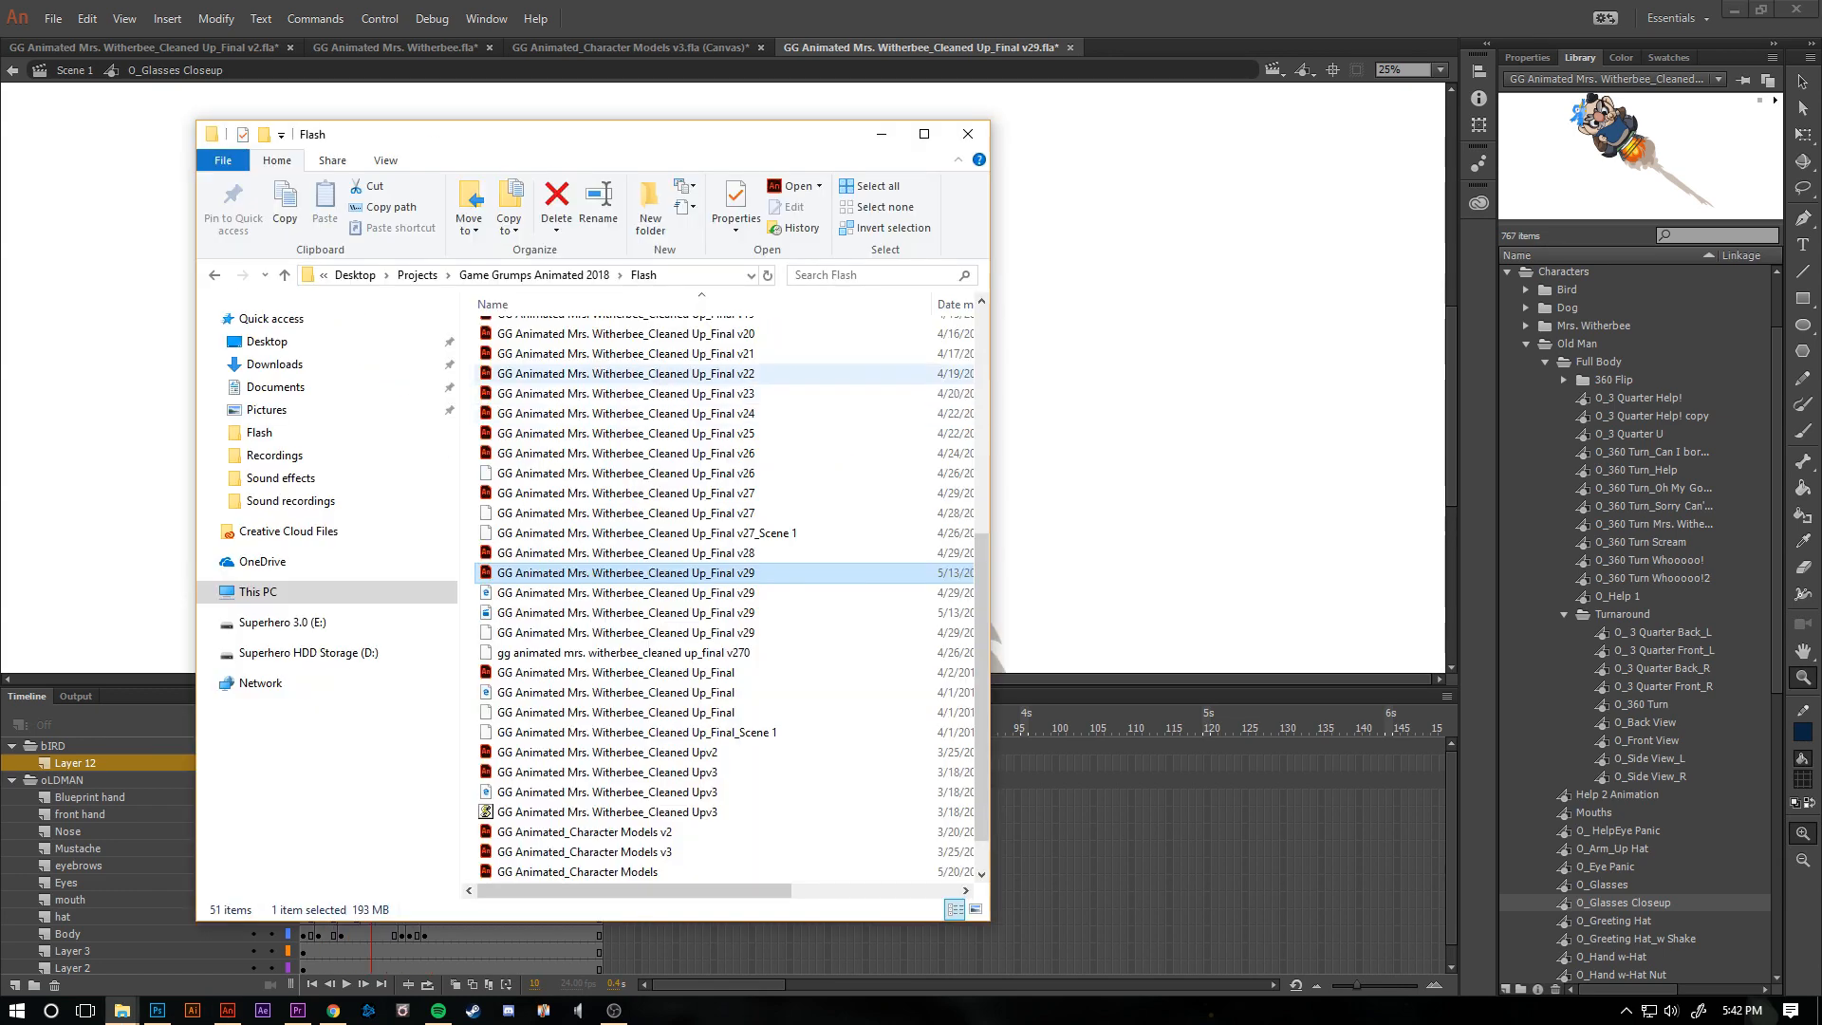
pyautogui.scroll(4, 607, 456)
pyautogui.hotkey('alt', 'Tab')
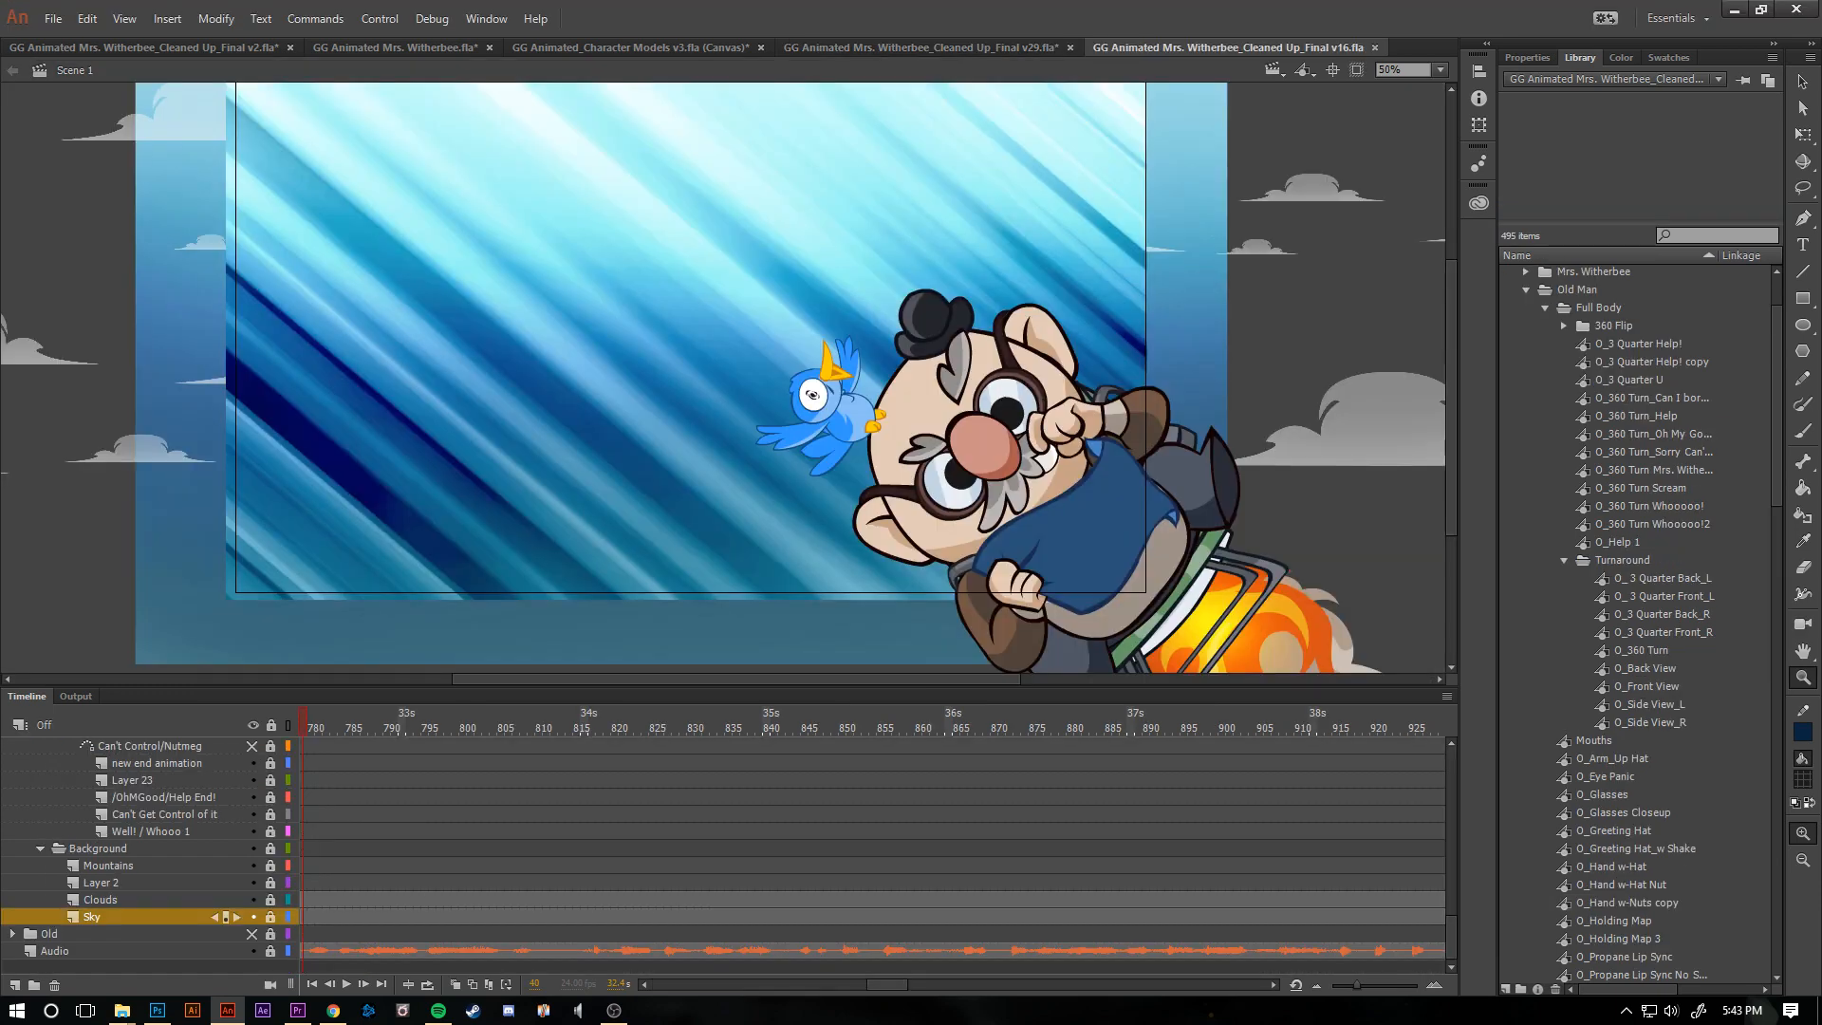
pyautogui.hotkey('ctrl', '-')
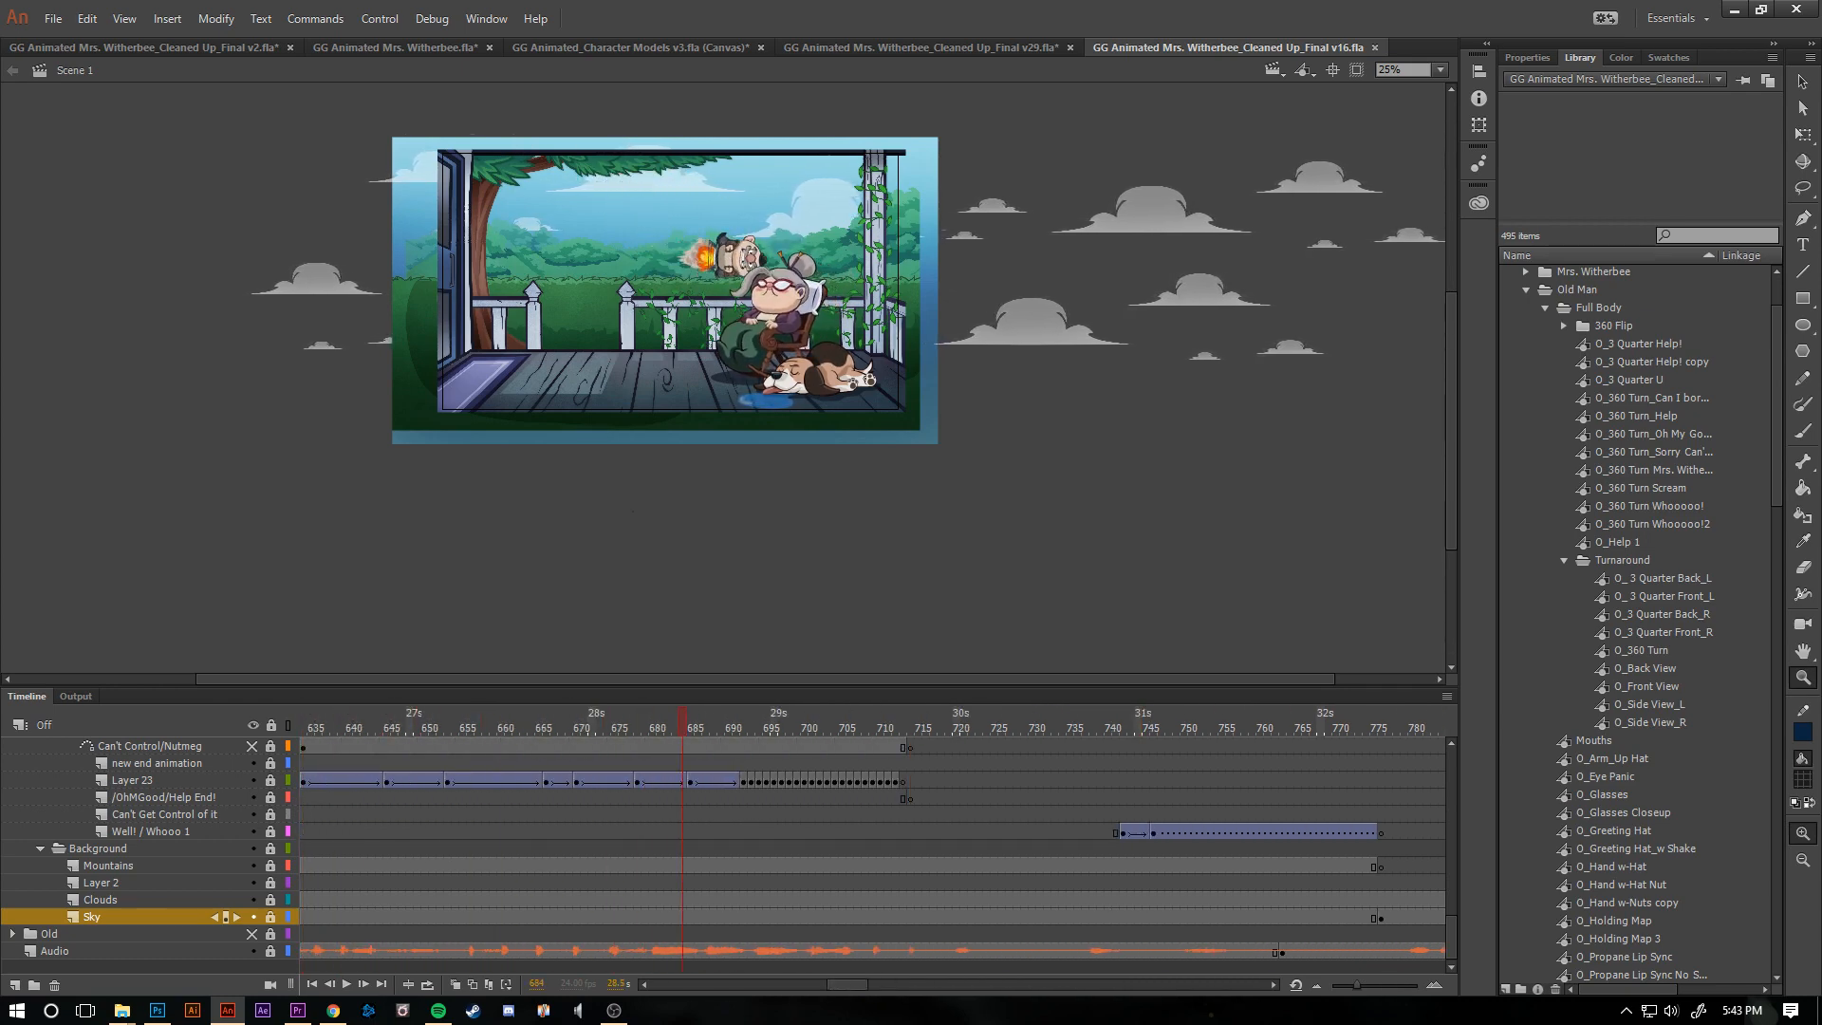
# - Scrub and play the v16 timeline from the Game Grumps title card through the jetpack flight to the porch shot at frame 551
pyautogui.moveTo(371, 728); pyautogui.dragTo(318, 727)
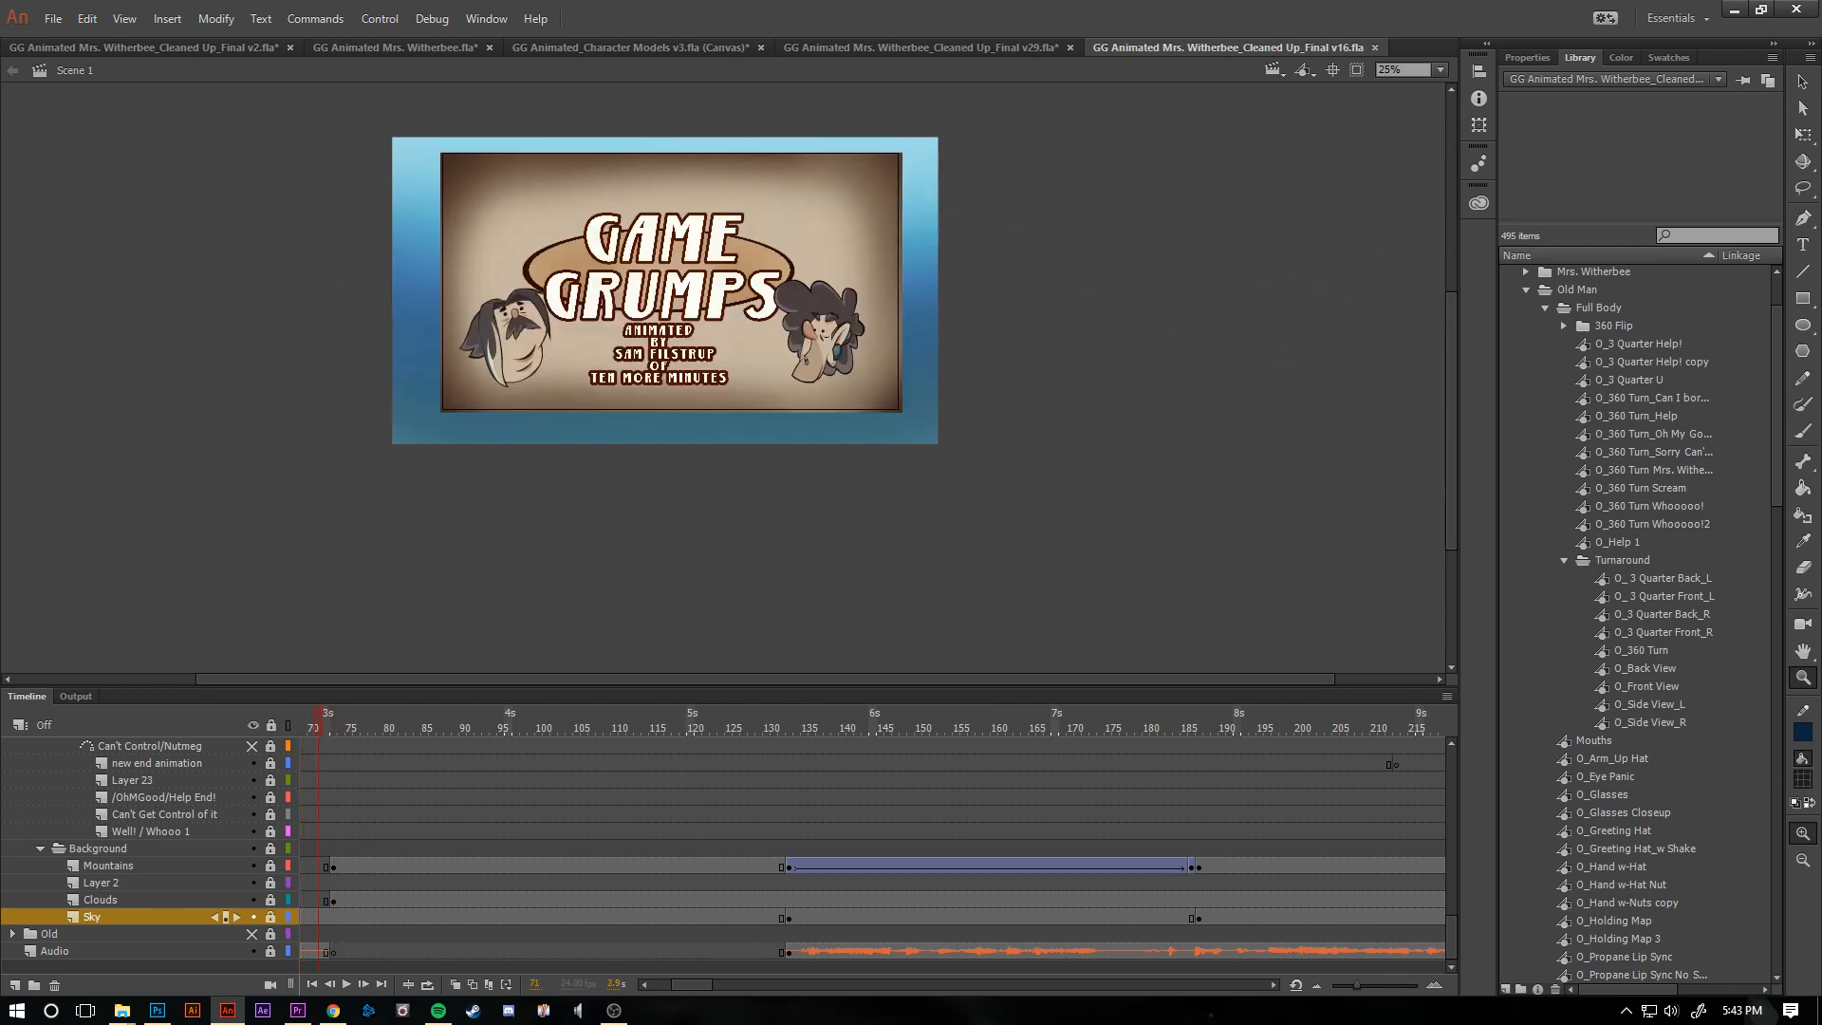
pyautogui.moveTo(318, 727); pyautogui.dragTo(297, 727)
pyautogui.press('Return')
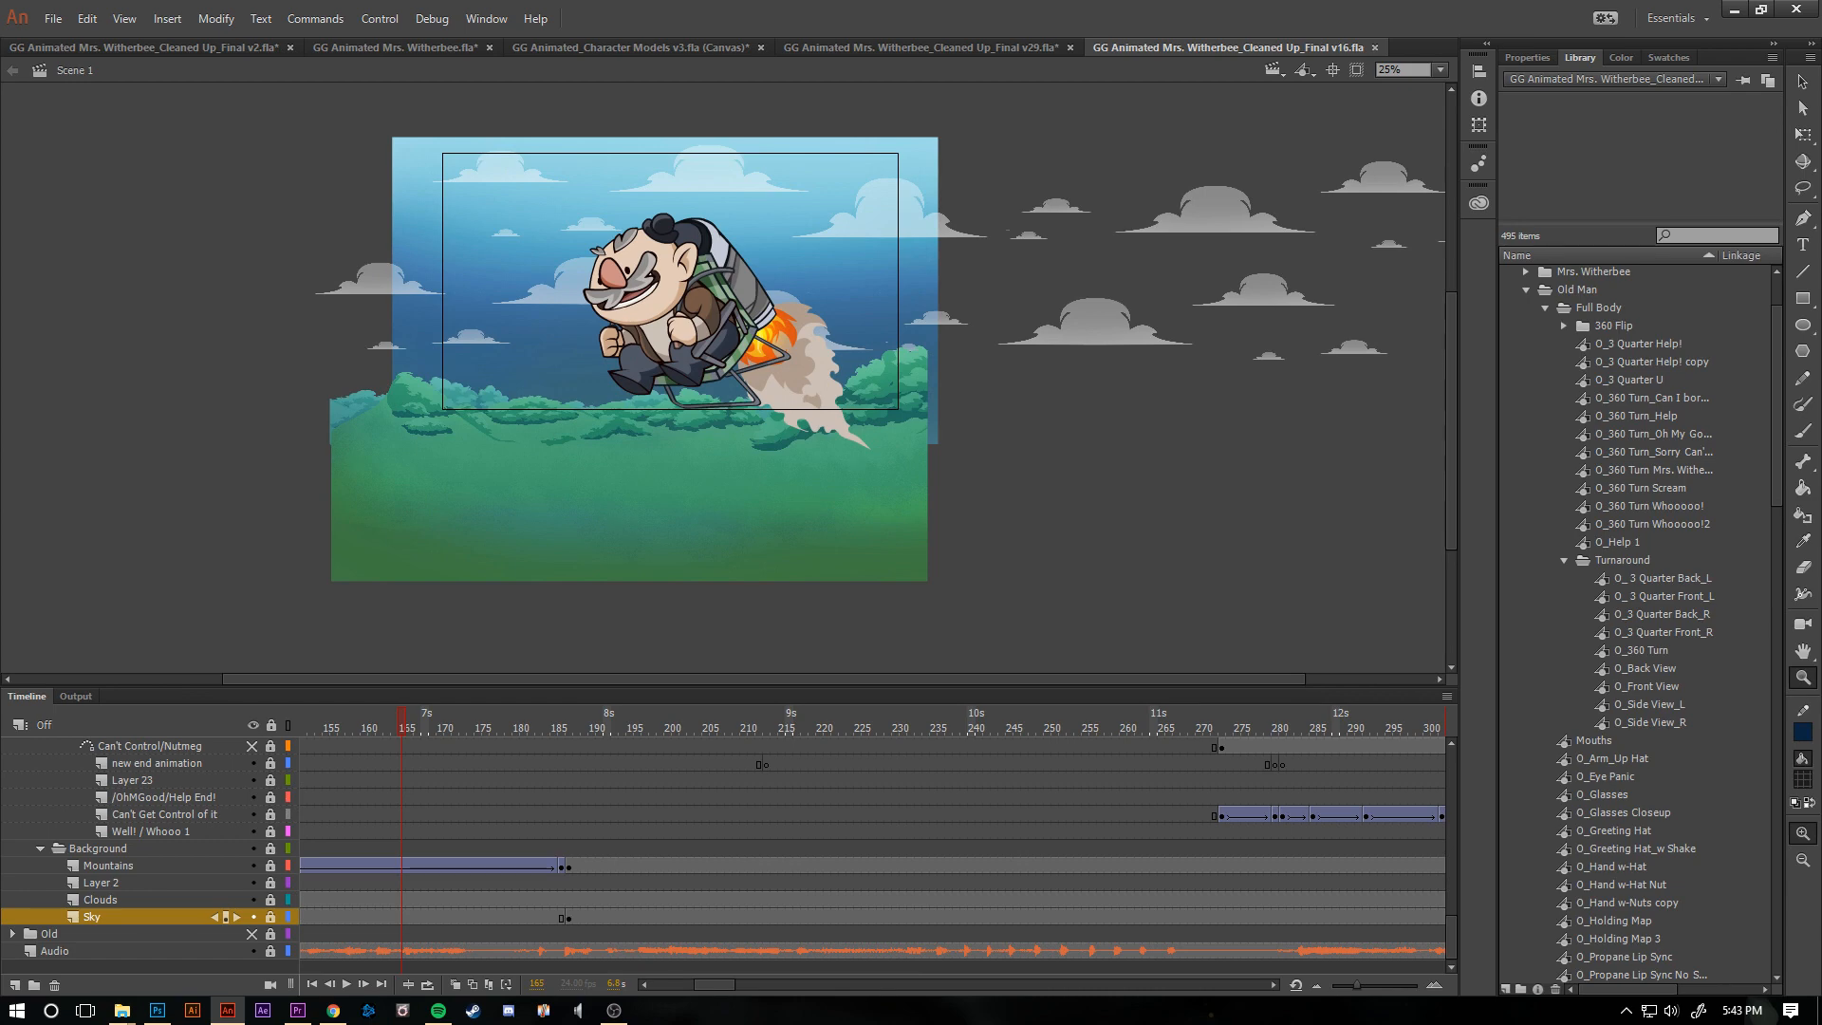
pyautogui.moveTo(402, 727); pyautogui.dragTo(804, 726)
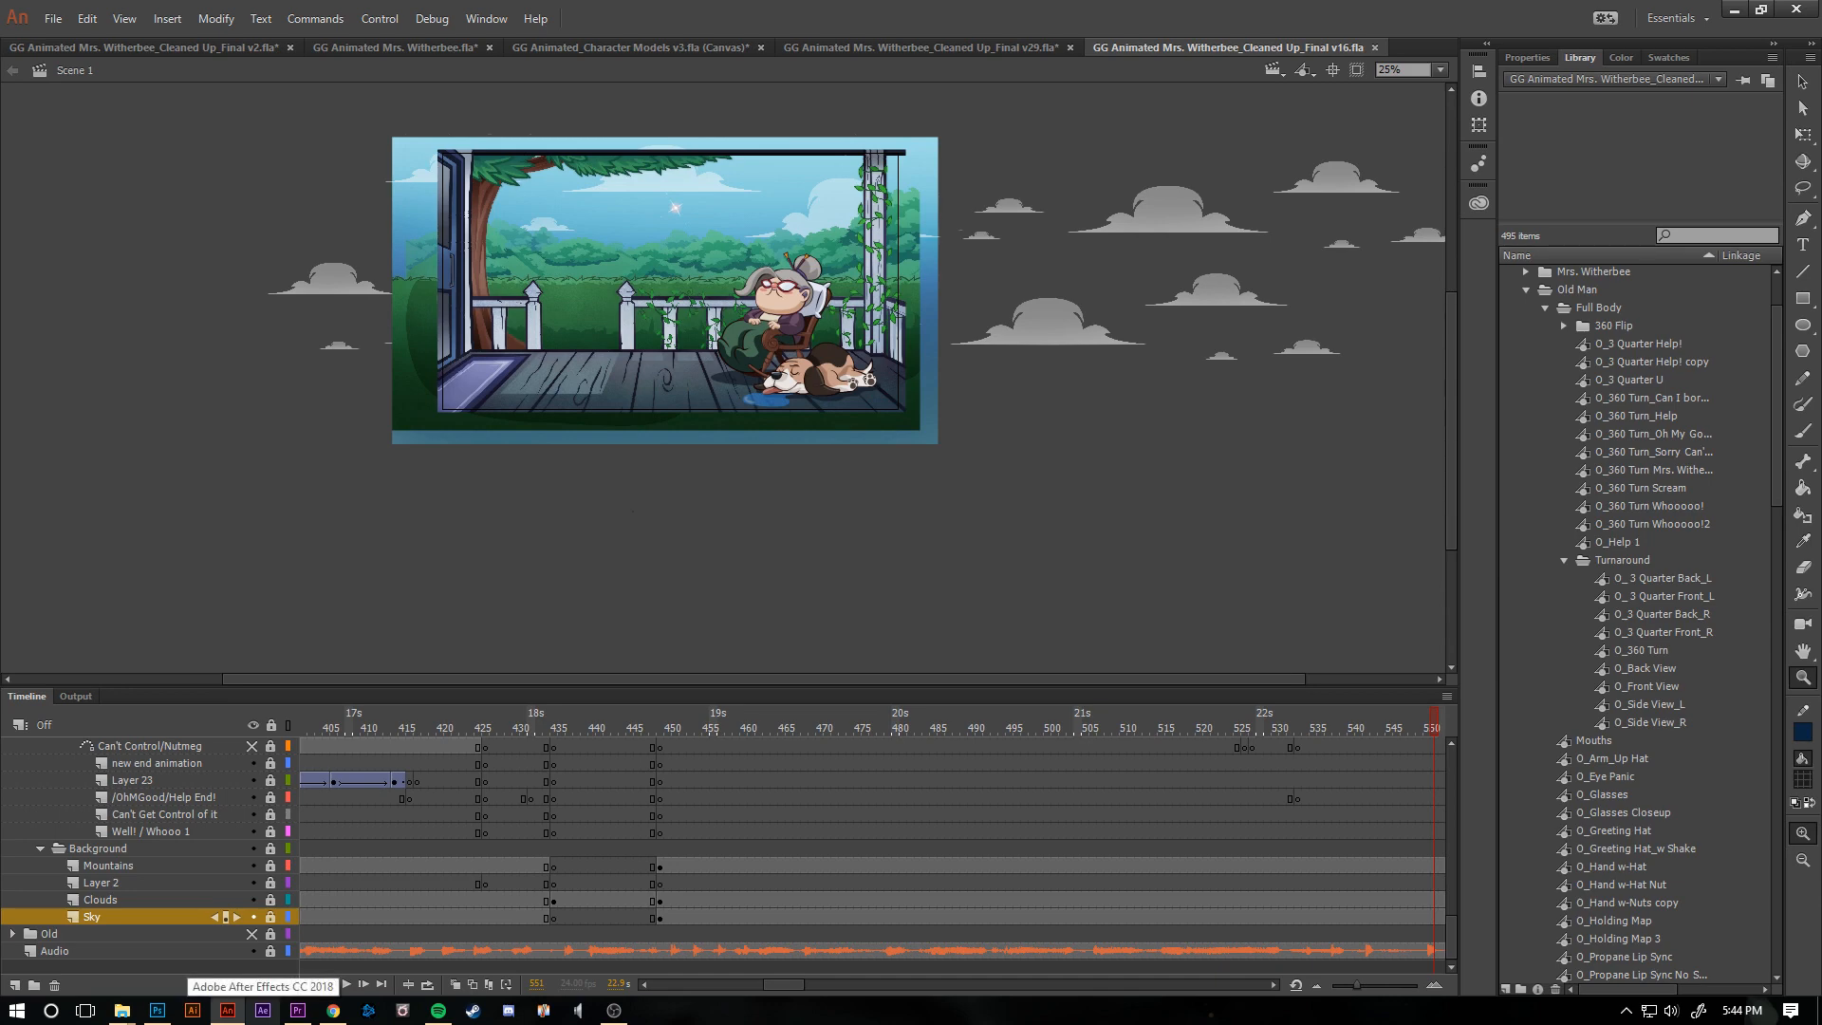
# - Close the open Animate documents, including Cleaned Up_Final v16, v29 and v2, without saving their changes
pyautogui.hotkey('ctrl', 'w')
pyautogui.hotkey('ctrl', 'w')
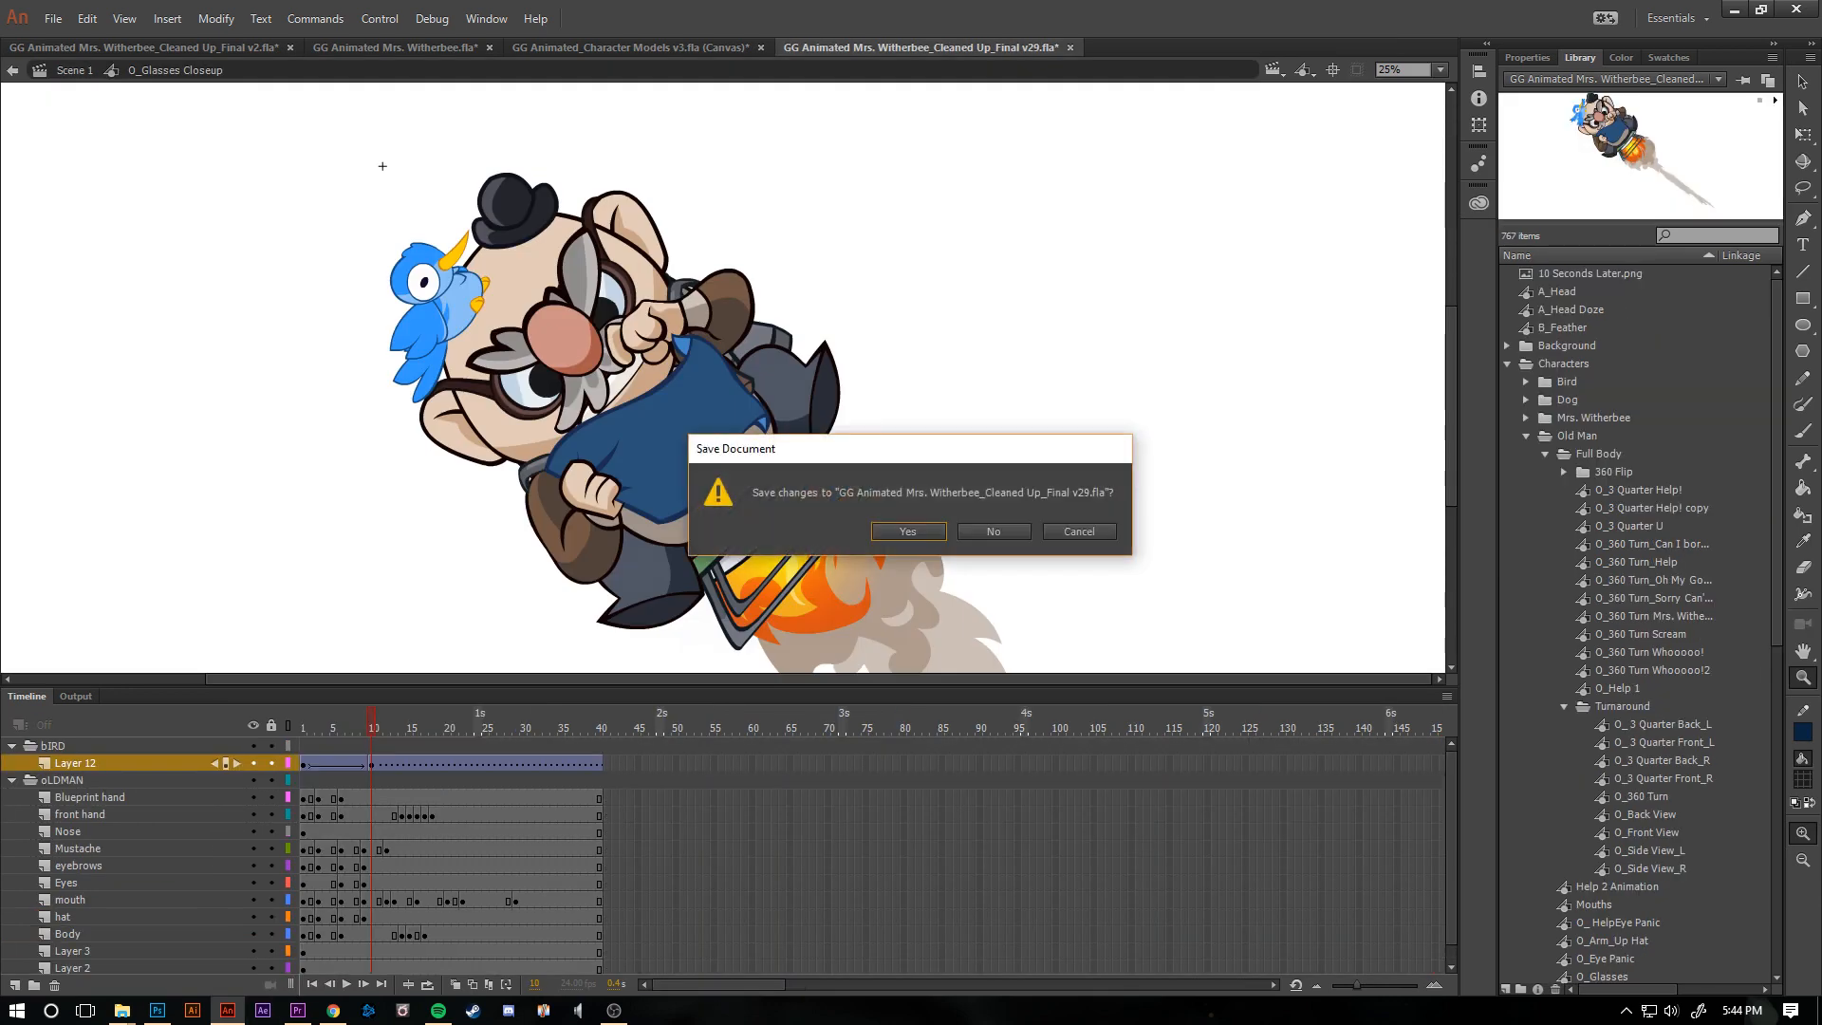
pyautogui.press('Tab')
pyautogui.press('Return')
pyautogui.hotkey('ctrl', 'w')
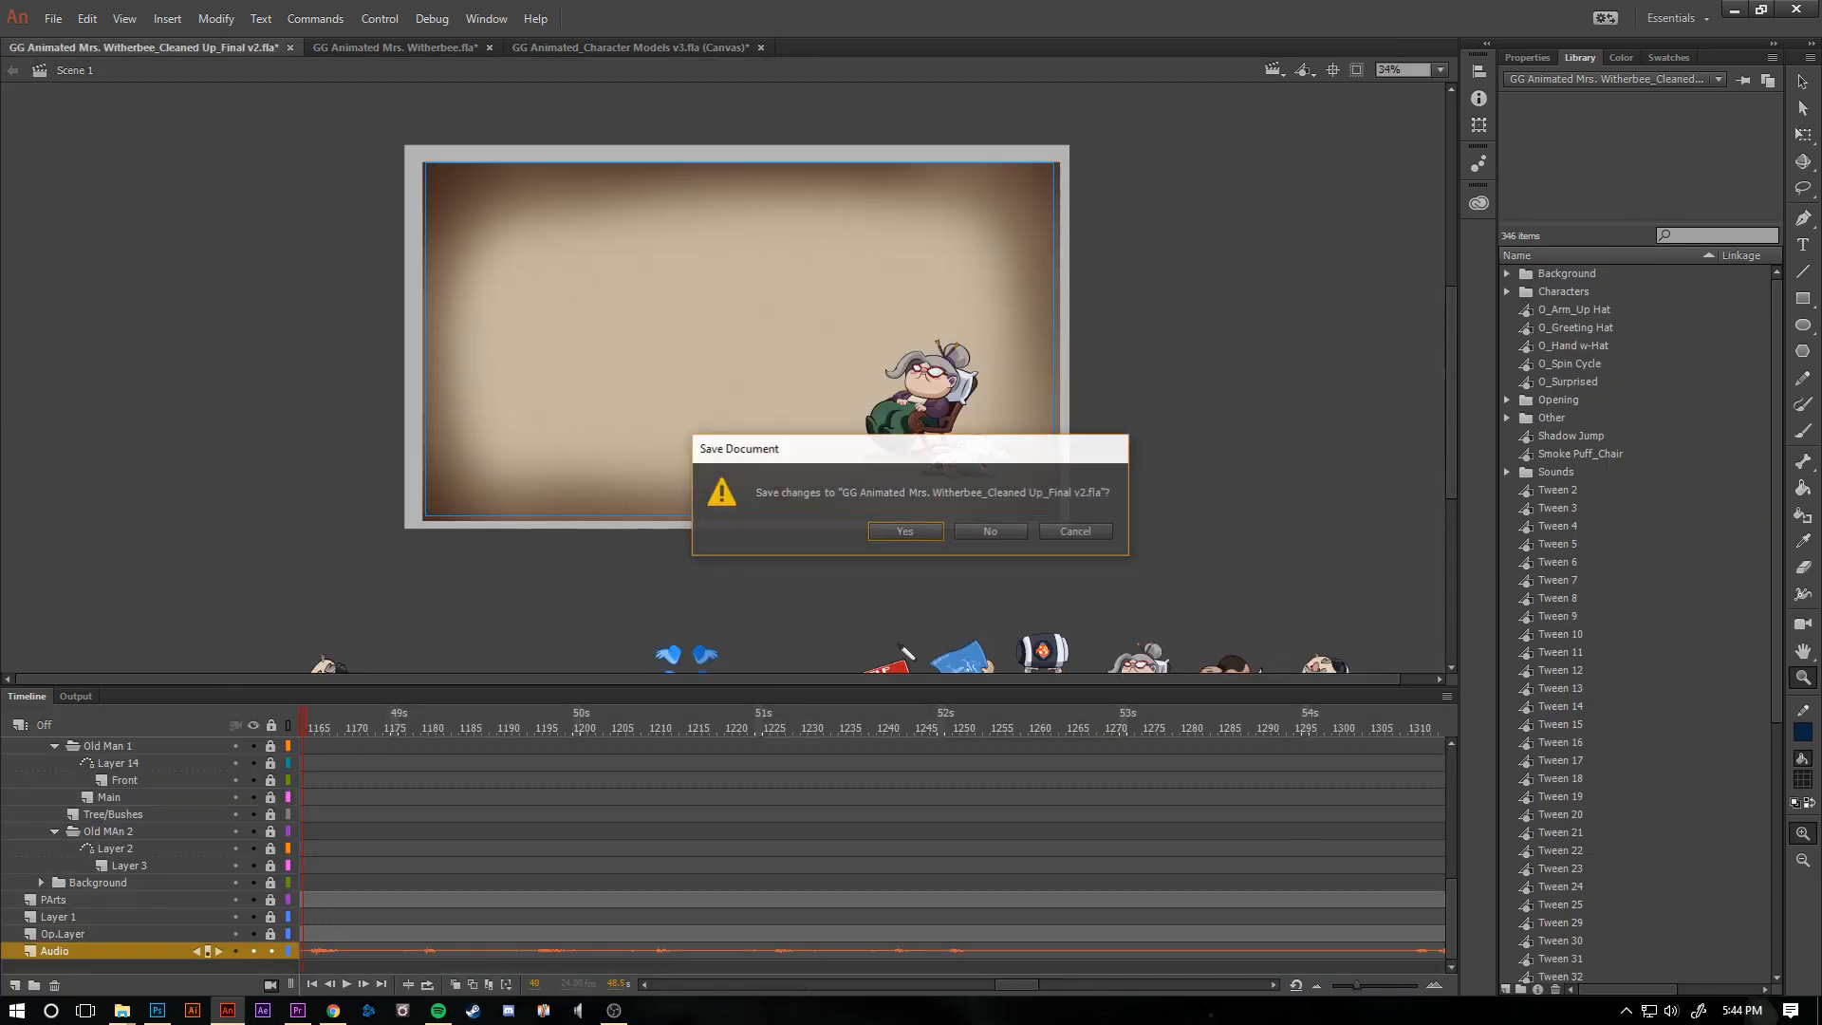
pyautogui.press('Tab')
pyautogui.press('Return')
pyautogui.hotkey('ctrl', 'w')
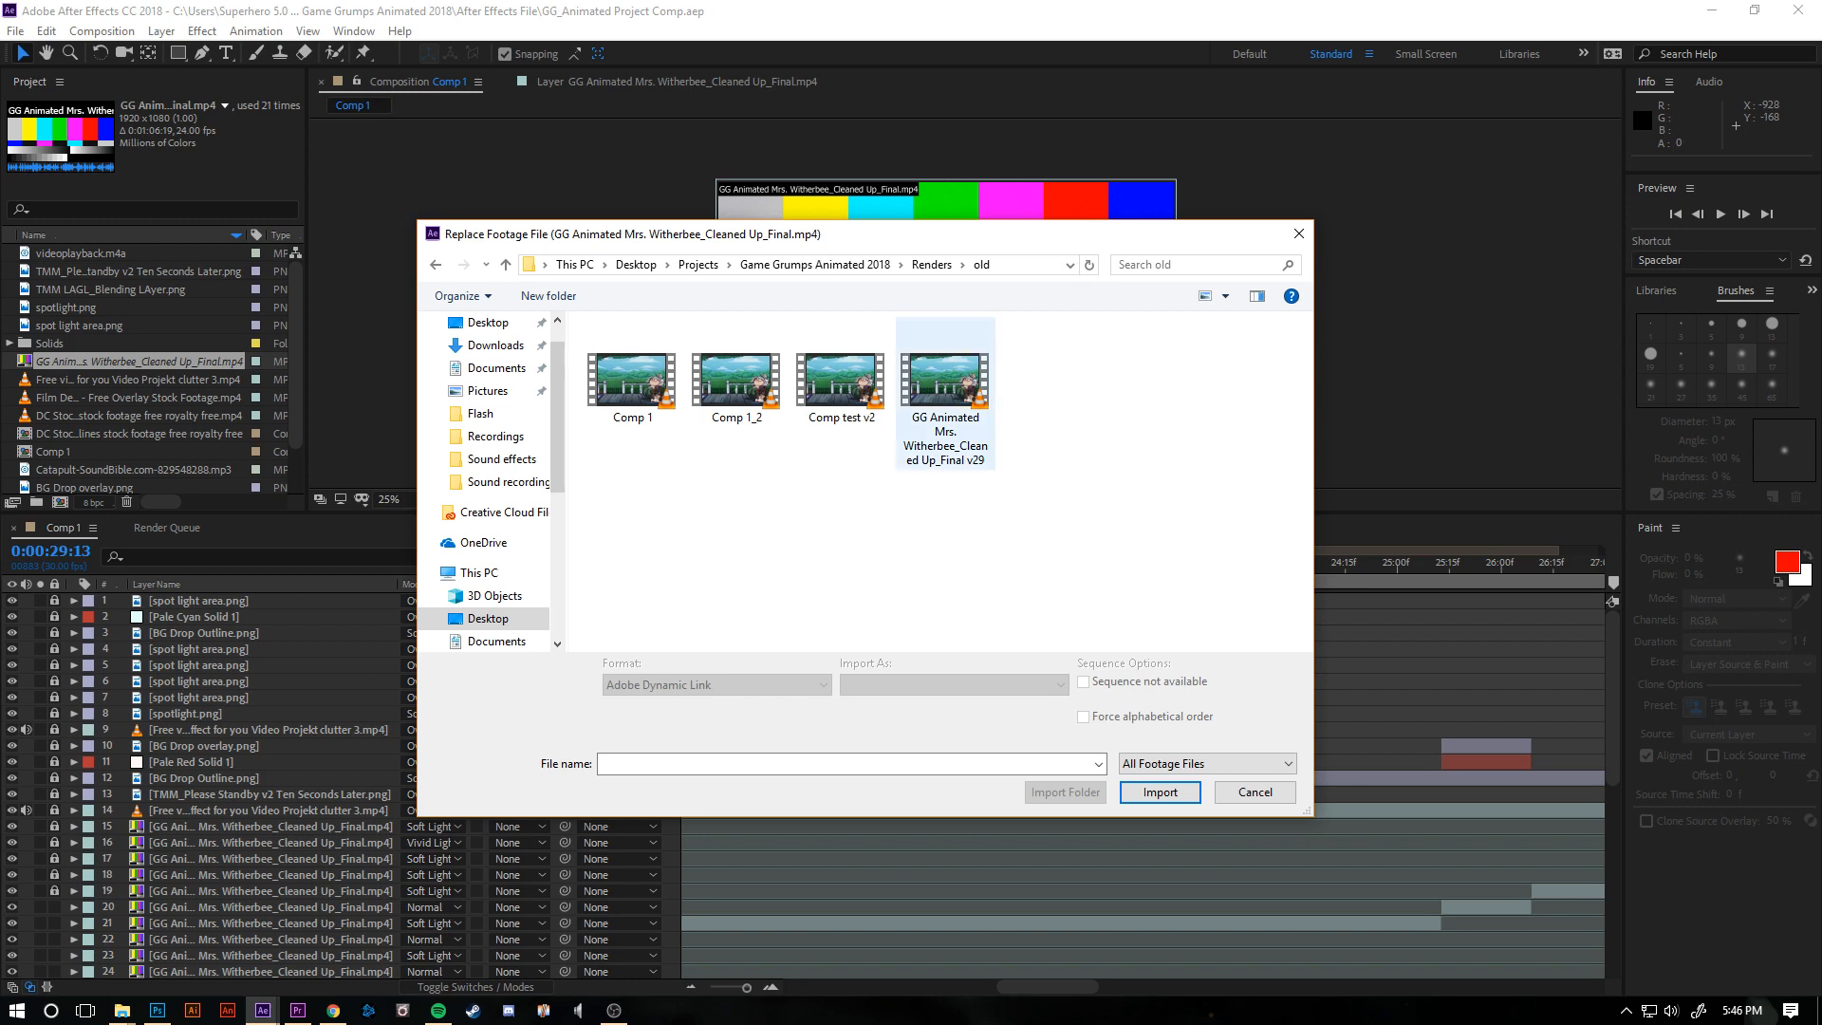
# - In After Effects, replace the missing Cleaned Up_Final footage with GG Animated Mrs. Witherbee_Cleaned Up_Final from the Flash Render folder
pyautogui.click(946, 394)
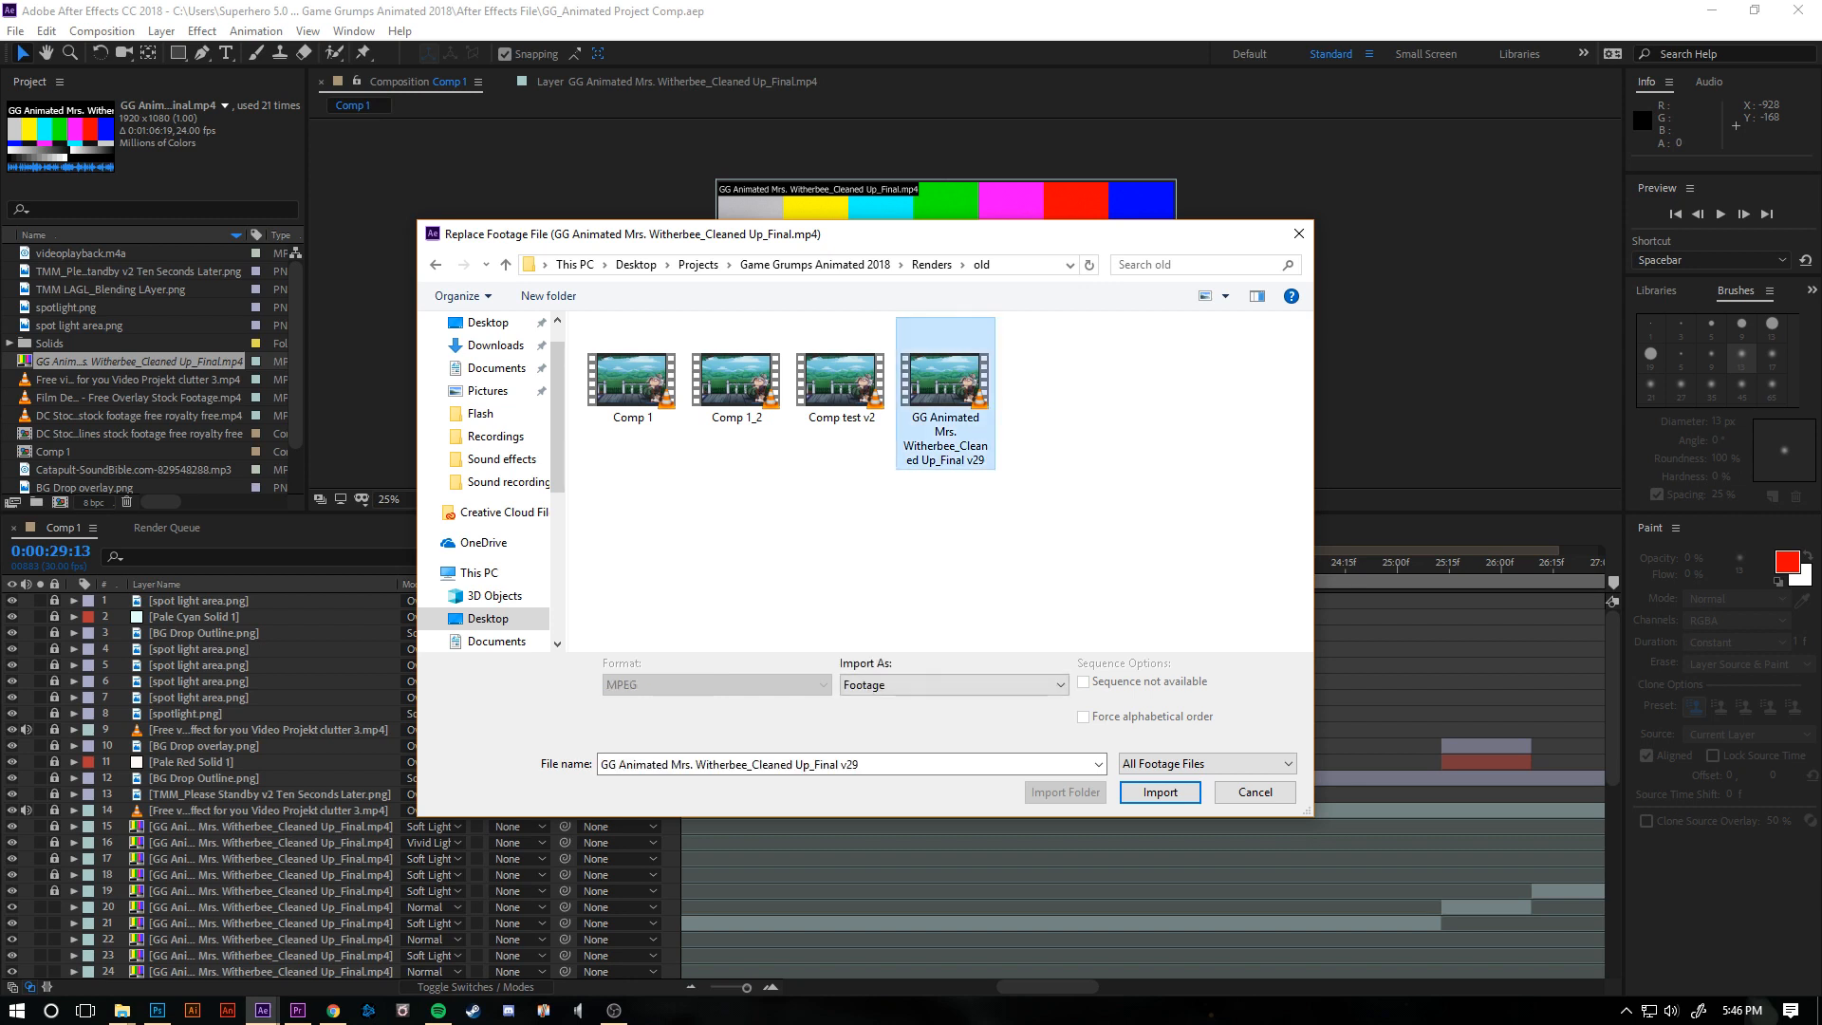
pyautogui.click(436, 265)
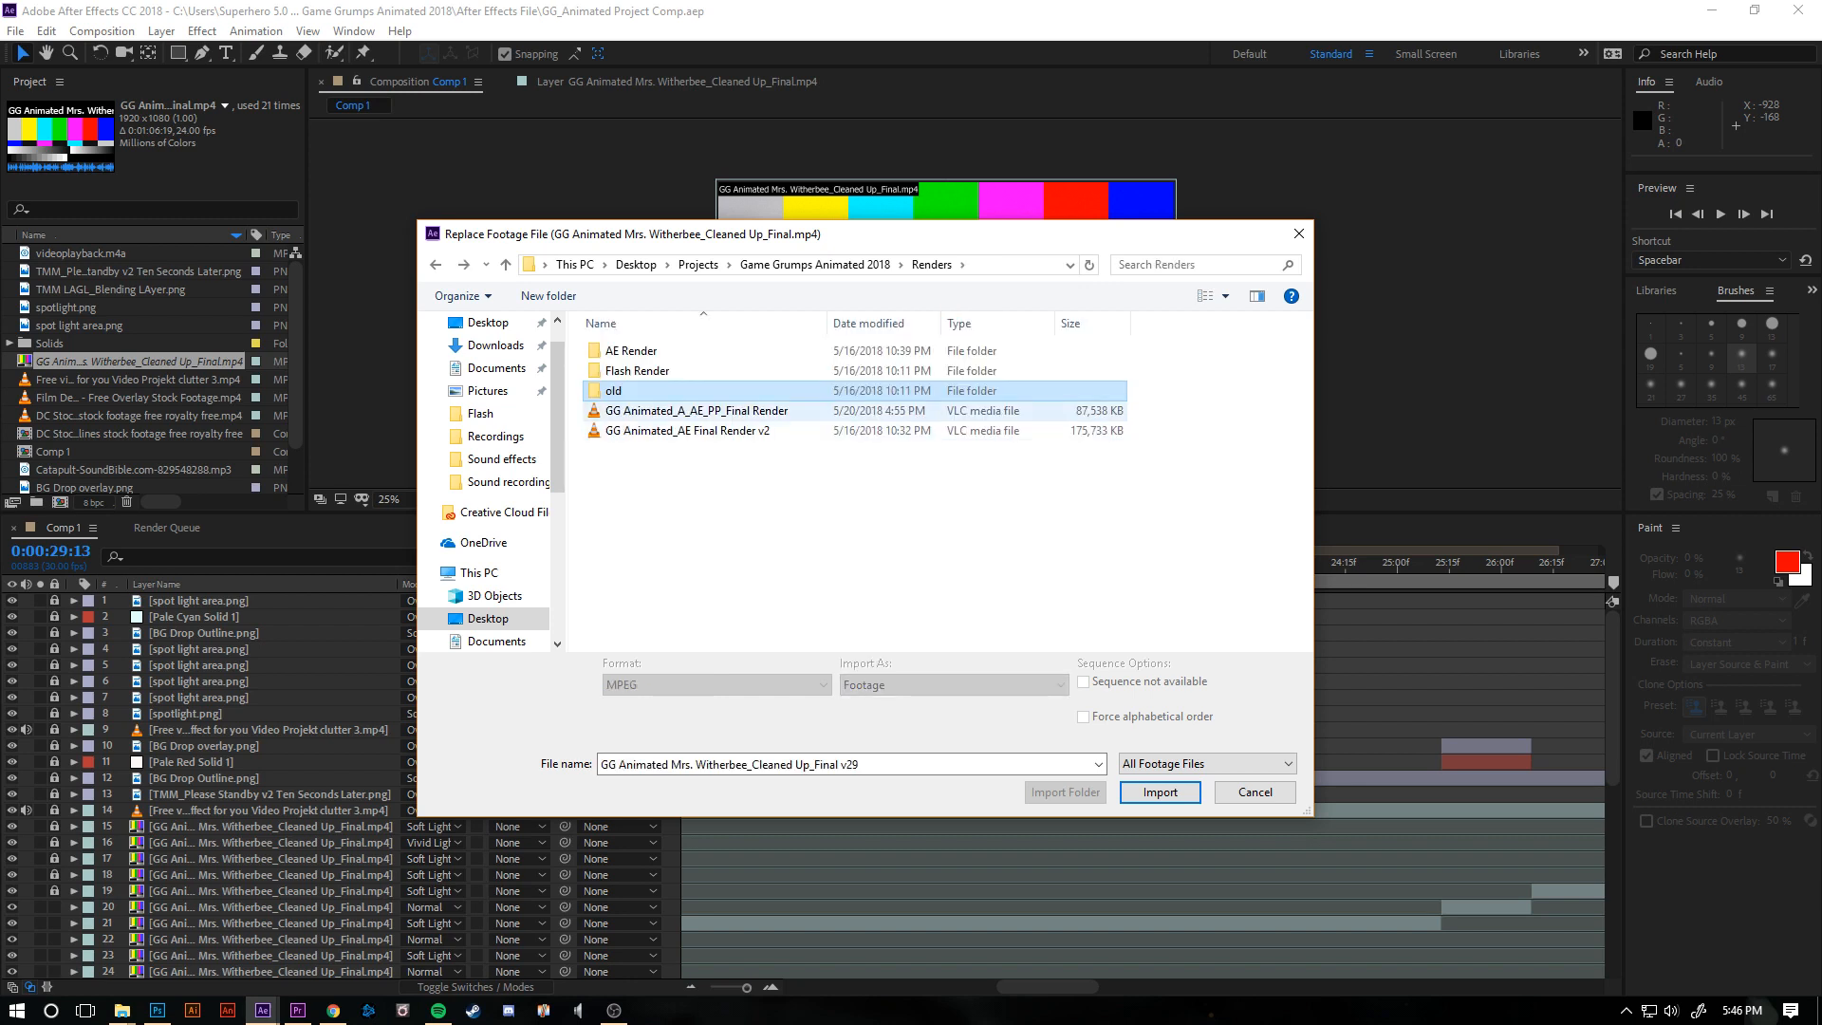
pyautogui.click(696, 411)
pyautogui.doubleClick(638, 371)
pyautogui.hotkey('alt', 'Left')
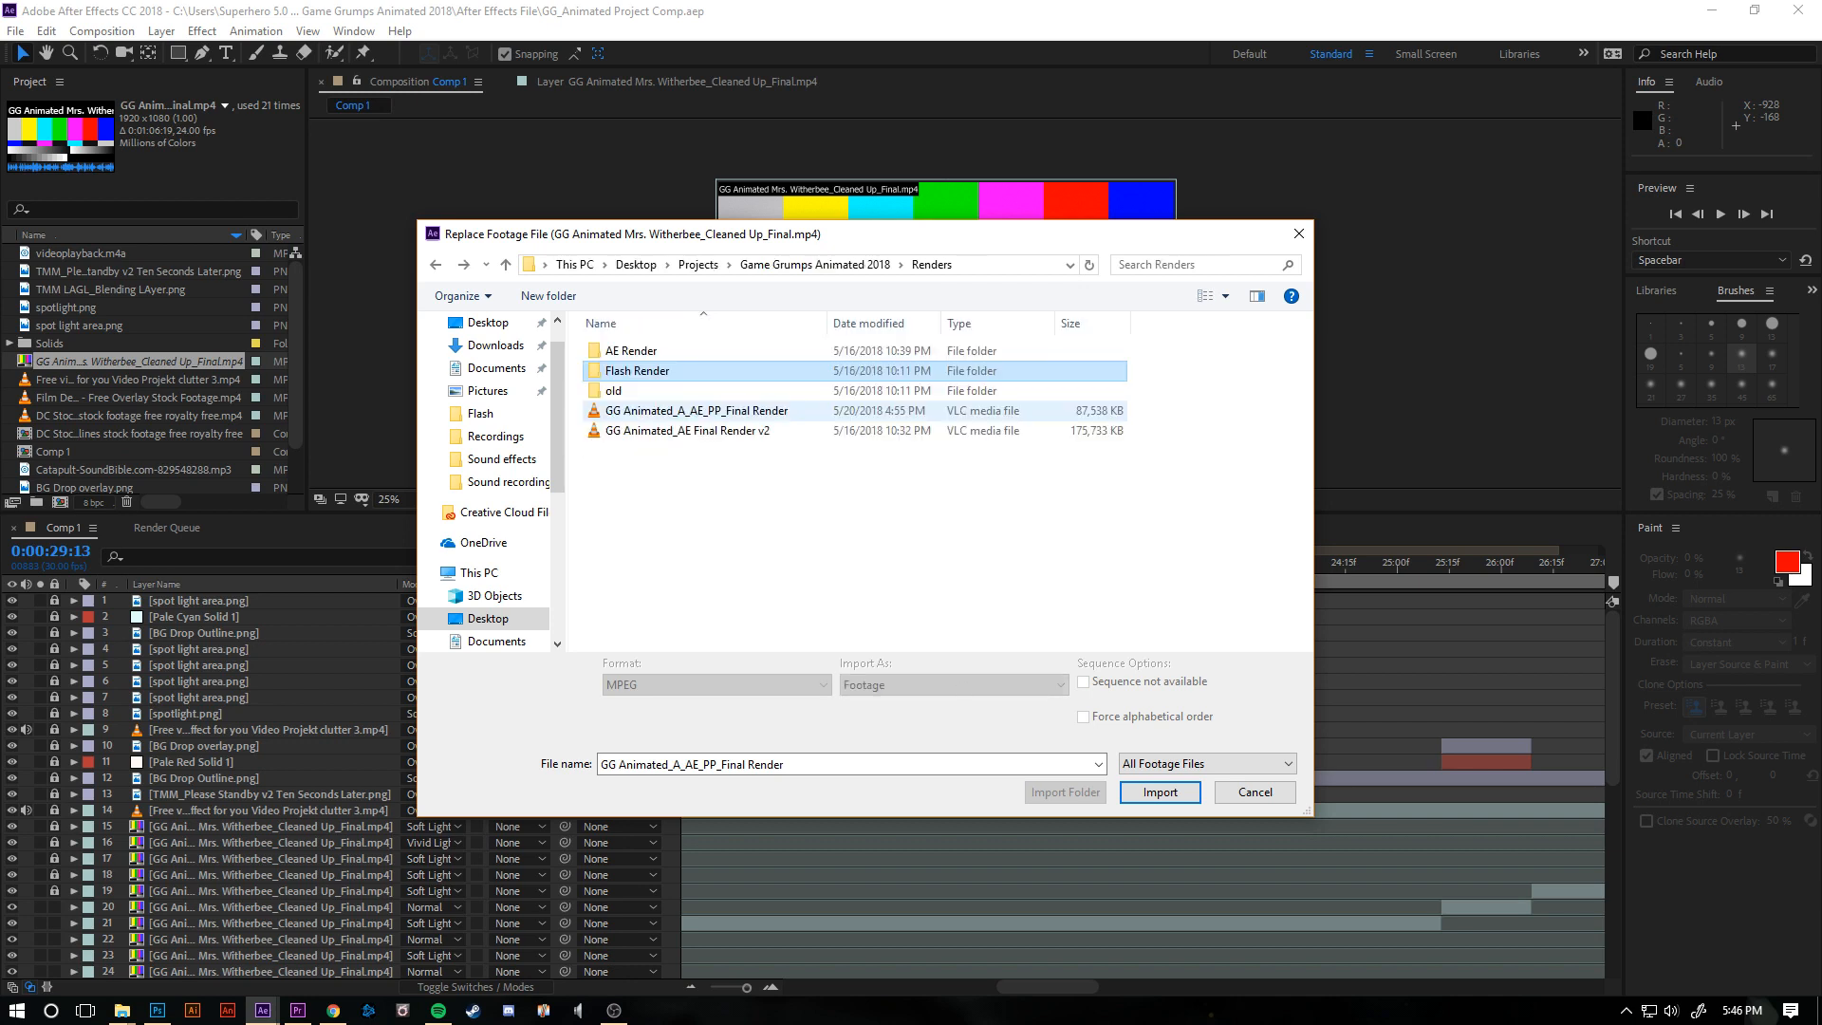
pyautogui.doubleClick(638, 371)
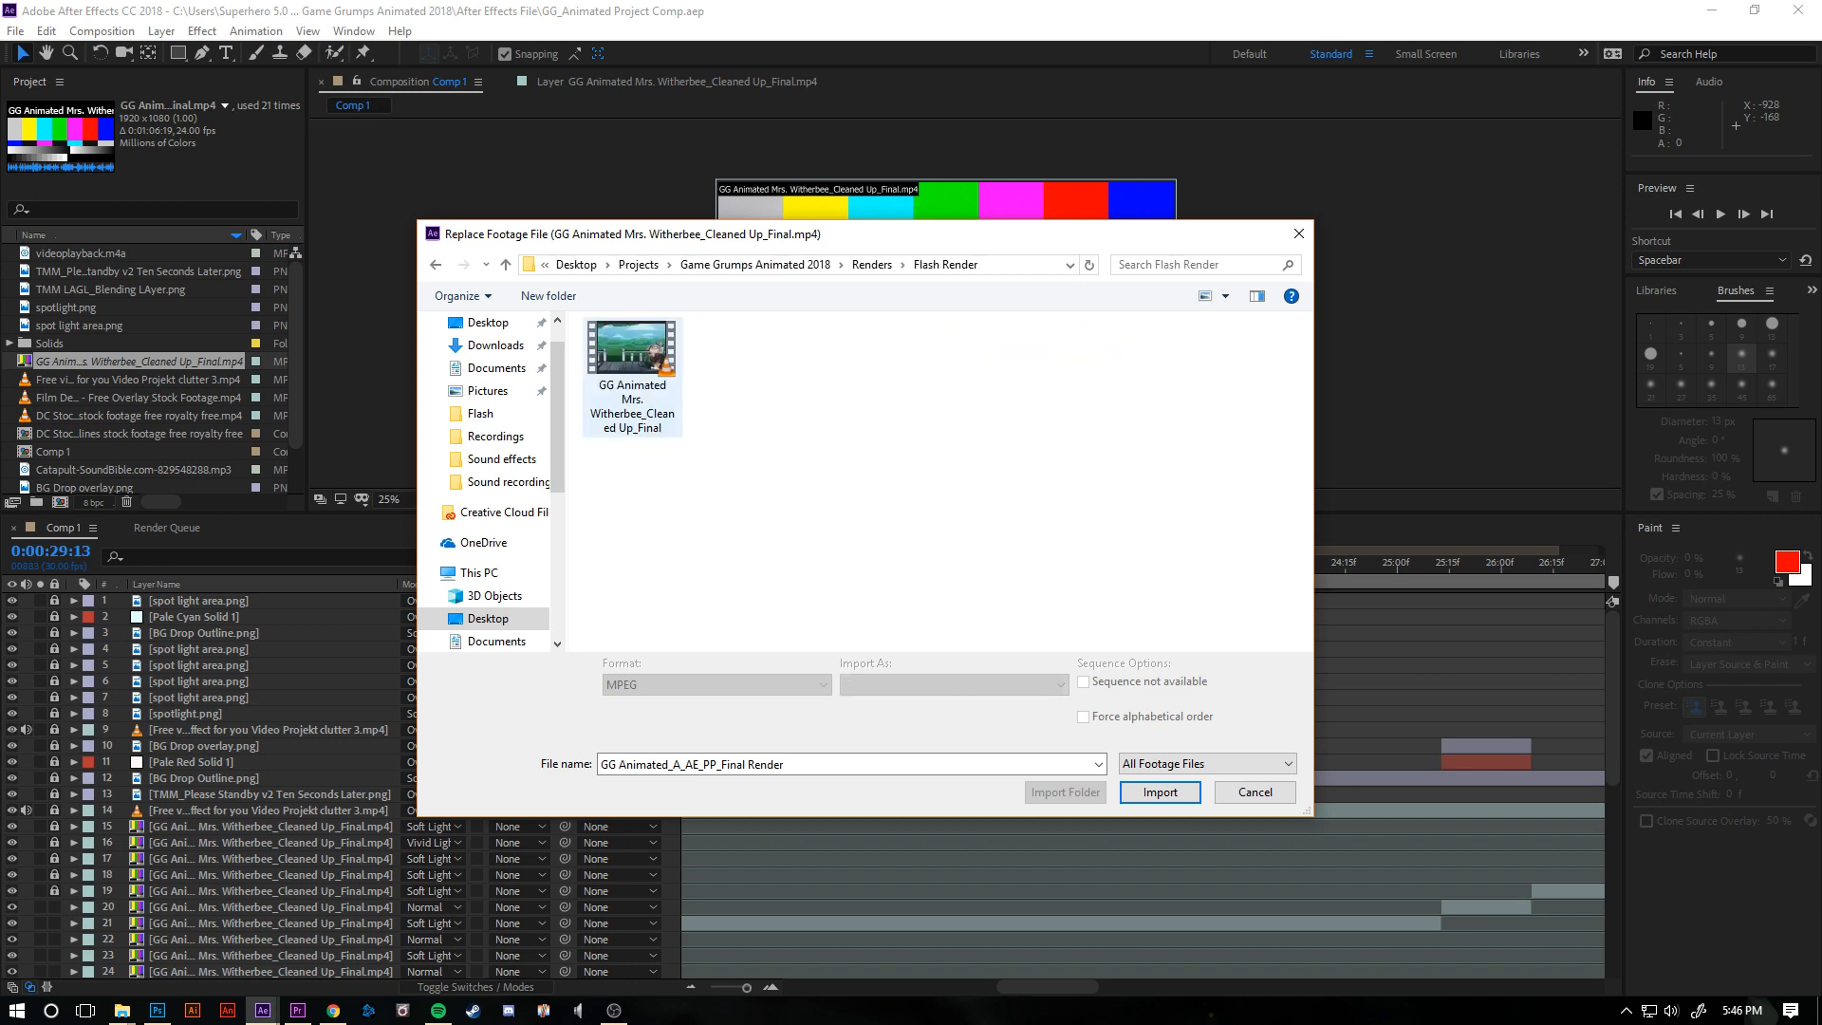
pyautogui.click(636, 372)
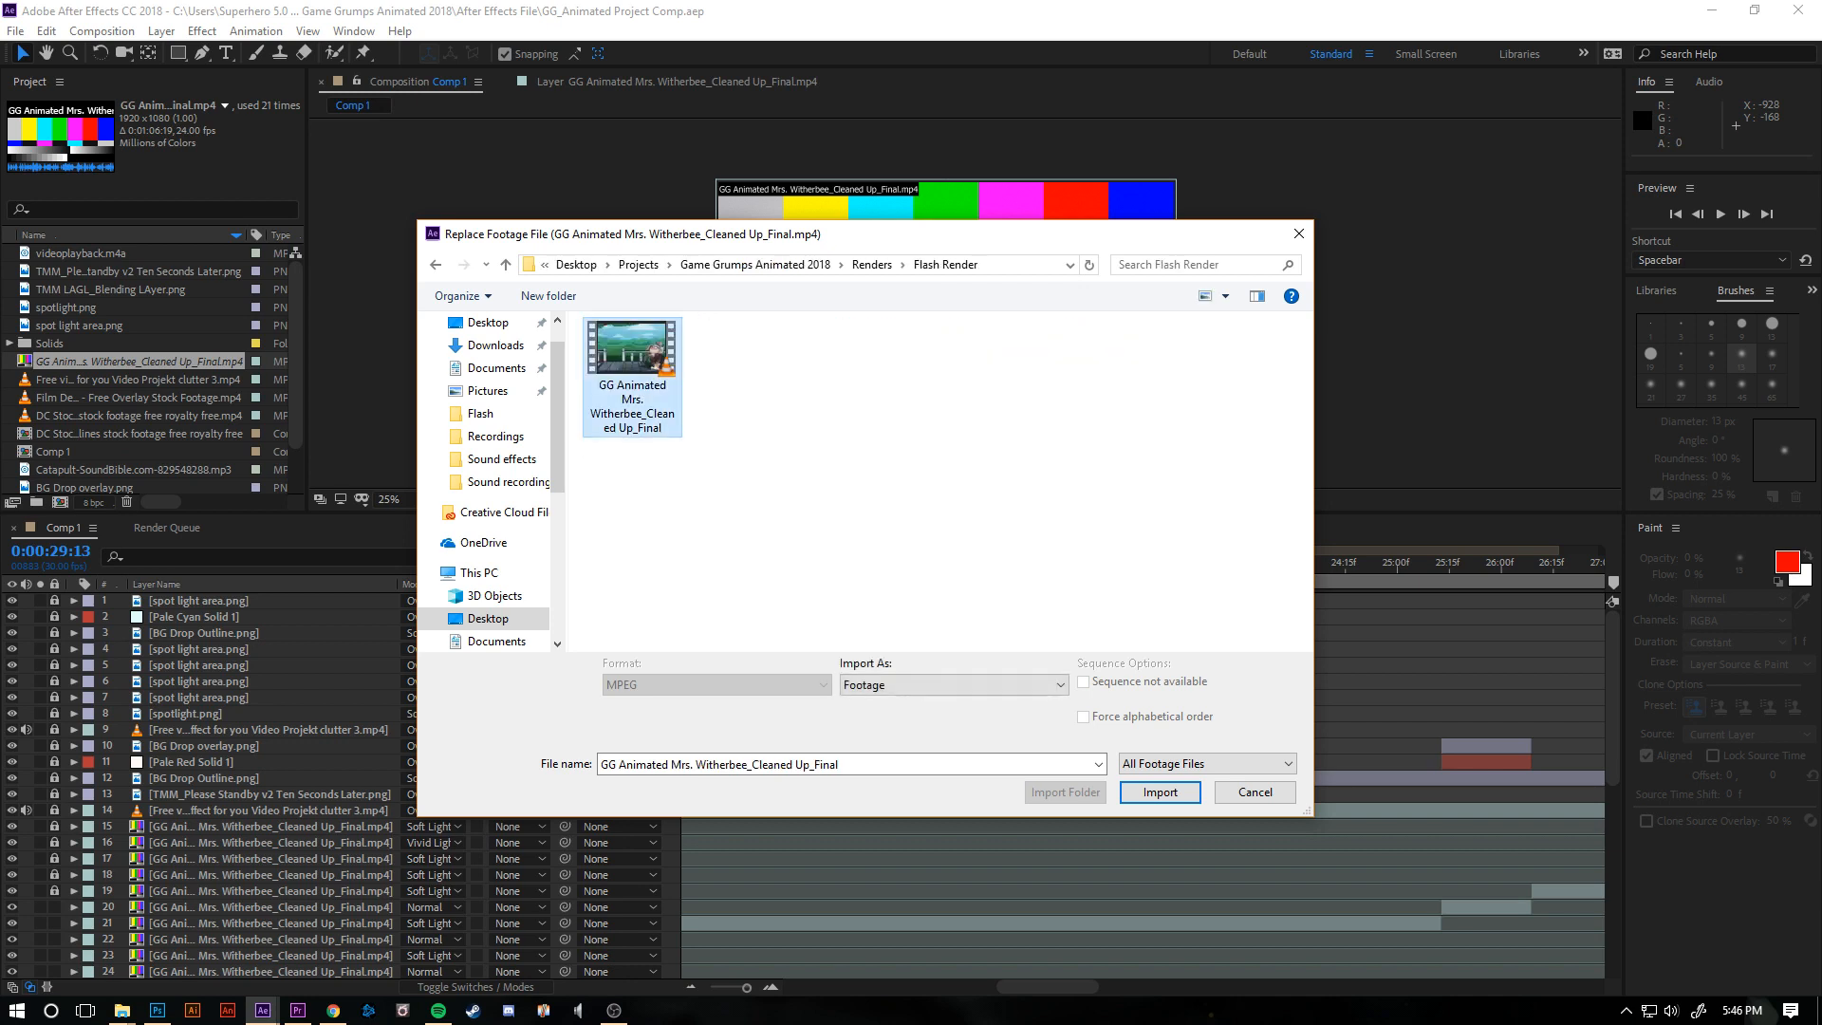
pyautogui.click(1160, 792)
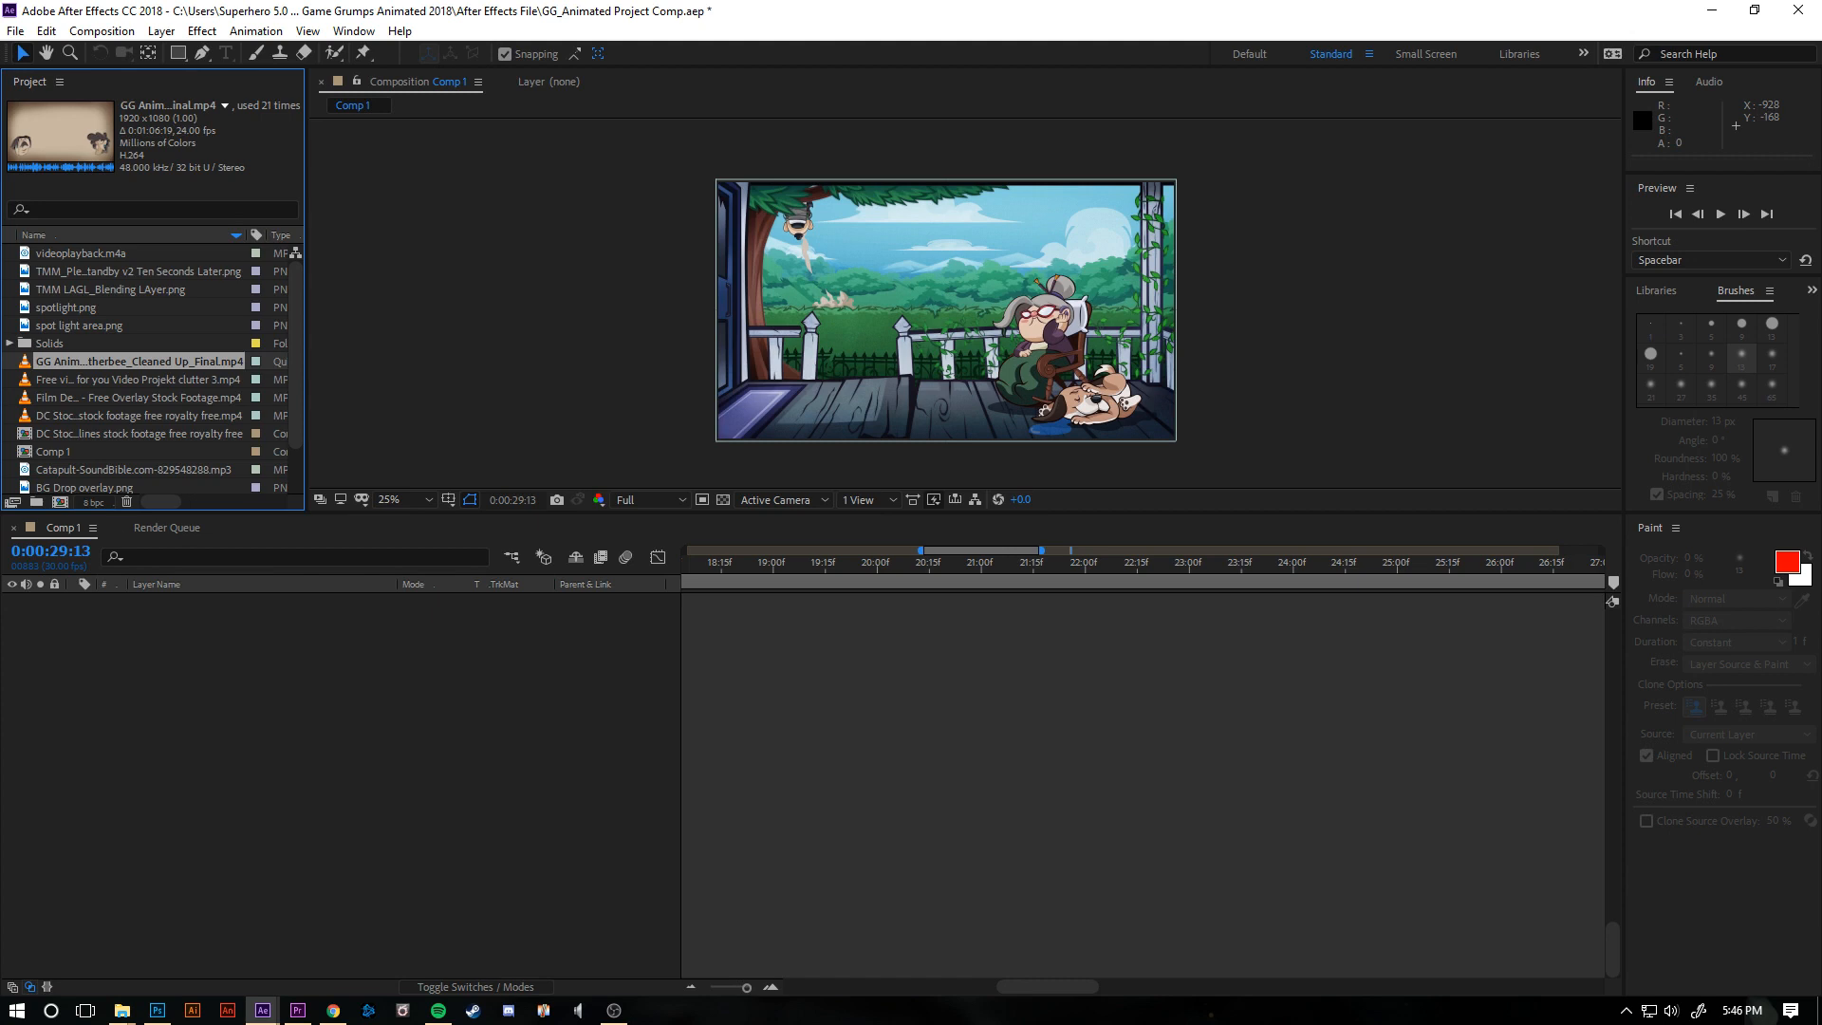
# - Go to the start of the Comp 1 timeline and set the composition preview resolution to Half
pyautogui.click(166, 528)
pyautogui.click(63, 527)
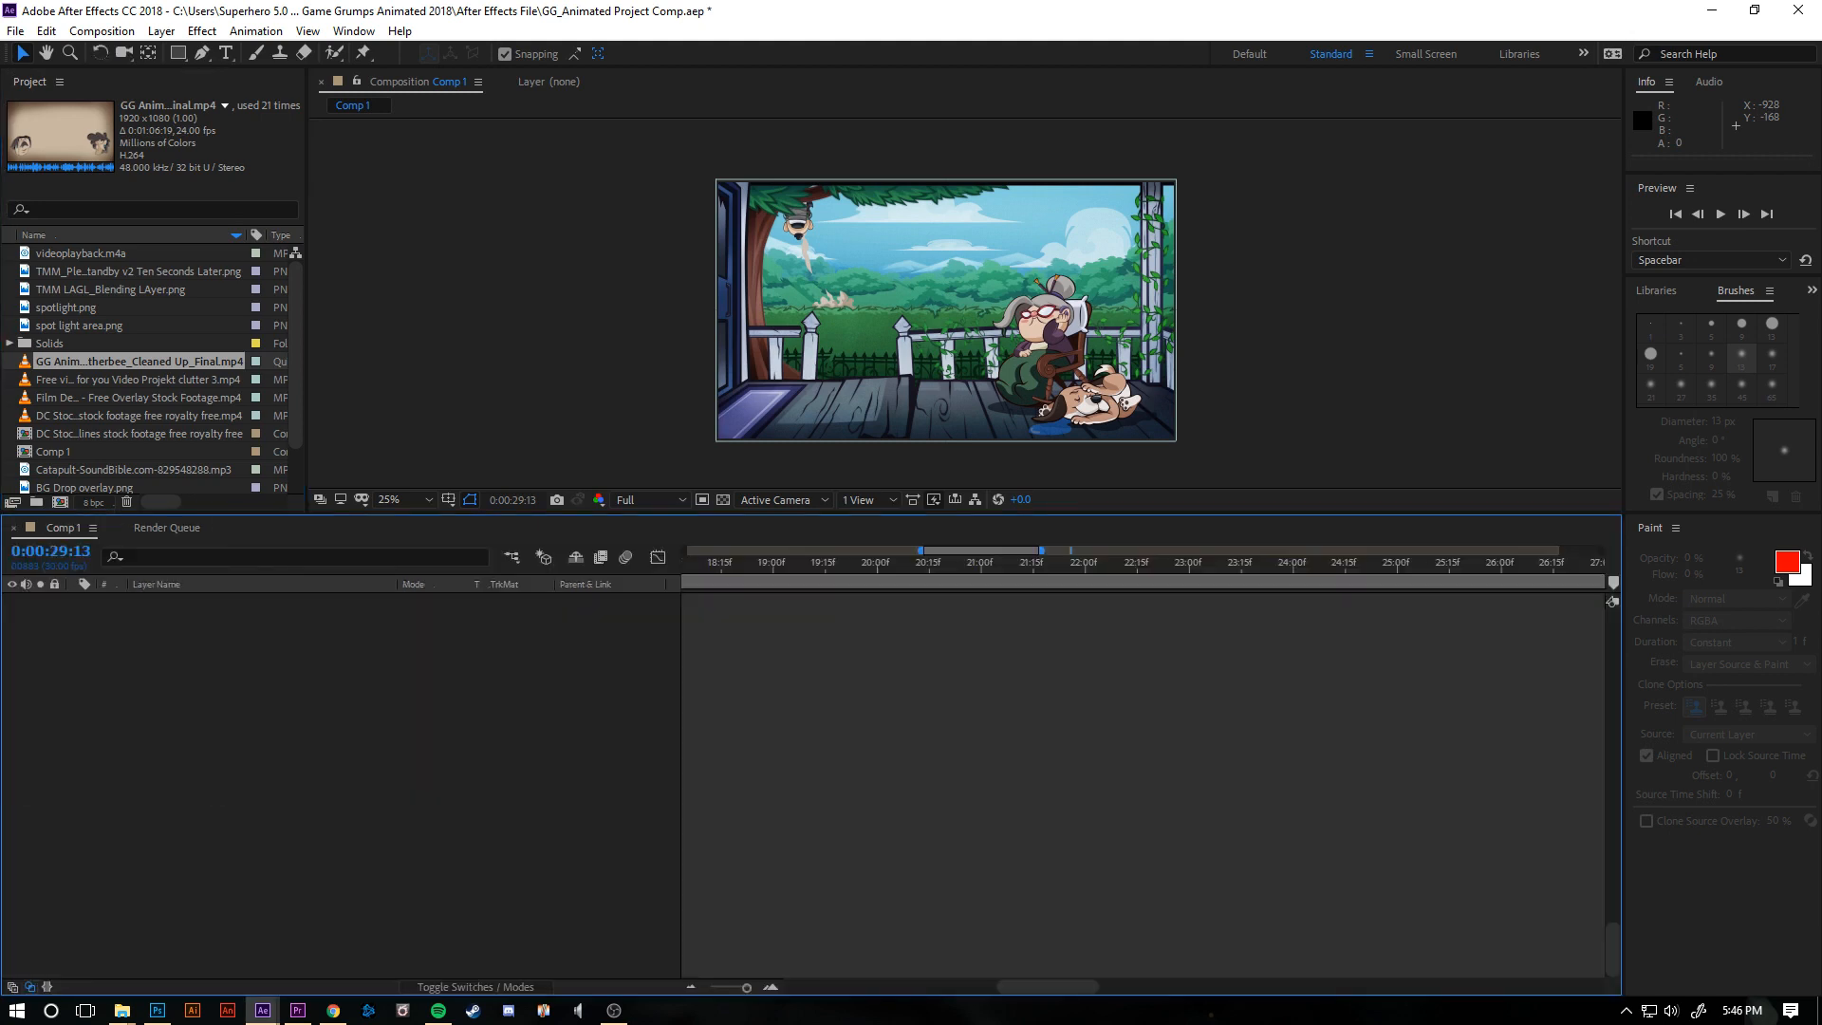
pyautogui.moveTo(921, 550); pyautogui.dragTo(684, 550)
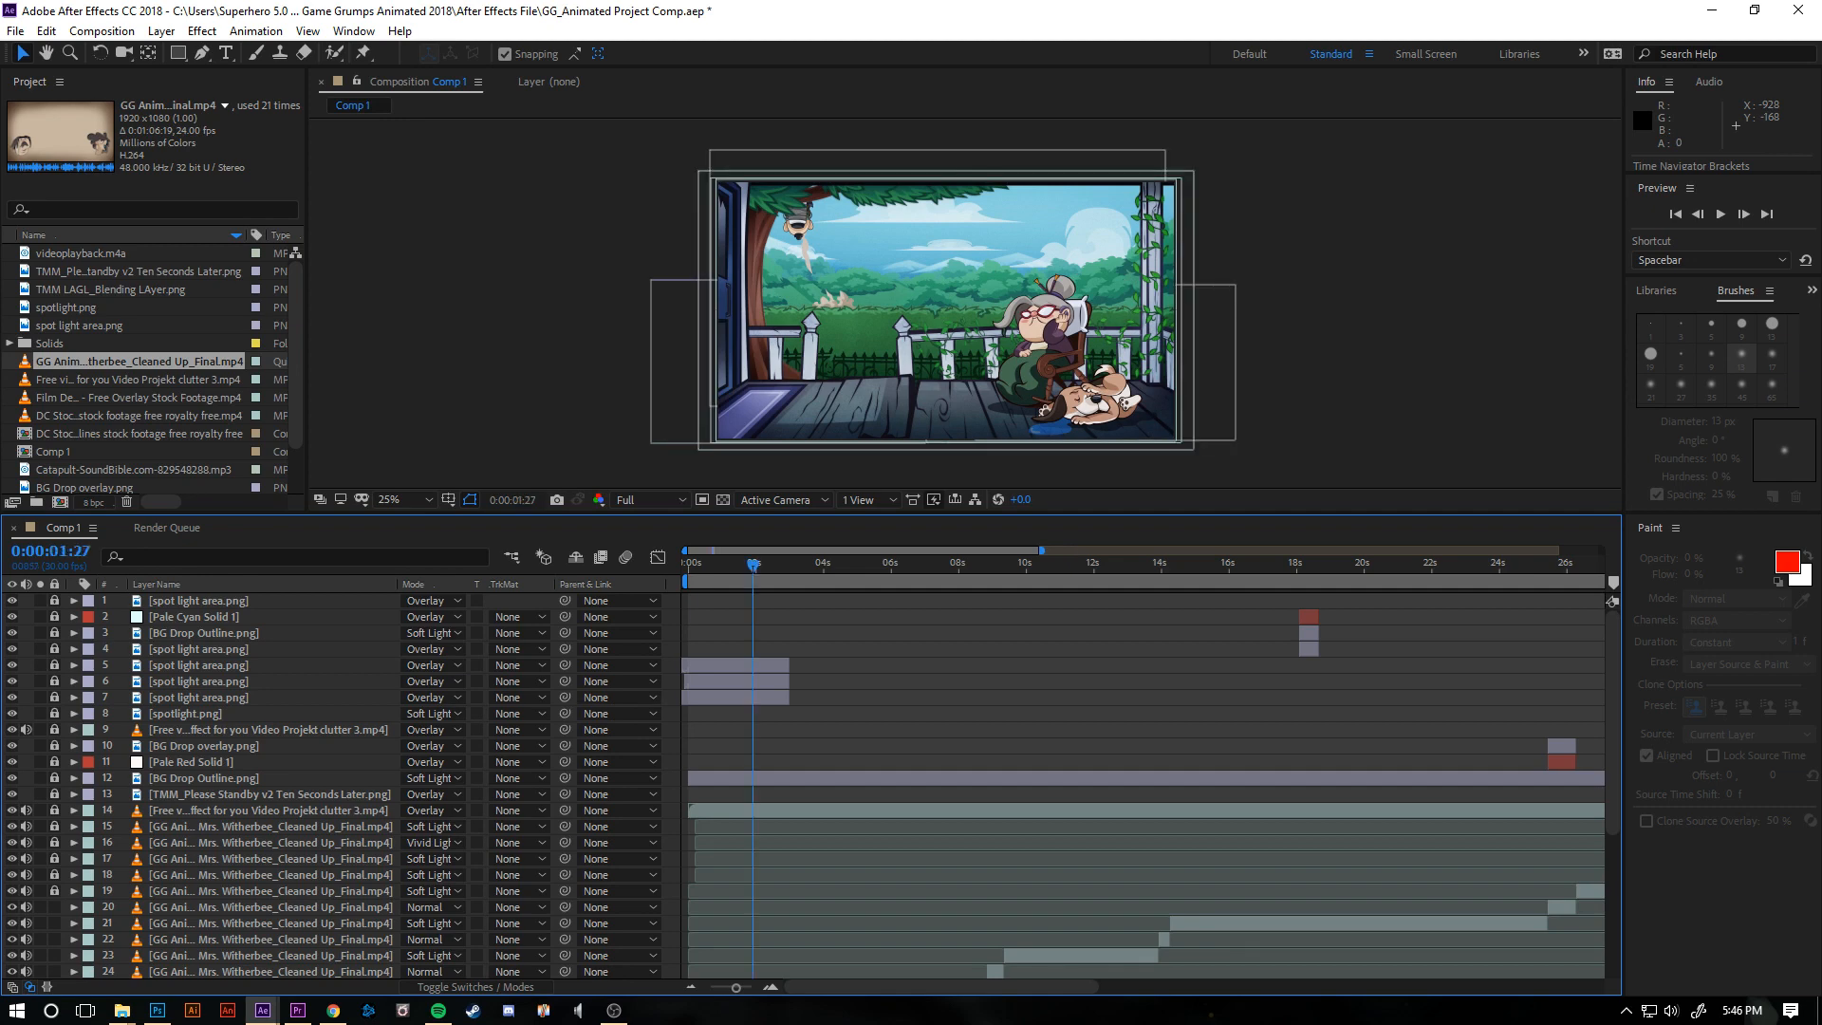
pyautogui.moveTo(753, 564); pyautogui.dragTo(688, 565)
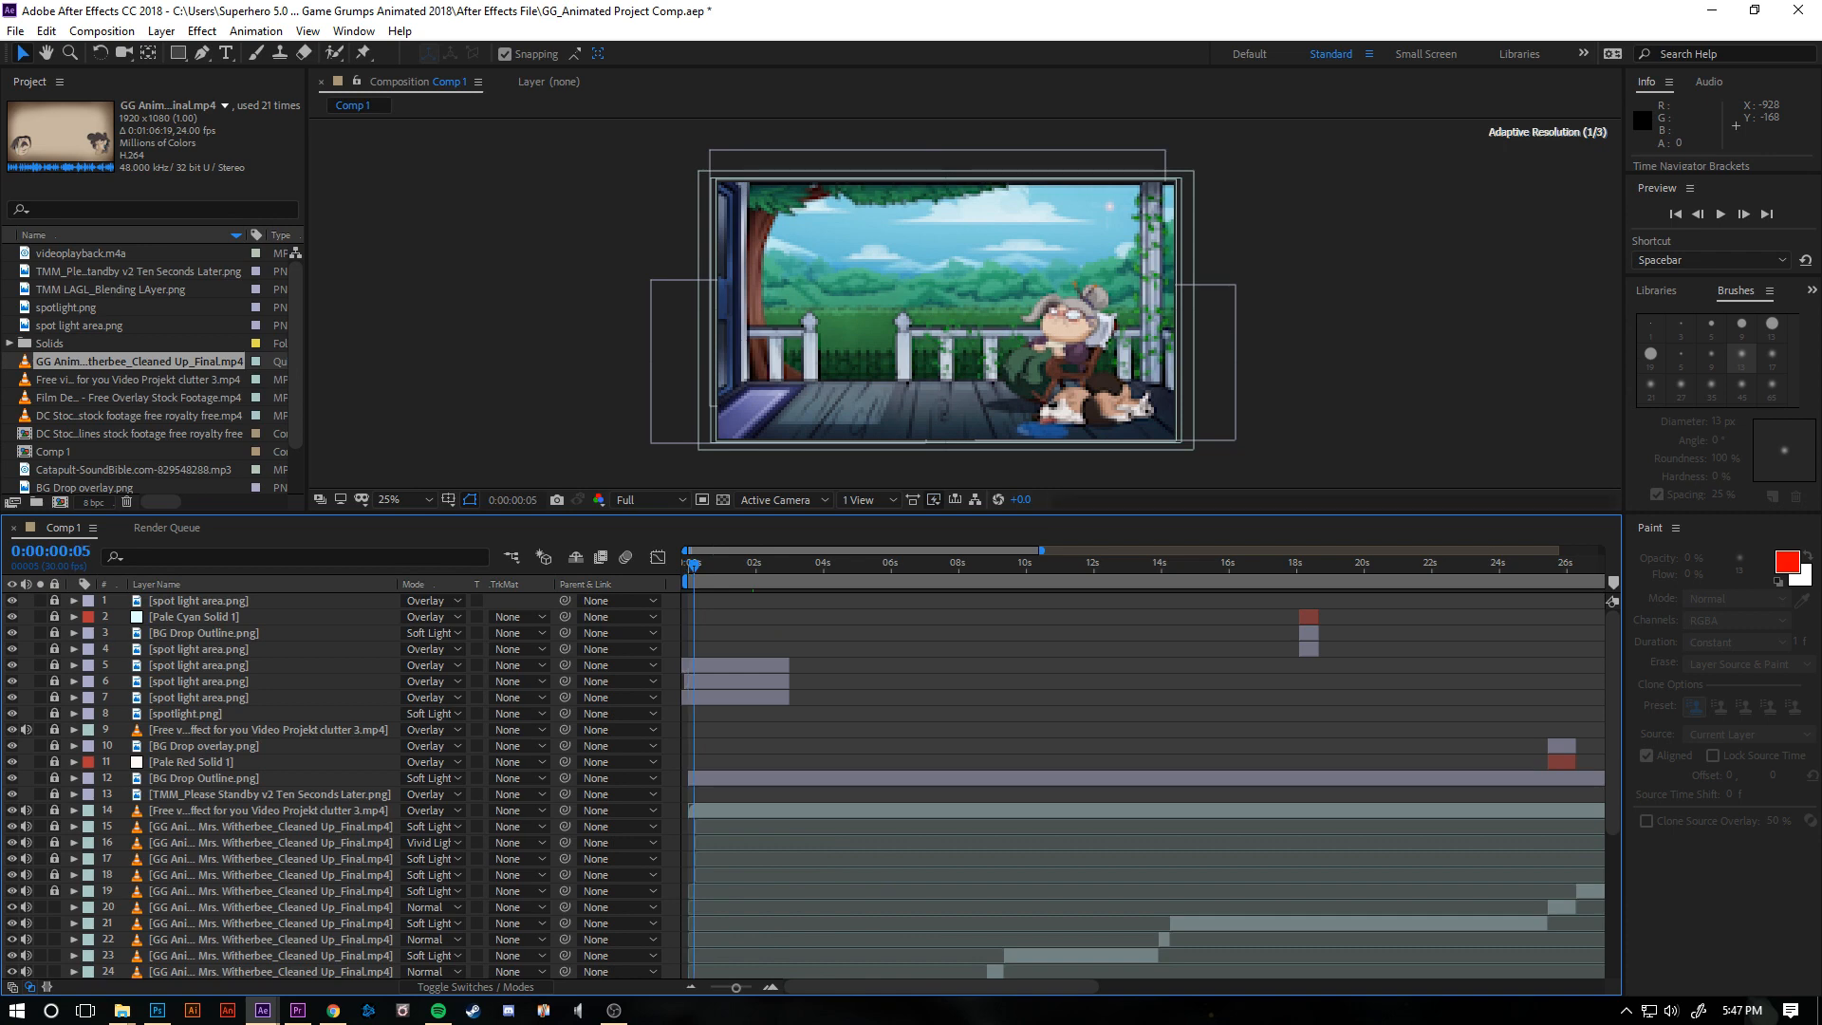
pyautogui.click(649, 499)
pyautogui.click(636, 566)
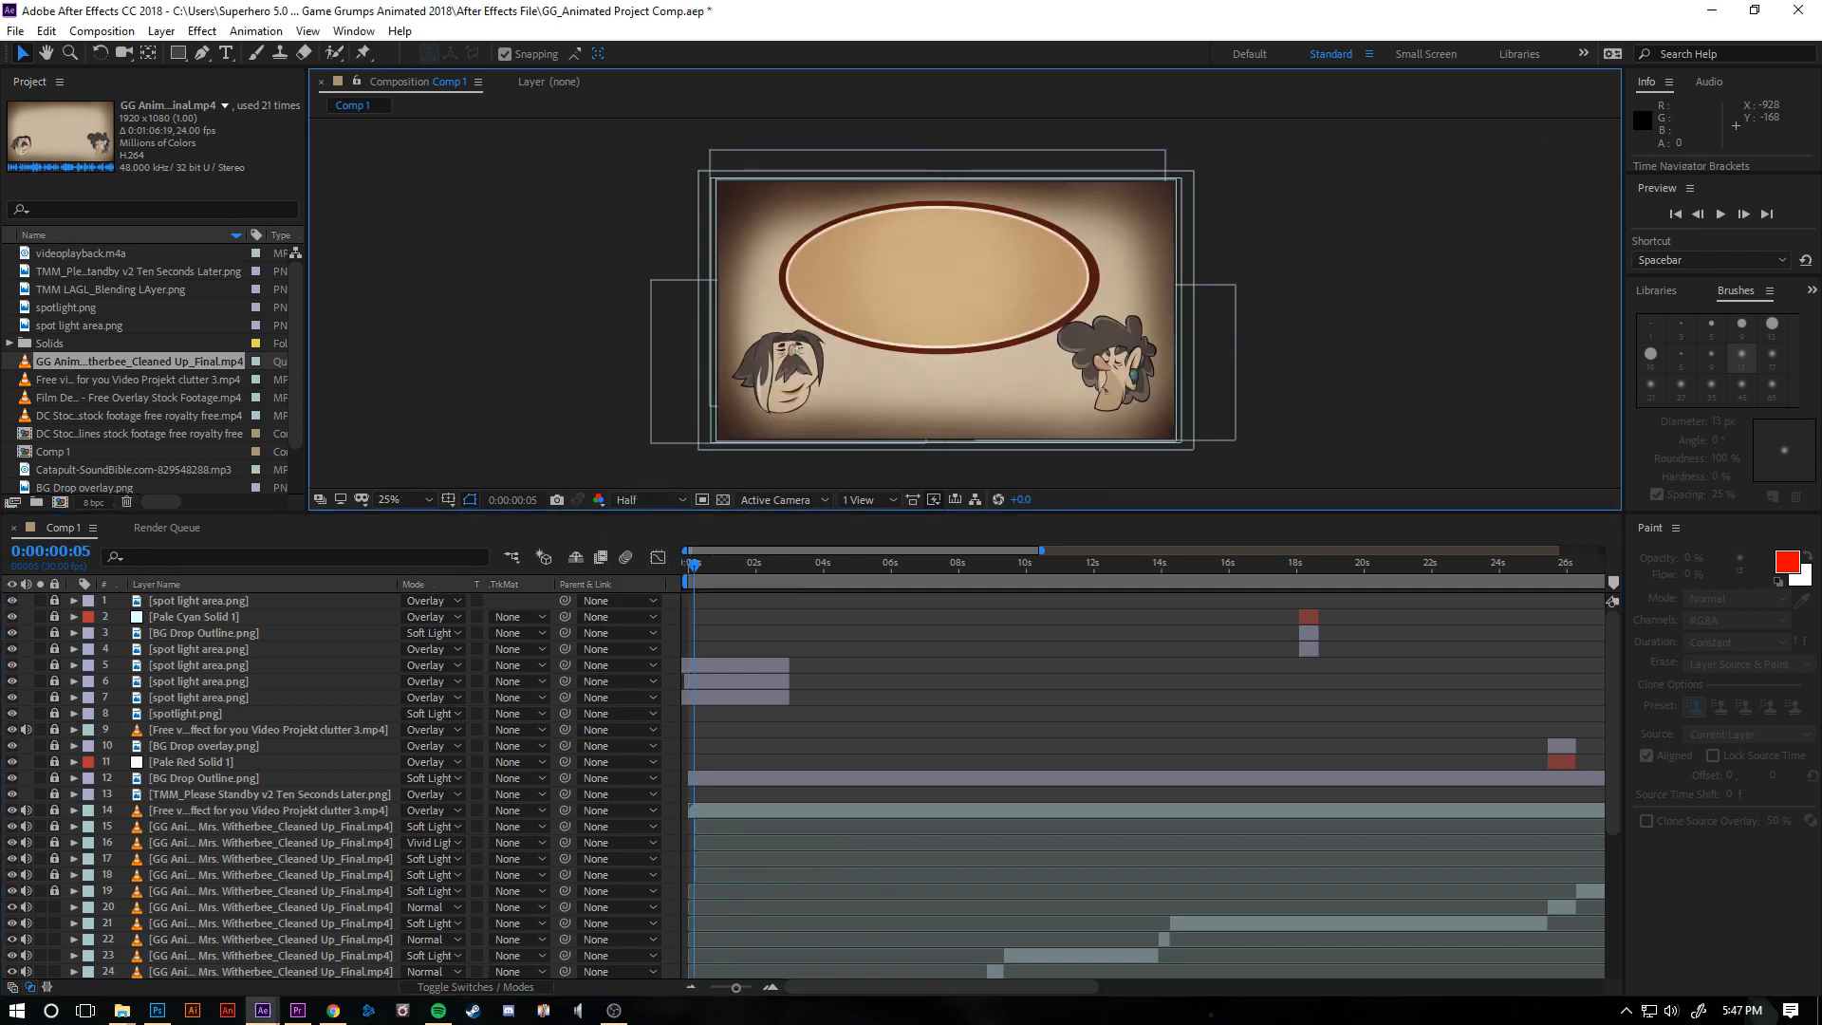
# - Play and scrub the first 12 seconds of Comp 1 to review the jetpack flight and porch shots
pyautogui.press('space')
pyautogui.moveTo(838, 565); pyautogui.dragTo(919, 565)
pyautogui.click(1072, 565)
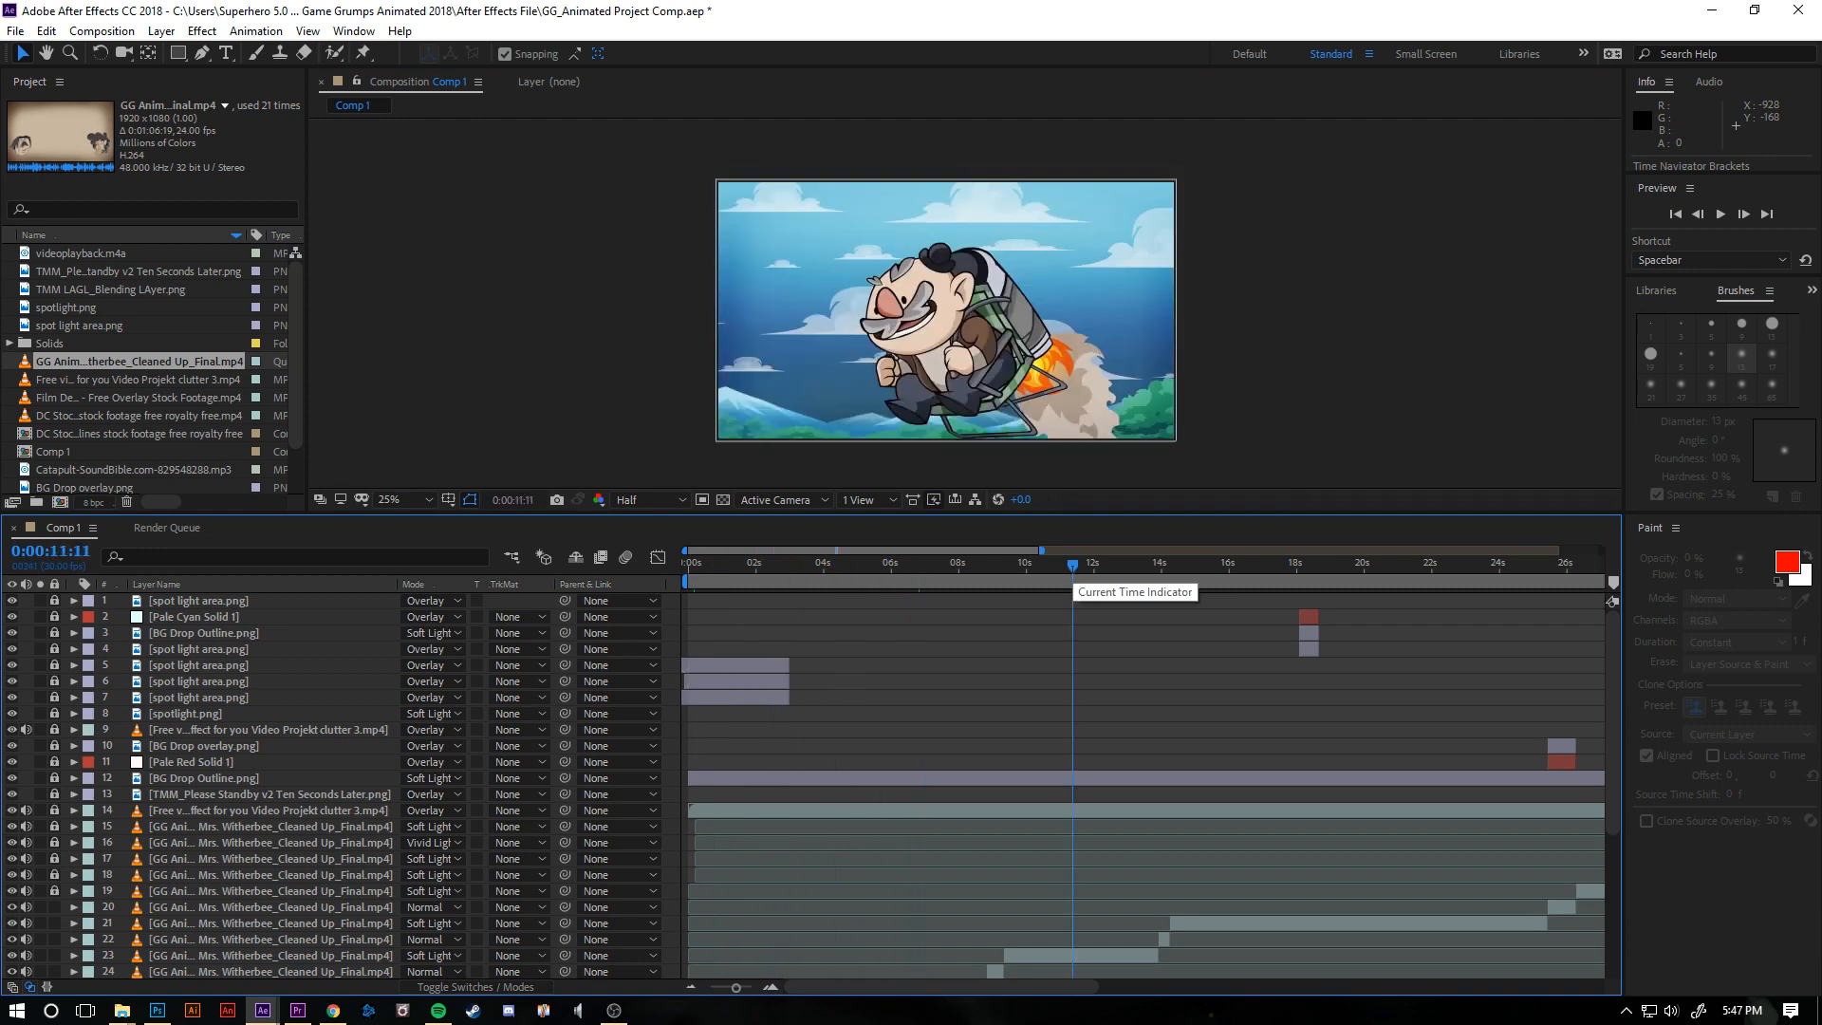
pyautogui.click(956, 565)
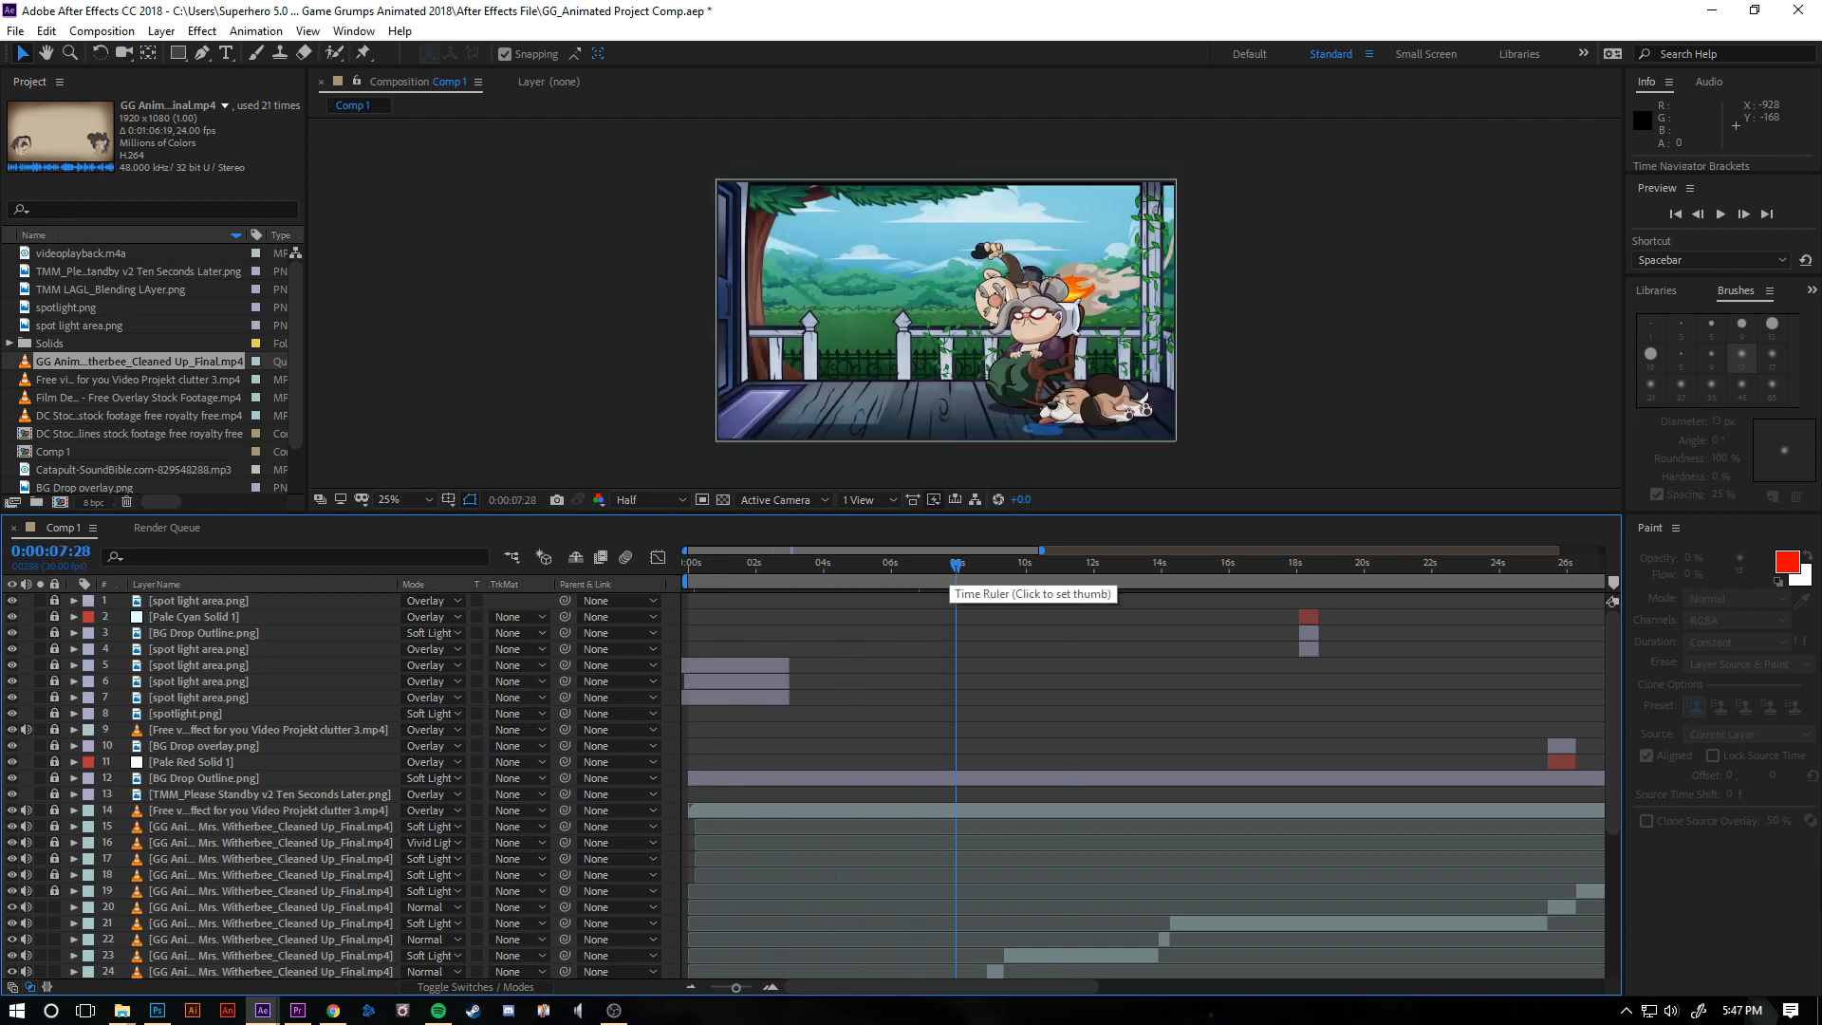
pyautogui.moveTo(956, 565); pyautogui.dragTo(831, 565)
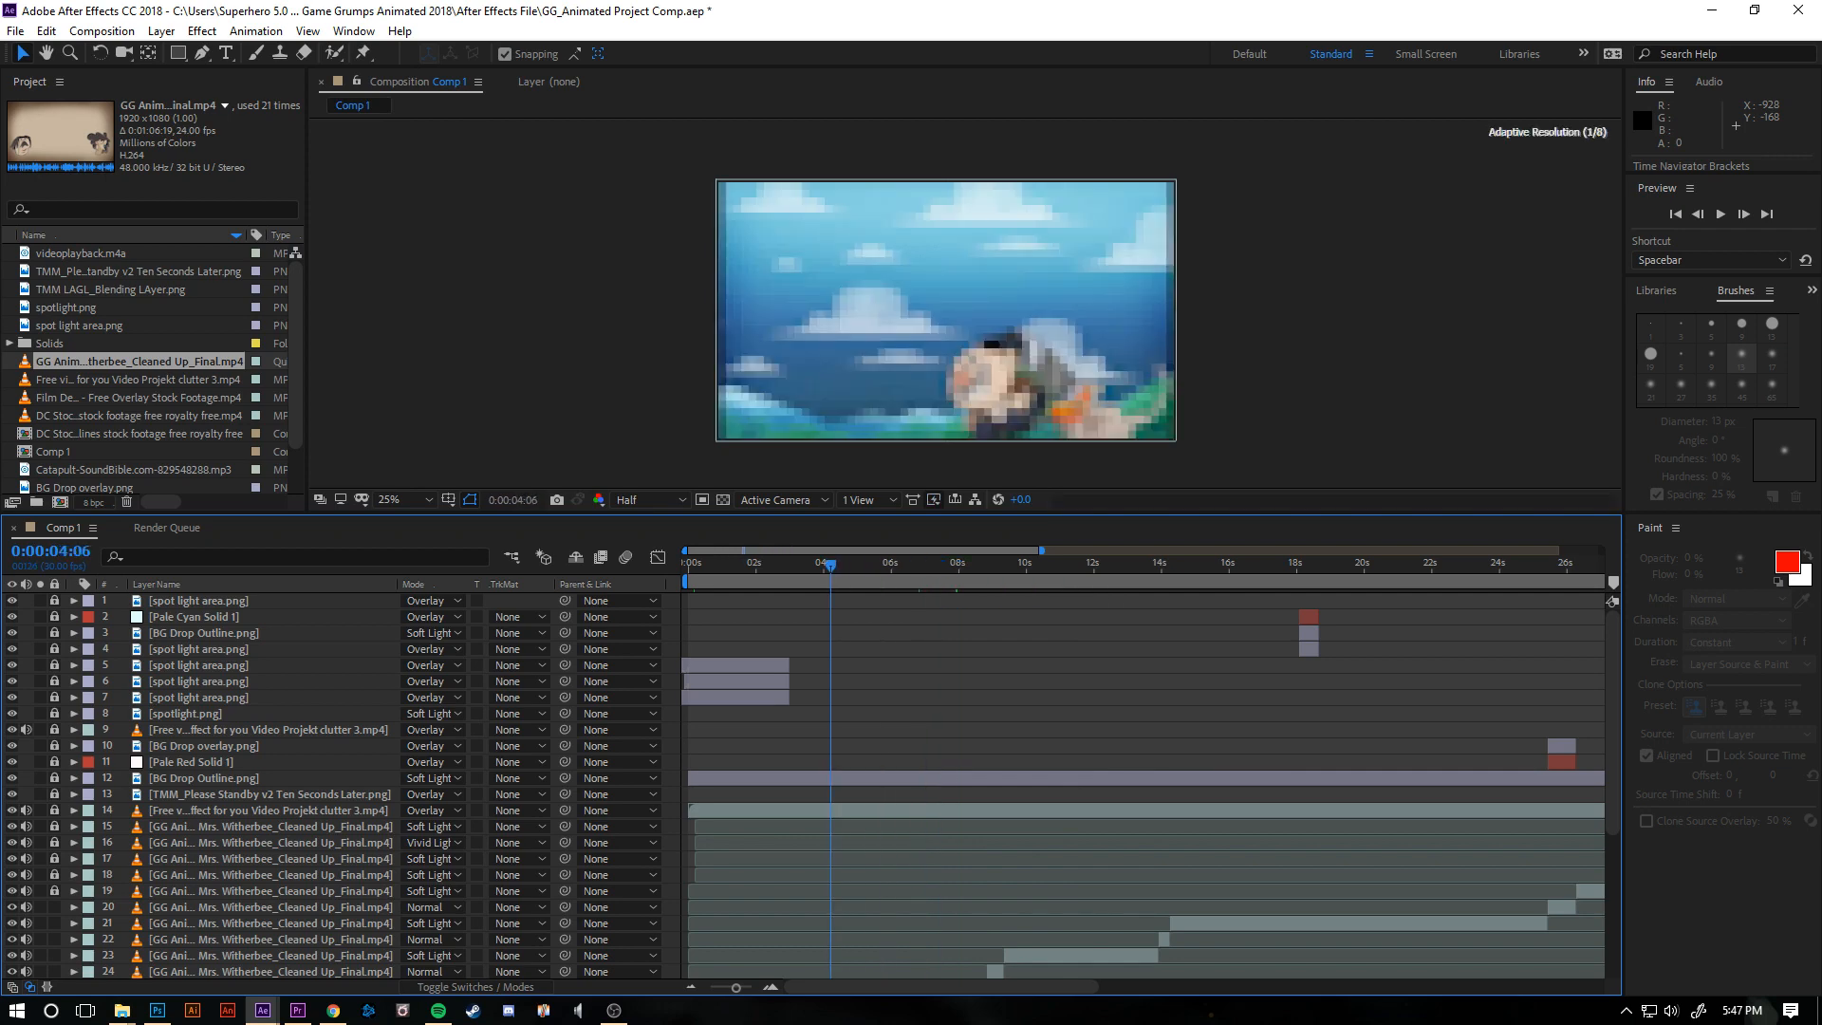
pyautogui.moveTo(830, 565); pyautogui.dragTo(928, 565)
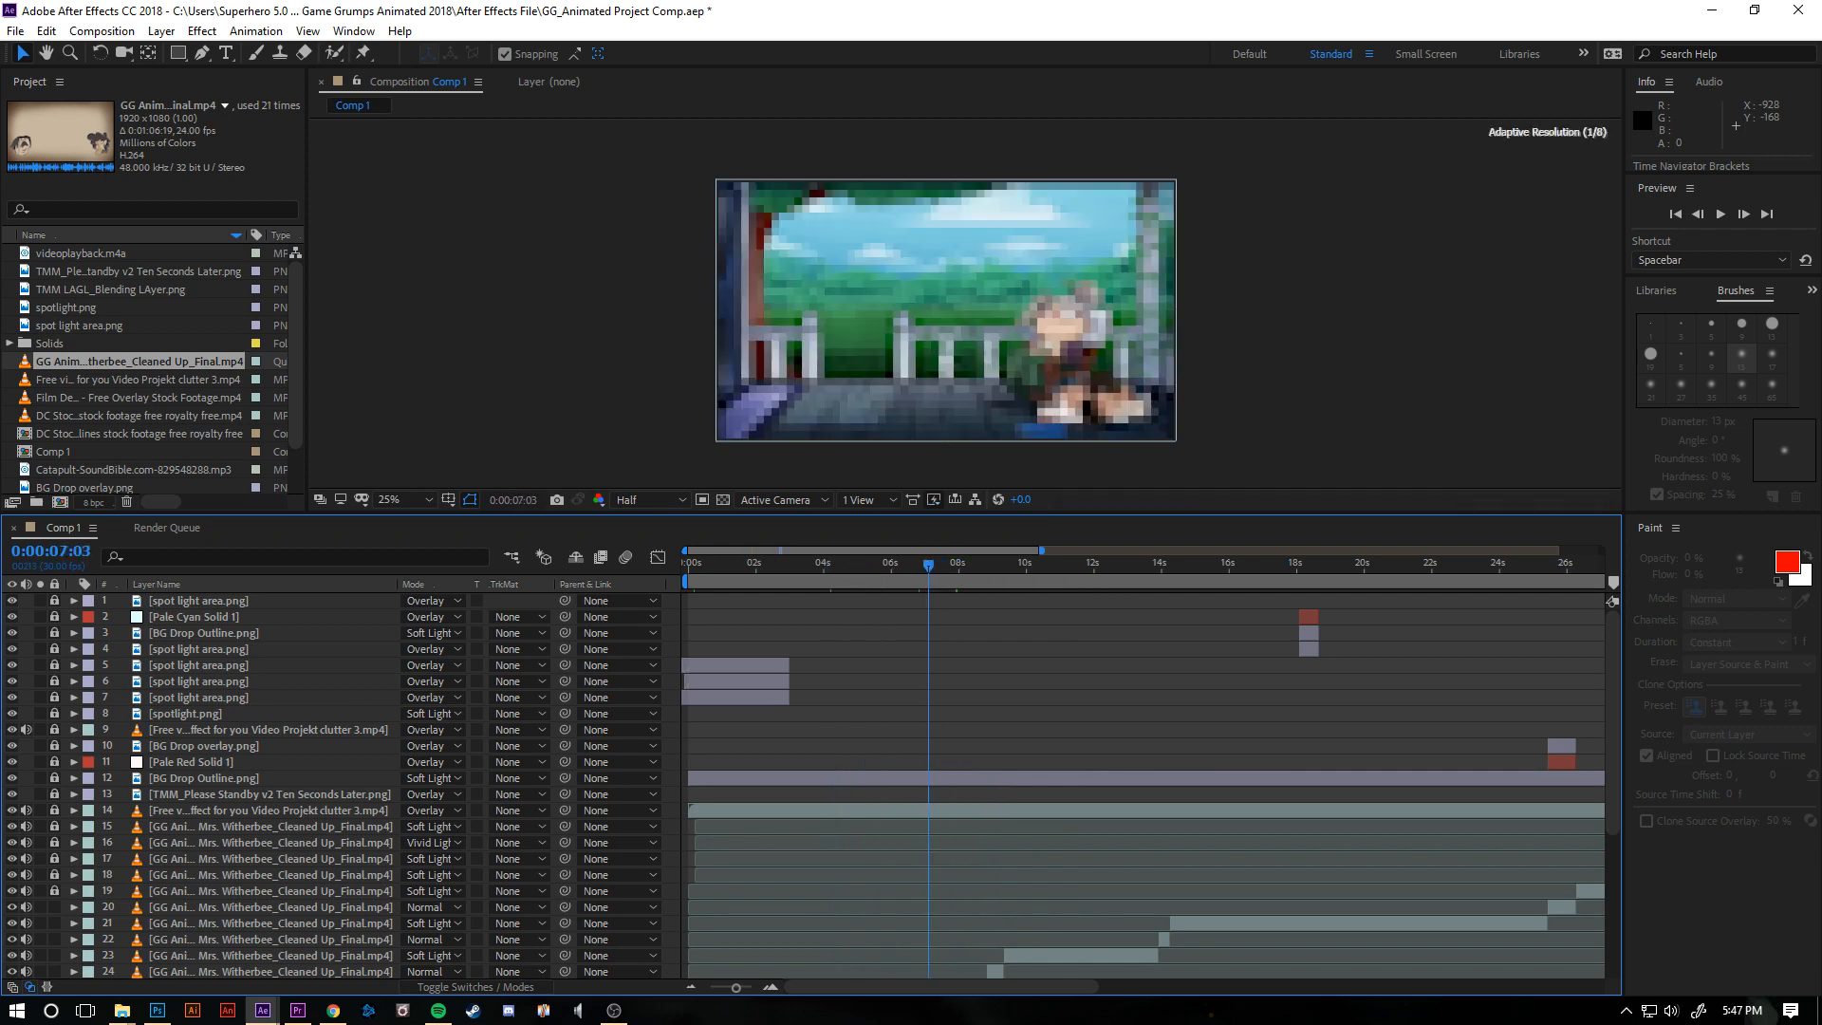
# - Preview Comp 1 from 0:00:21:10 and again from 0:00:15:19
pyautogui.click(1410, 567)
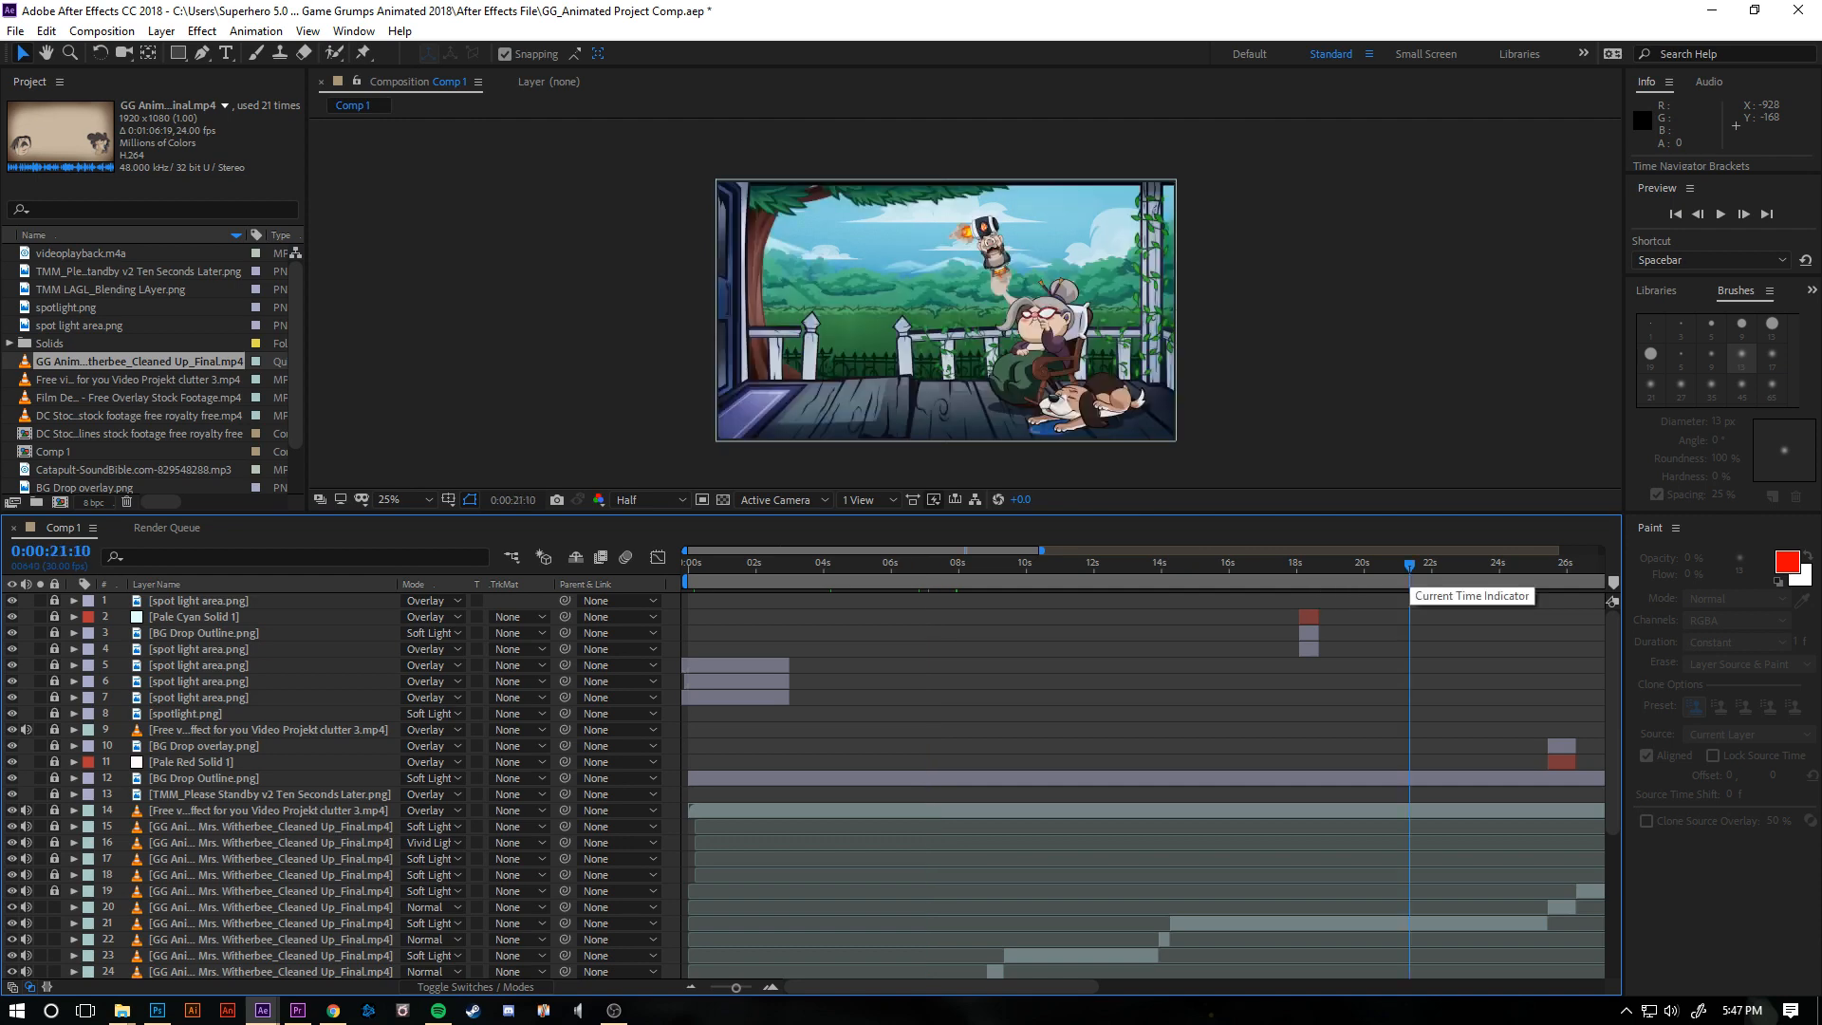
pyautogui.press('space')
pyautogui.press('space')
pyautogui.press('space')
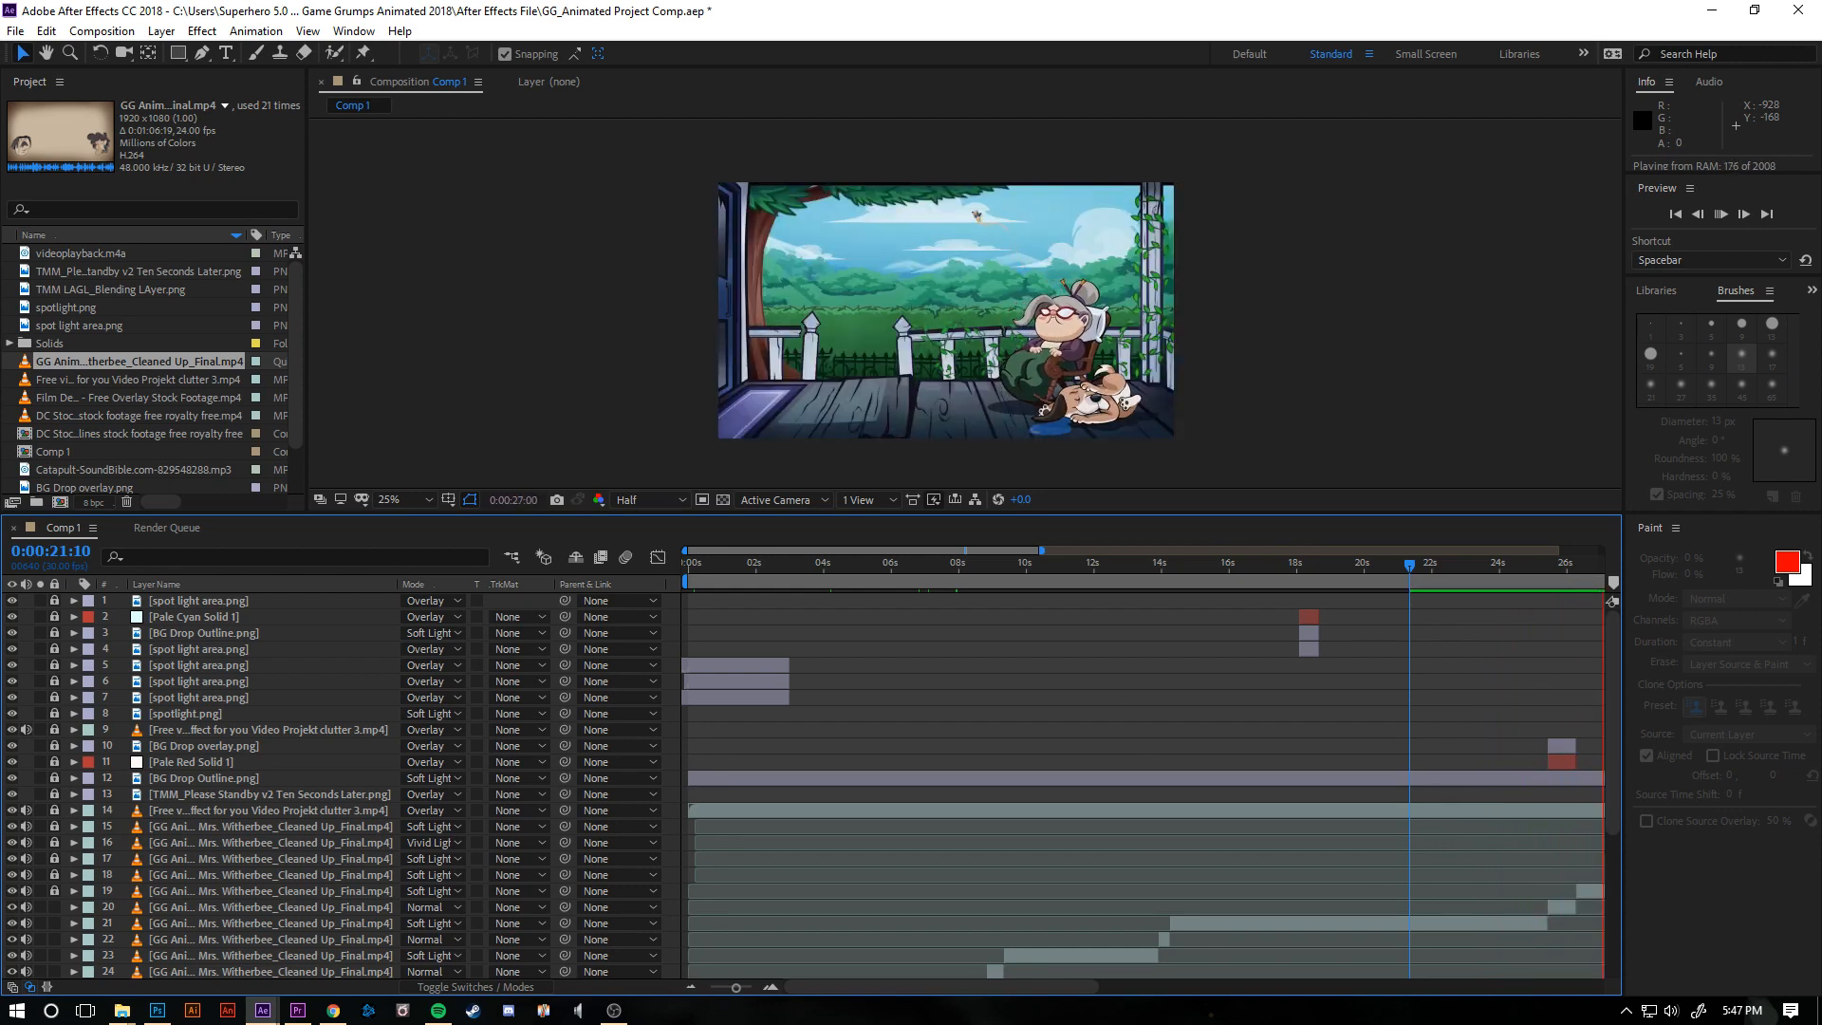
pyautogui.press('space')
pyautogui.moveTo(1250, 565); pyautogui.dragTo(1217, 566)
pyautogui.press('space')
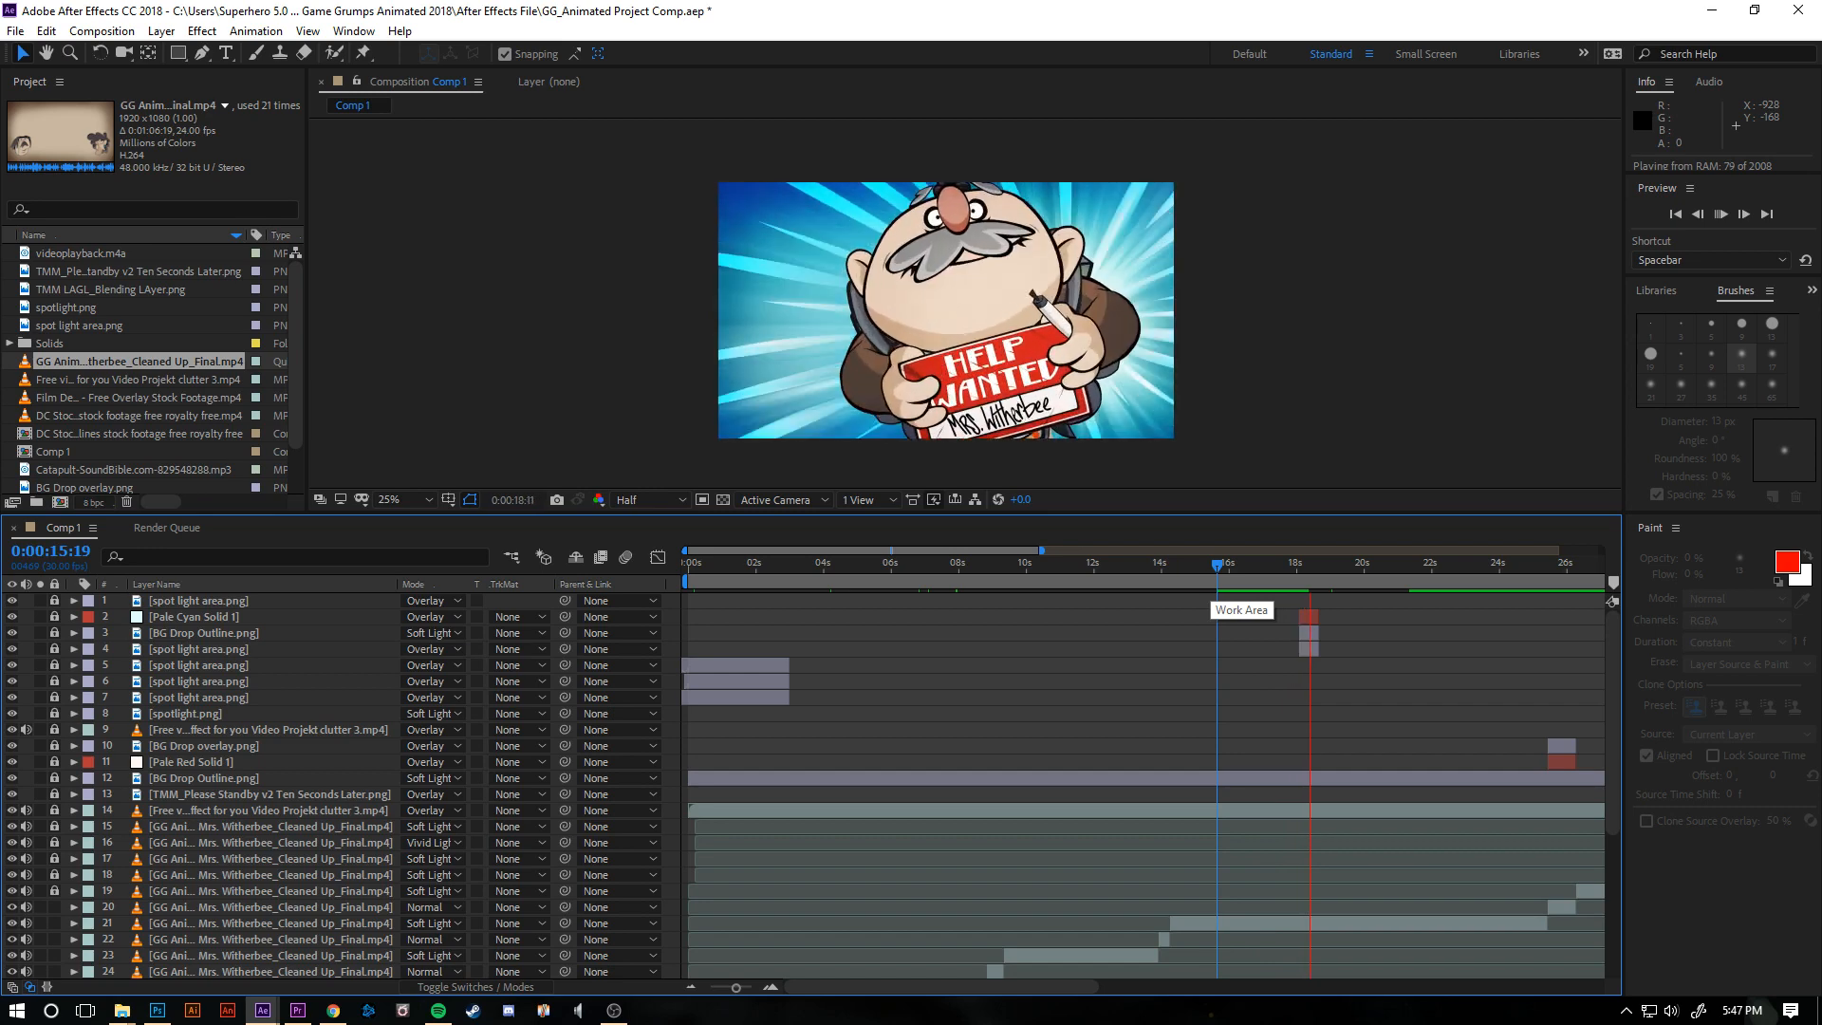
# - Stop the preview and step frame by frame through the Help Wanted sign close-up at about 18 seconds
pyautogui.press('space')
pyautogui.press('pagedown')
pyautogui.press('pagedown')
pyautogui.press('pagedown')
pyautogui.press('pagedown')
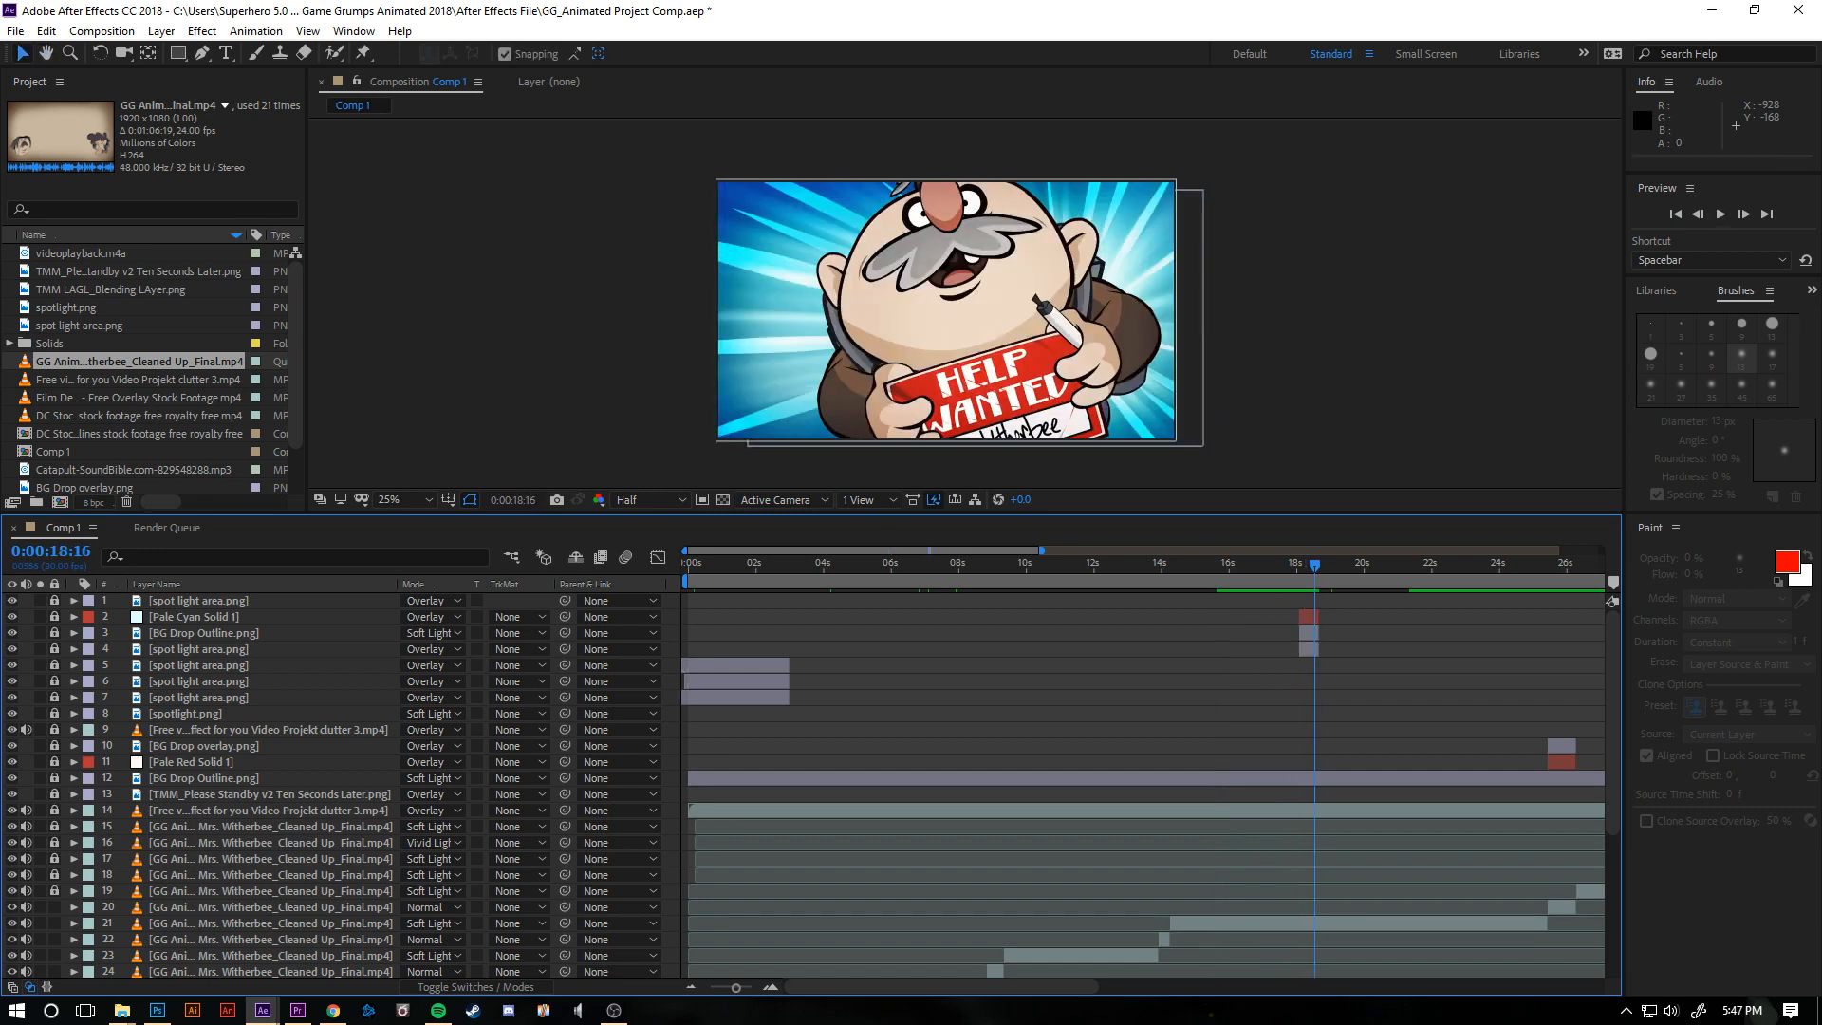
pyautogui.press('pagedown')
pyautogui.press('pagedown')
pyautogui.press('pagedown')
# - Play the Ten Seconds Later card and the blueprint scene after it several times, starting around 32 seconds
pyautogui.moveTo(1317, 565); pyautogui.dragTo(1640, 566)
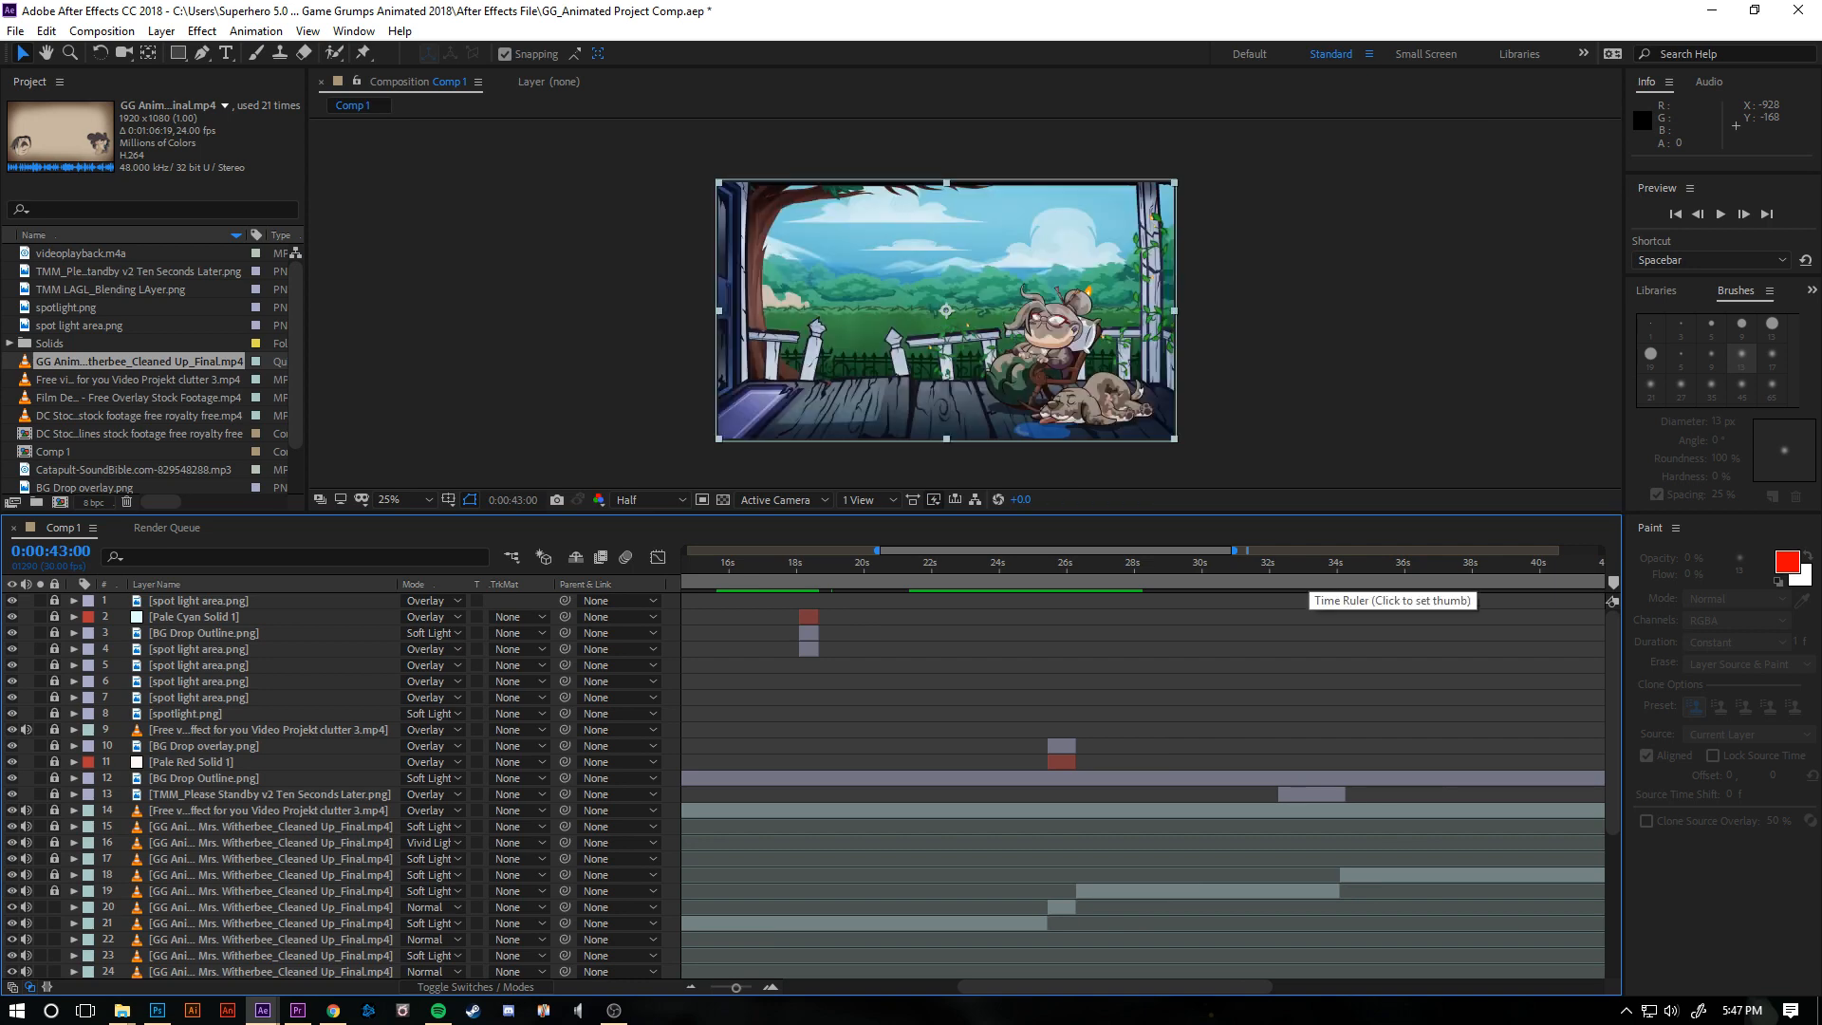
pyautogui.click(1301, 567)
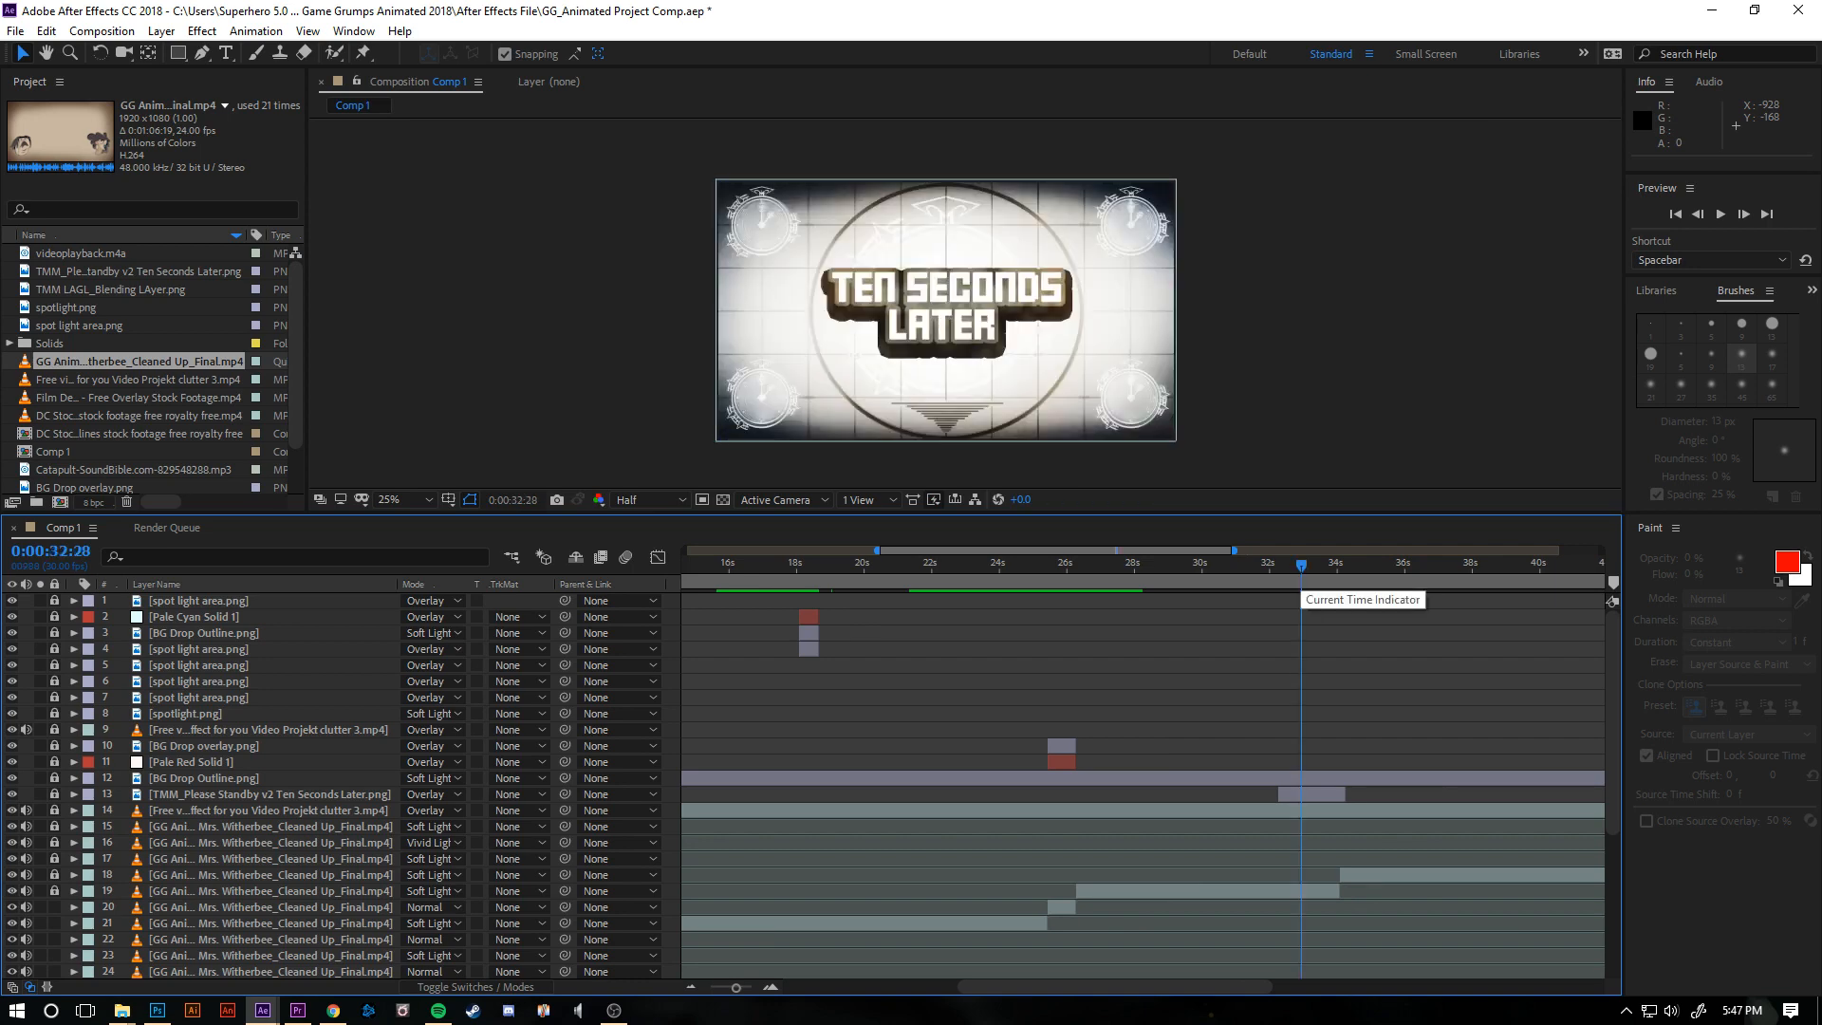
pyautogui.press('space')
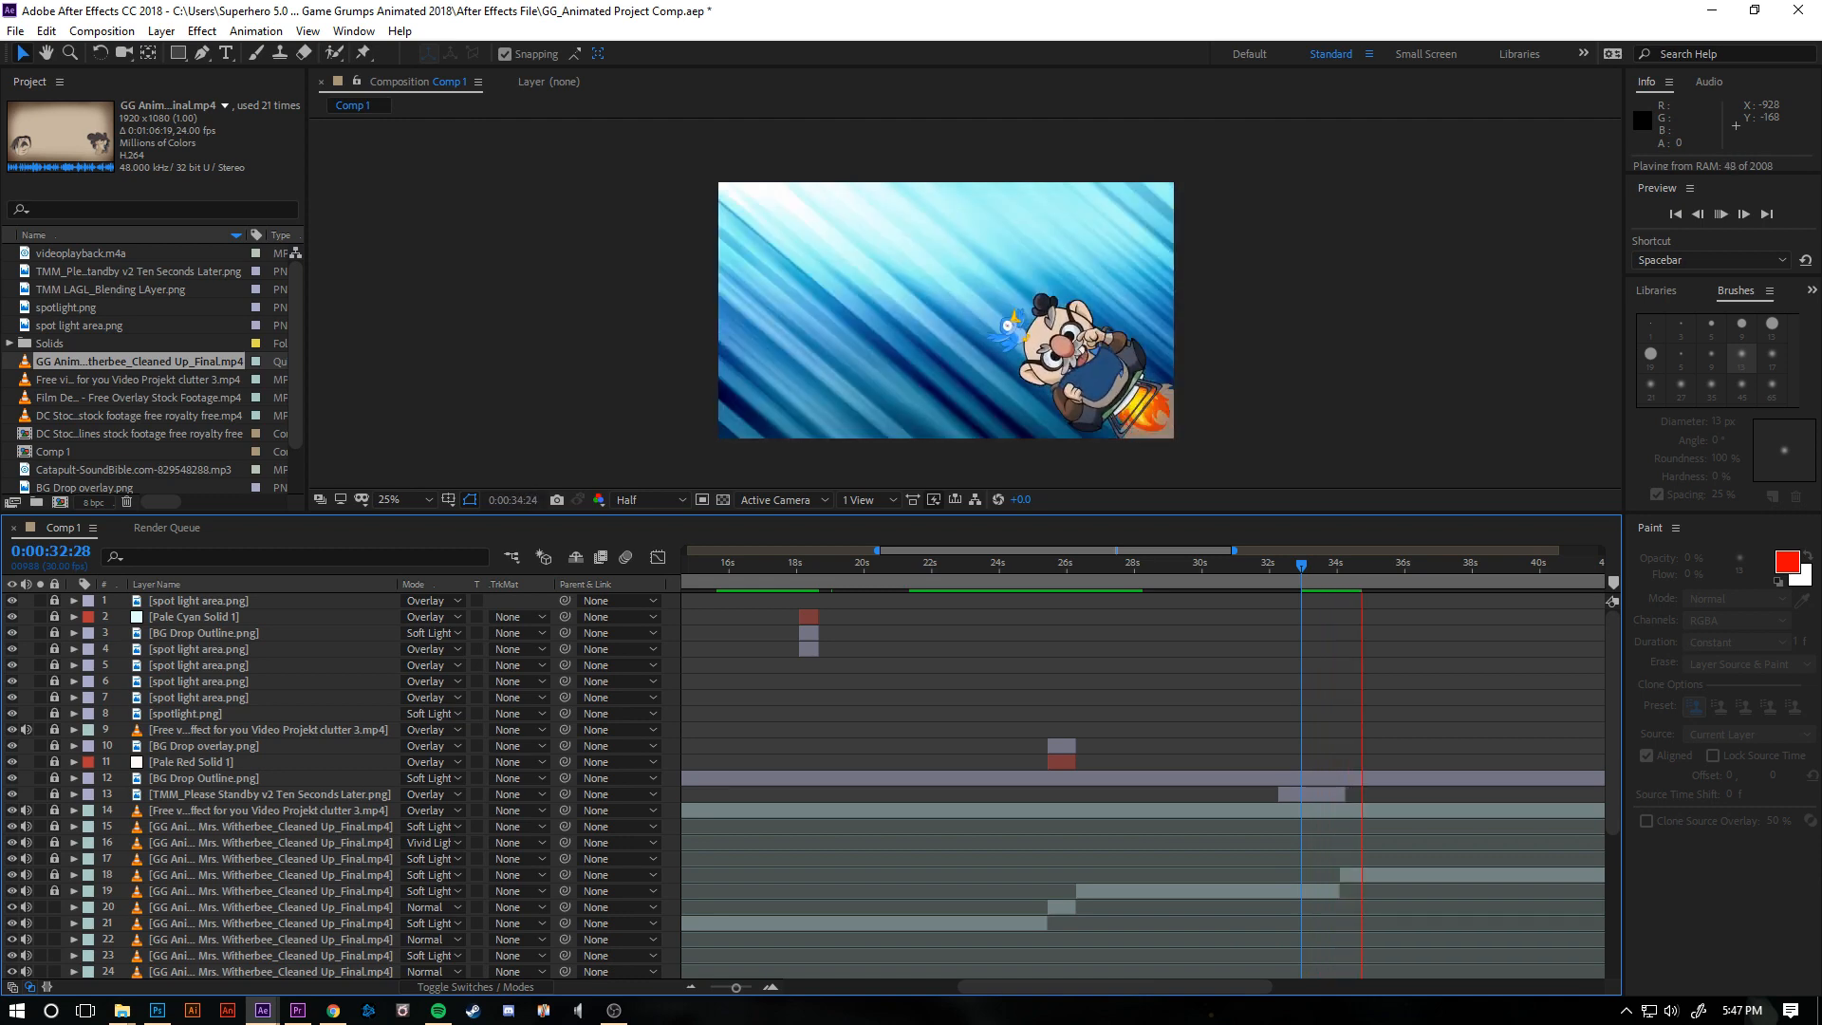
pyautogui.click(1268, 563)
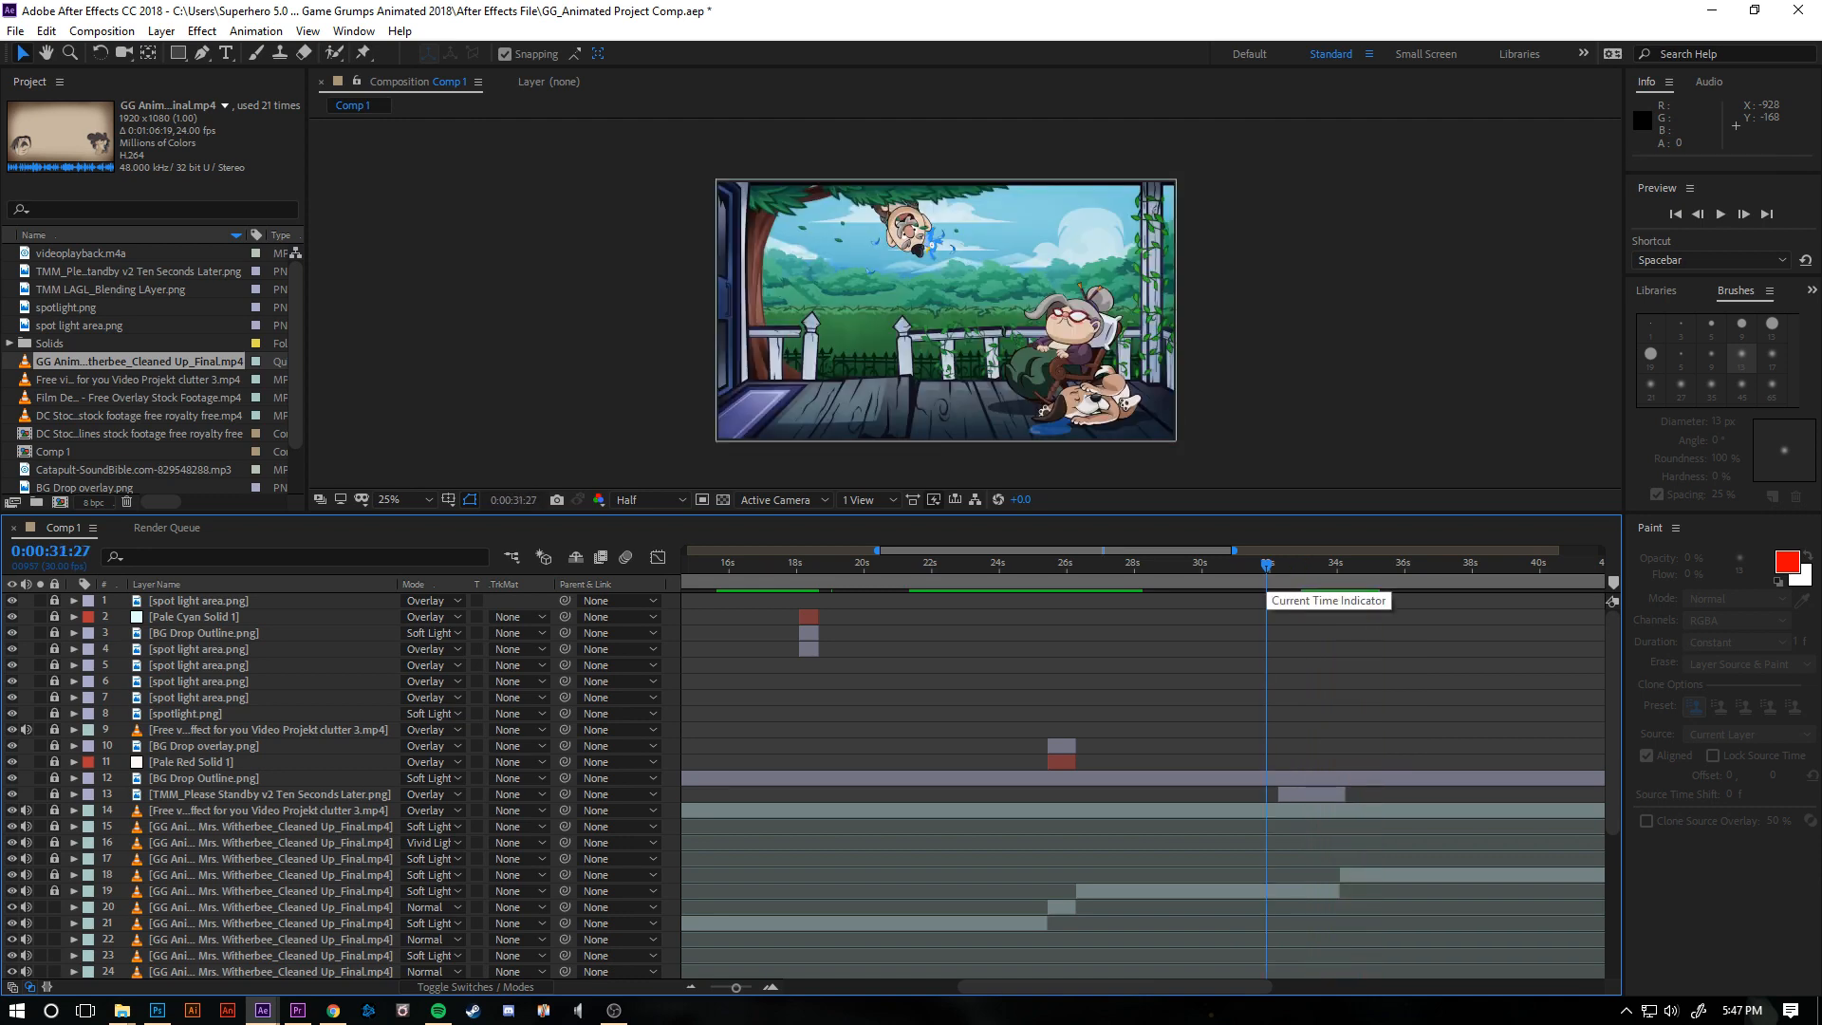
pyautogui.press('space')
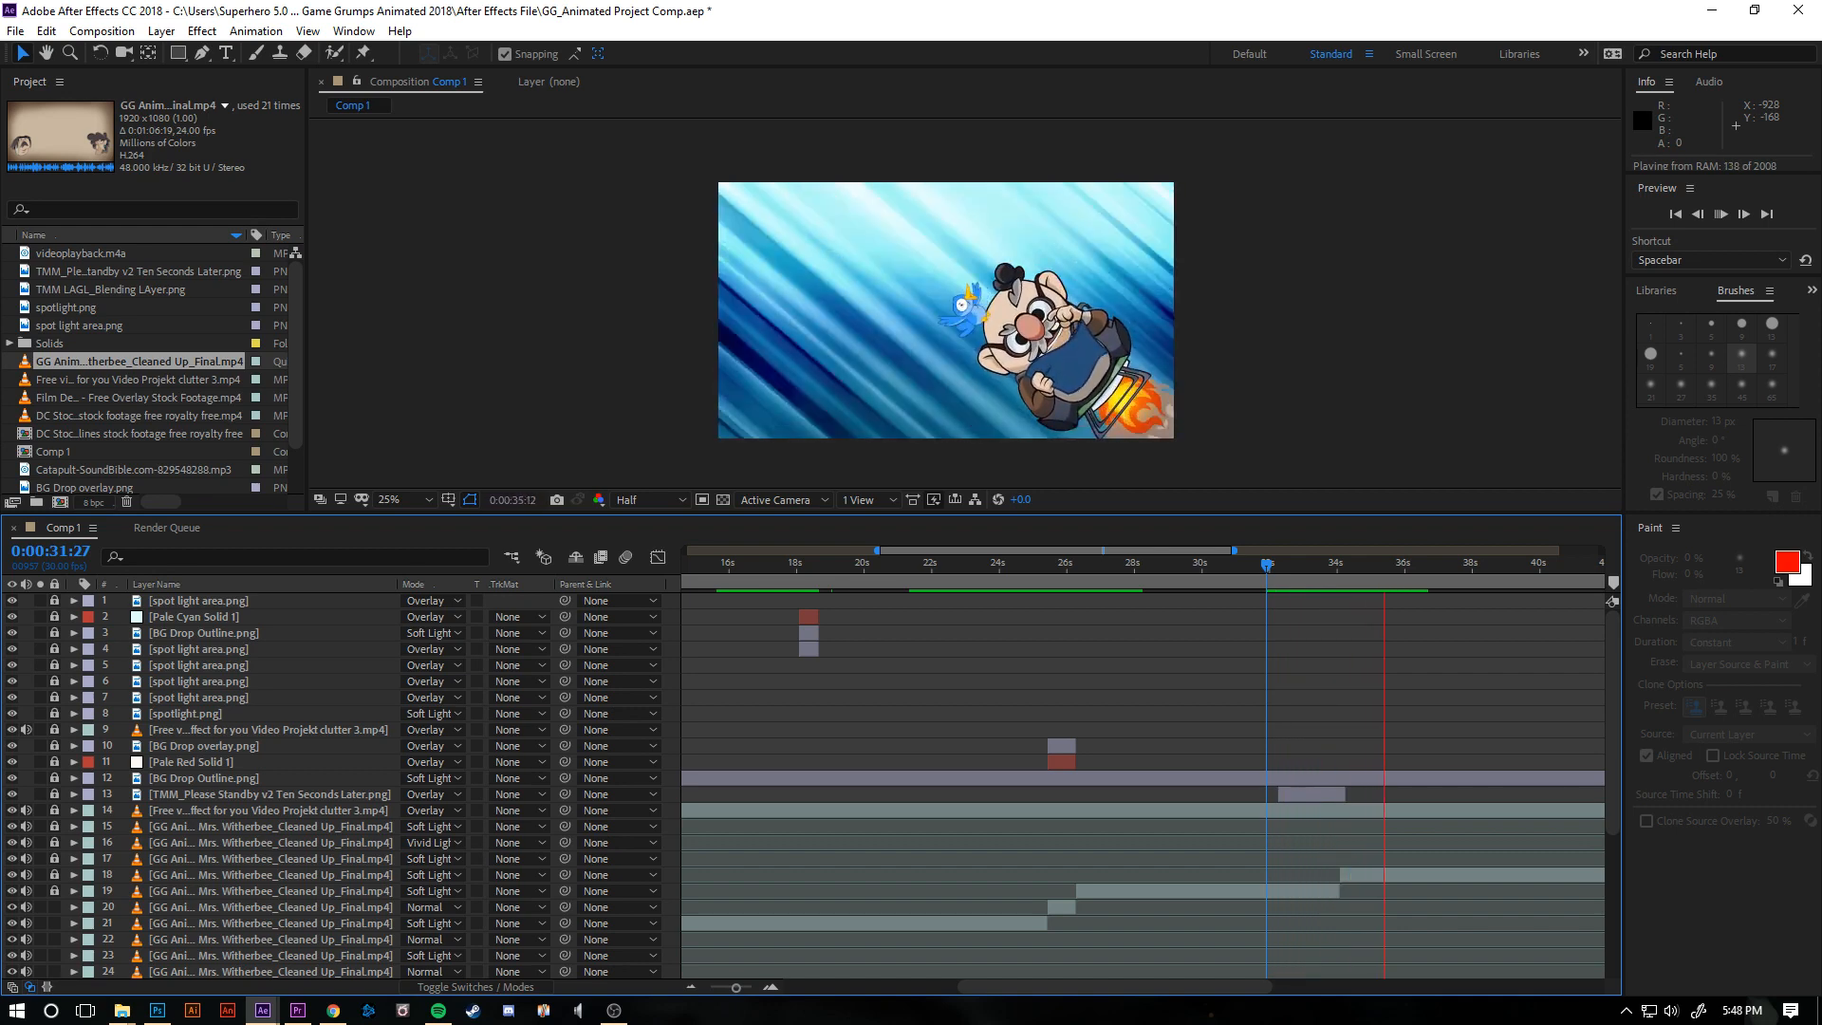
pyautogui.press('space')
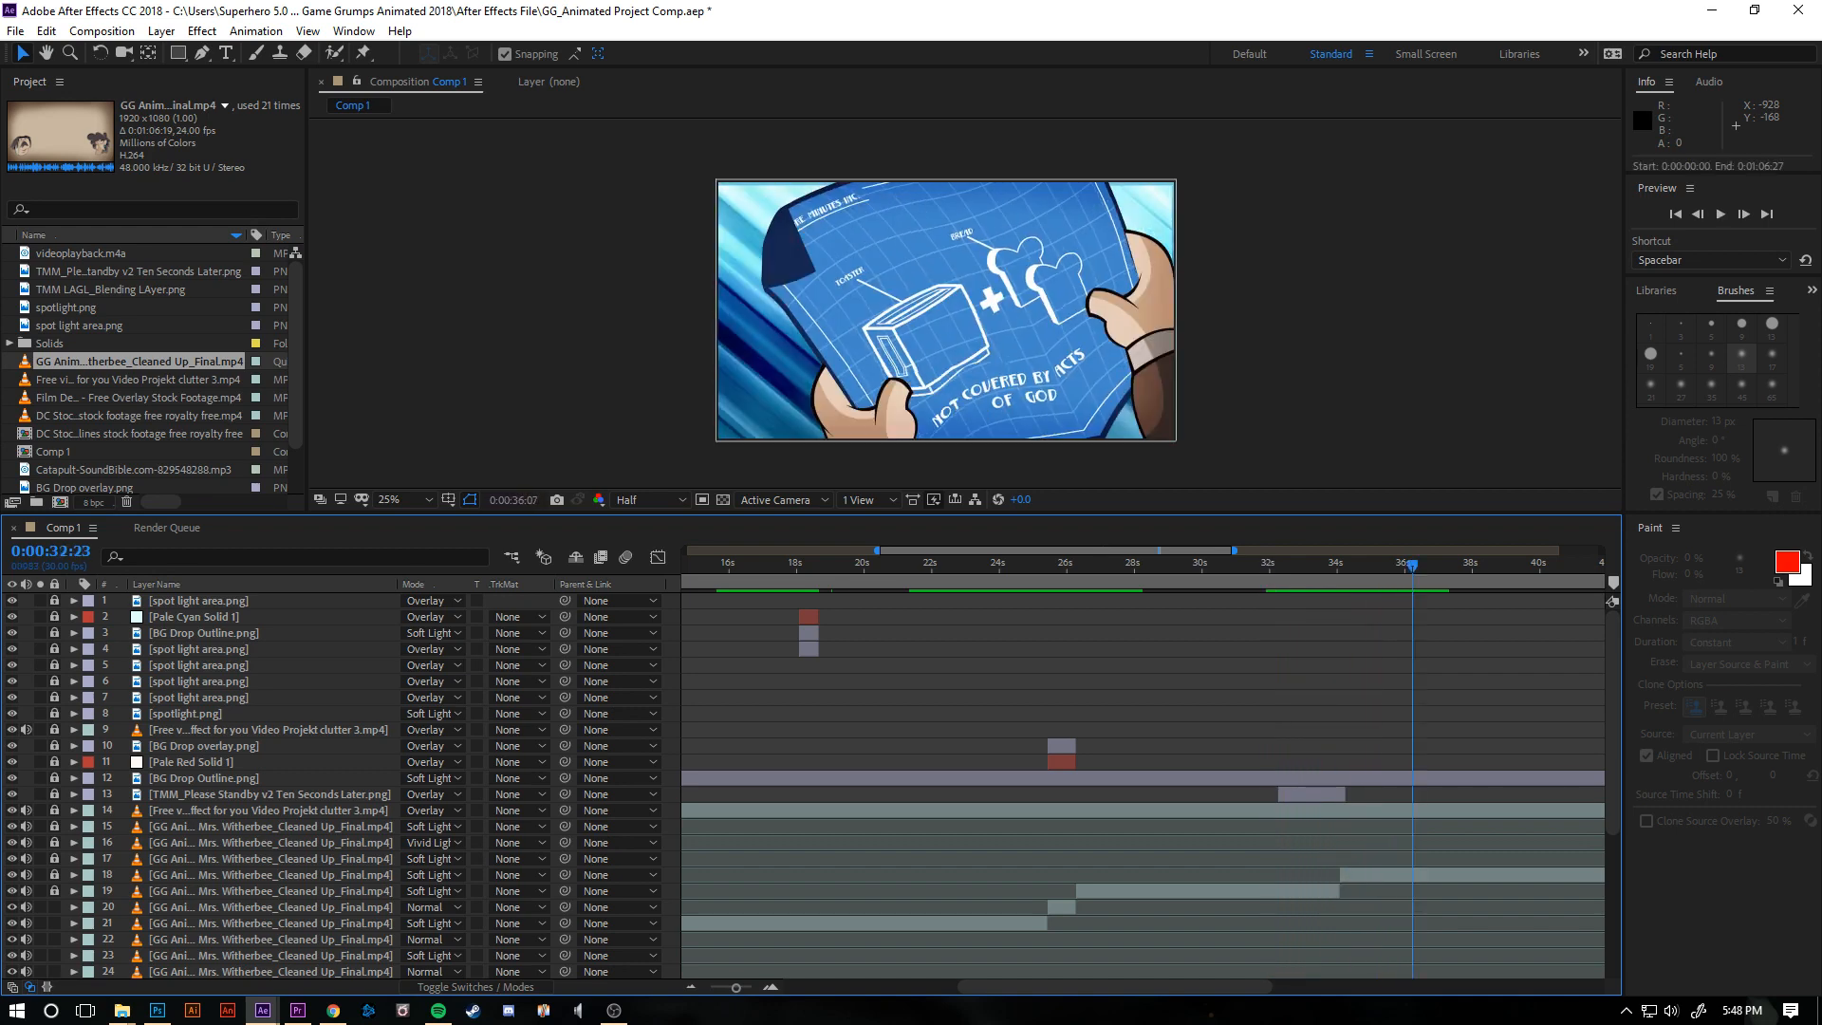
pyautogui.click(1297, 565)
pyautogui.press('space')
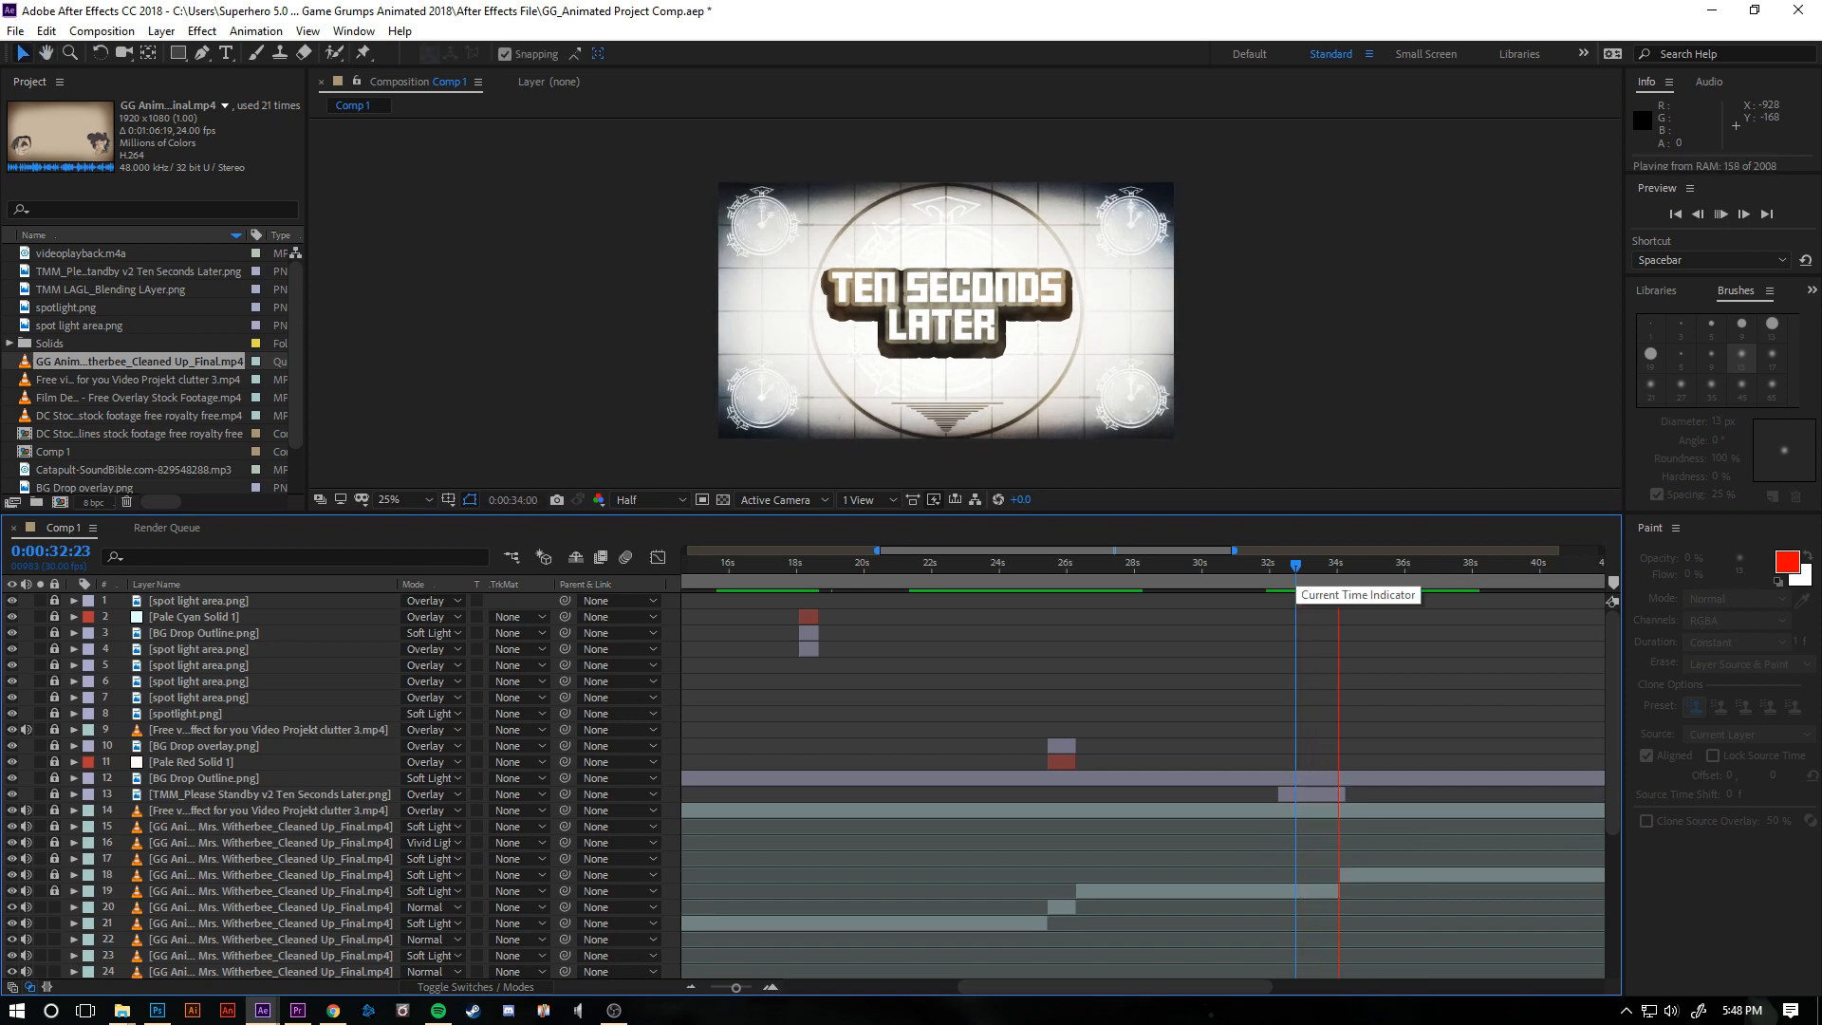
pyautogui.press('space')
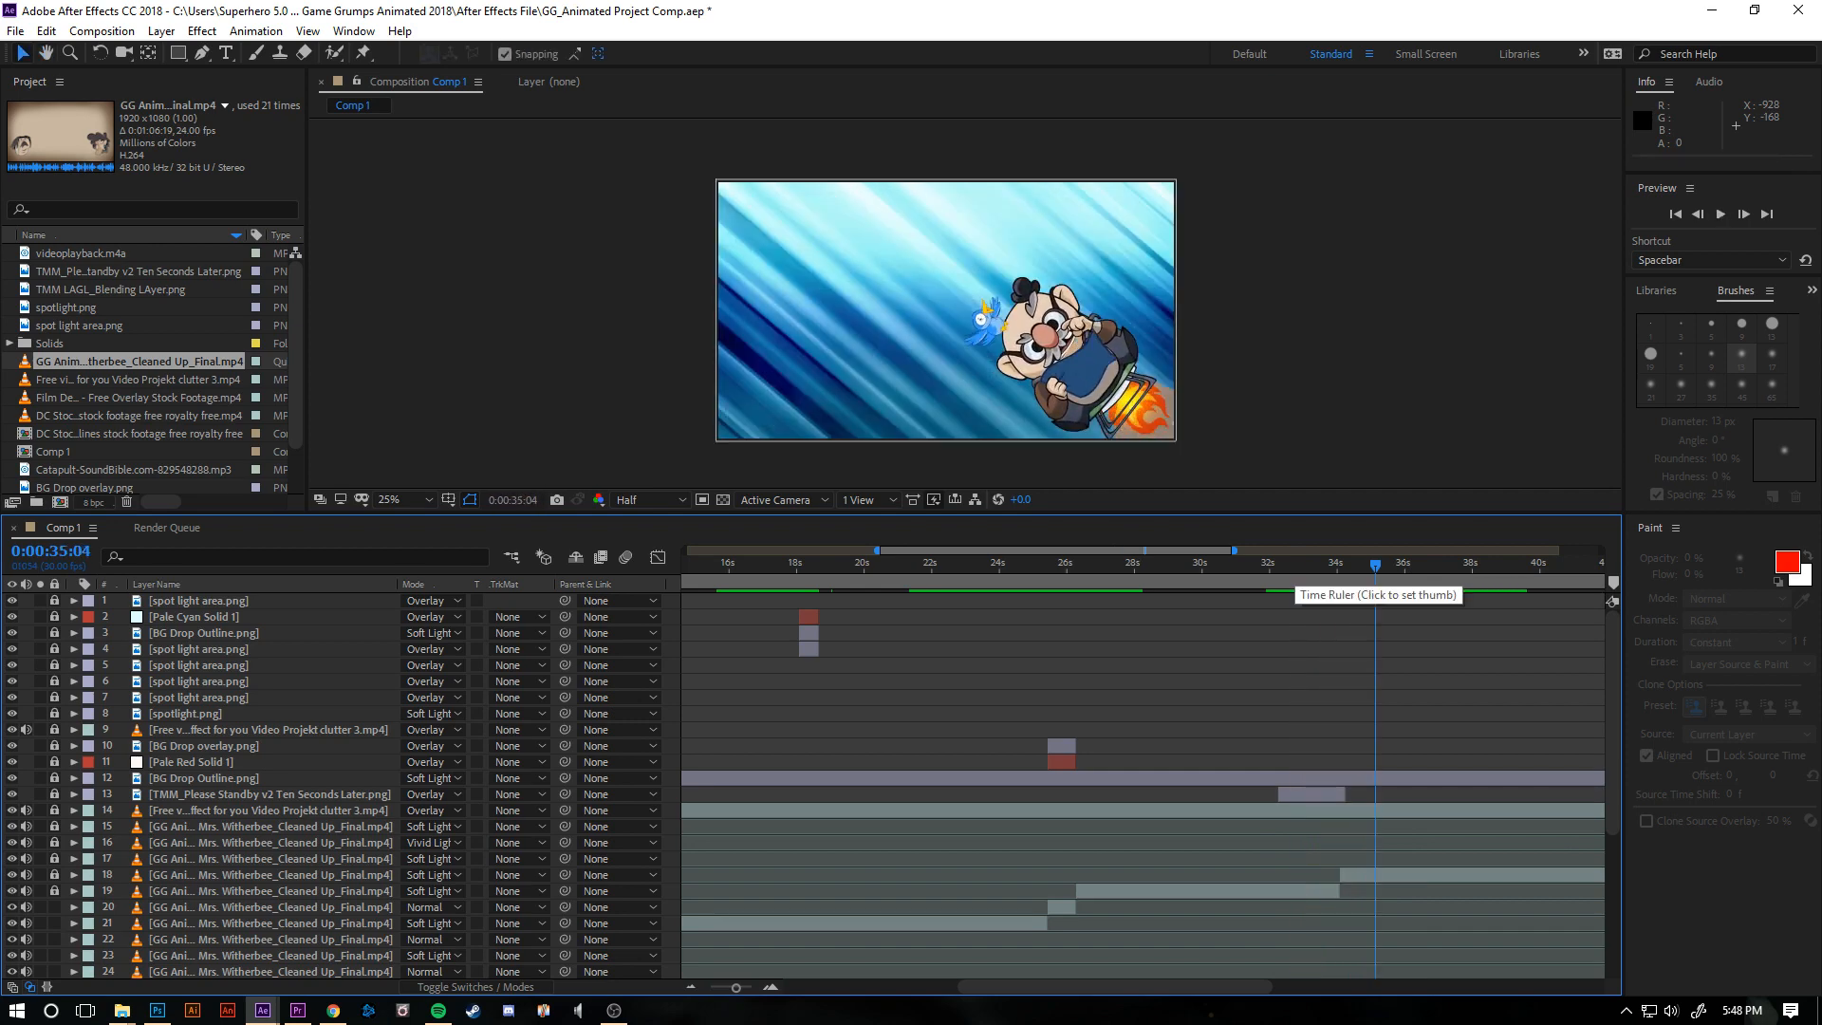
# - View the shot at 0:00:52:27 and inspect the Comp 1, spotlight.png and TMM LAGL_Blending LAyer.png project items
pyautogui.moveTo(1376, 566)
pyautogui.mouseDown()
pyautogui.moveTo(1682, 566)
pyautogui.moveTo(1099, 567)
pyautogui.moveTo(1373, 567)
pyautogui.mouseUp()
pyautogui.click(54, 452)
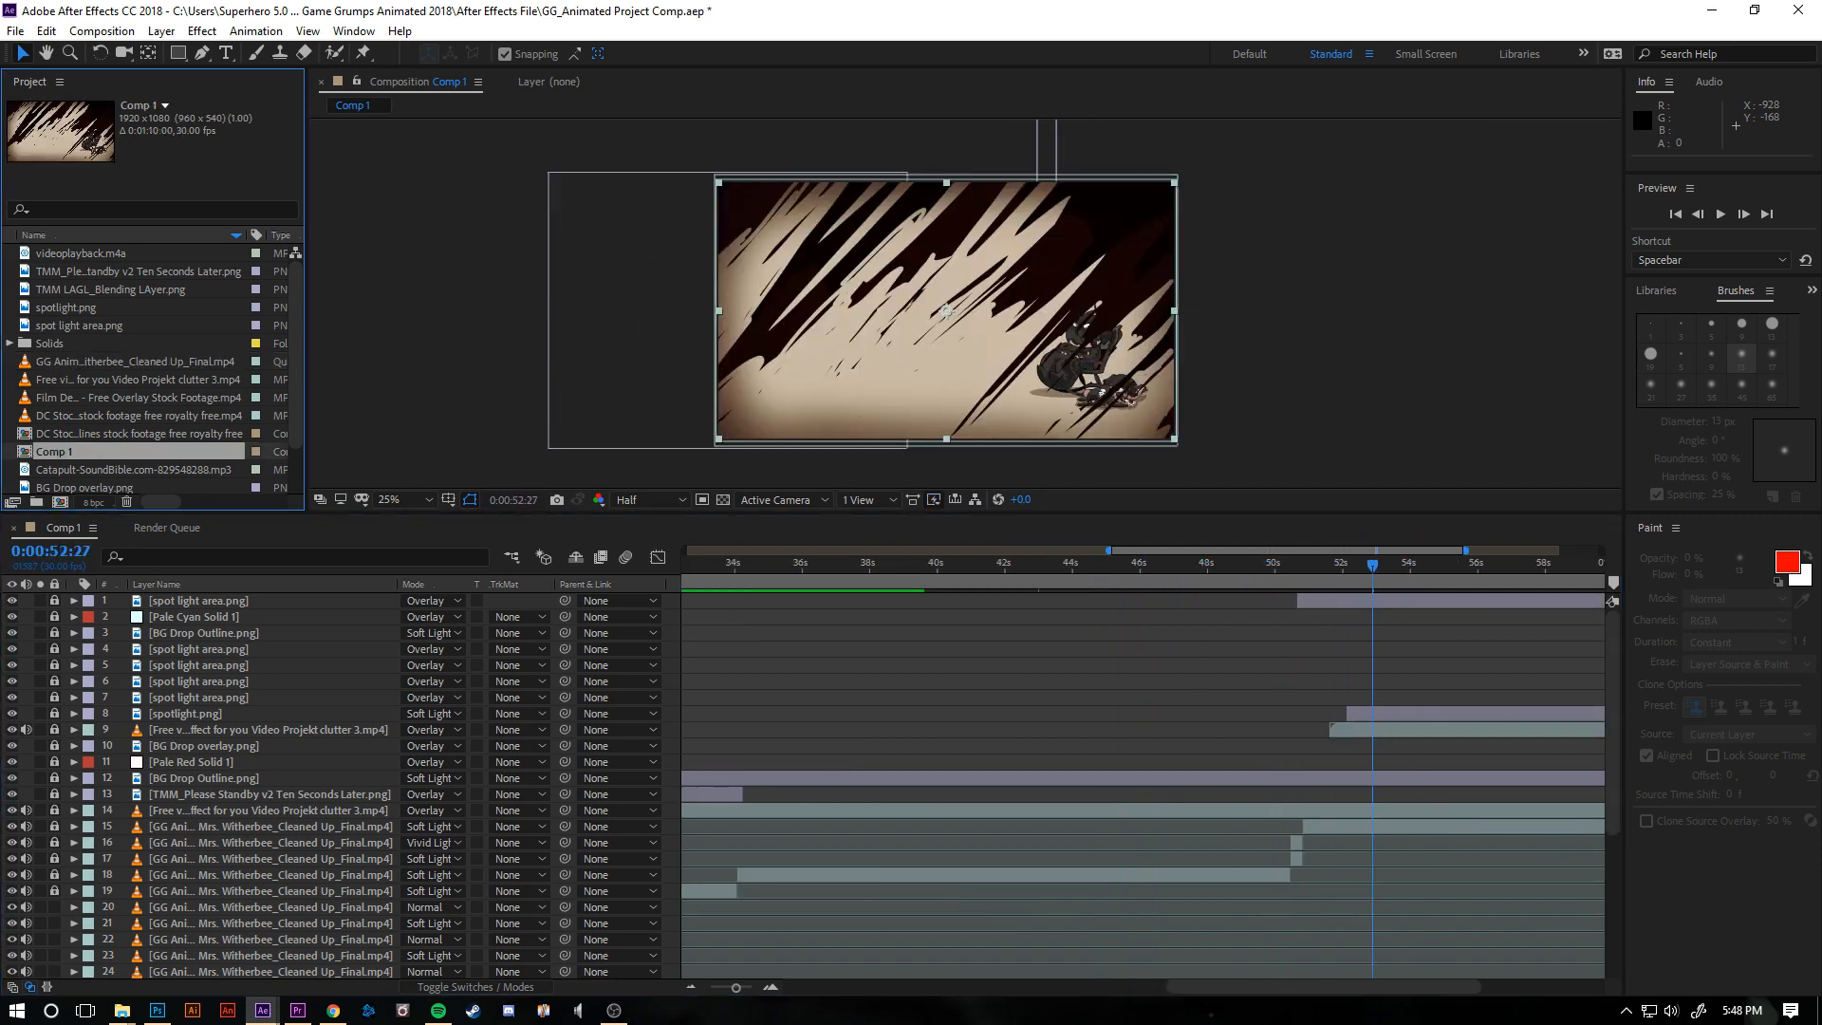
pyautogui.click(68, 307)
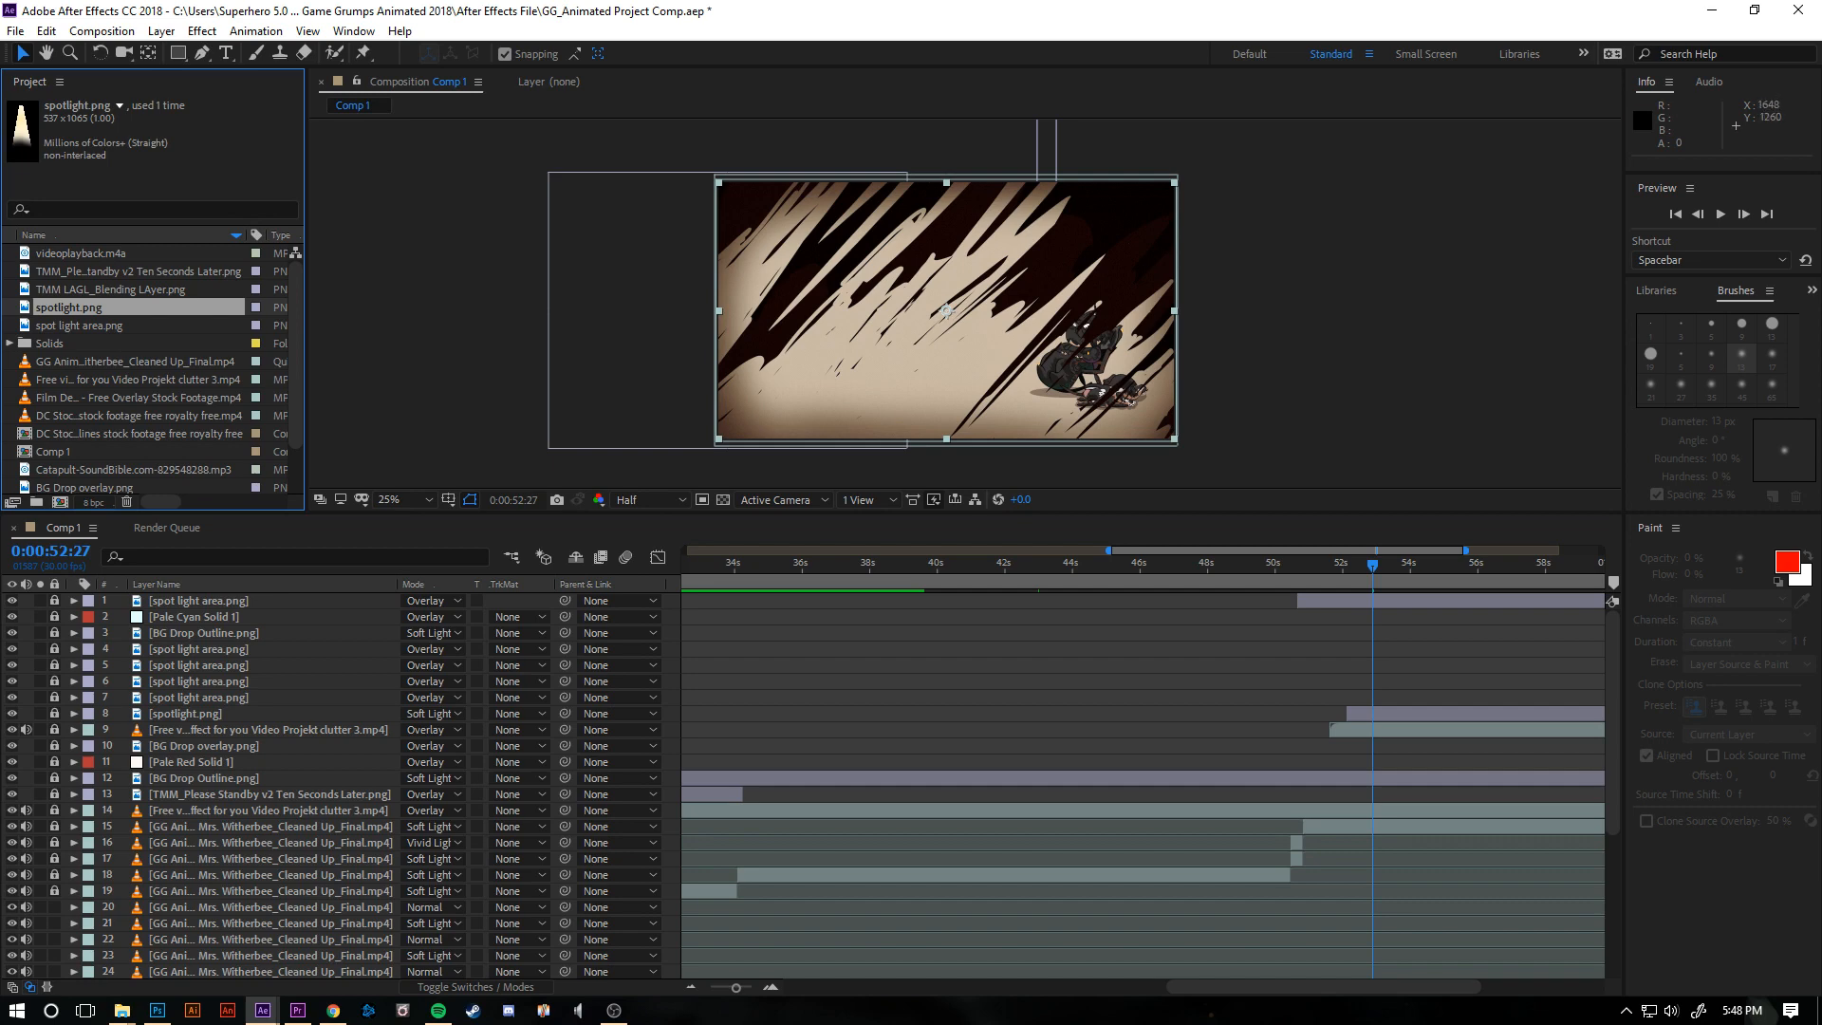
pyautogui.press('Up')
pyautogui.press('Up')
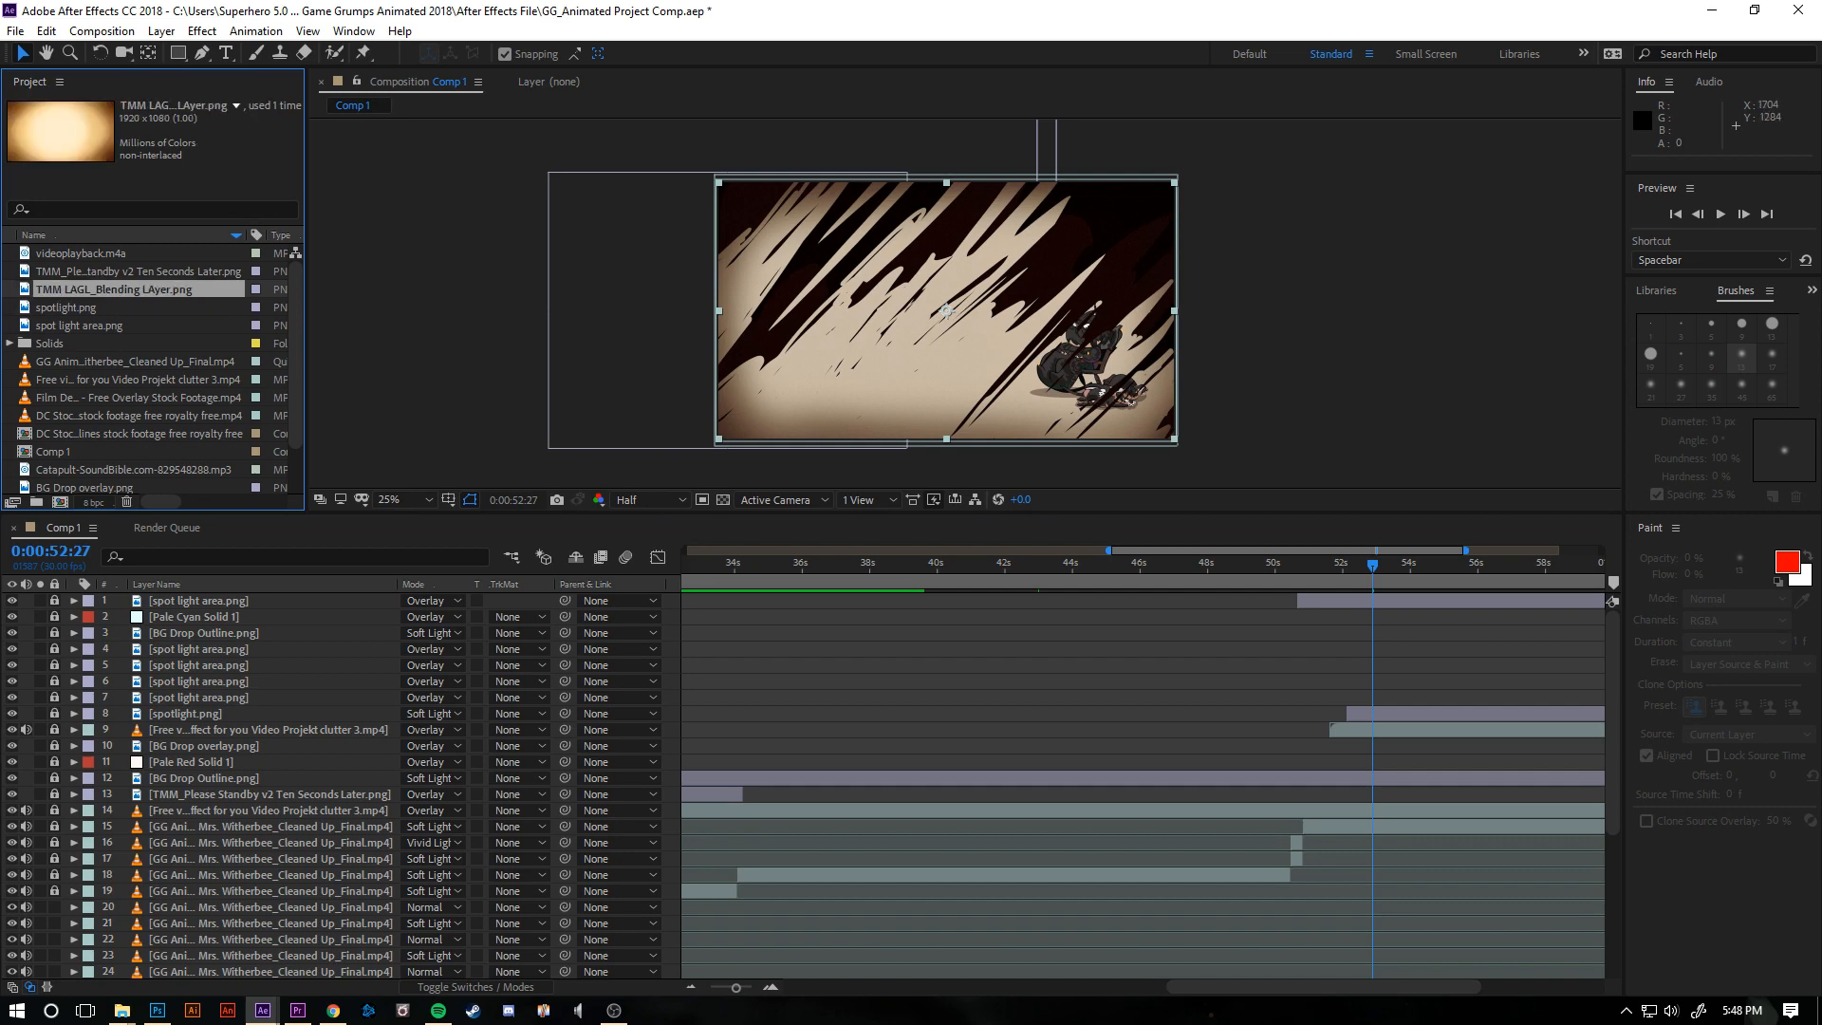
# - Inspect the remaining project items from spotlight.png through Comp 1 to 35mm_G3_DIRTY_v1.mp4, and scrub Comp 1 from about 36 to 43 seconds
pyautogui.press('Down')
pyautogui.press('Down')
pyautogui.press('Down')
pyautogui.press('Down')
pyautogui.press('Down')
pyautogui.press('Down')
pyautogui.press('Down')
pyautogui.press('Down')
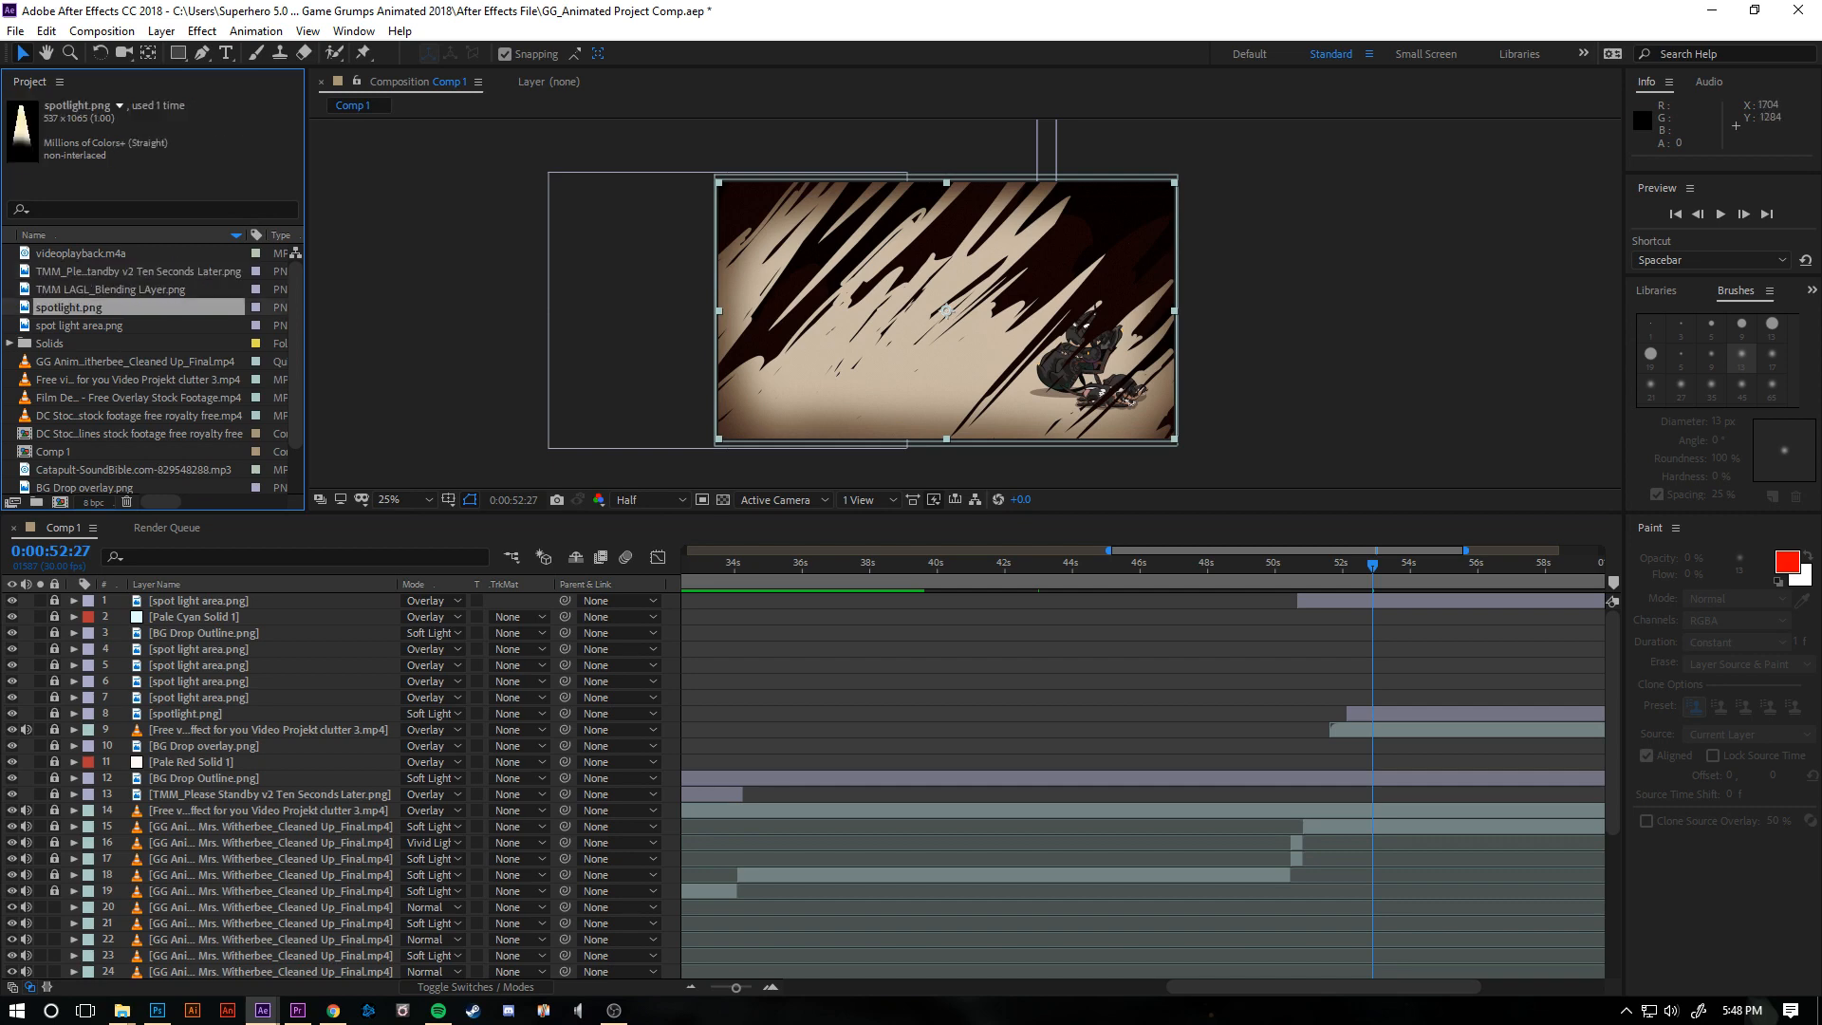
pyautogui.press('Down')
pyautogui.press('Down')
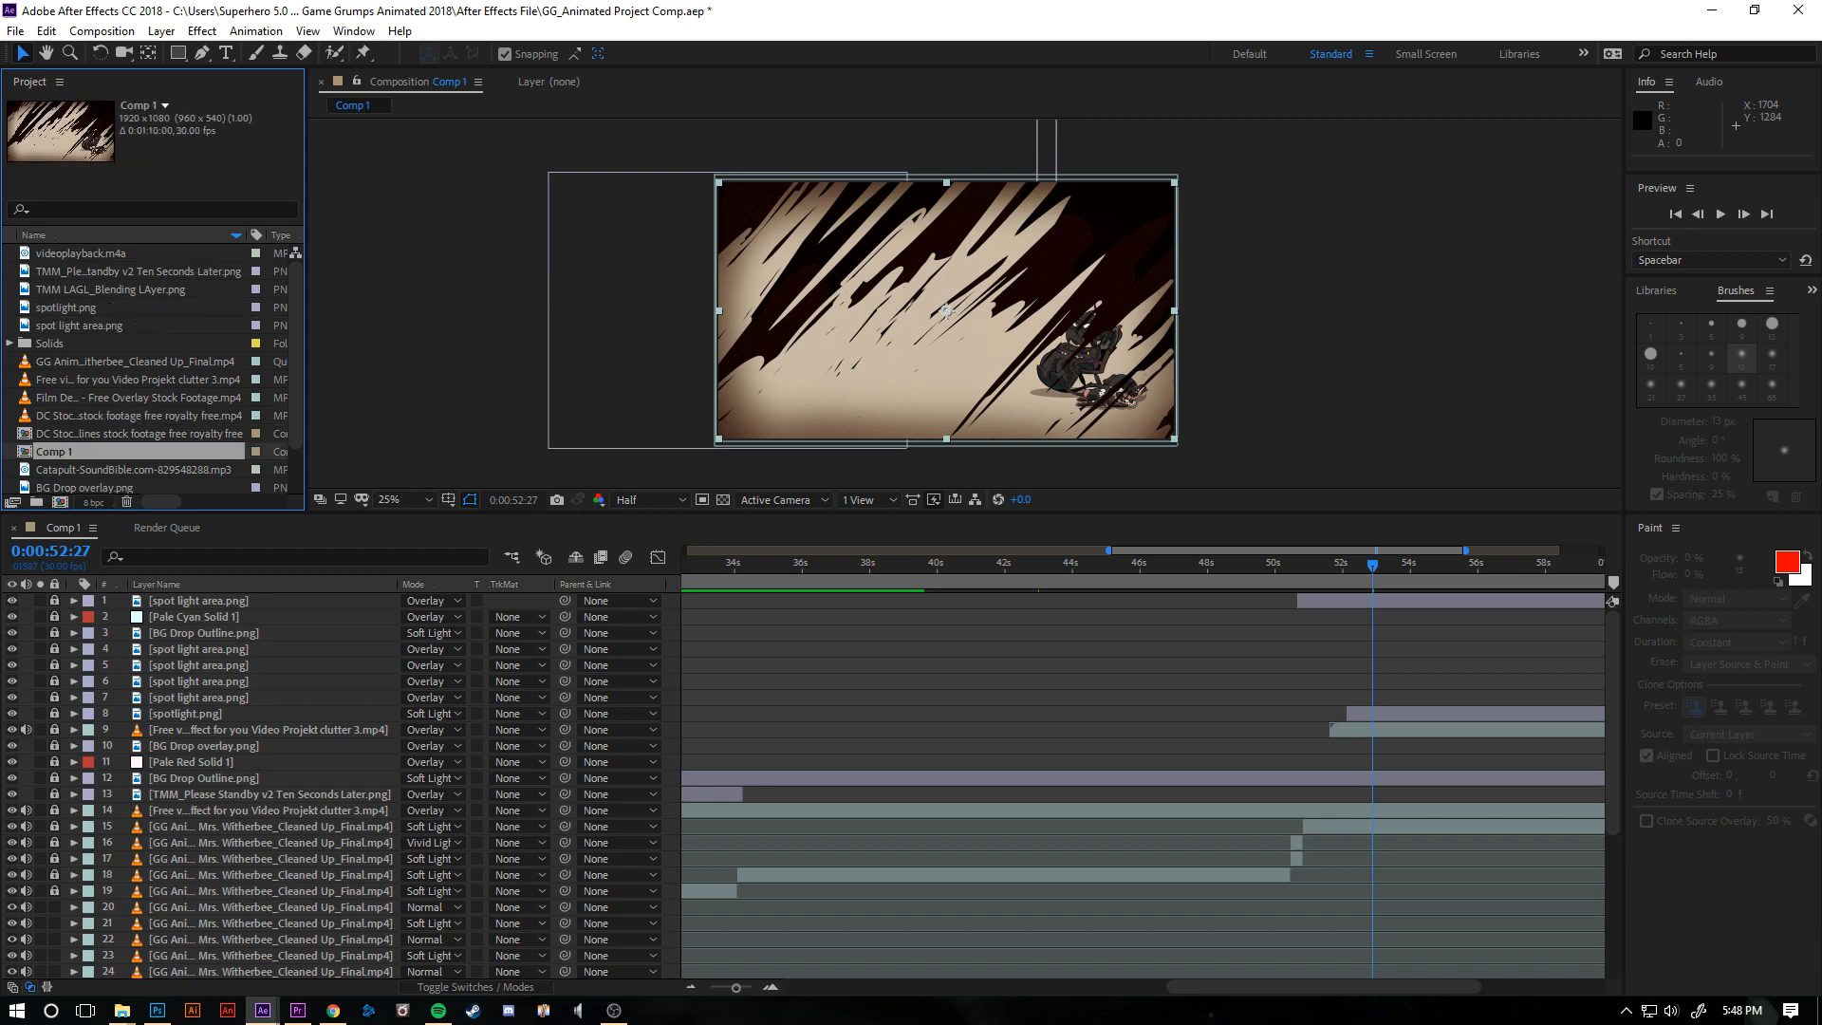
pyautogui.press('Down')
pyautogui.press('Down')
pyautogui.press('Down')
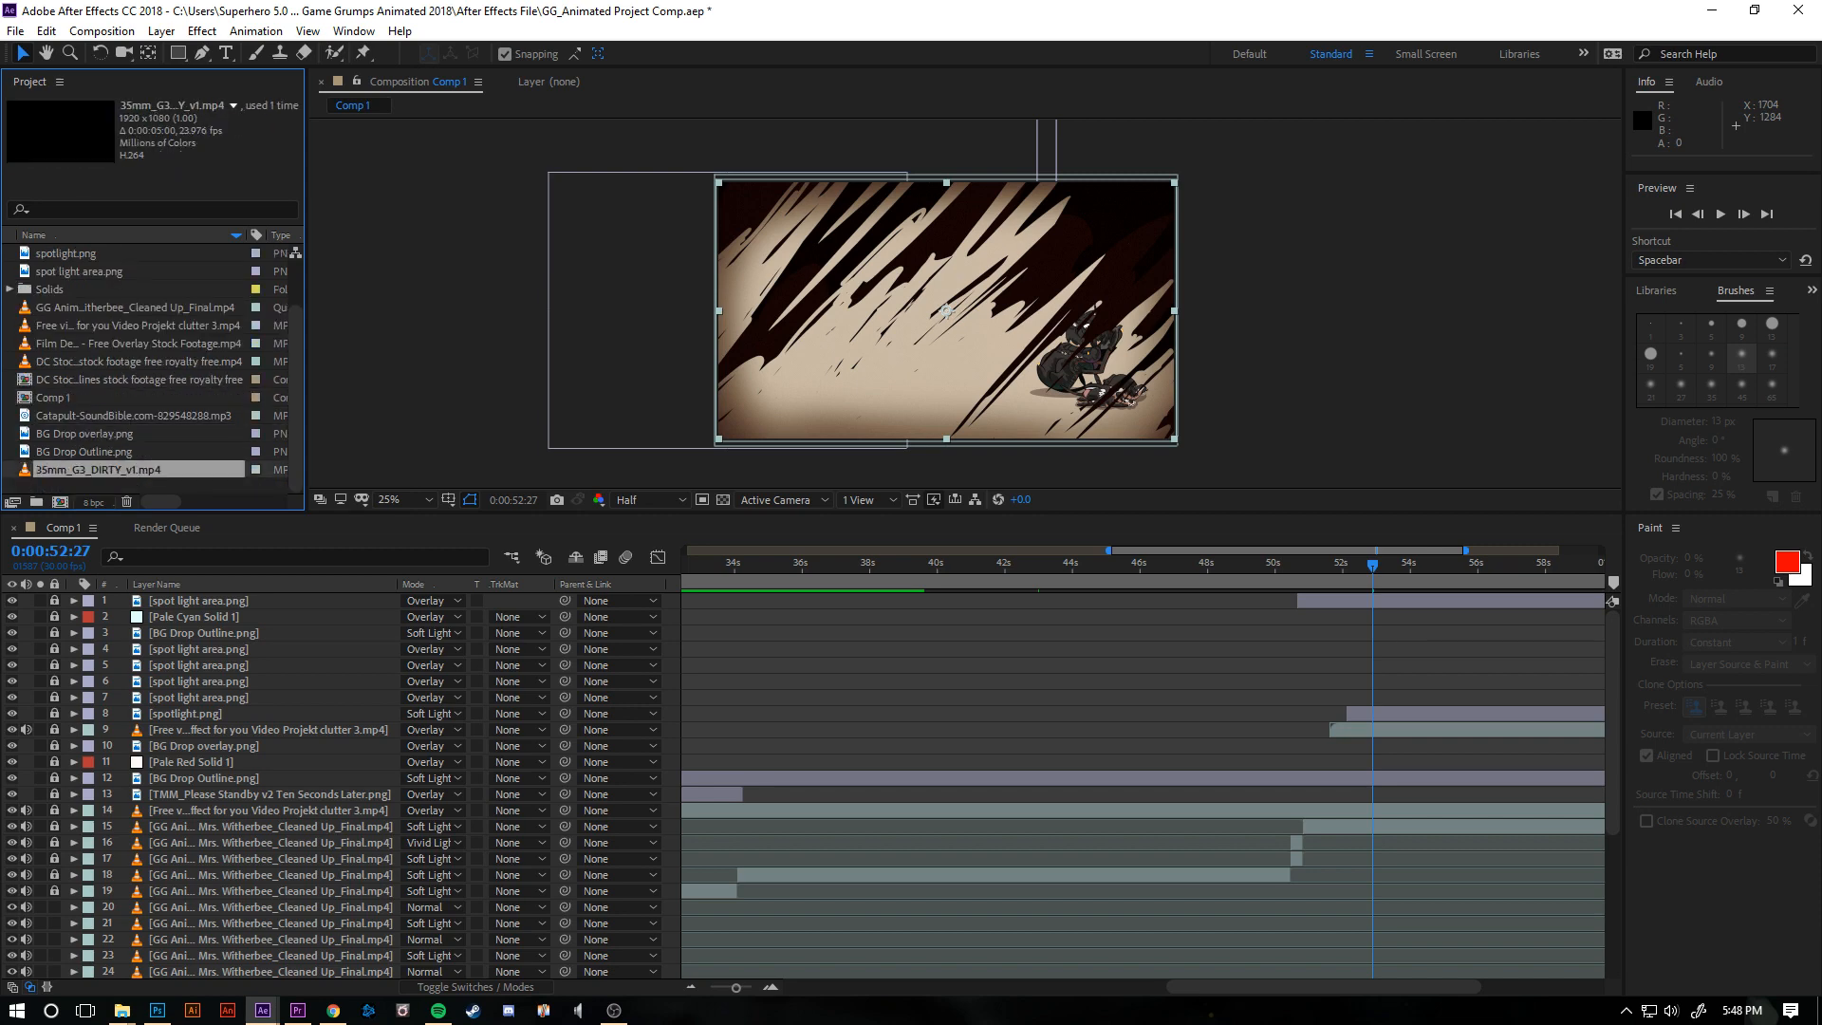
pyautogui.press('Up')
pyautogui.press('Up')
pyautogui.press('Down')
pyautogui.moveTo(787, 565); pyautogui.dragTo(1037, 565)
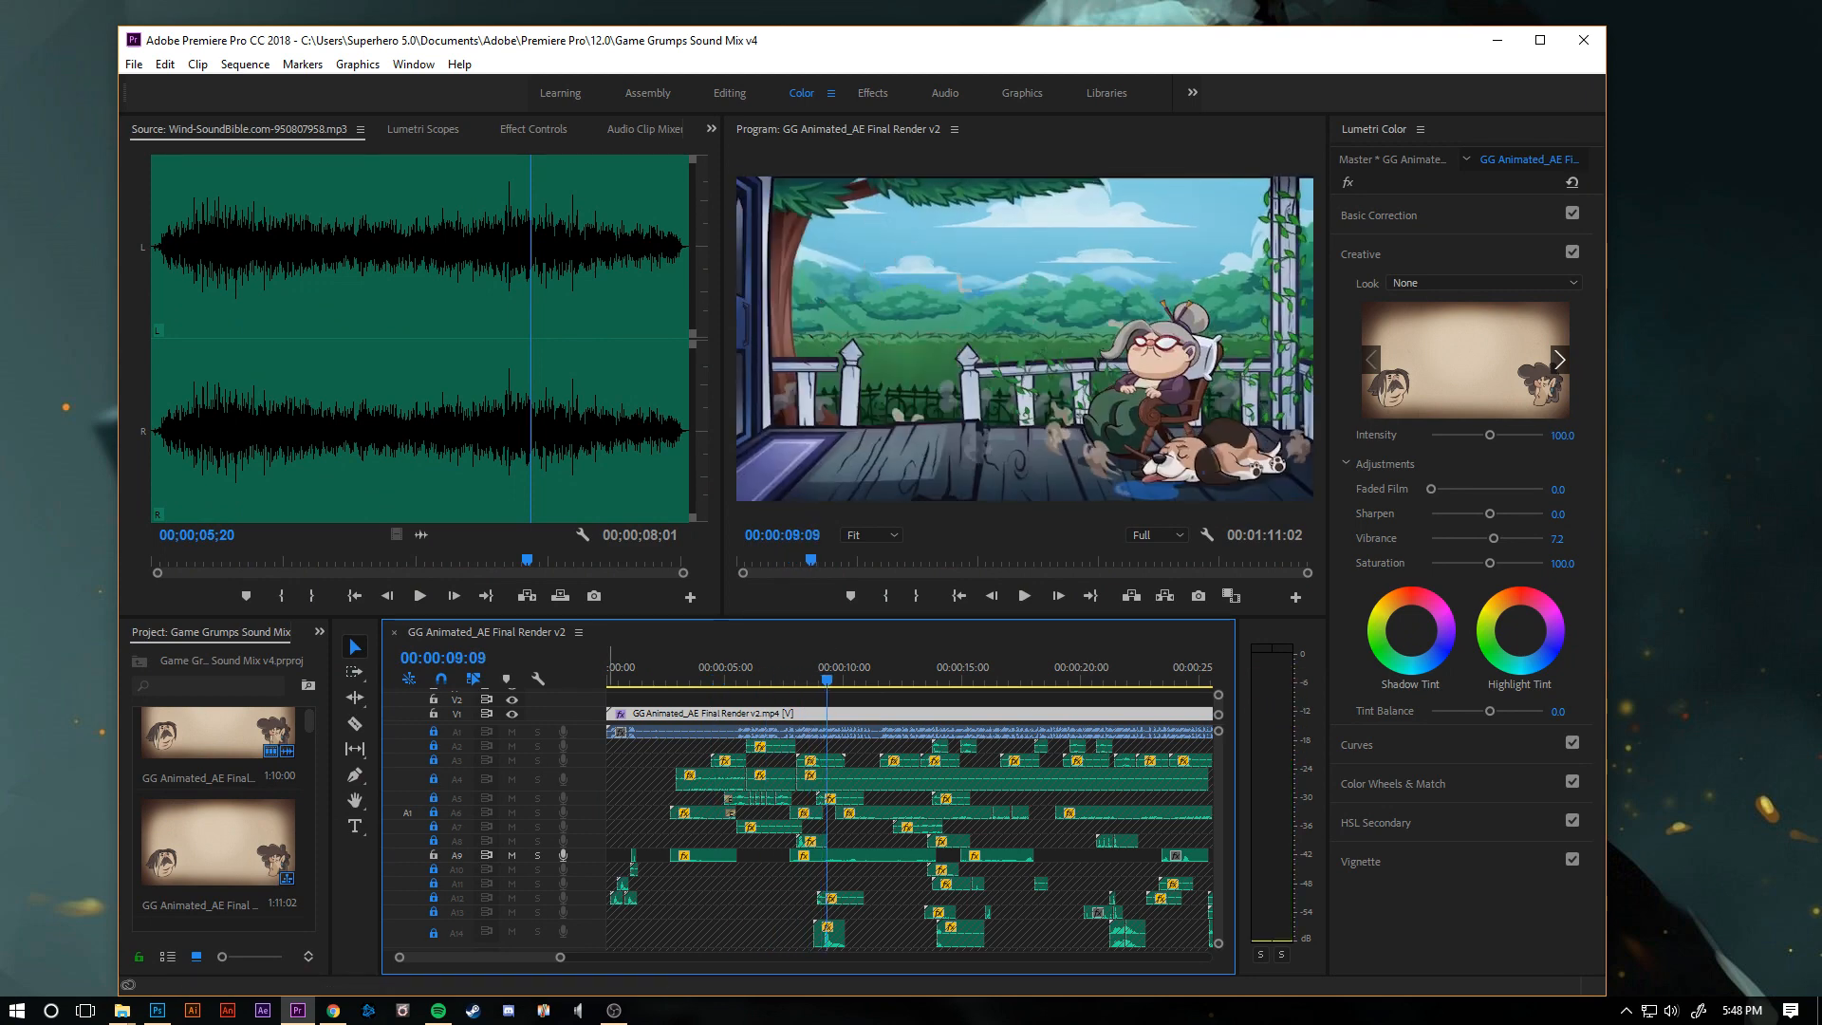
# - Browse the sound clips in the Game Grumps Sound Mix v4 project in Premiere Pro and play Dog Reaction.m4a on its own
pyautogui.scroll(-3, 219, 807)
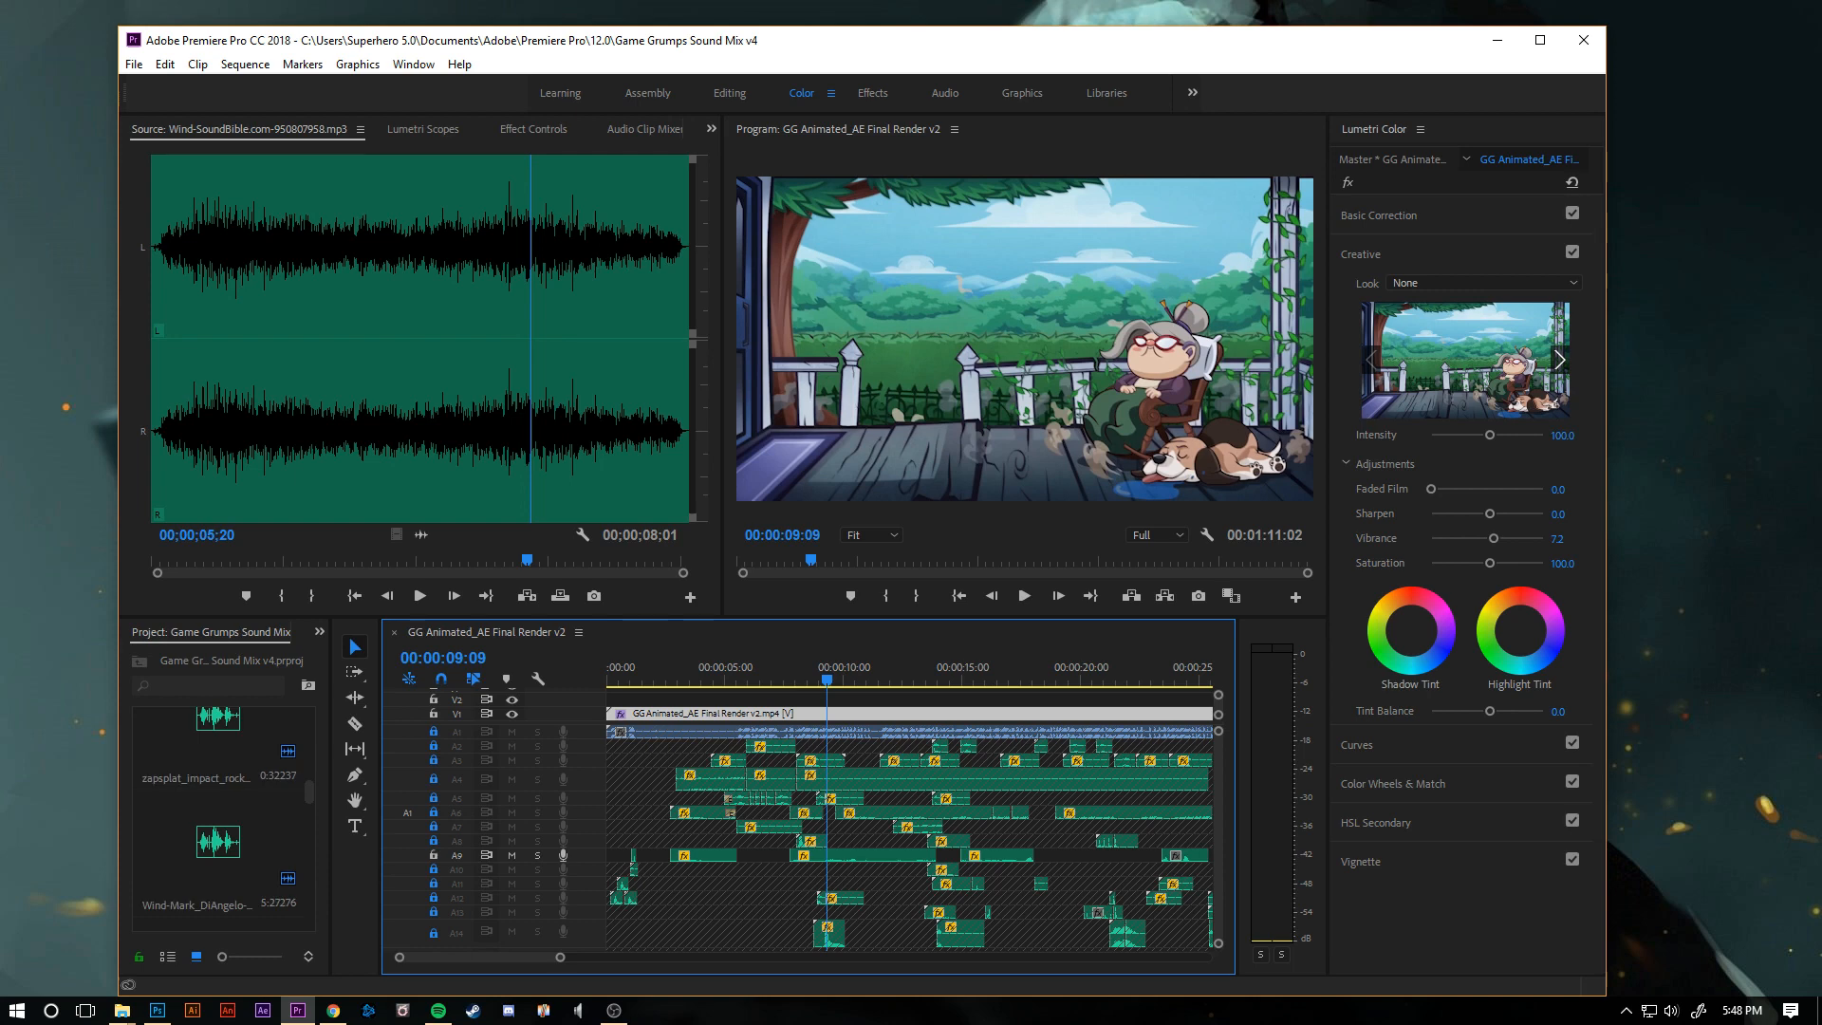
pyautogui.scroll(-2, 219, 836)
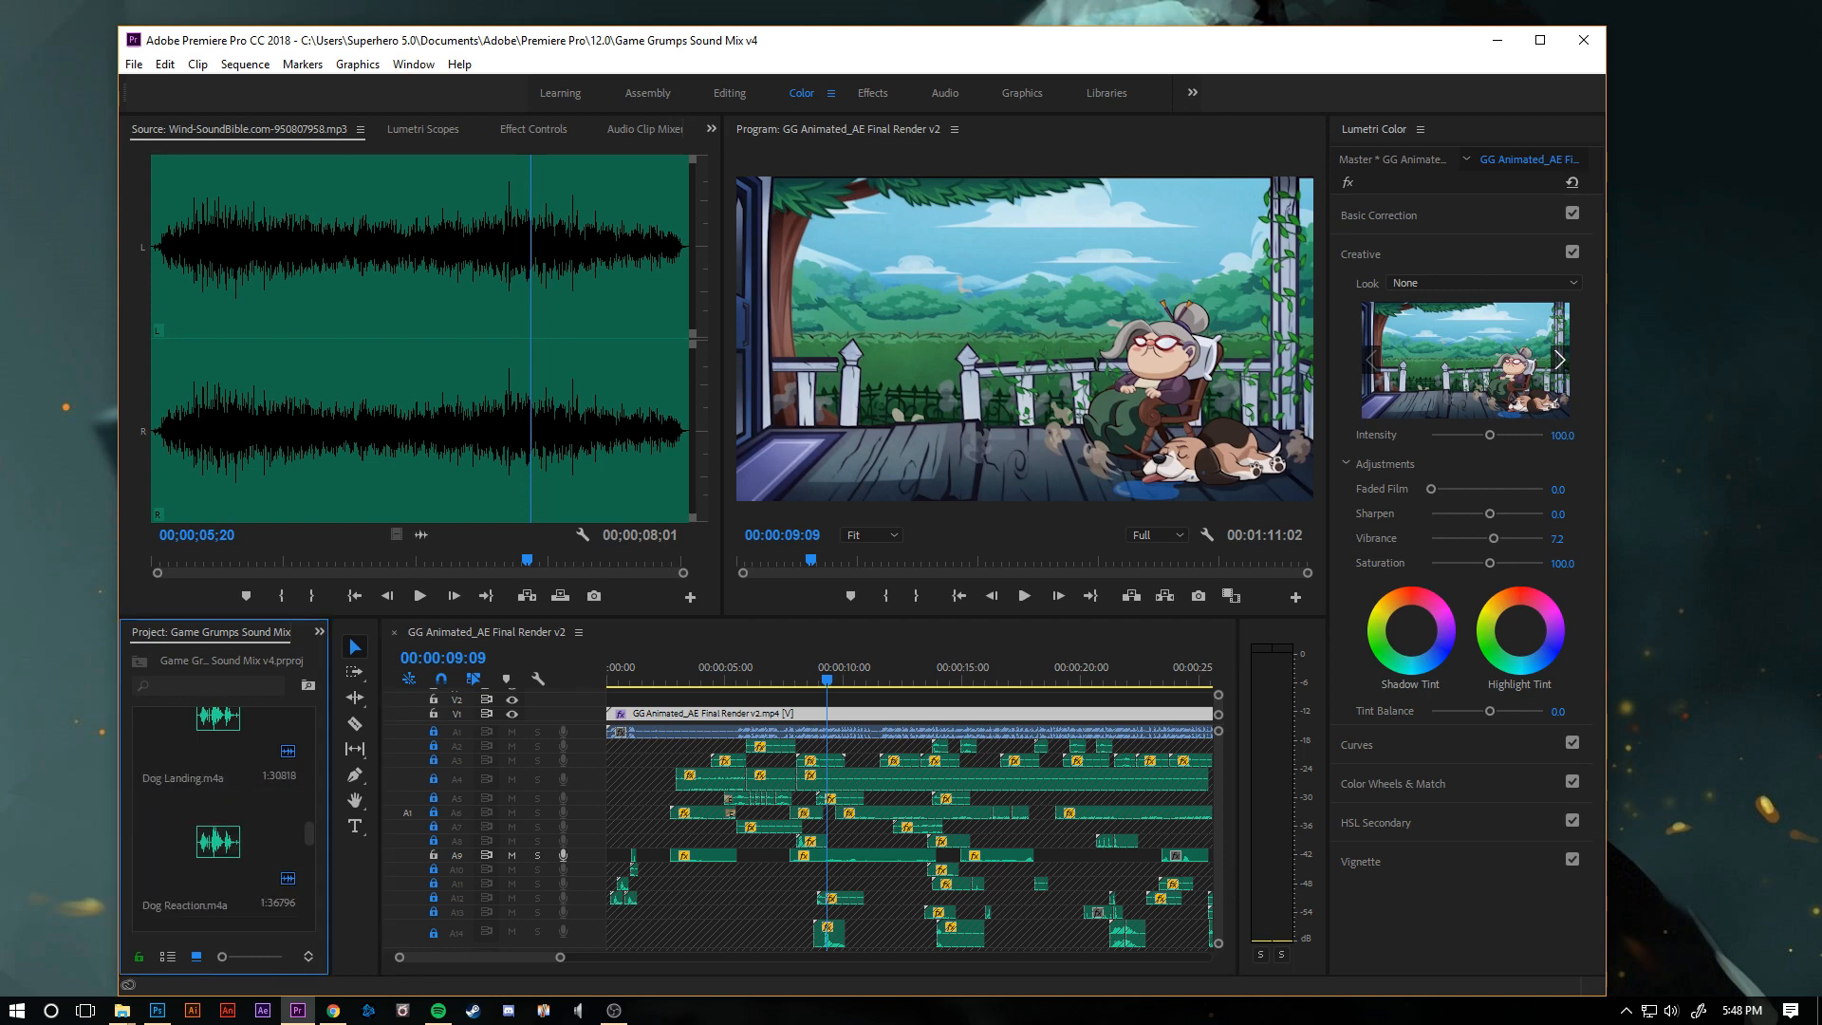
pyautogui.click(218, 843)
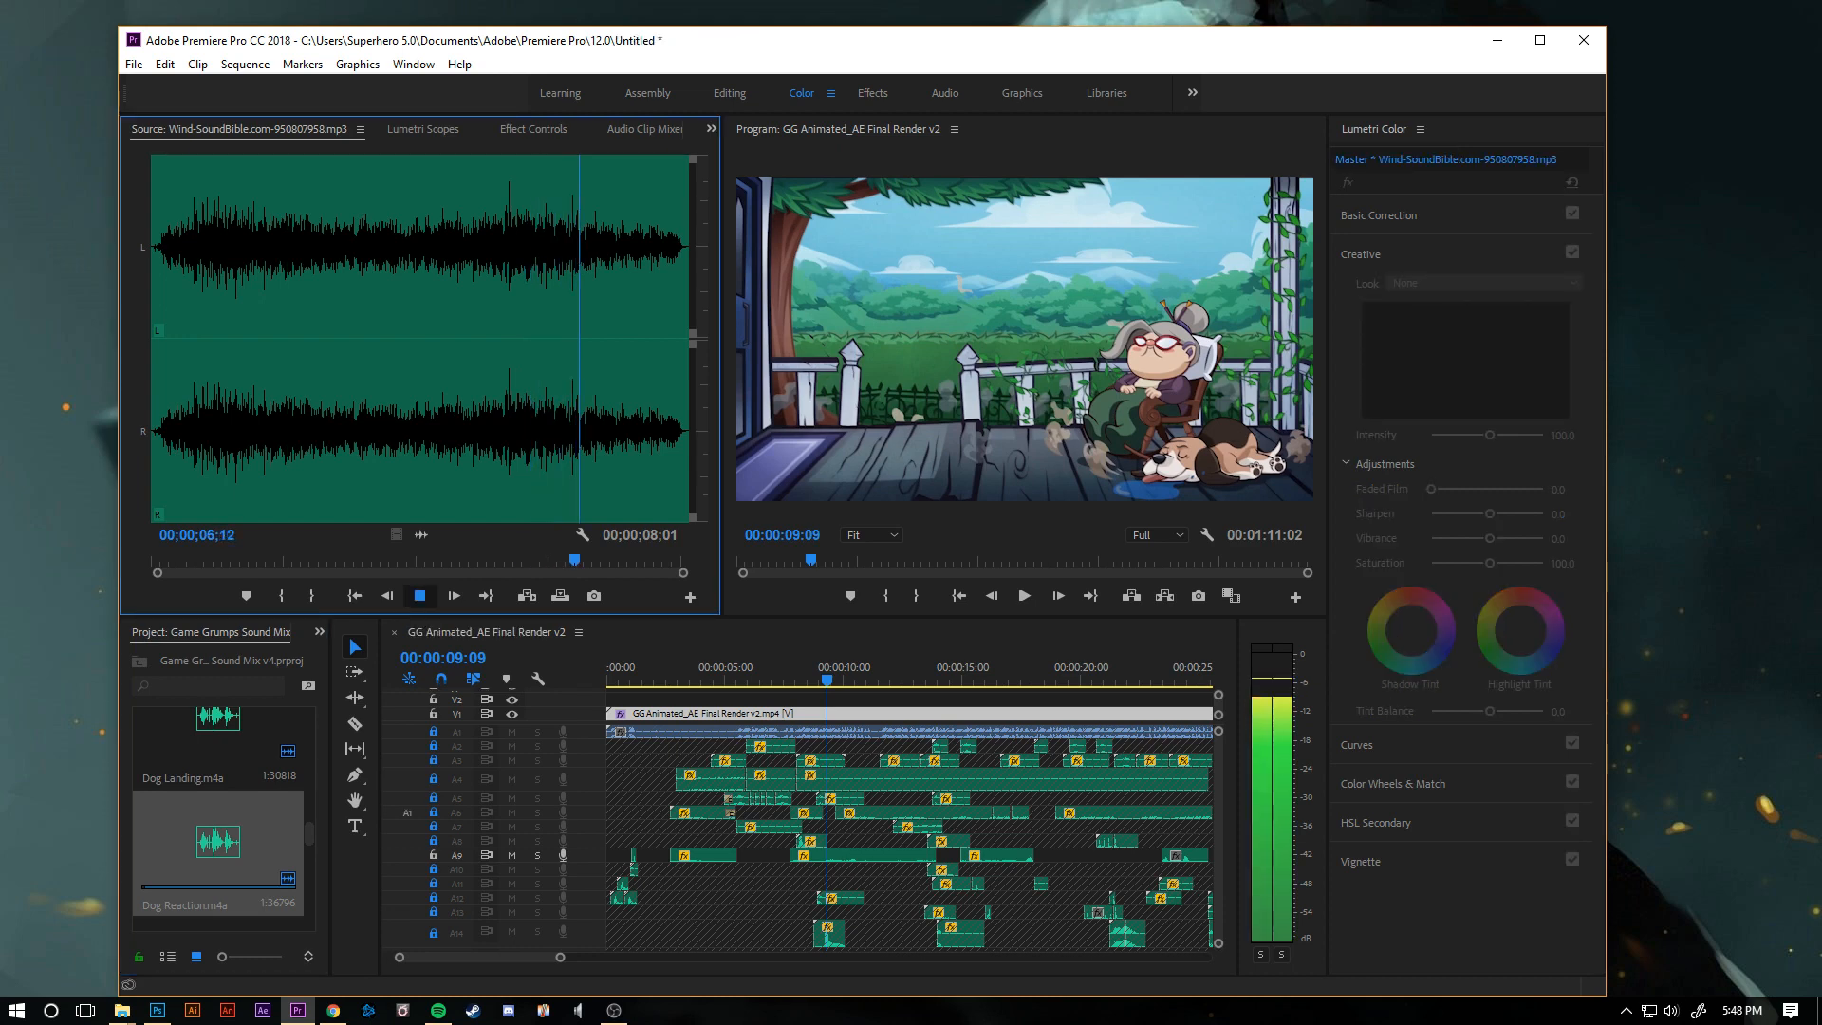
pyautogui.doubleClick(218, 841)
pyautogui.click(420, 595)
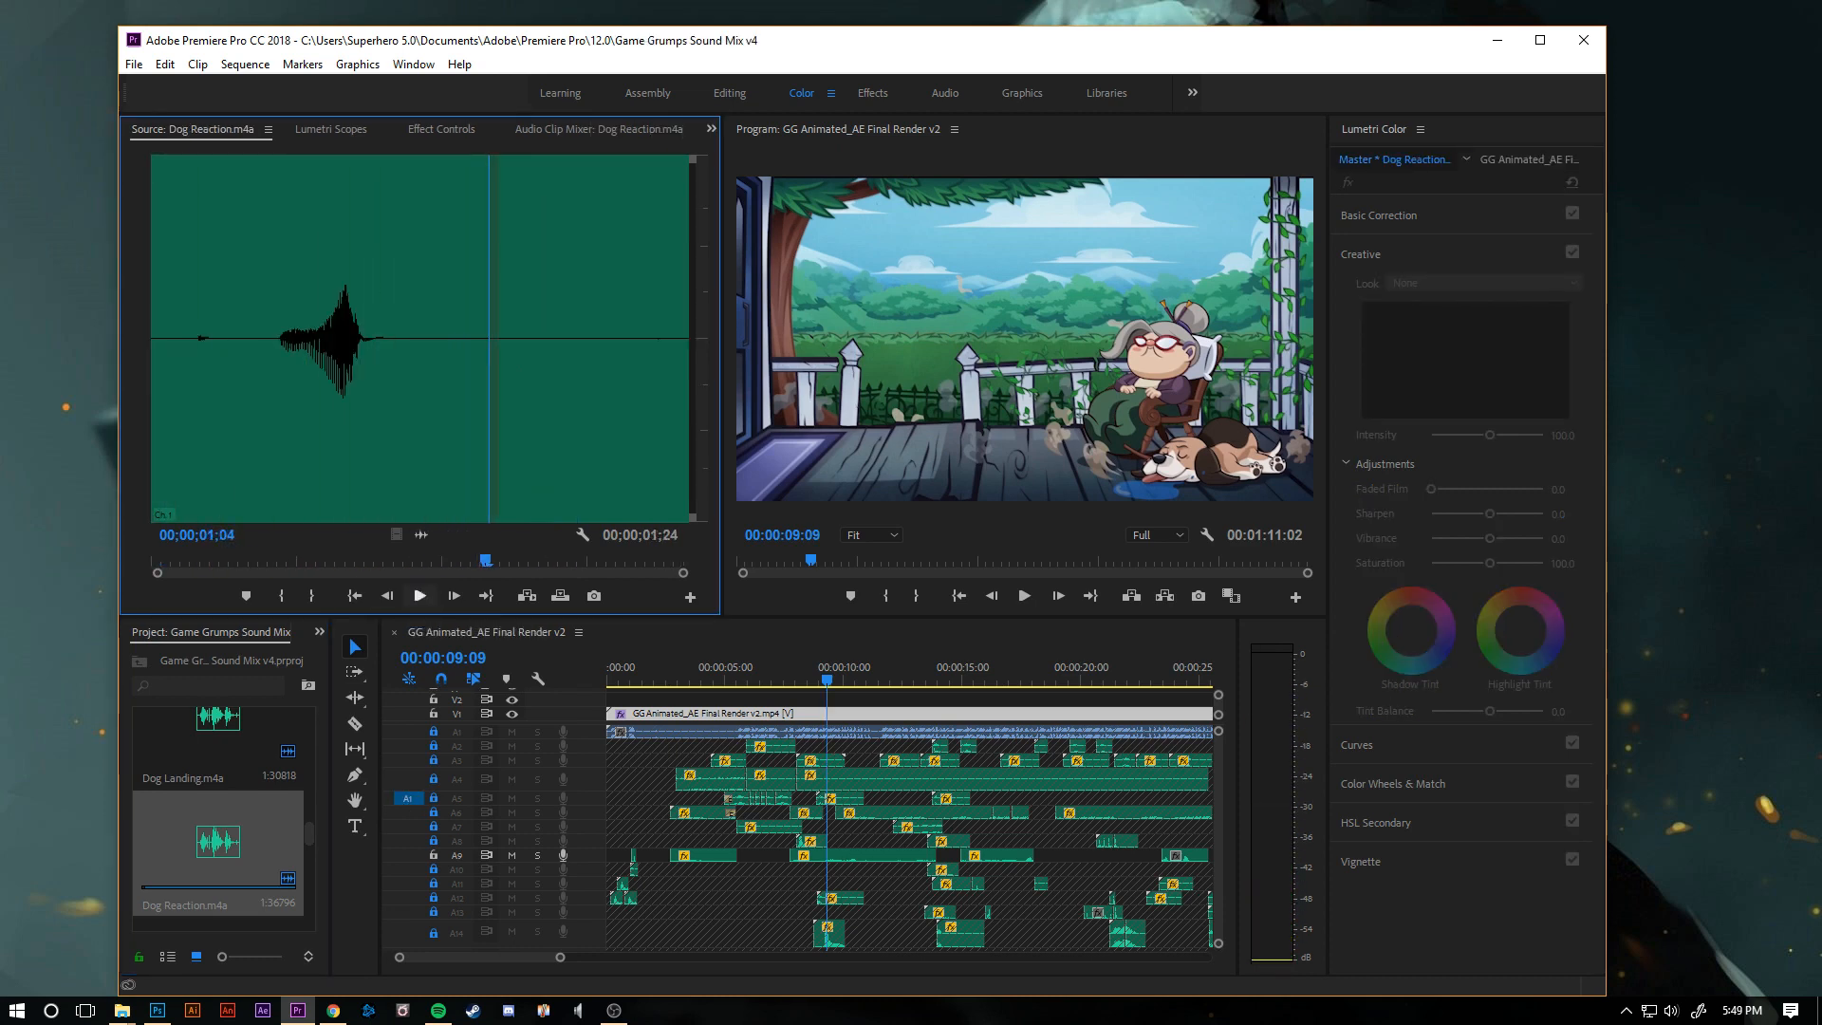
pyautogui.scroll(-1, 218, 807)
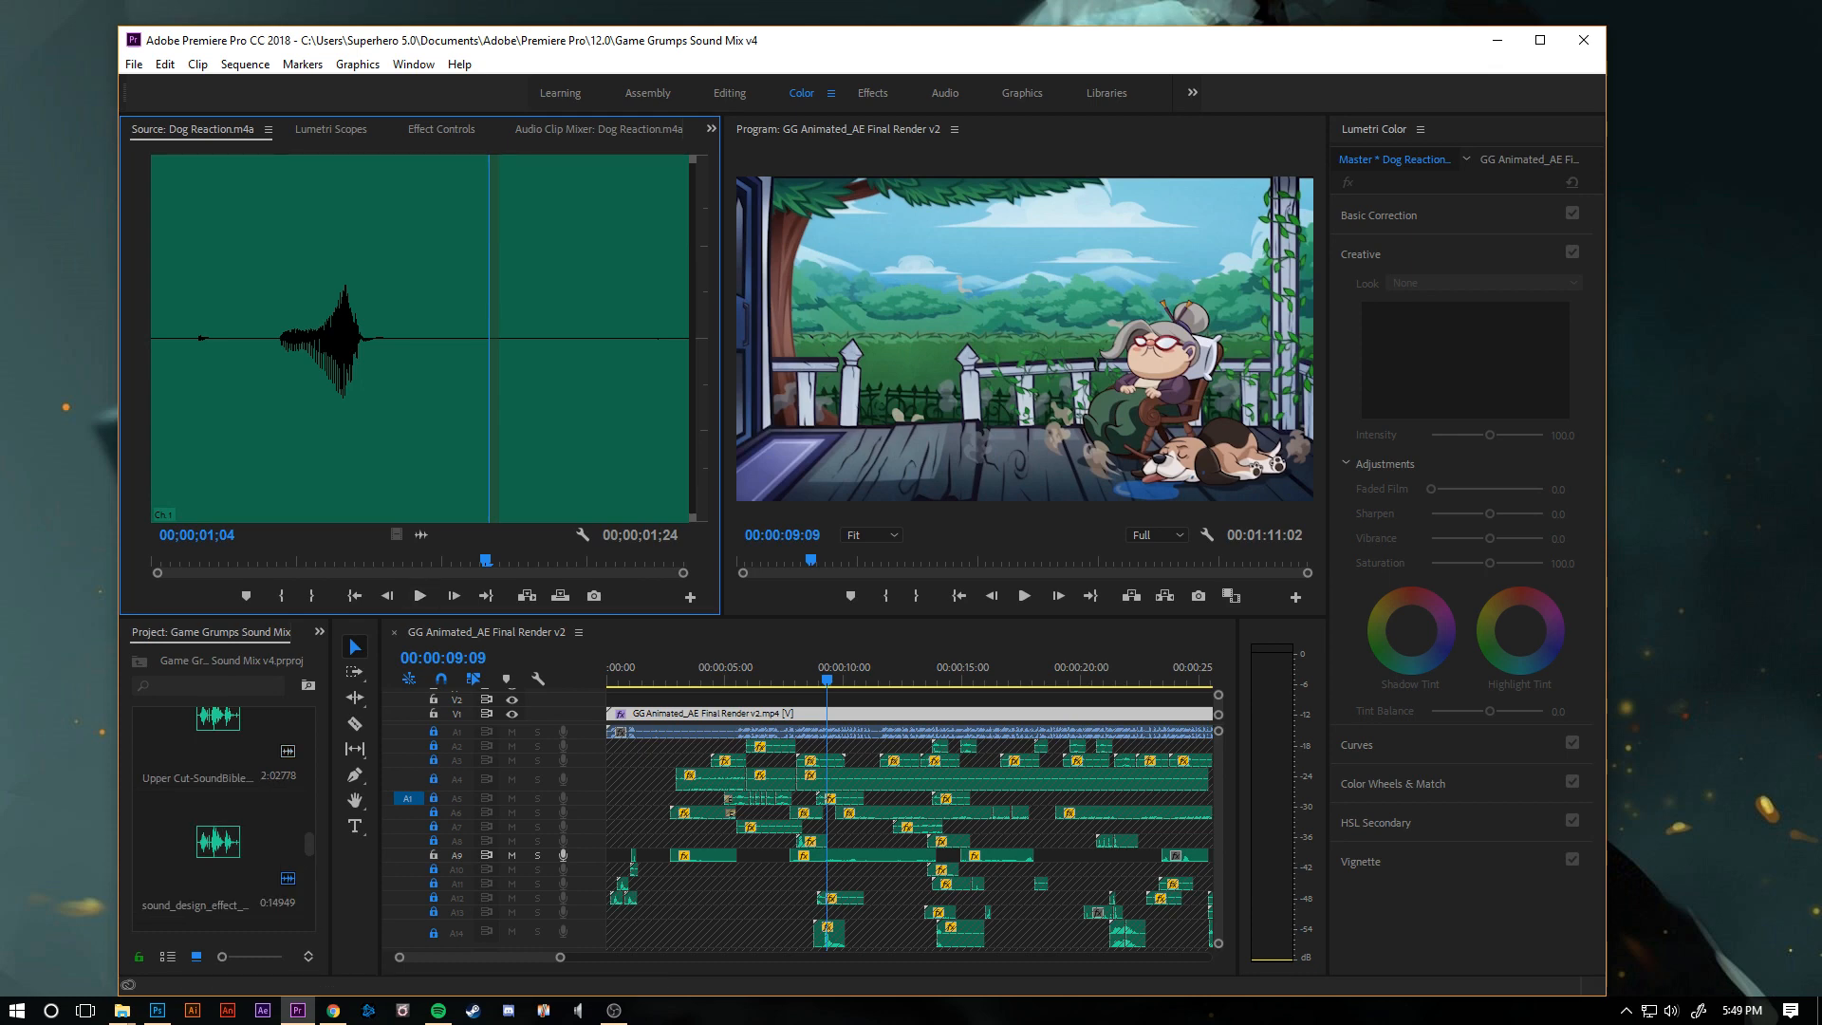